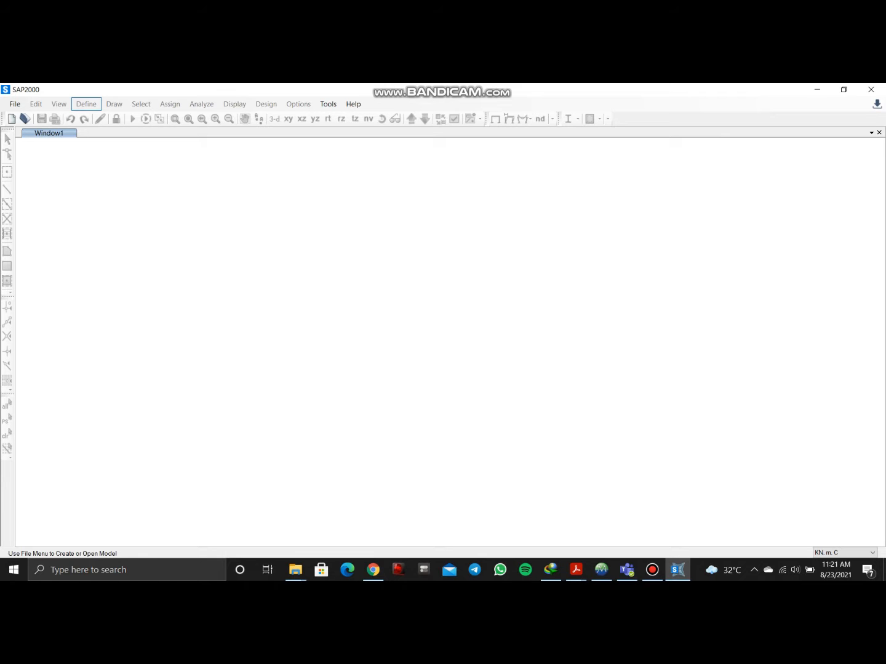
- Start a new model from default settings with units KN, m, C and India as the default materials
click(14, 104)
click(14, 103)
click(15, 104)
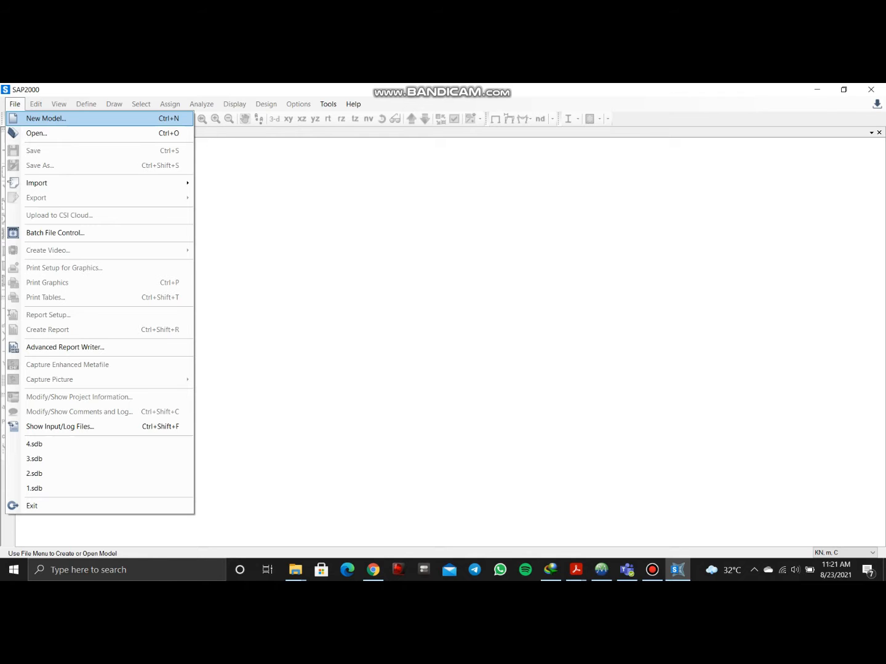
click(46, 119)
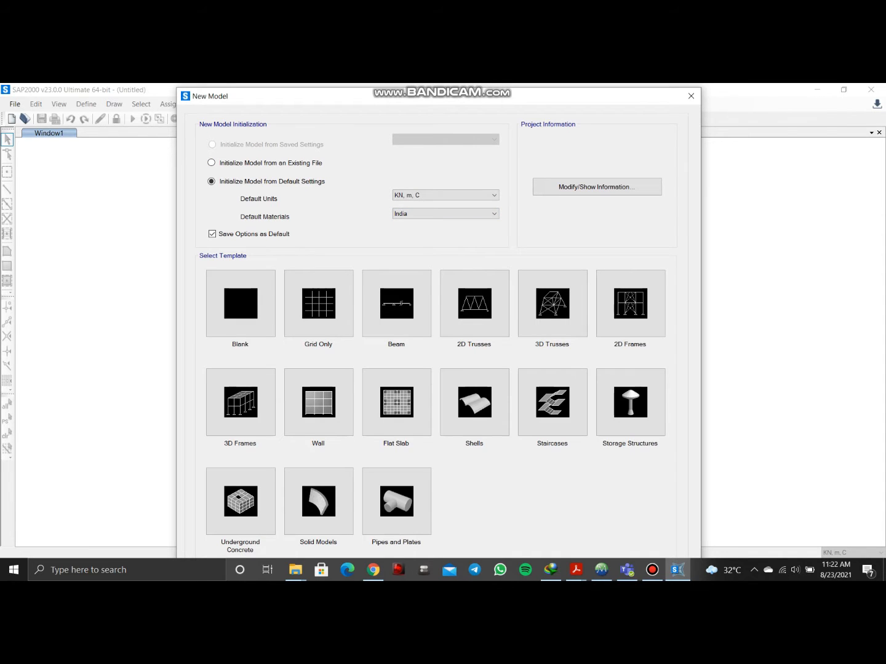
click(467, 195)
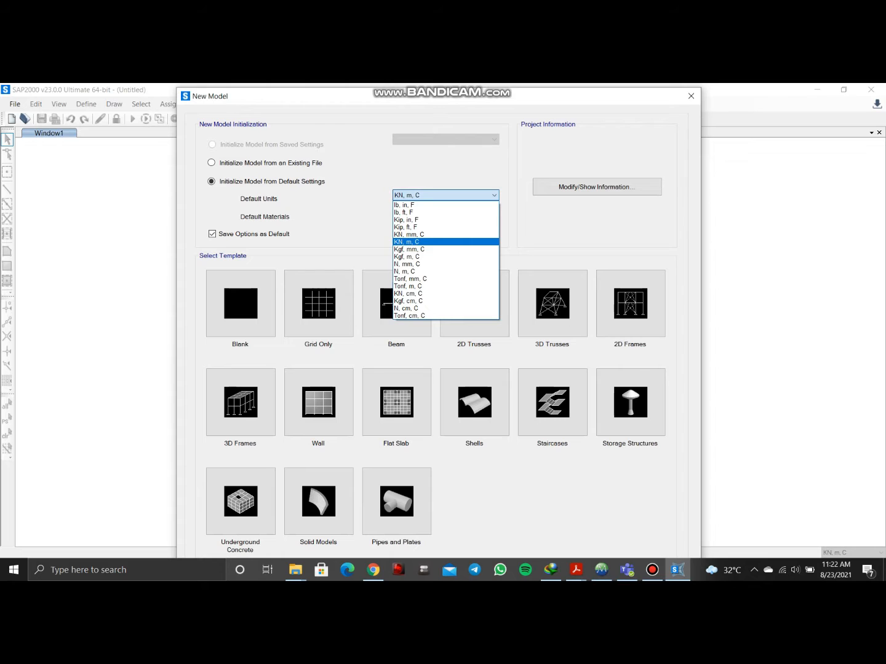
click(412, 241)
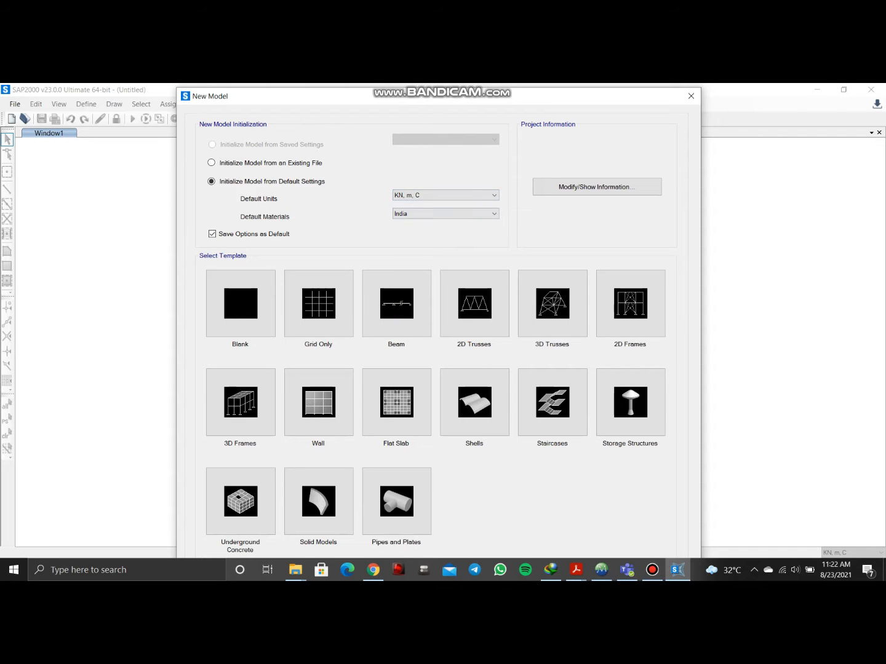
click(432, 214)
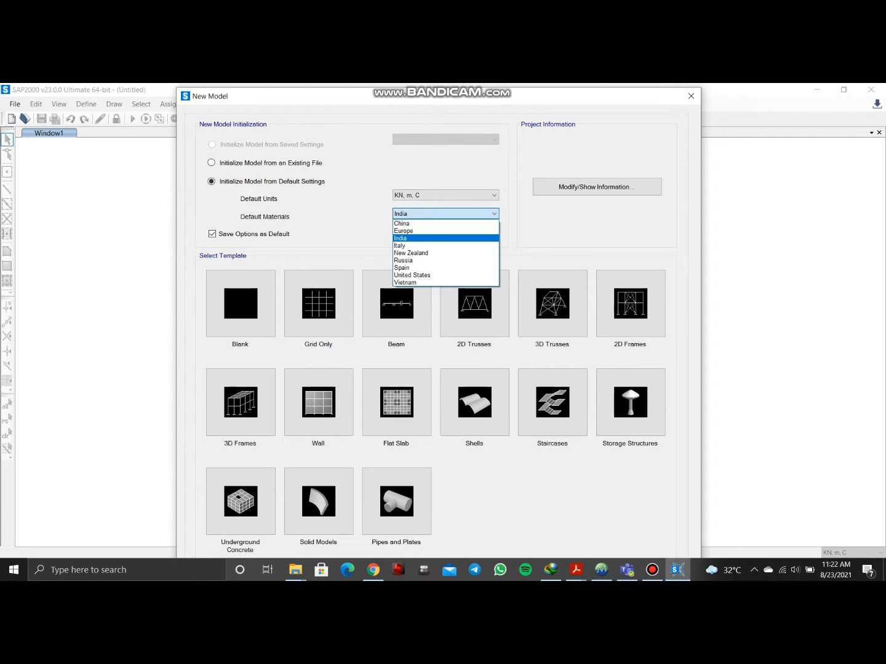
click(424, 238)
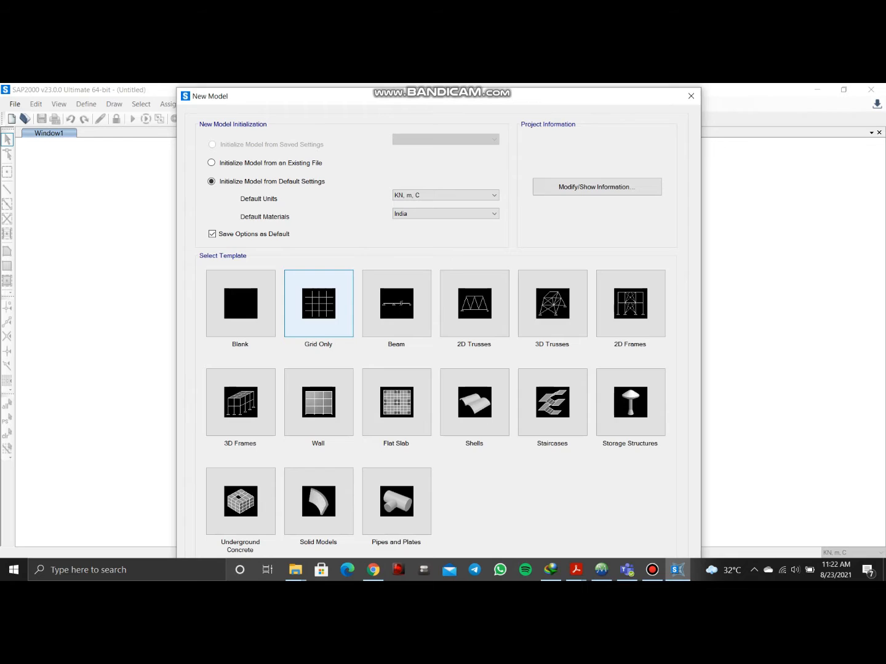
- Create a Grid Only model with a Cartesian grid of 4 × 4 × 5 lines spaced 6, 6 and 3 m
click(318, 304)
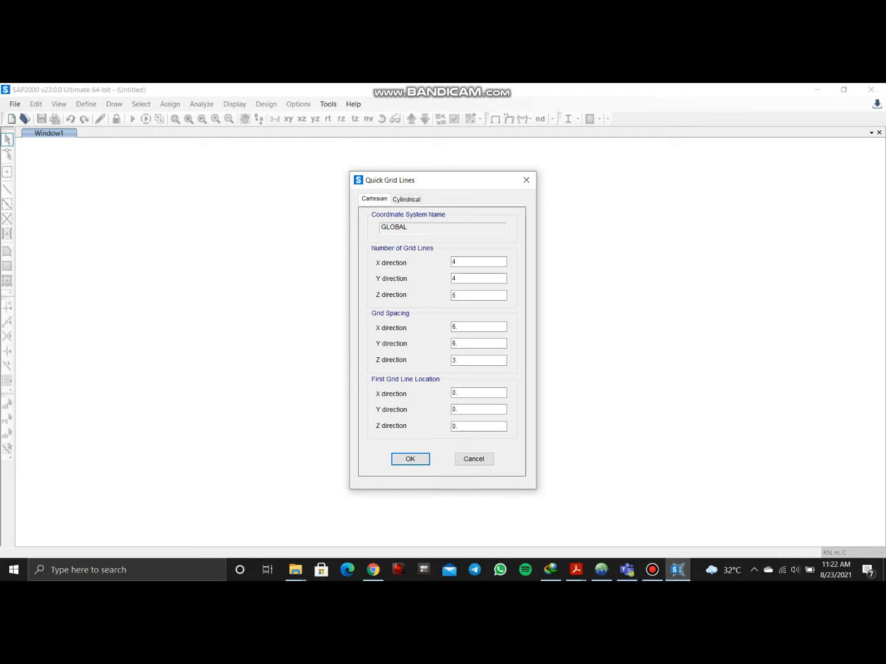
click(406, 200)
click(374, 199)
key(Return)
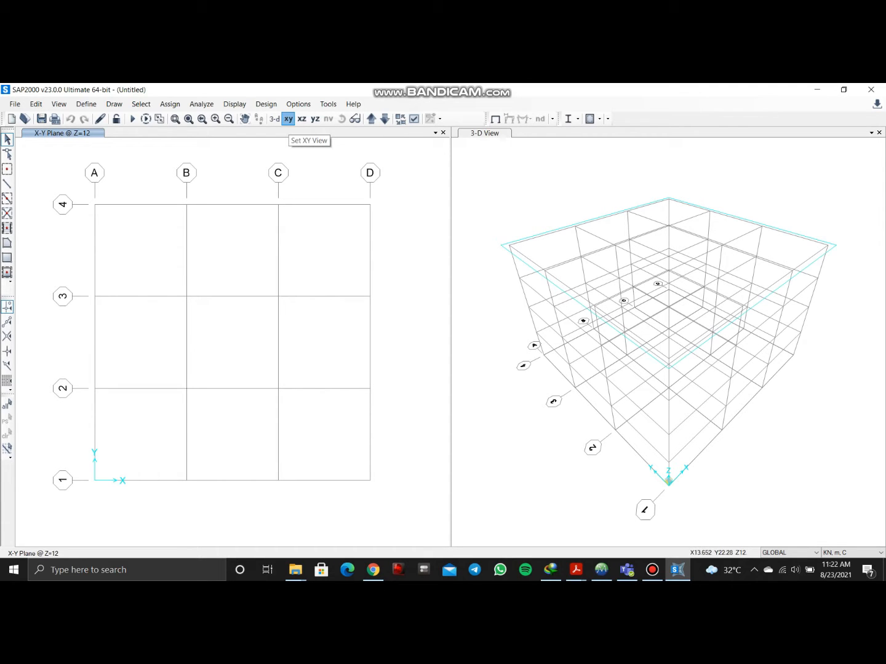
- View the grid in the X-Z and Y-Z planes, and switch the 3-D view to the X-Z plane
click(302, 119)
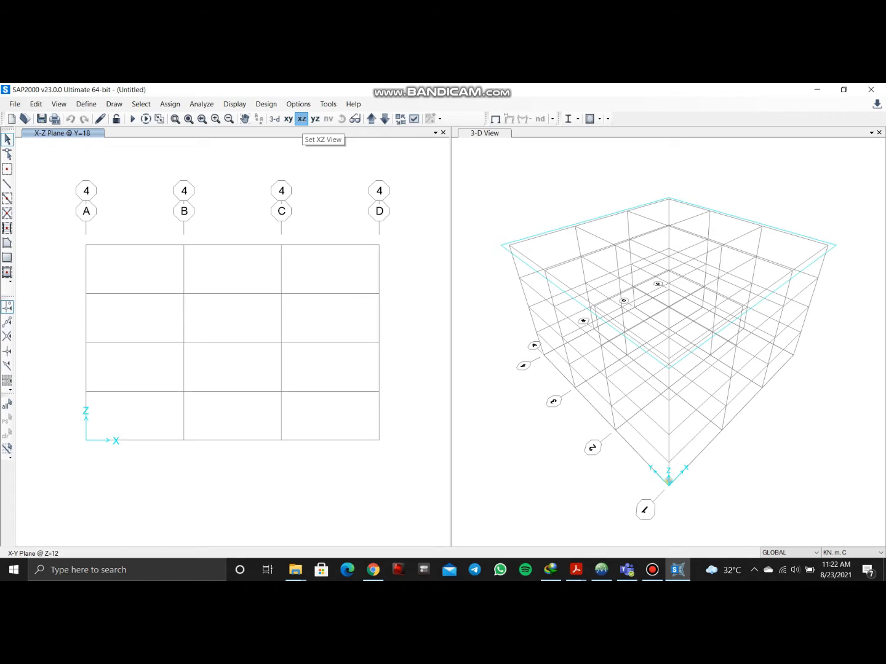
click(314, 119)
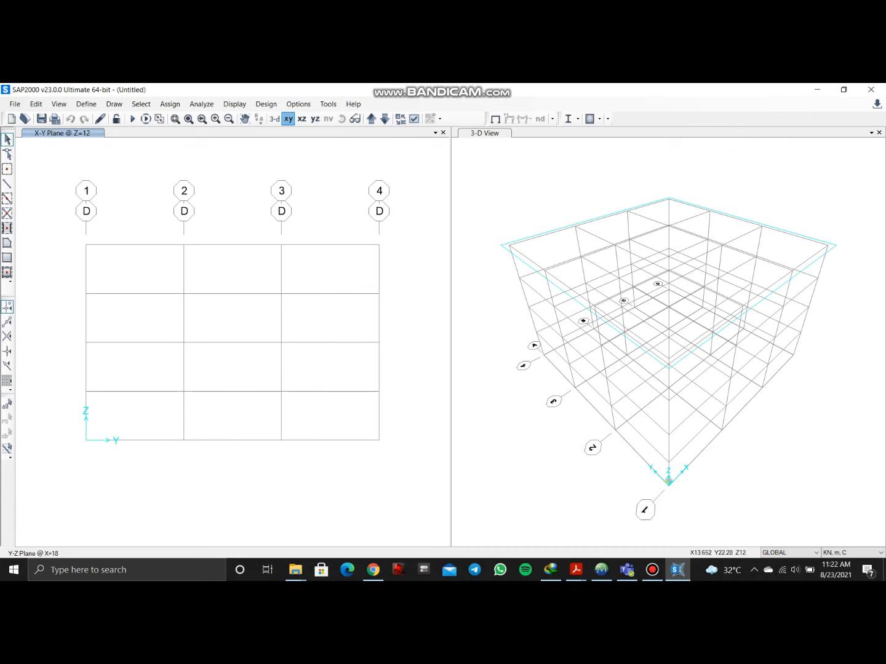
click(591, 203)
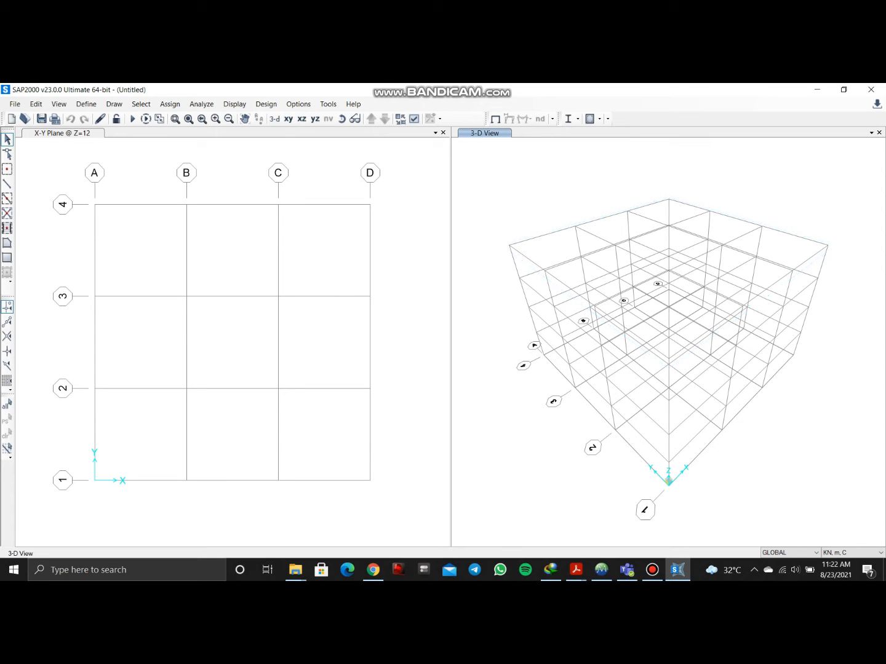
click(301, 119)
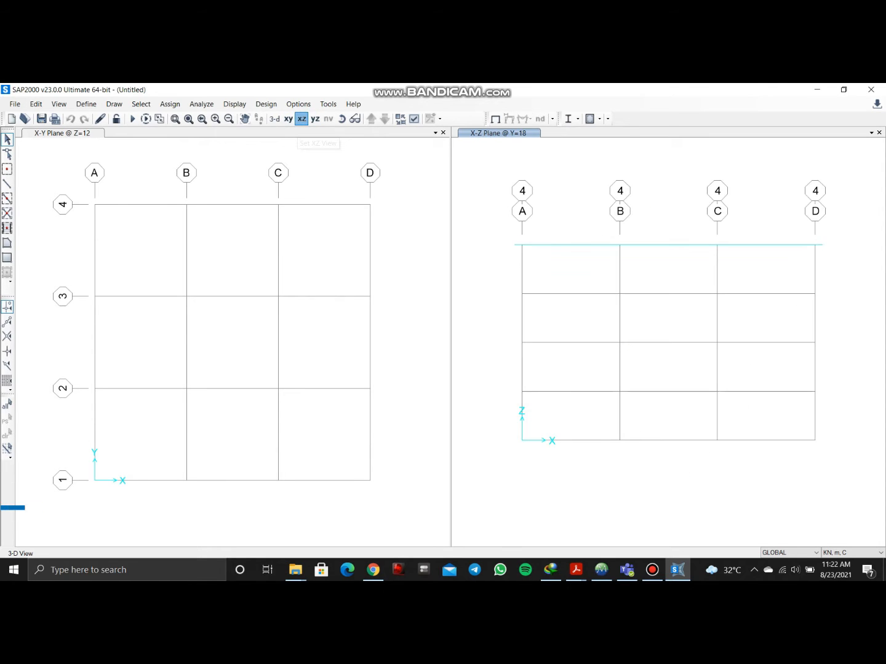
click(244, 160)
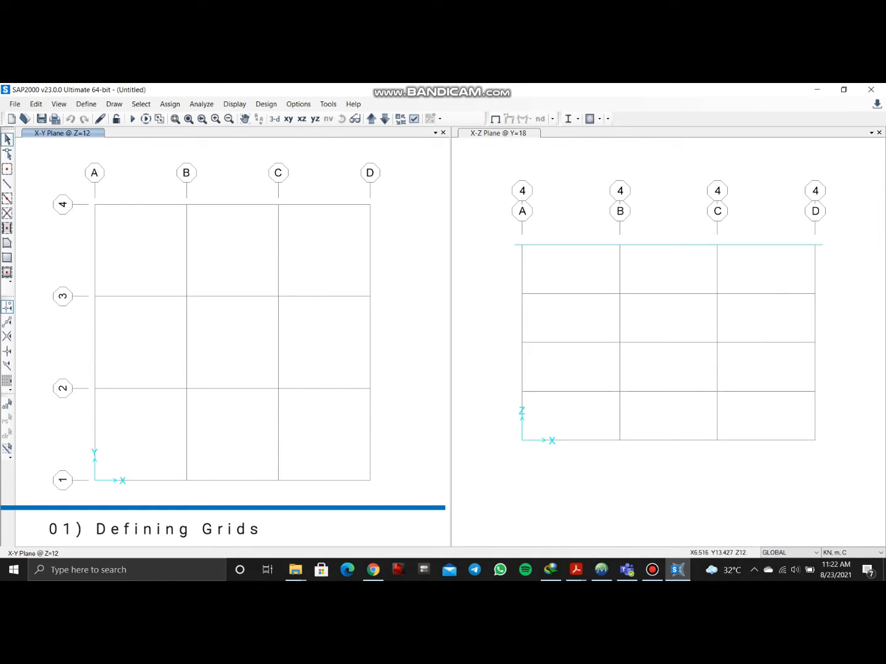
click(489, 173)
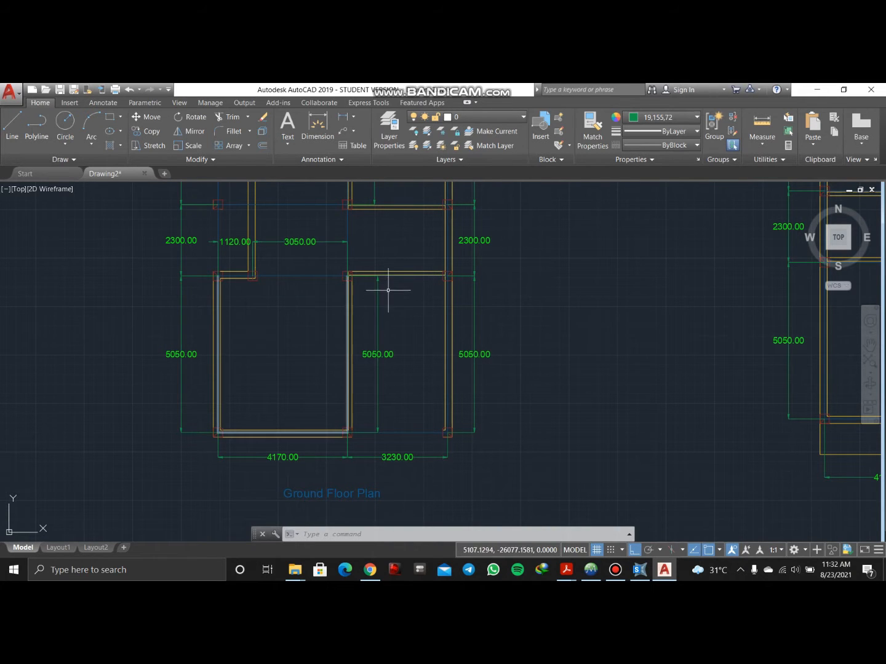
- Examine the bay dimensions in both directions of the ground floor plan in AutoCAD
mouse_move(401, 231)
middle_down()
mouse_move(393, 342)
mouse_move(401, 282)
middle_up()
middle_drag(252, 330, 258, 419)
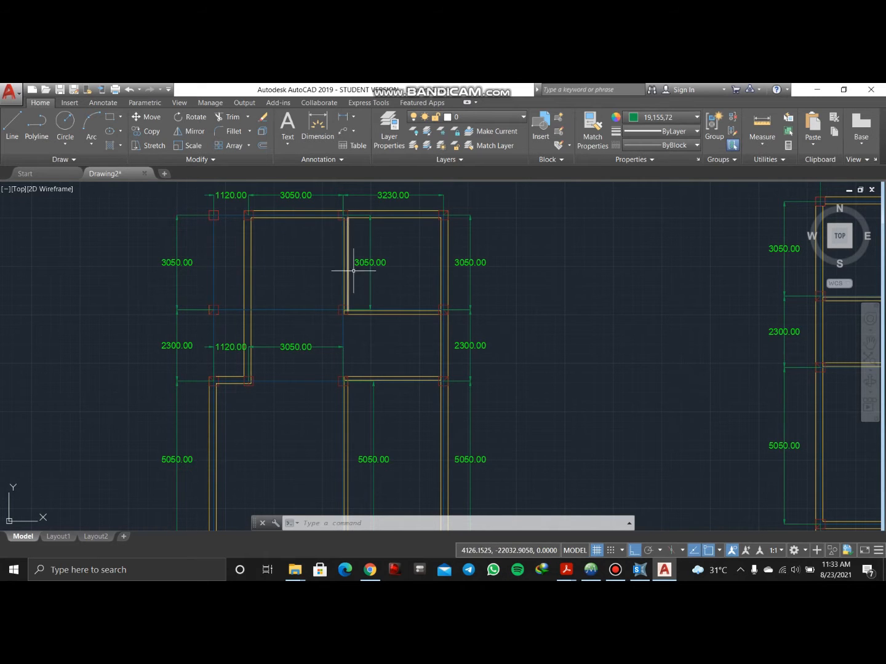
scroll(492, 375, down, 5)
scroll(430, 397, up, 6)
middle_drag(429, 405, 376, 301)
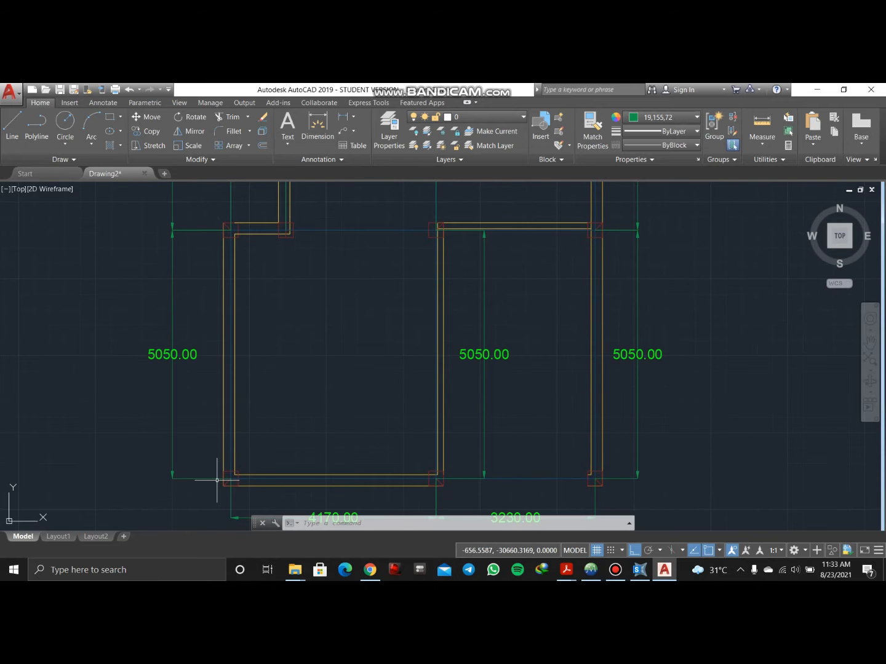
mouse_move(282, 493)
middle_down()
mouse_move(279, 374)
mouse_move(218, 475)
middle_up()
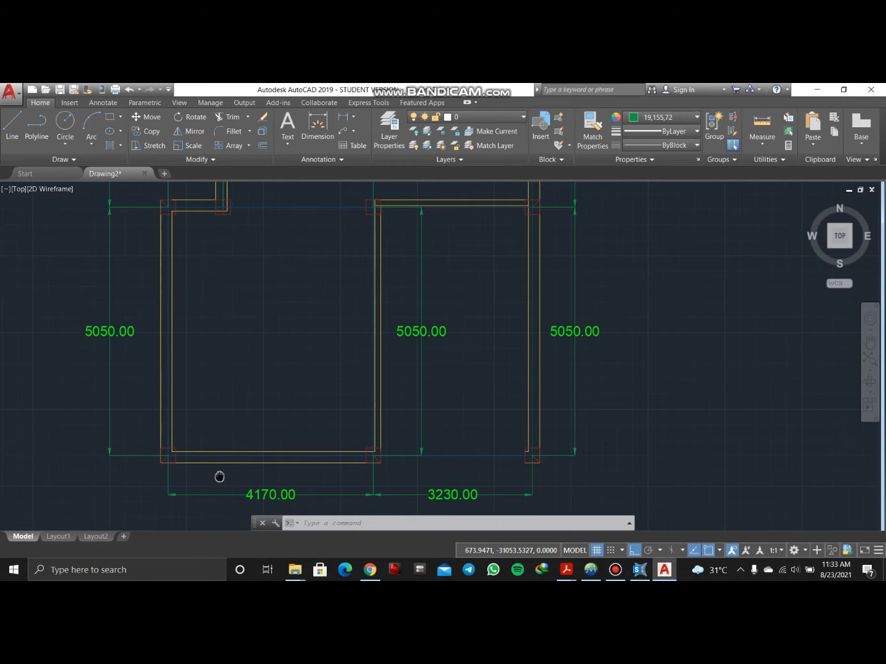
middle_drag(465, 345, 475, 518)
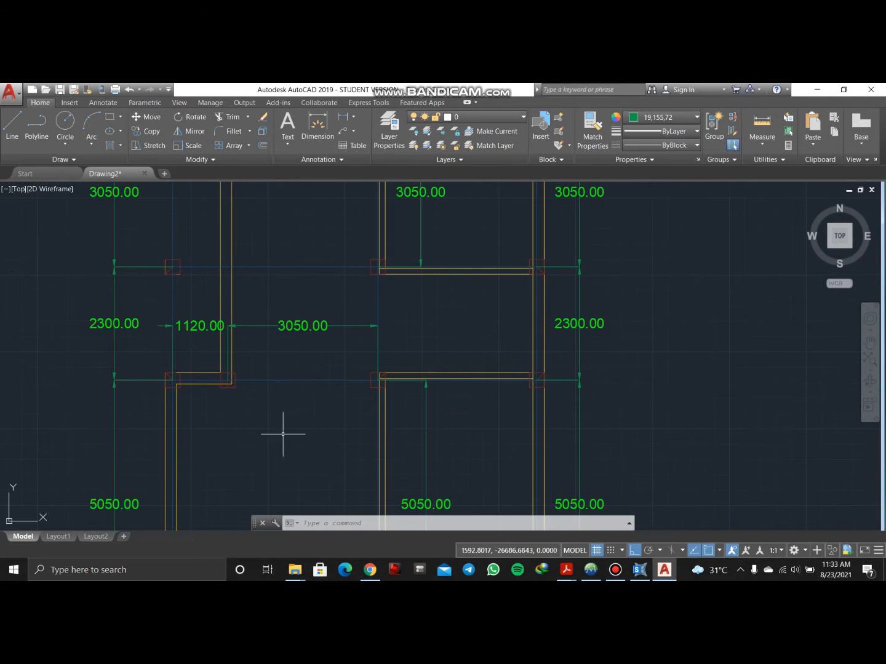
middle_drag(551, 260, 511, 396)
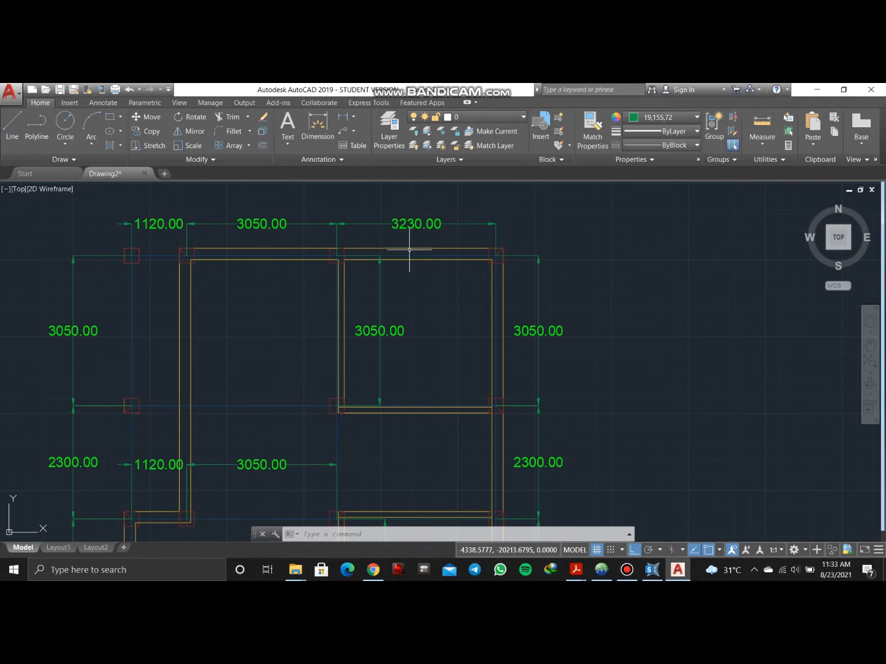
scroll(561, 370, down, 2)
middle_drag(485, 390, 419, 286)
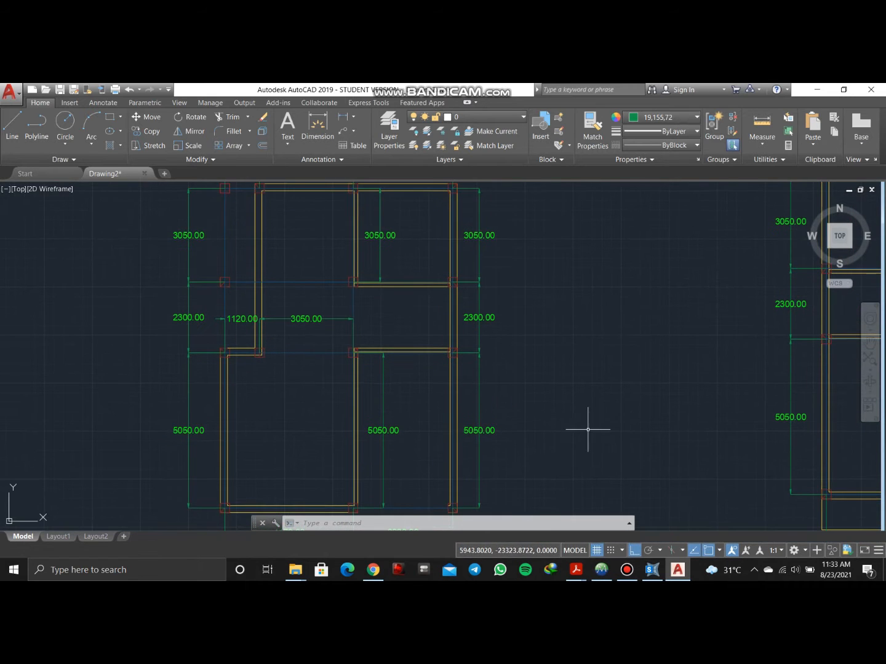
- Switch to SAP2000 and open the GLOBAL grid system data for editing
click(652, 570)
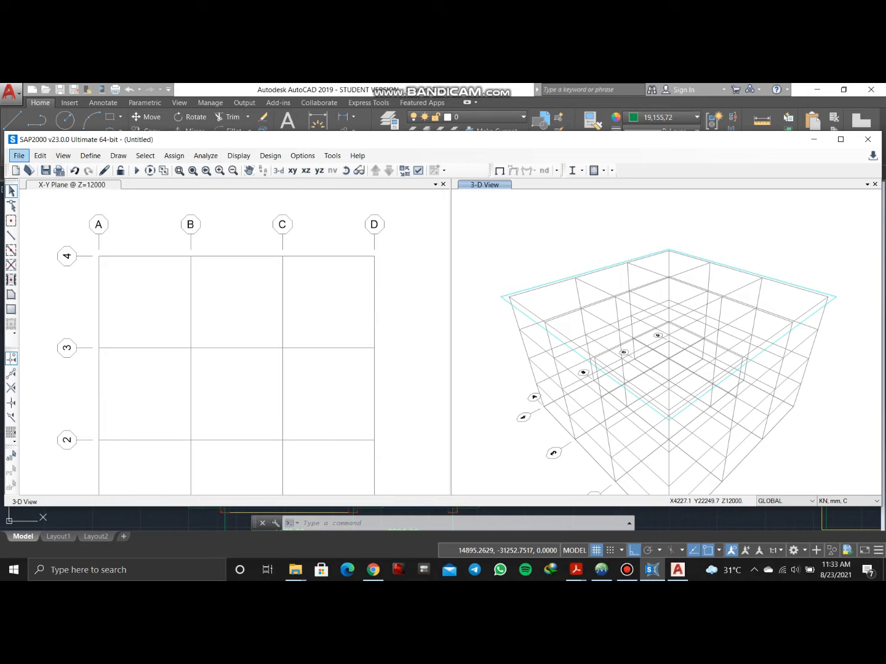
click(190, 256)
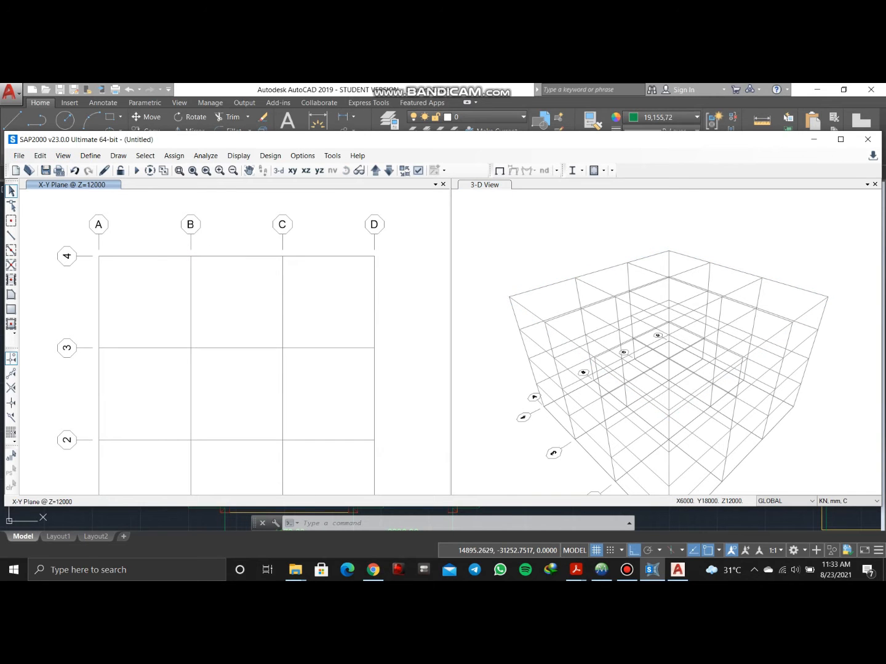
double_click(190, 256)
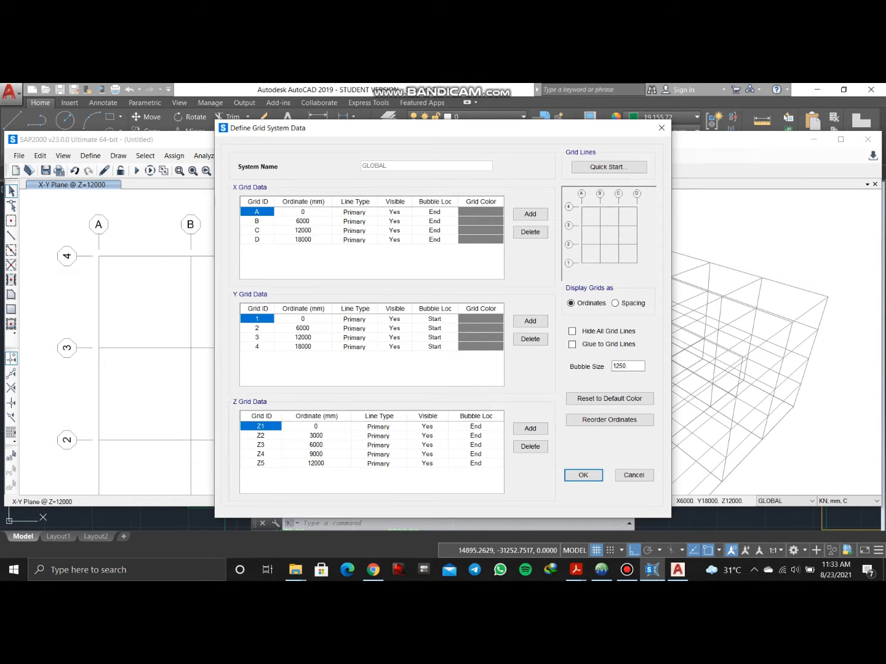
- Check the lower bay width on the AutoCAD ground floor plan and set X grid line B's ordinate to 4170 mm in SAP2000
click(678, 570)
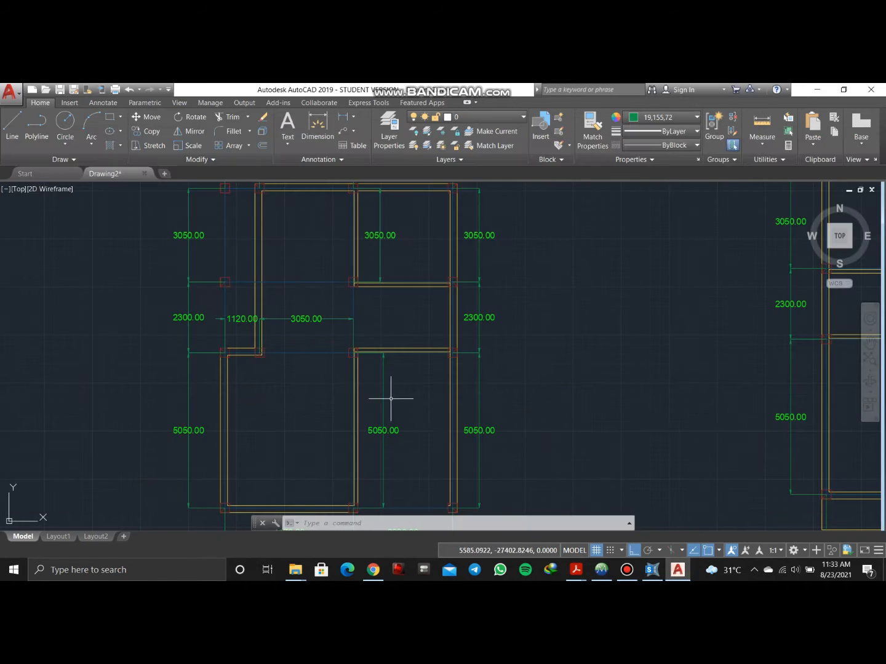
middle_drag(332, 407, 302, 286)
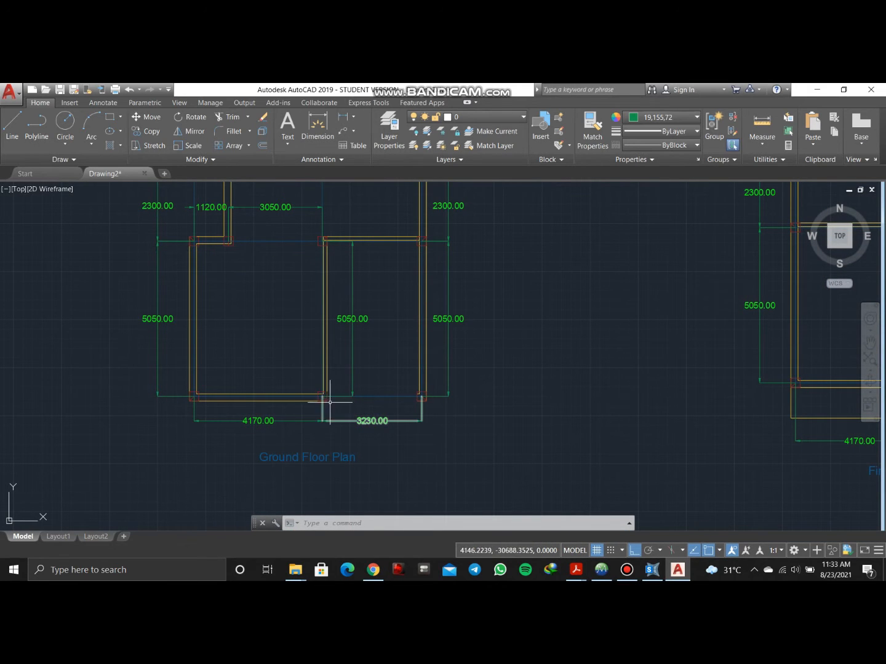
scroll(242, 431, up, 2)
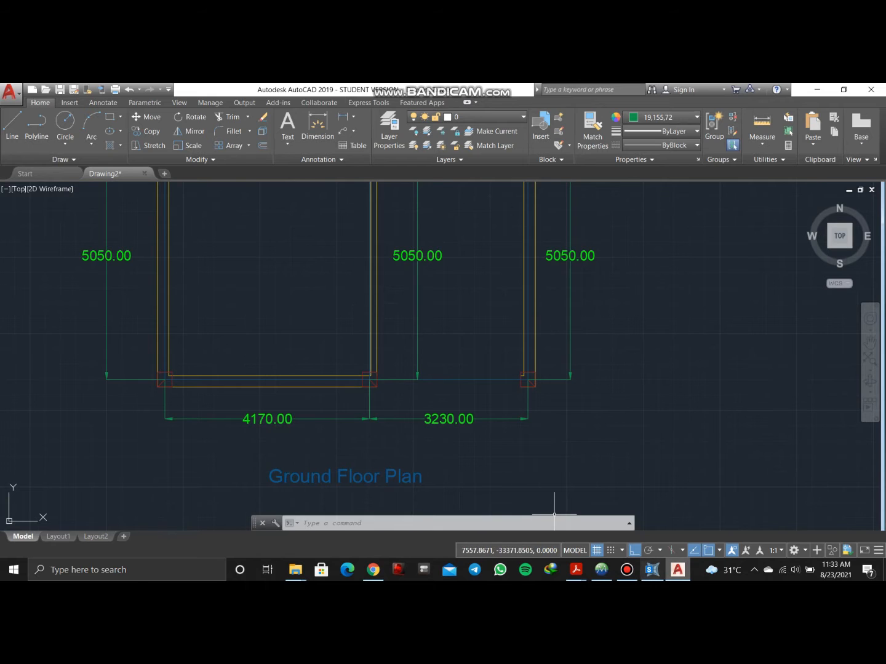
click(652, 569)
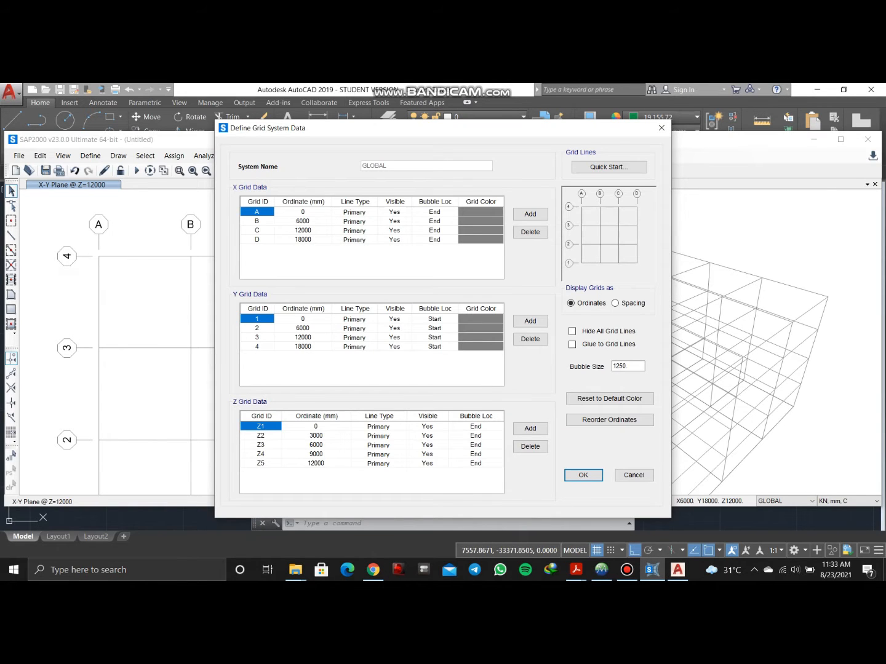
click(302, 212)
click(302, 221)
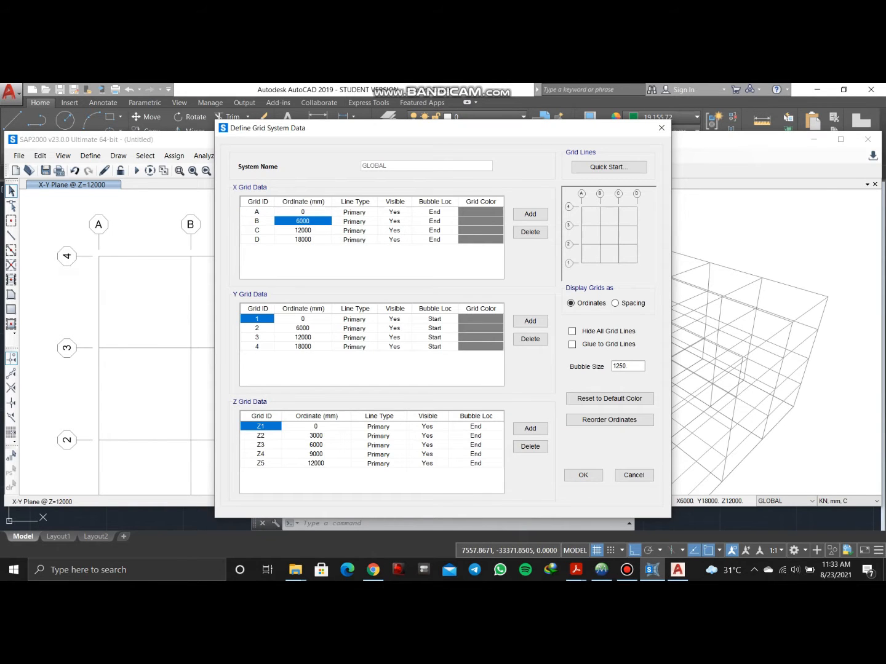
click(307, 221)
key(Return)
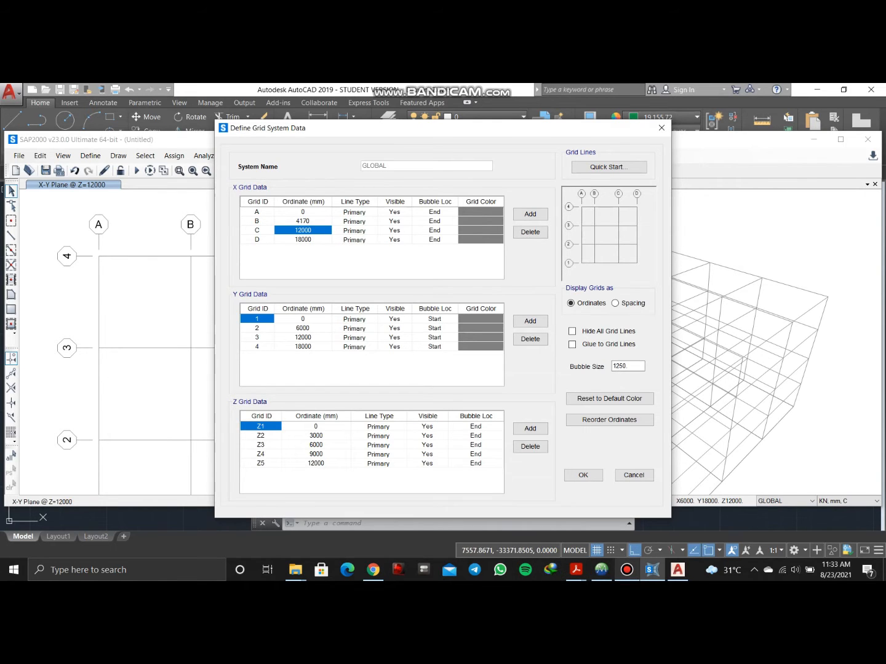
- Check the upper bay widths on the AutoCAD ground floor plan and set X grid line B's ordinate to 1120 mm in SAP2000
click(677, 569)
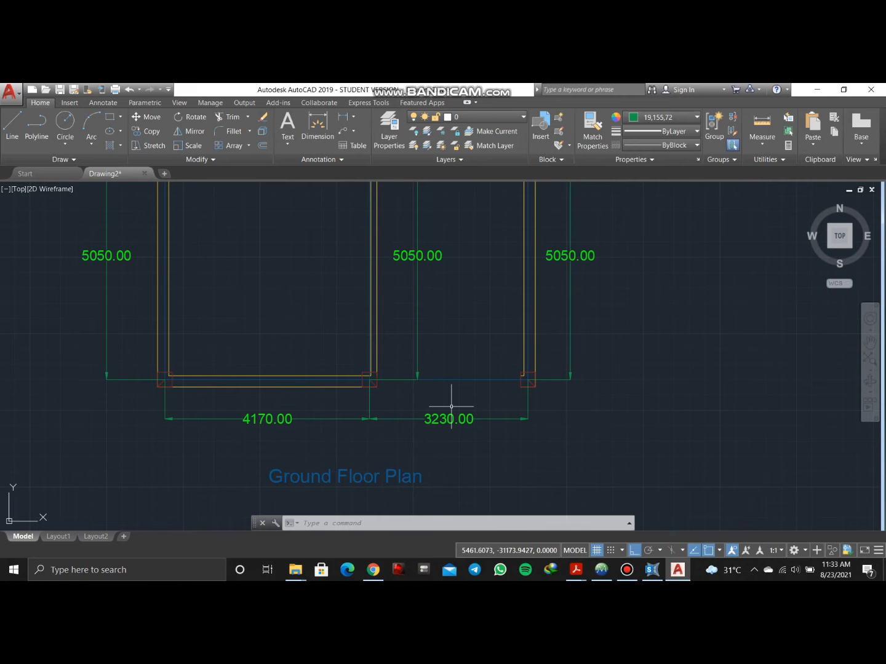
mouse_move(454, 396)
middle_down()
mouse_move(390, 408)
mouse_move(425, 408)
middle_up()
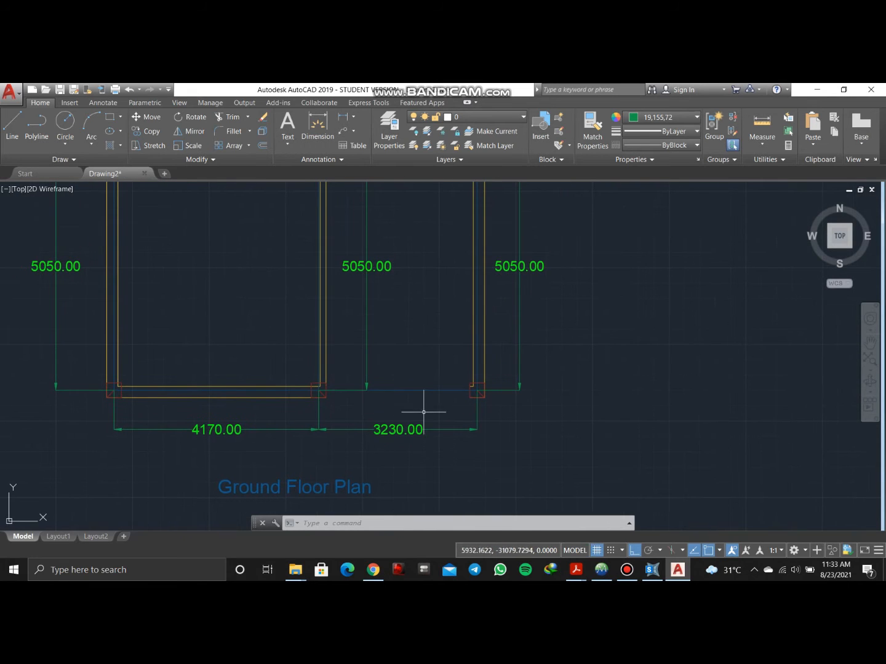
scroll(269, 308, down, 2)
mouse_move(253, 284)
middle_down()
mouse_move(291, 404)
mouse_move(305, 411)
mouse_move(307, 363)
middle_up()
middle_drag(243, 302, 257, 362)
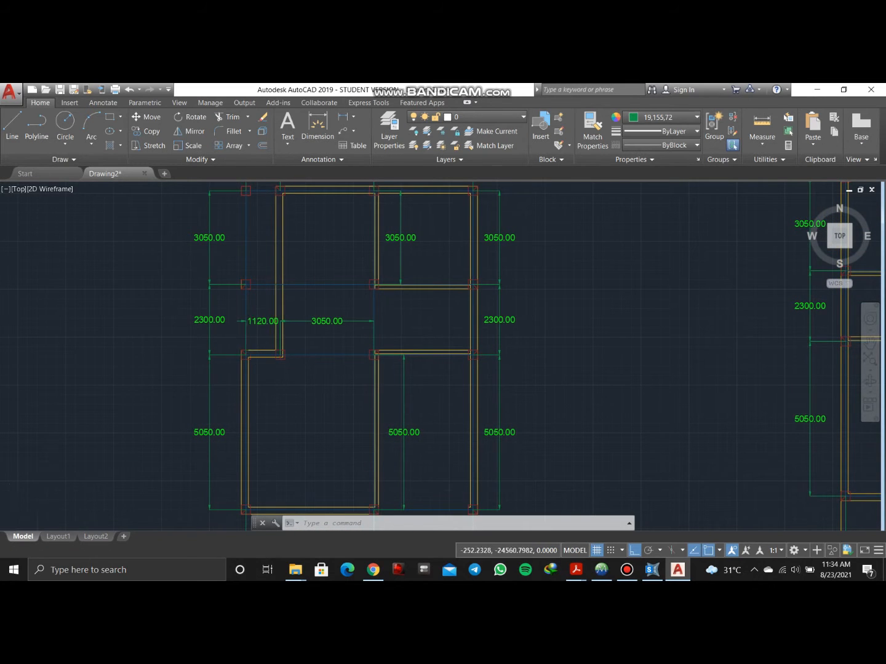
scroll(248, 335, up, 6)
scroll(266, 364, down, 2)
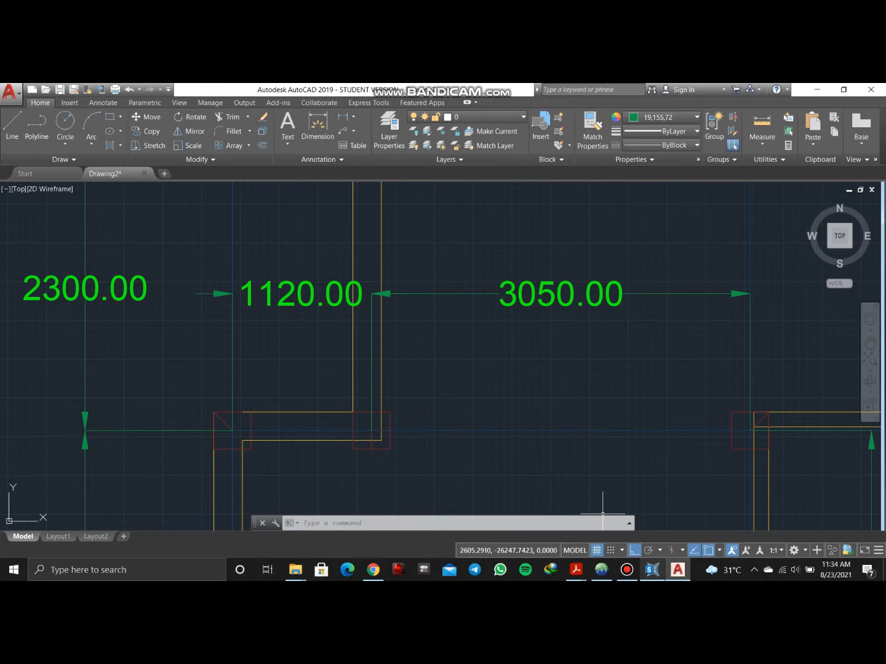
click(652, 570)
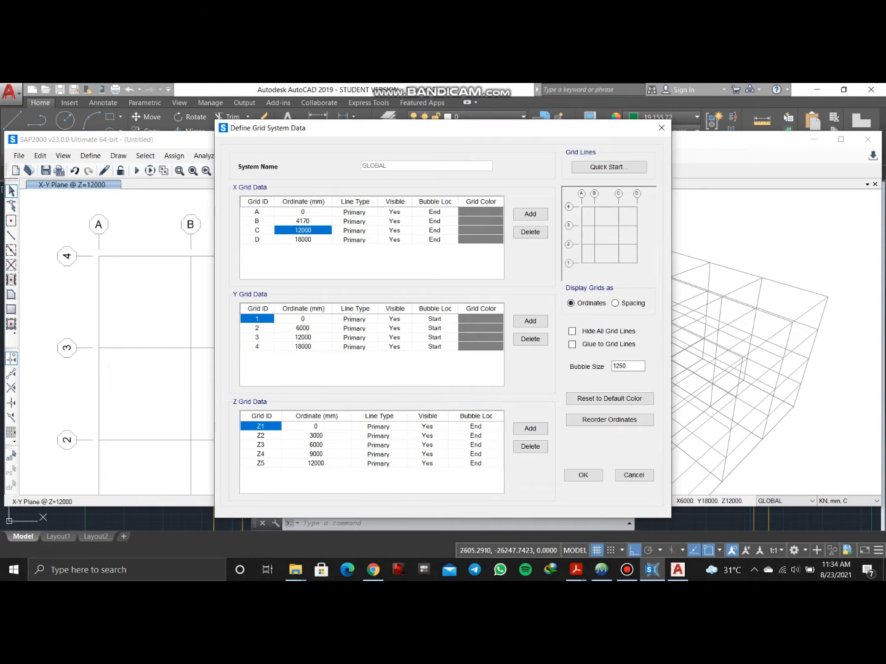
click(303, 221)
click(302, 221)
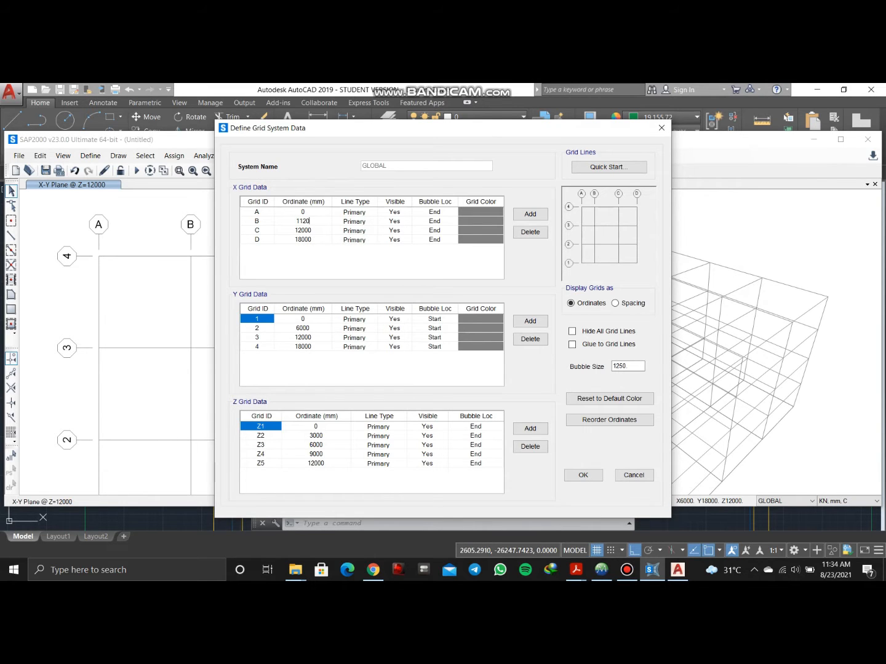
key(Return)
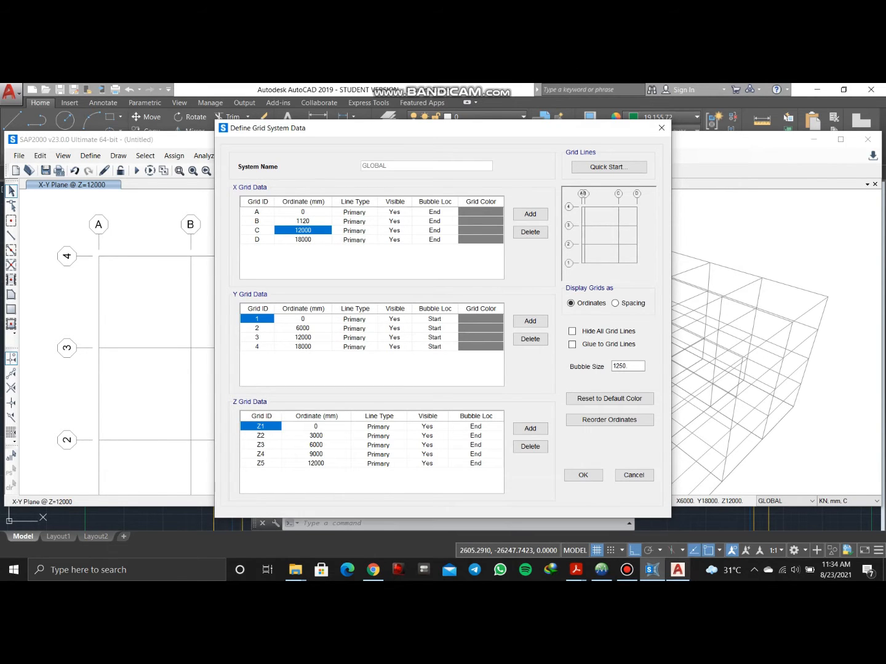
- Check the lower bay width in AutoCAD and set X grid line C's ordinate to 4170 mm in SAP2000
click(678, 569)
scroll(339, 261, down, 6)
scroll(326, 362, up, 4)
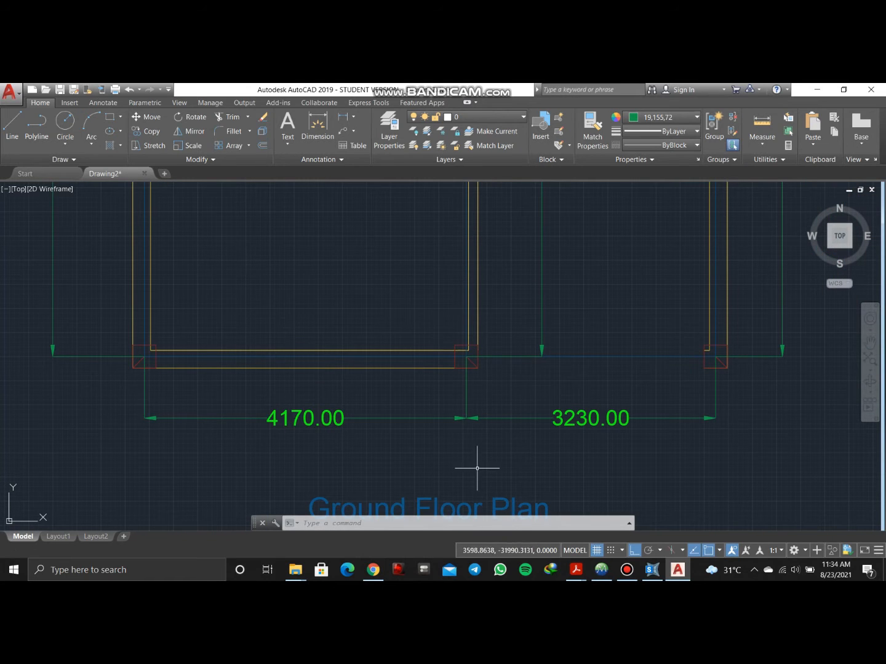
click(652, 570)
click(302, 229)
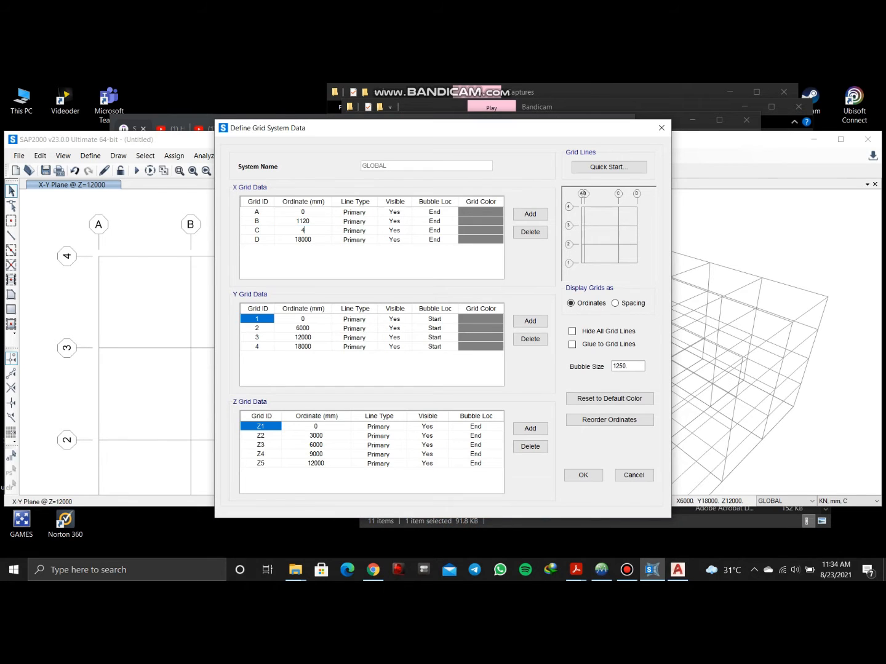
key(Return)
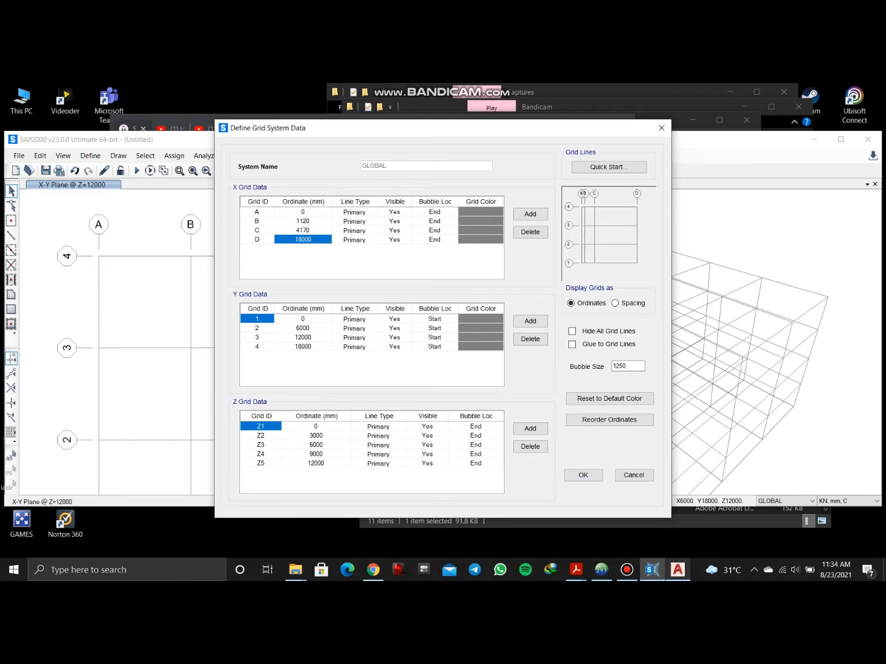
- Measure the plan's overall width between the outer lower columns in AutoCAD and set X grid line D's ordinate to 7400 mm in SAP2000
click(677, 570)
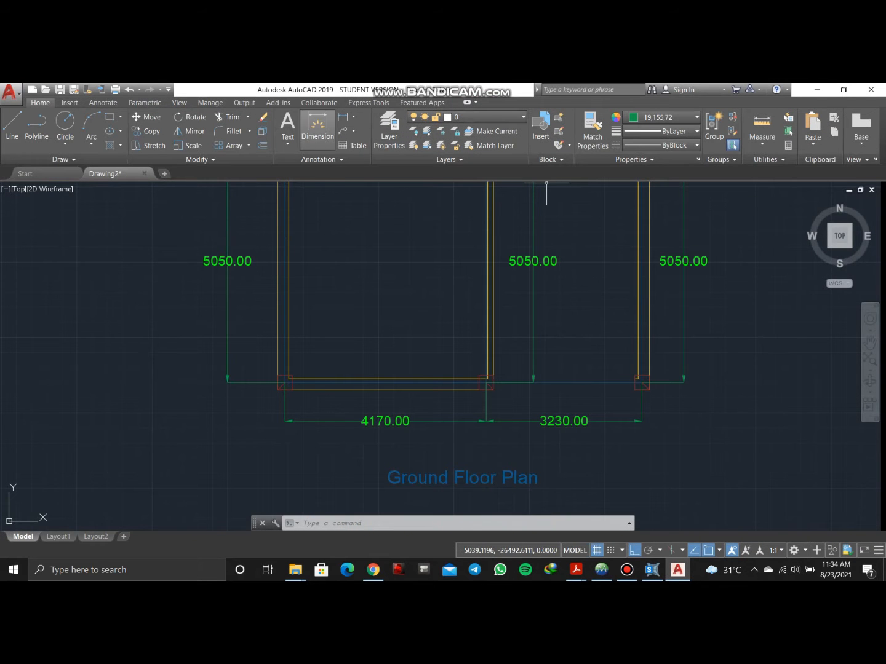
click(318, 128)
click(283, 382)
click(640, 381)
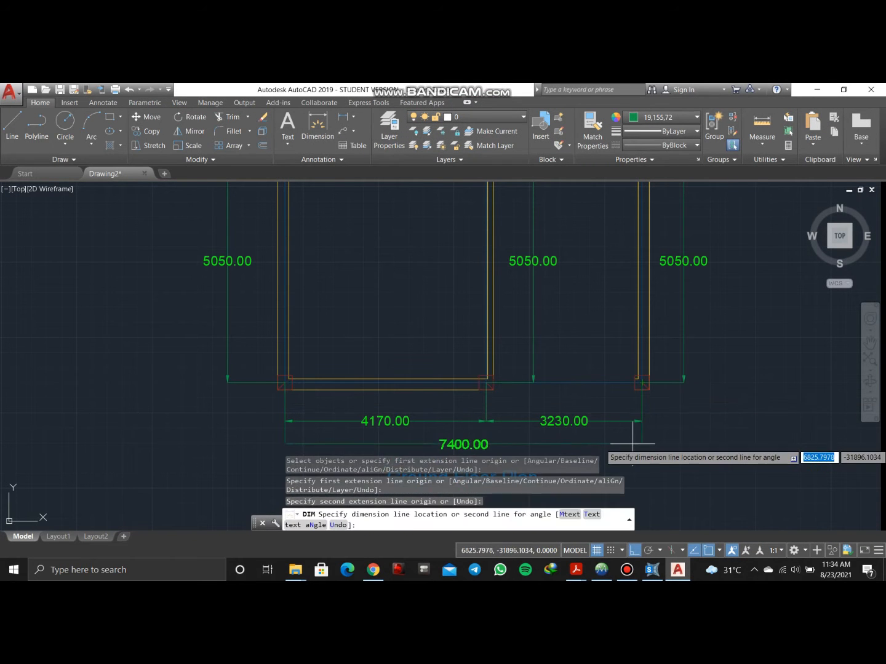
key(Escape)
click(652, 570)
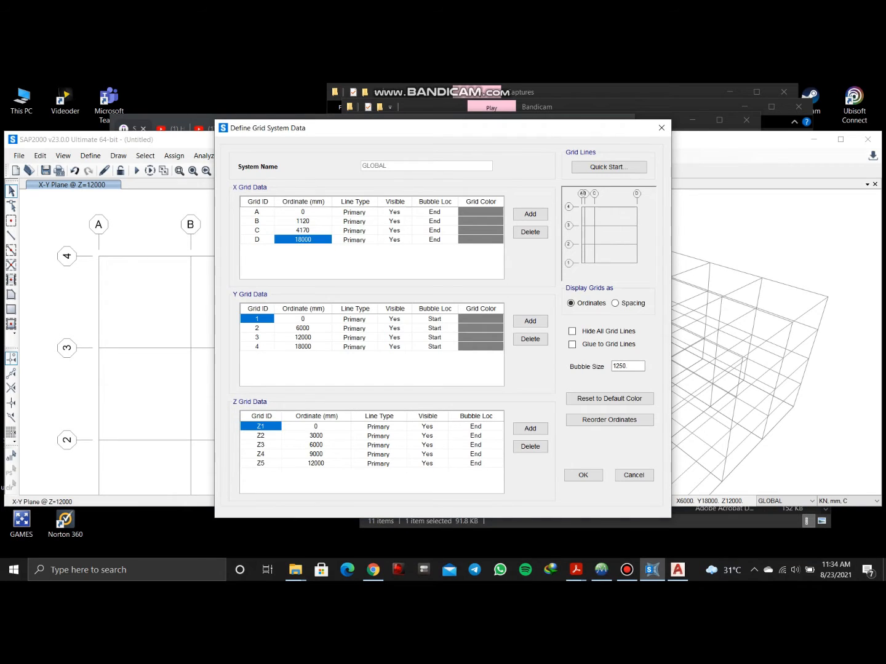
text(7400)
key(Return)
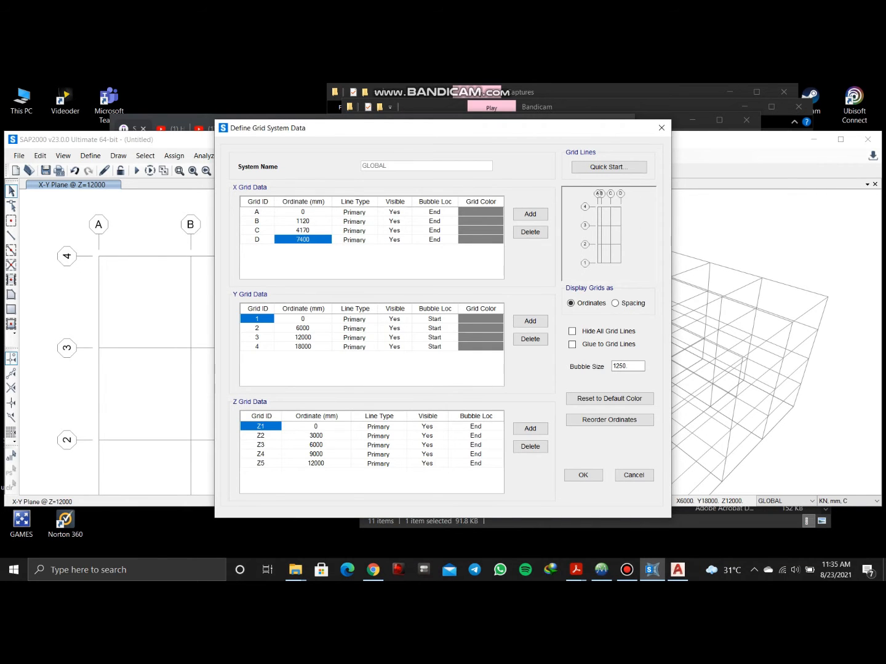
- Check the lowest bay's depth on the AutoCAD plan and set Y grid line 2's ordinate to 5050 mm in SAP2000
click(678, 570)
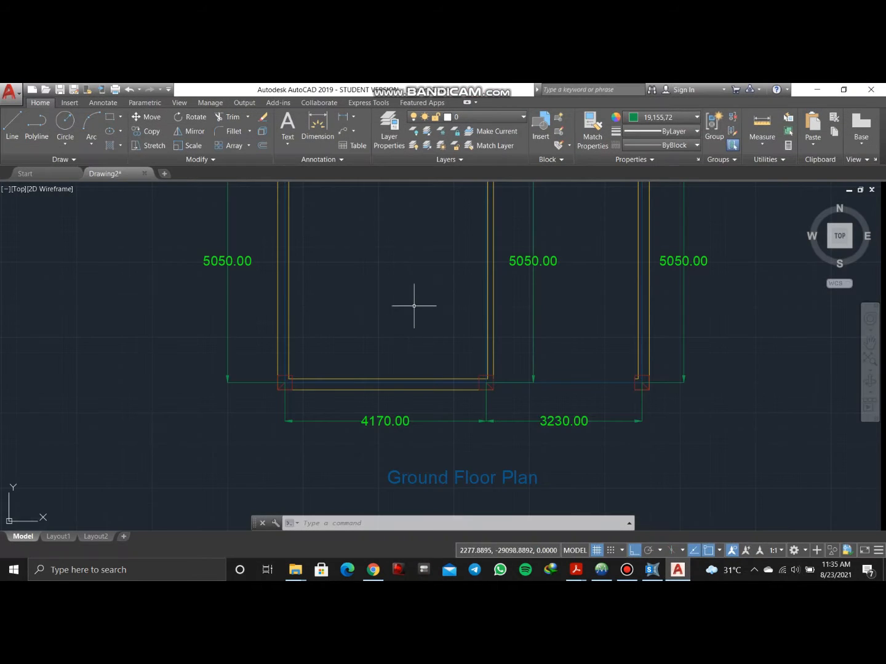
scroll(374, 385, down, 3)
scroll(341, 352, up, 5)
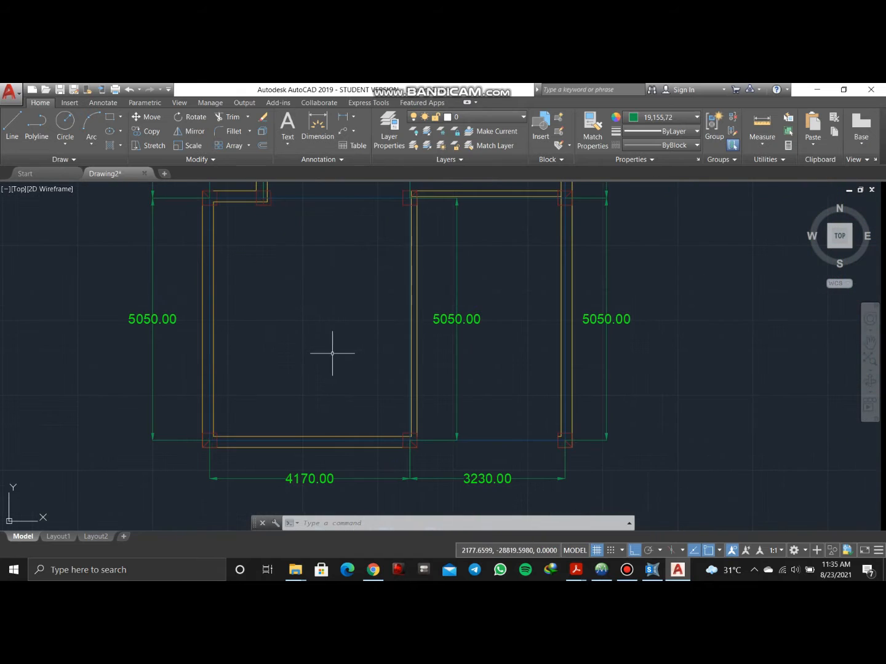
mouse_move(306, 253)
middle_down()
mouse_move(312, 265)
mouse_move(431, 290)
middle_up()
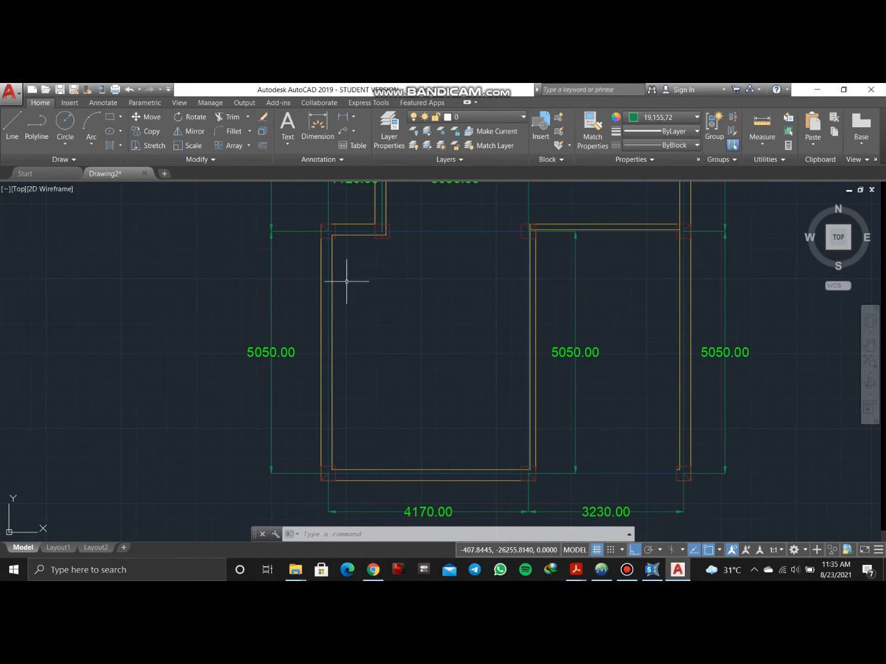
click(652, 570)
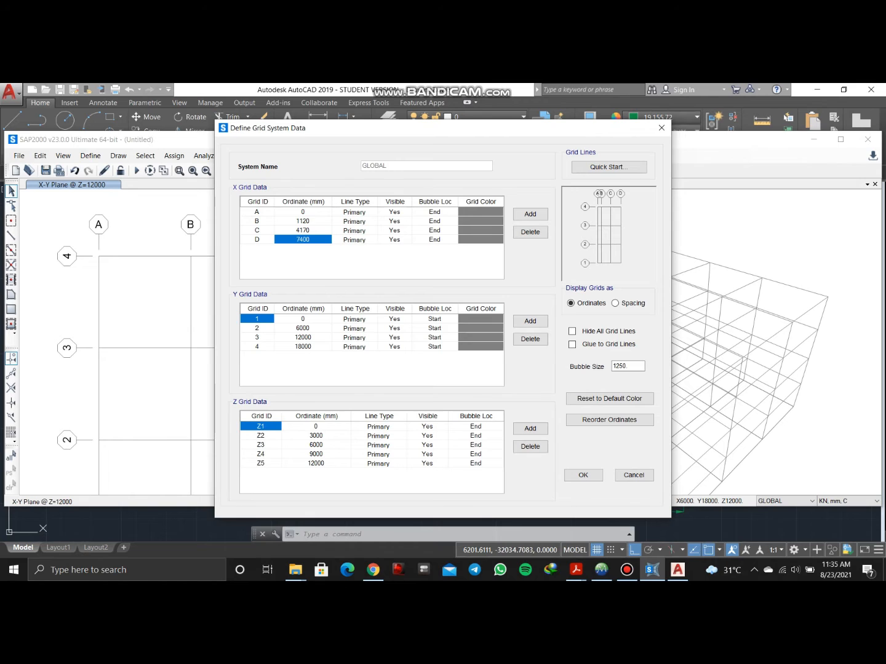
click(303, 328)
click(302, 328)
click(302, 327)
double_click(303, 329)
text(5050)
key(Return)
- Switch to AutoCAD and measure the combined depth of the lower two bays along the plan's outer side
click(677, 569)
middle_drag(374, 305, 371, 395)
scroll(371, 396, down, 2)
click(318, 128)
scroll(341, 497, up, 4)
click(340, 495)
scroll(342, 437, down, 4)
middle_drag(351, 320, 342, 441)
scroll(350, 344, up, 3)
click(354, 342)
scroll(182, 327, down, 2)
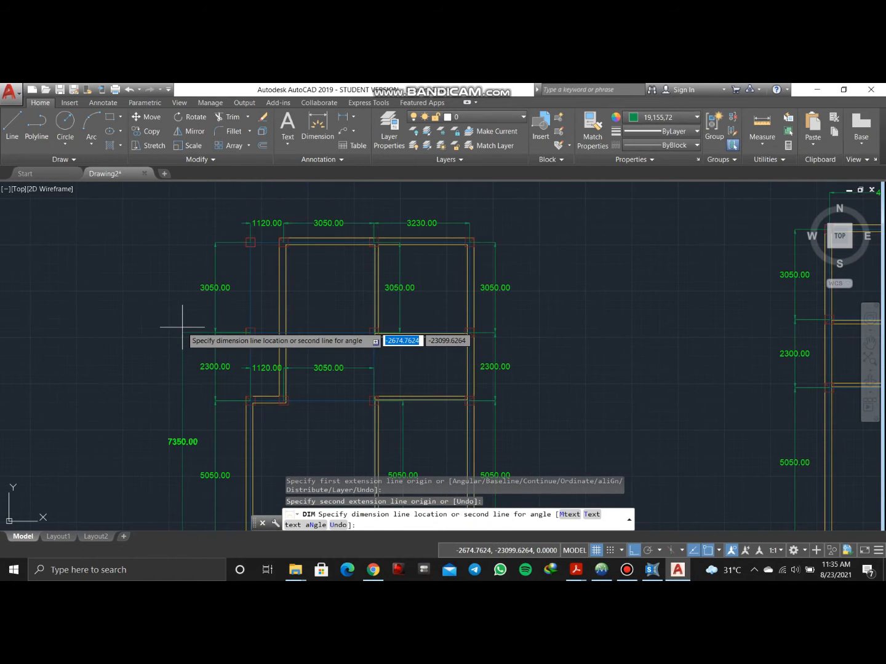
key(Escape)
- Return to SAP2000 and set Y grid line 3's ordinate to 7350 mm
click(652, 570)
click(305, 337)
key(BackSpace)
key(BackSpace)
key(BackSpace)
key(BackSpace)
key(BackSpace)
text(7350)
key(Return)
- Switch to AutoCAD and measure the ground floor plan's full depth between the outermost columns
click(652, 569)
mouse_move(283, 267)
middle_down()
mouse_move(321, 209)
mouse_move(371, 295)
middle_up()
click(317, 127)
middle_click(298, 214)
middle_click(298, 214)
scroll(353, 365, up, 10)
click(370, 251)
scroll(370, 252, down, 5)
scroll(394, 276, up, 7)
mouse_move(370, 468)
middle_down()
mouse_move(396, 265)
mouse_move(369, 455)
middle_up()
click(396, 277)
scroll(397, 278, down, 4)
key(Escape)
- Return to SAP2000 and set Y grid line 4's ordinate to 10400 mm
click(652, 570)
click(302, 346)
double_click(303, 346)
text(10100)
key(Return)
- Check the garage storey height on the AutoCAD section and set Z grid line Z2's ordinate to 2750 mm in SAP2000
click(677, 570)
scroll(485, 383, up, 3)
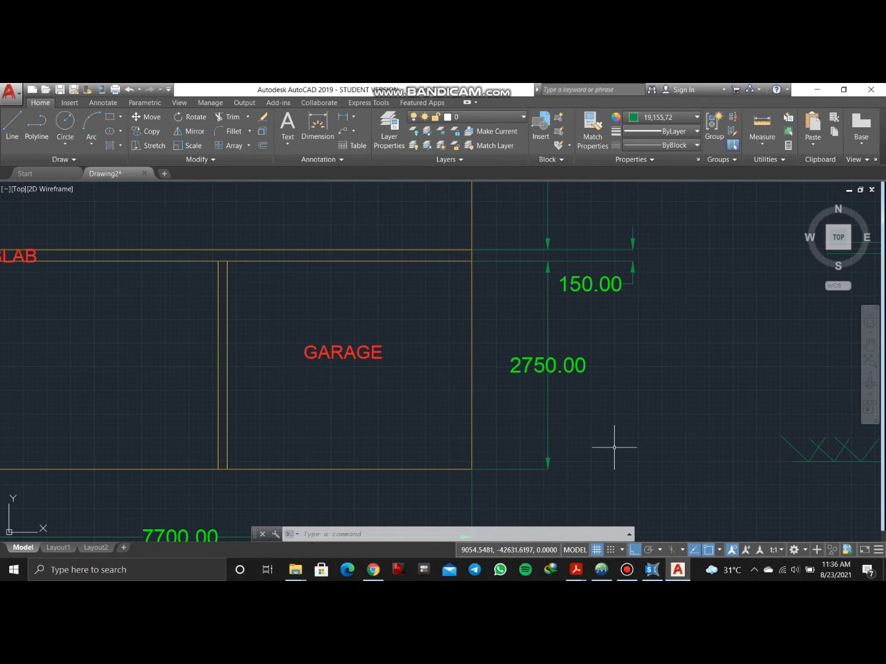
click(652, 569)
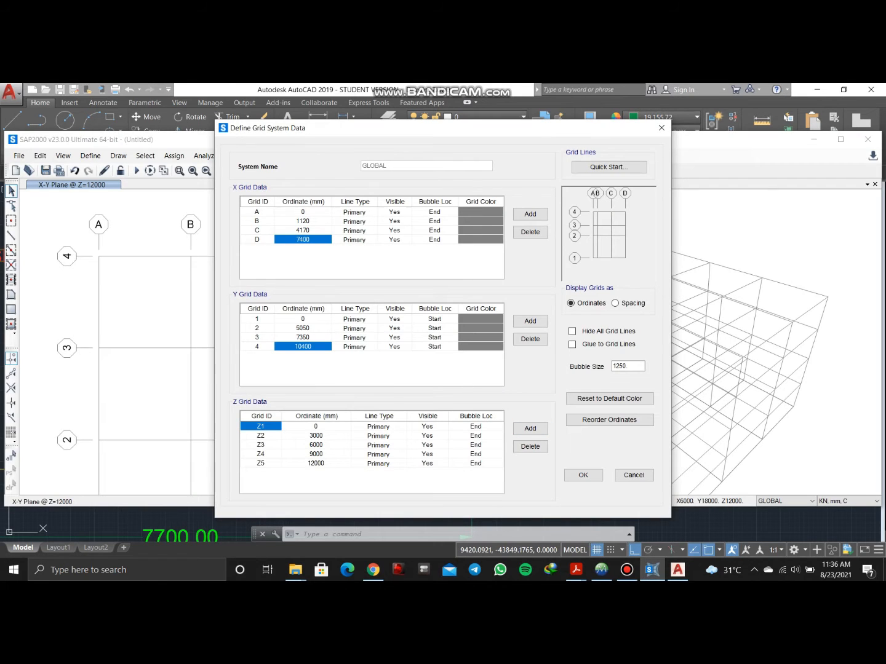
click(316, 426)
click(316, 436)
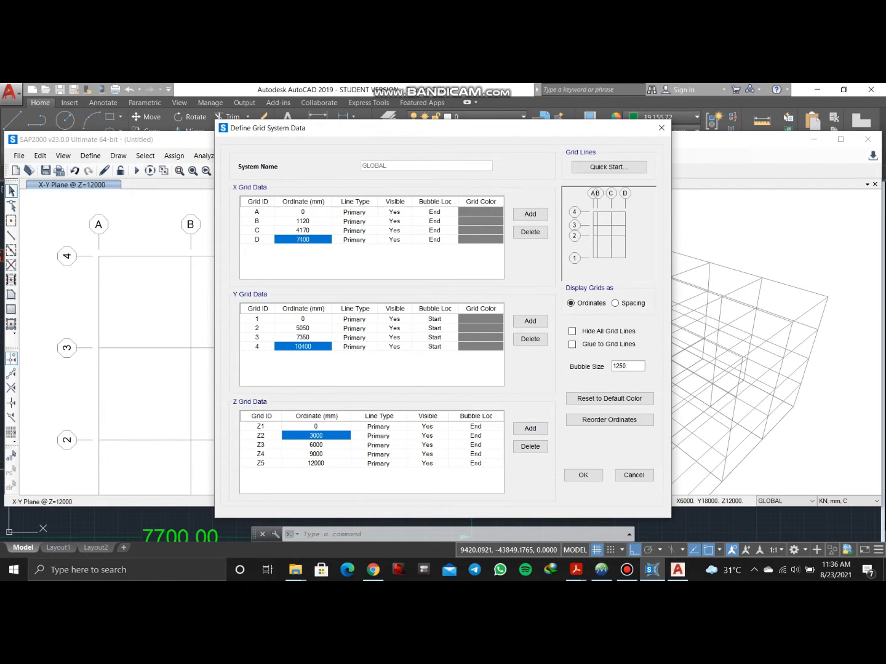
click(316, 435)
click(317, 435)
double_click(316, 436)
text(2750)
key(Return)
- Switch to AutoCAD and measure the section's height from the ground line to the top of the upper storey
click(678, 569)
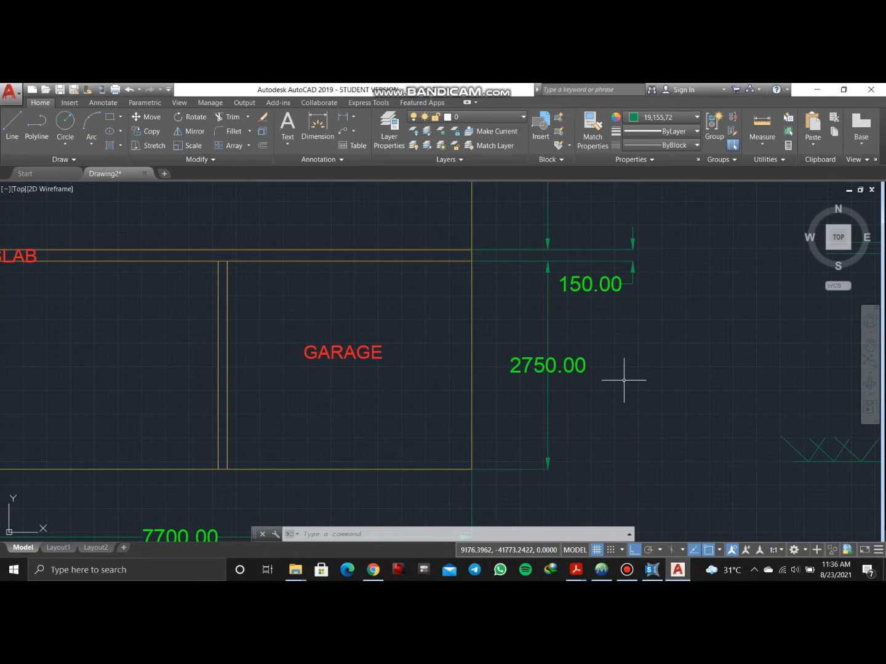
scroll(623, 380, down, 4)
click(318, 127)
scroll(556, 418, up, 2)
click(567, 419)
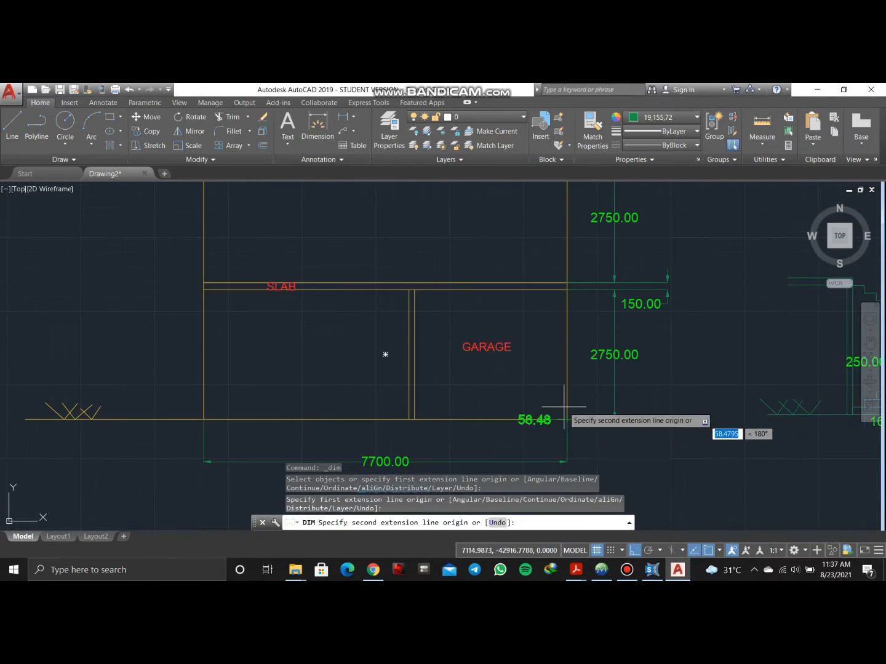
middle_drag(563, 406, 546, 505)
click(549, 252)
click(717, 251)
- Return to SAP2000 and set Z grid line Z3's ordinate to 5650 mm
click(652, 569)
text(5650)
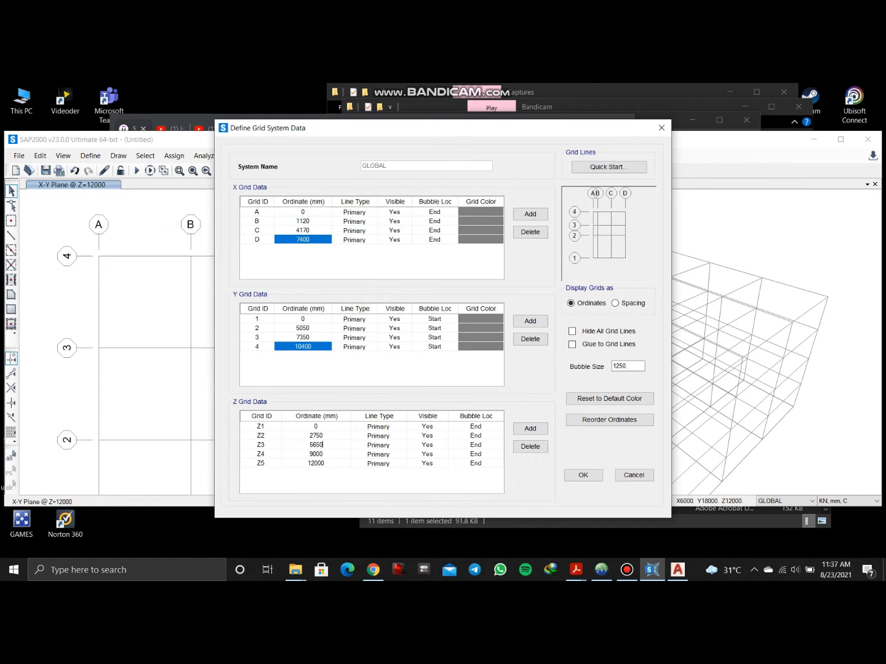
key(Return)
key(Return)
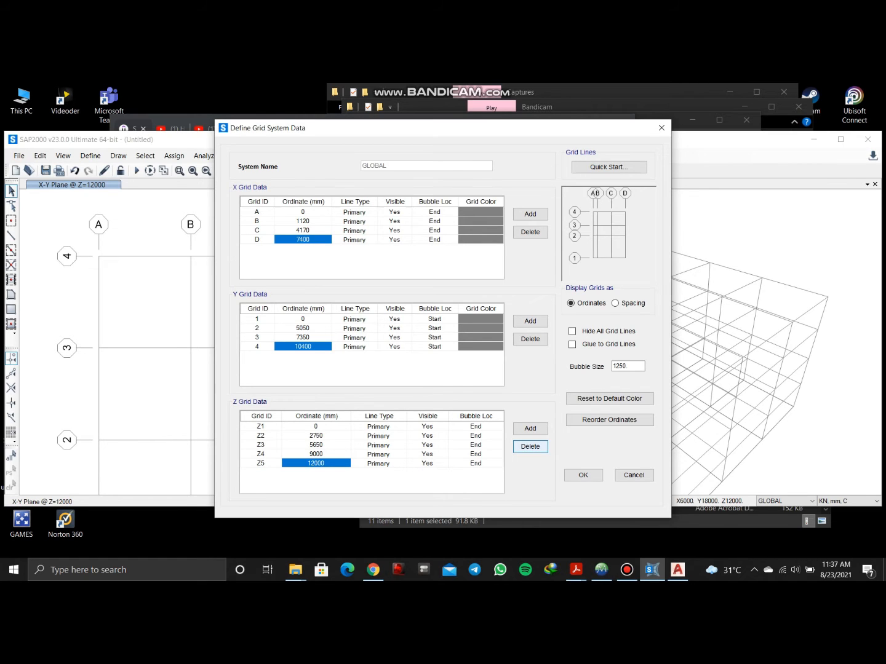
- Delete grid lines Z4 and Z5, apply the grid data, and show the X-Y plane at Z=0
click(529, 445)
click(529, 446)
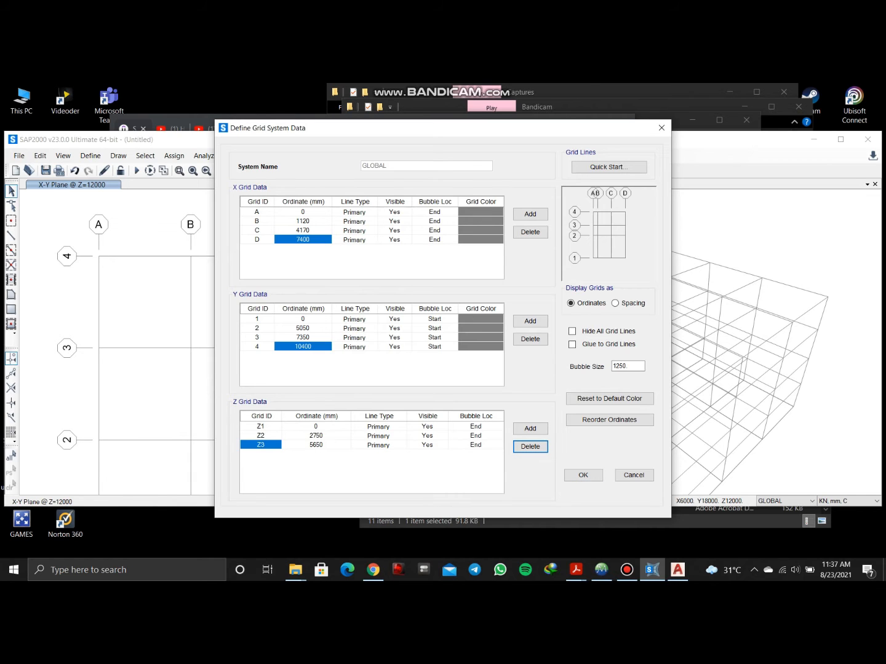
click(583, 475)
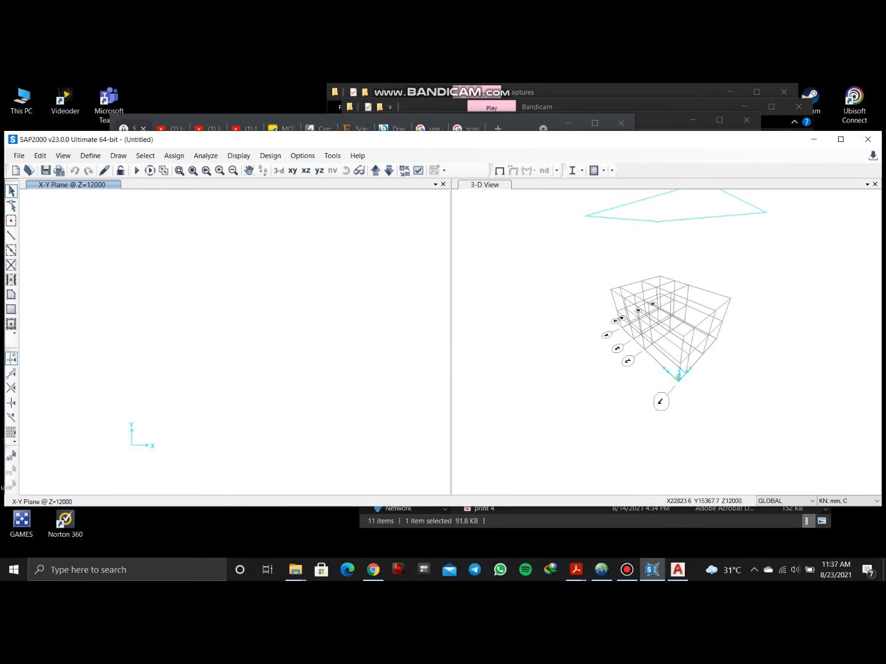
click(291, 170)
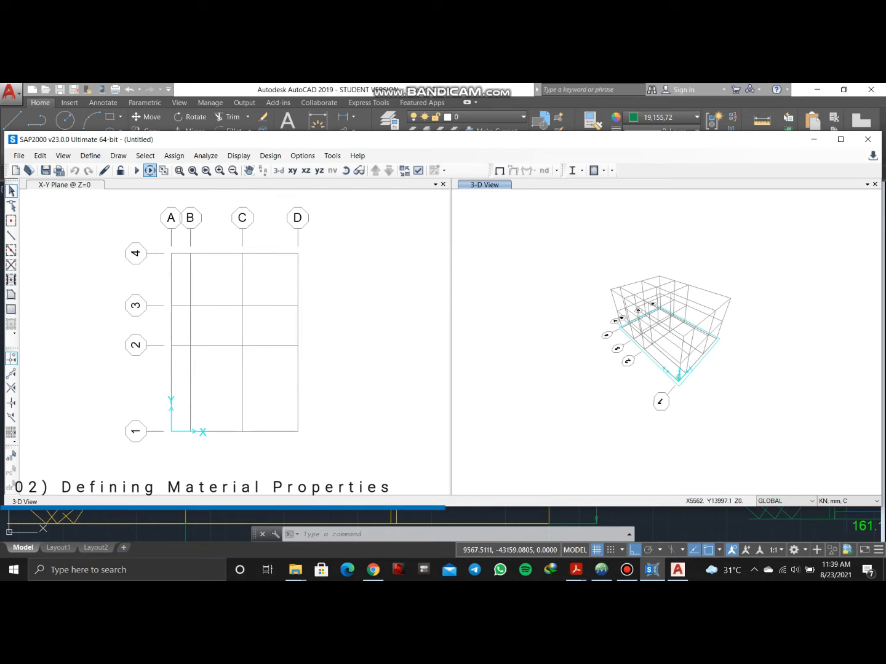
- Open the material definitions and look through the existing Fe345 and M30 materials
click(91, 156)
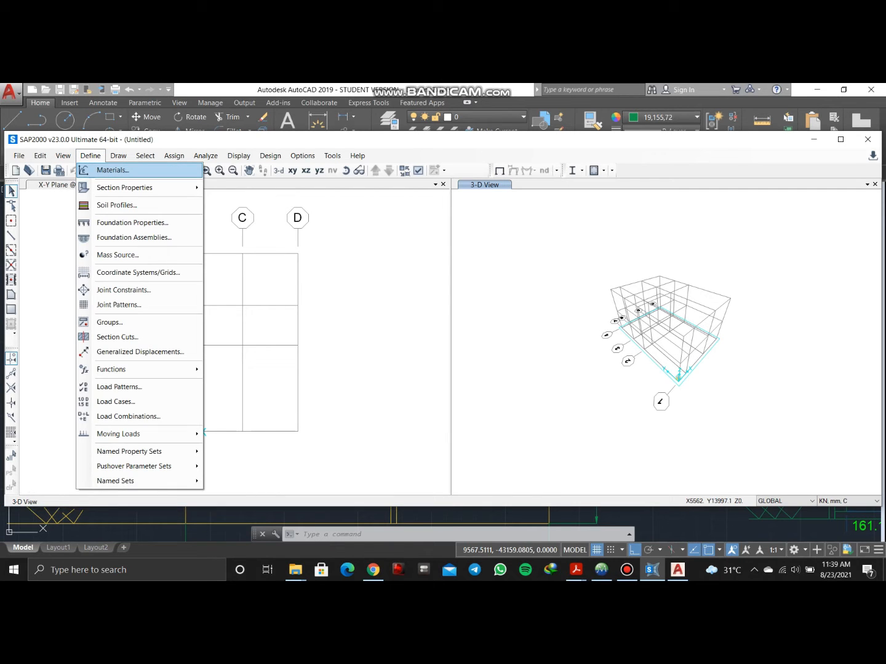
click(113, 169)
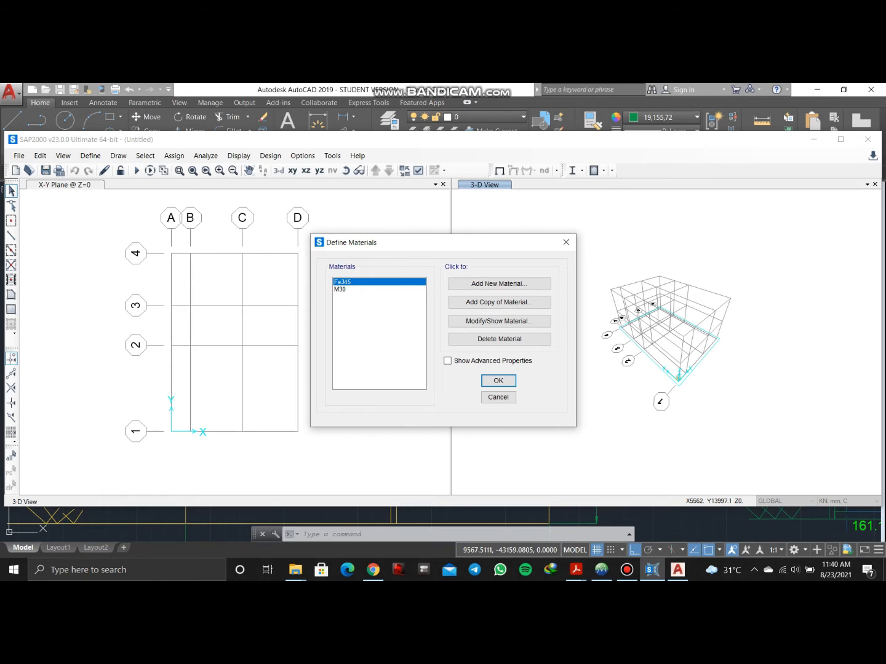
click(363, 289)
click(363, 282)
click(362, 289)
click(363, 282)
click(363, 290)
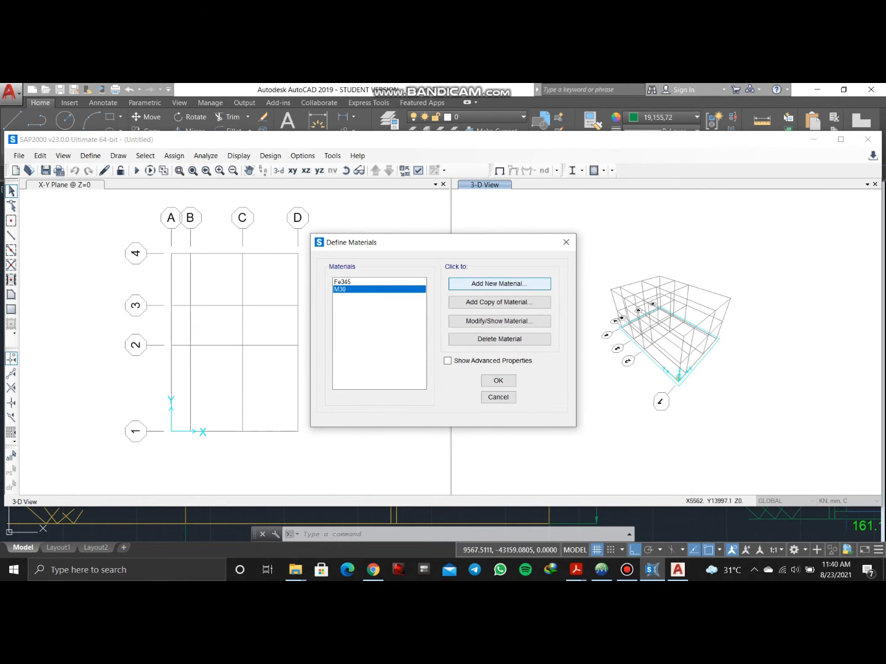
- Add a new concrete material for region India, Indian standard, grade M20
click(499, 284)
click(484, 298)
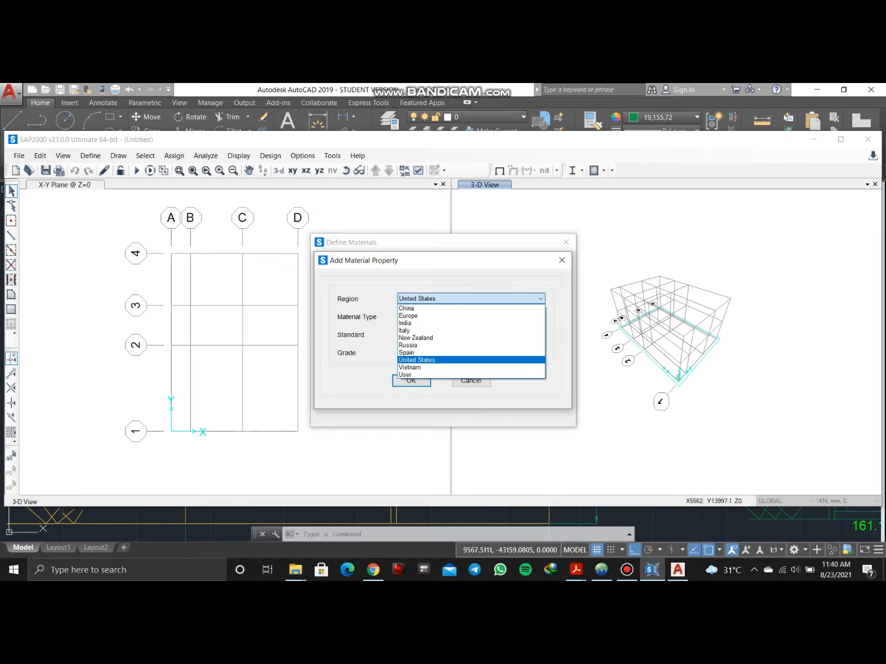
click(406, 323)
click(472, 317)
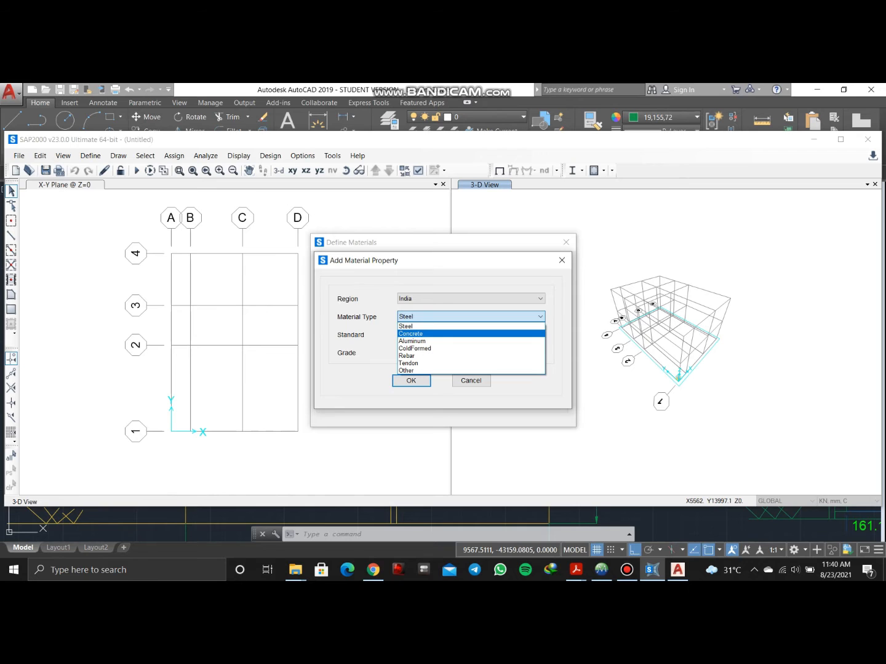
click(430, 334)
click(430, 335)
click(431, 344)
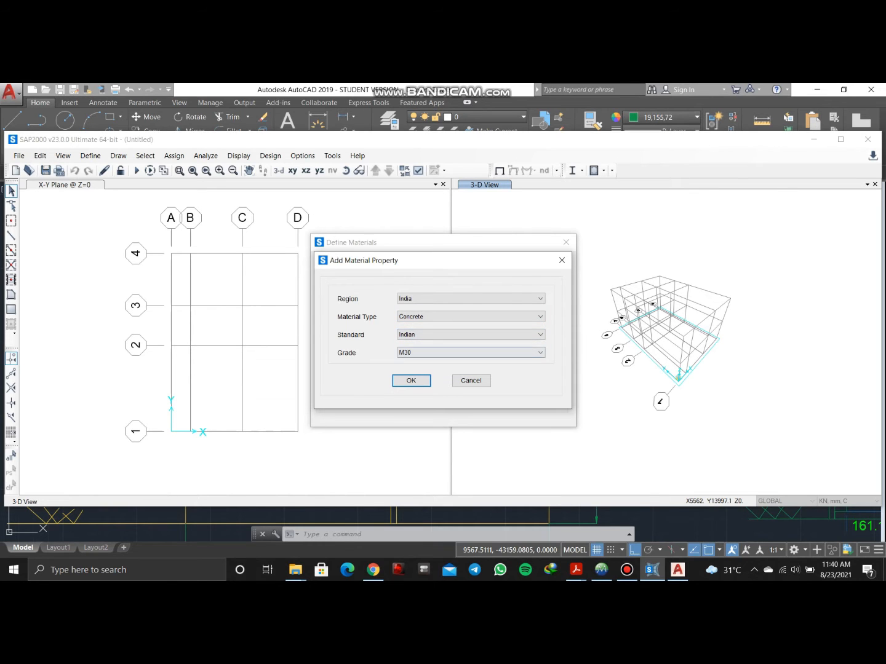
click(468, 352)
click(430, 370)
click(411, 380)
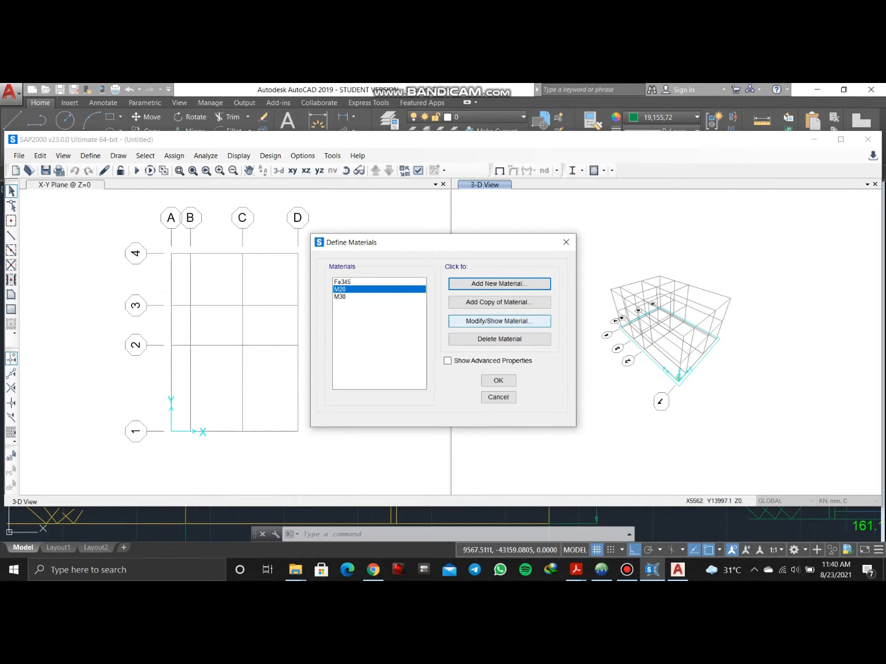
- Review the M20 material's property data and accept the material definitions
click(499, 321)
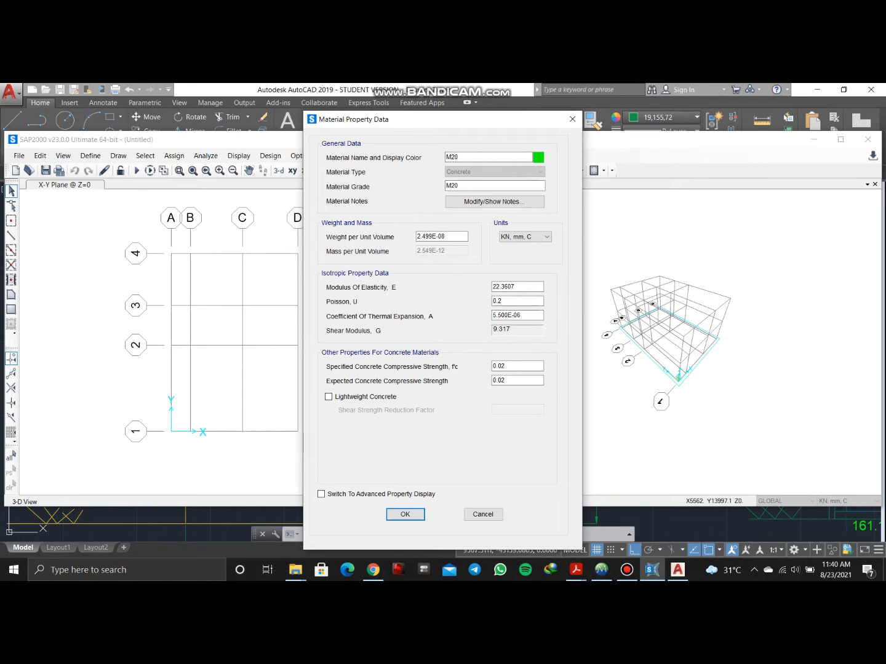
click(404, 514)
click(498, 380)
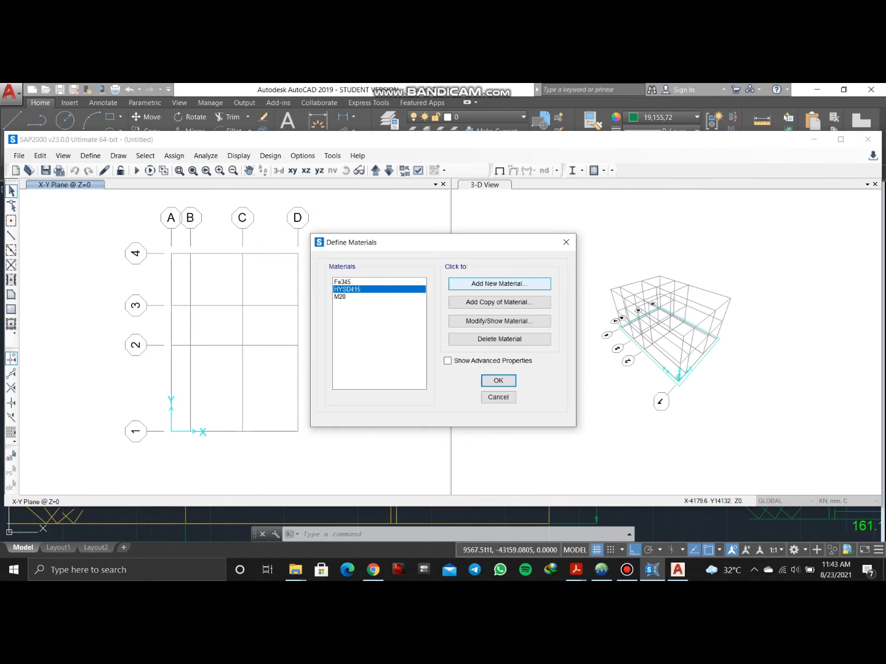
- Add a new rebar material for region India, Indian standard, HYSD Grade 500
click(499, 283)
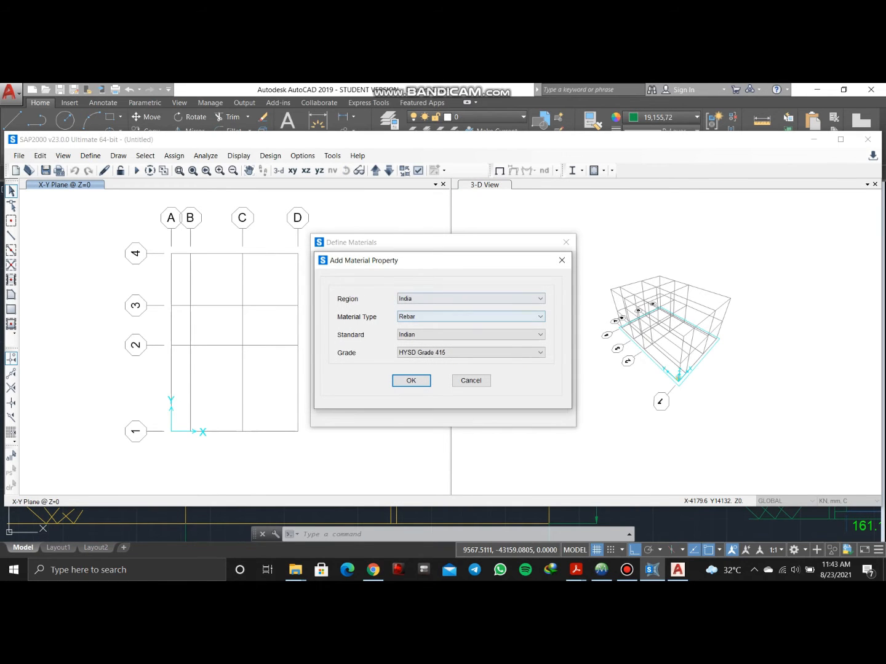
click(471, 318)
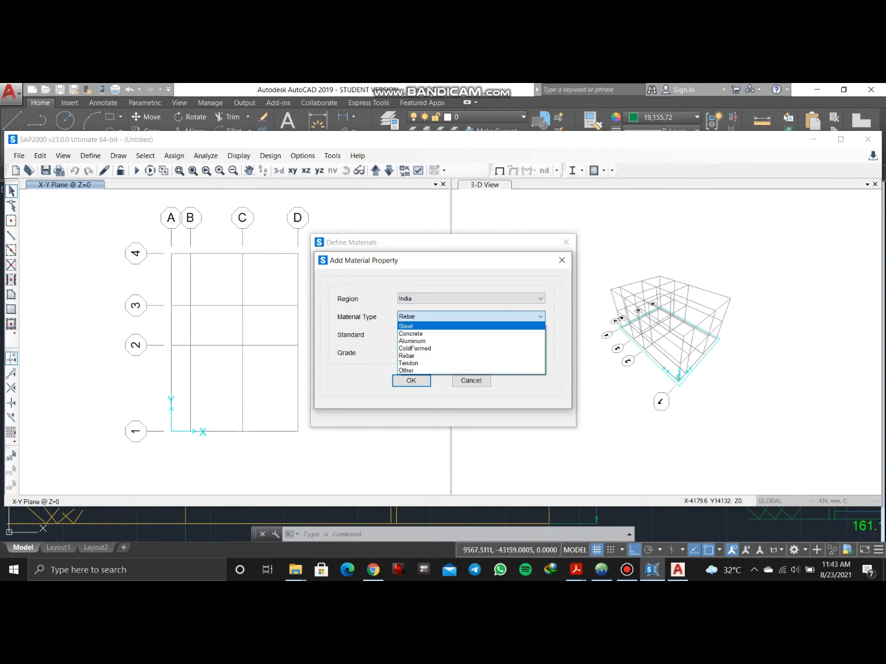
click(471, 356)
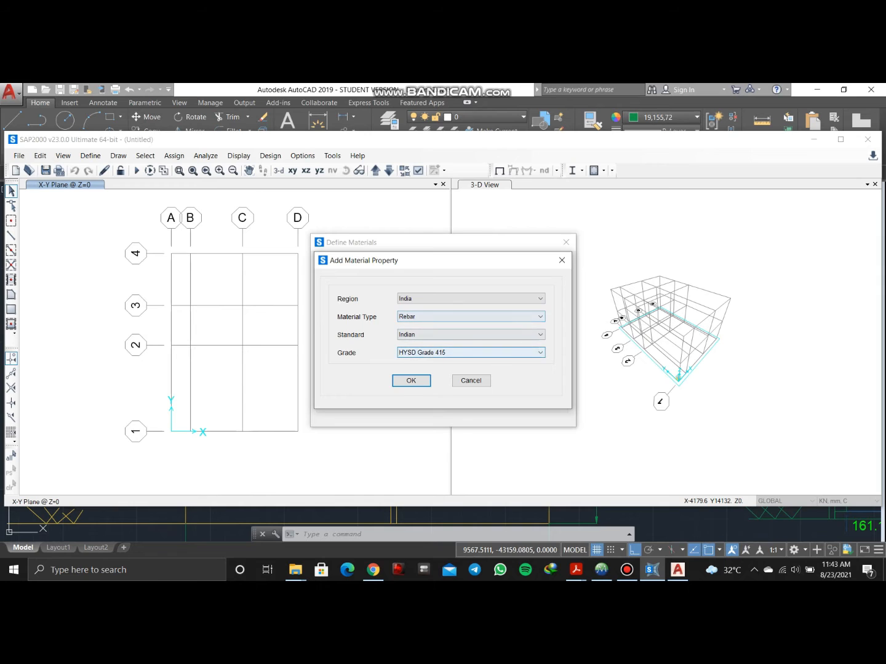
click(471, 352)
click(421, 378)
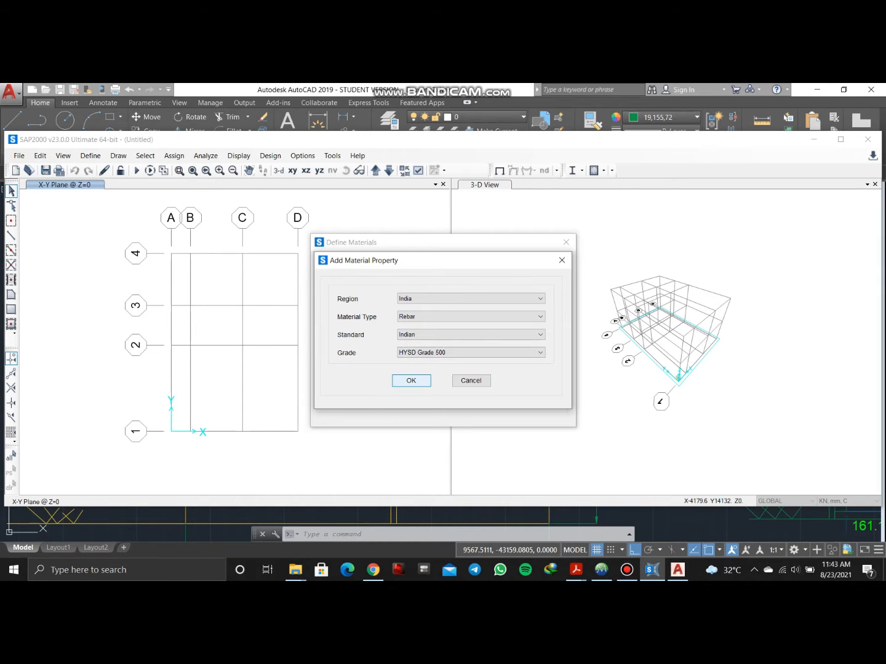
click(411, 380)
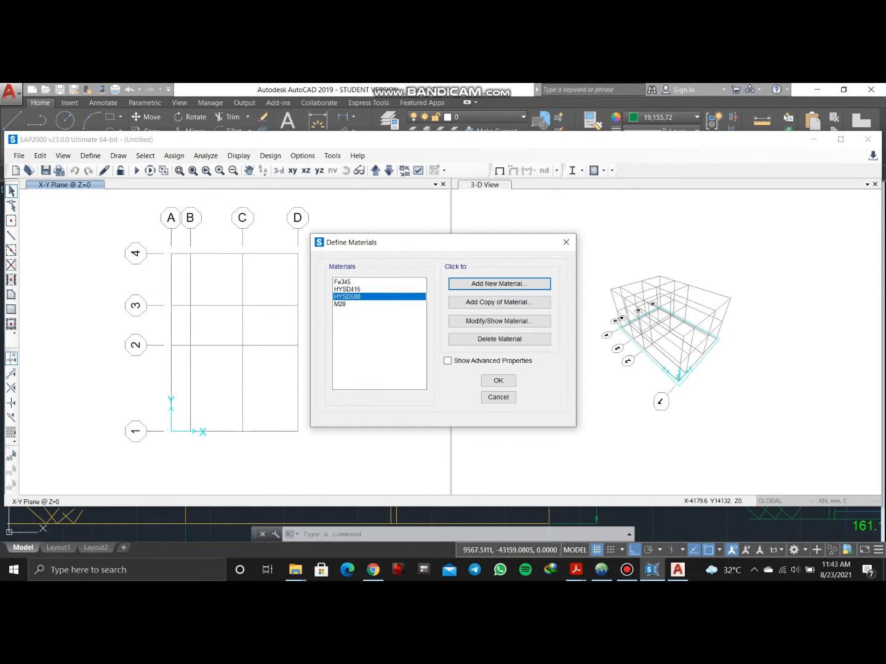
- Rename the HYSD500 rebar material as Fe500 and accept its property data
click(499, 321)
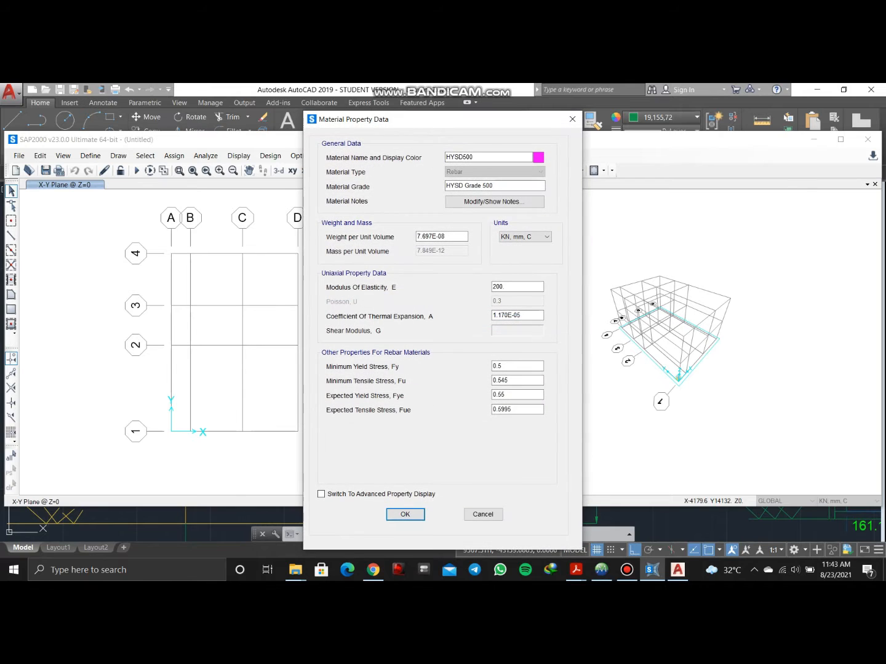
drag(463, 158, 445, 158)
text(Fe)
key(Return)
key(Return)
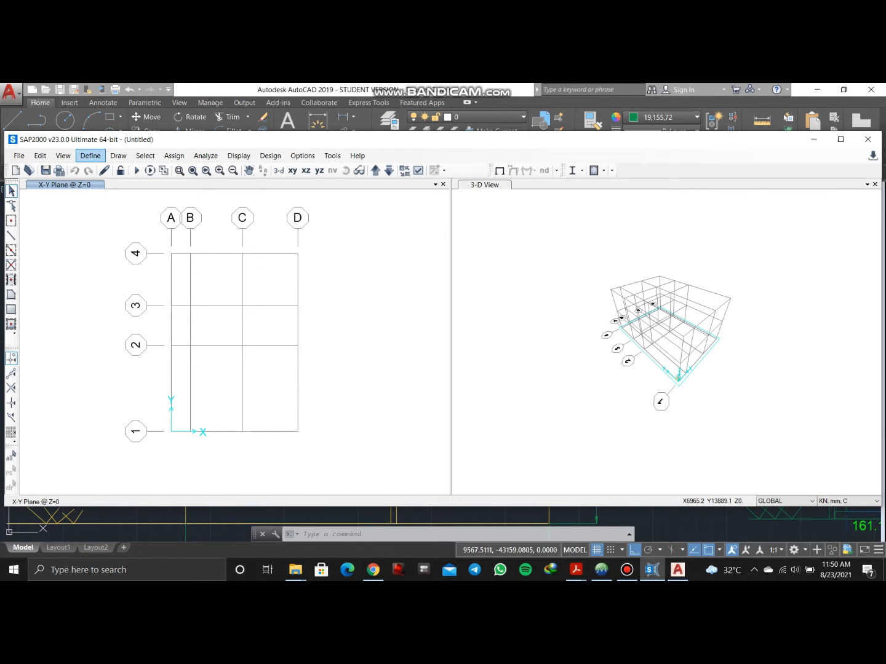
- Add a rectangular concrete frame section named Beam
click(90, 156)
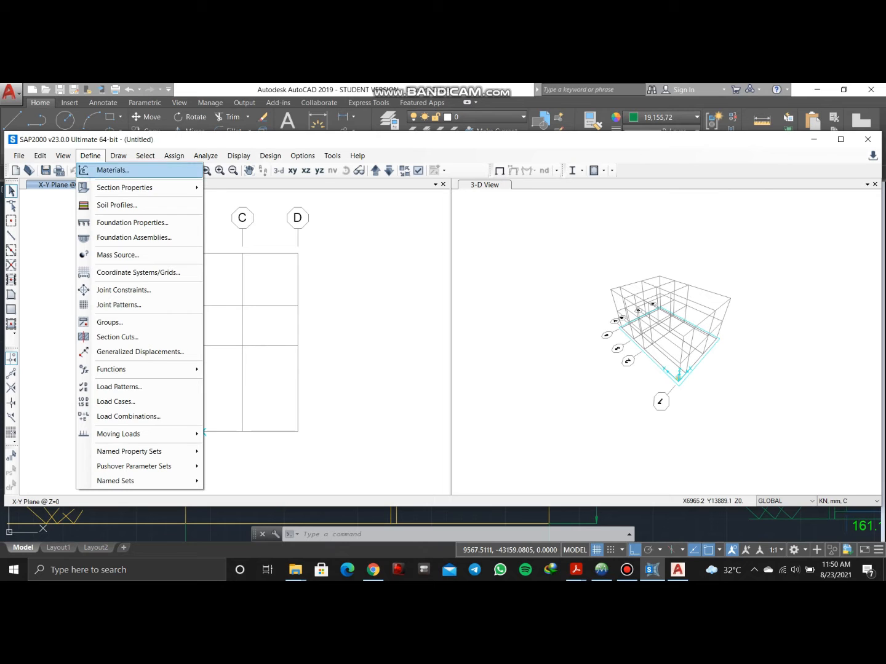
mouse_move(123, 188)
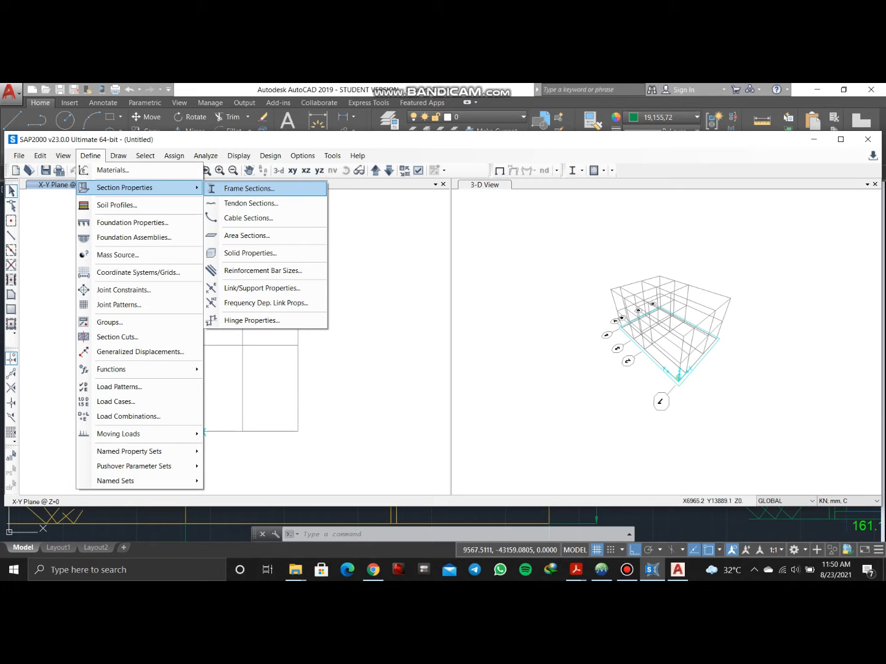
click(249, 188)
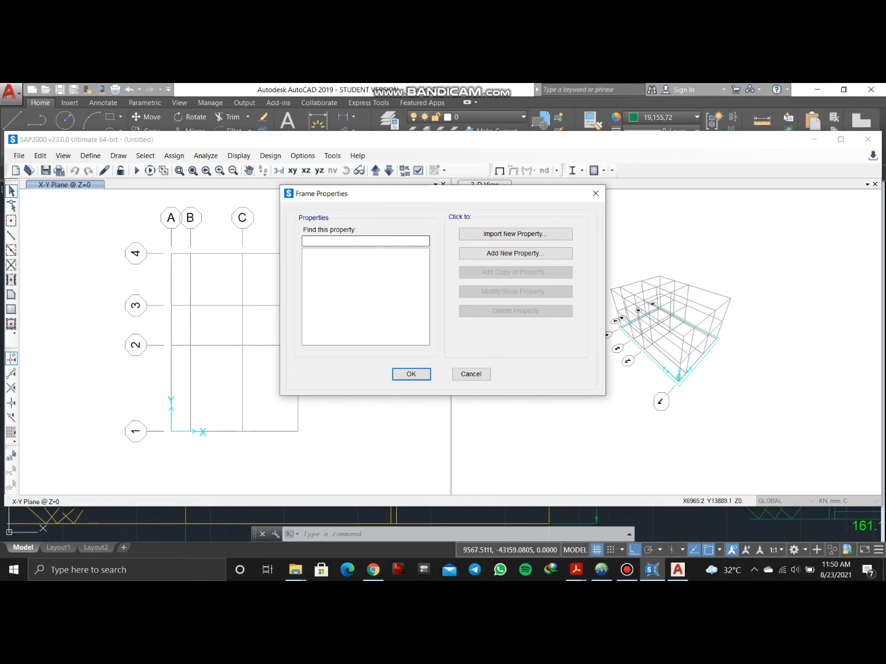
click(515, 253)
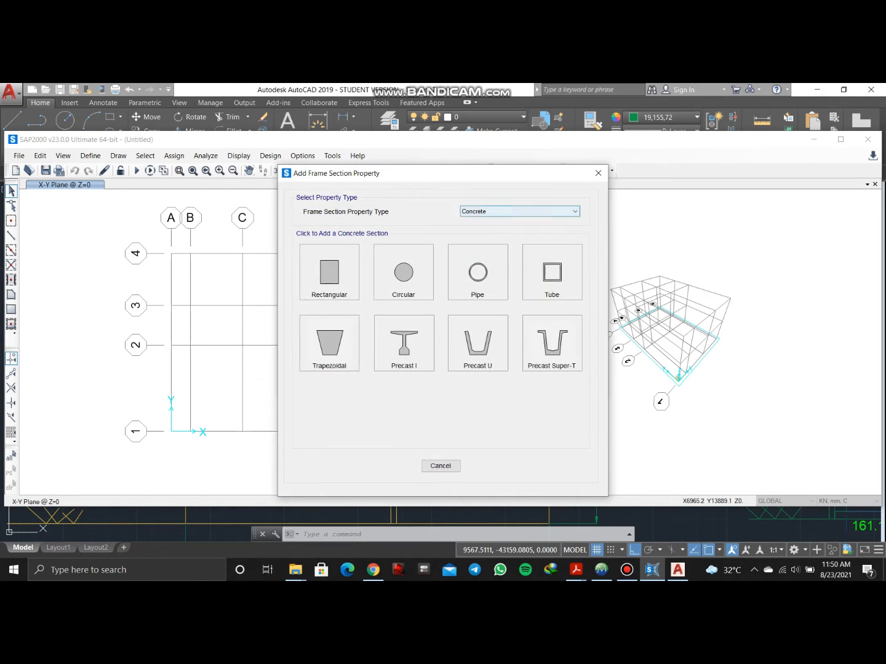
click(519, 213)
click(515, 235)
click(519, 213)
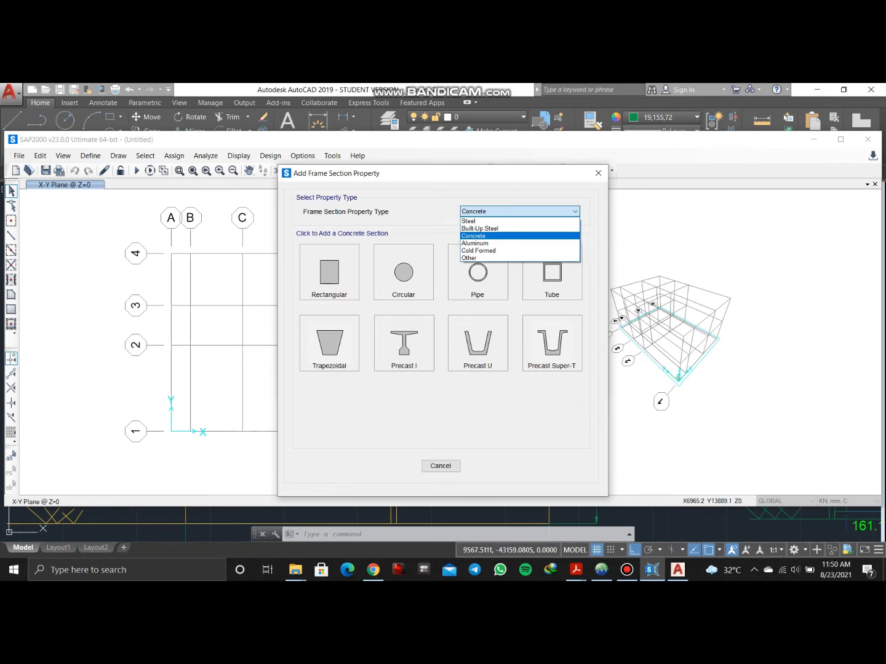
click(520, 235)
click(330, 272)
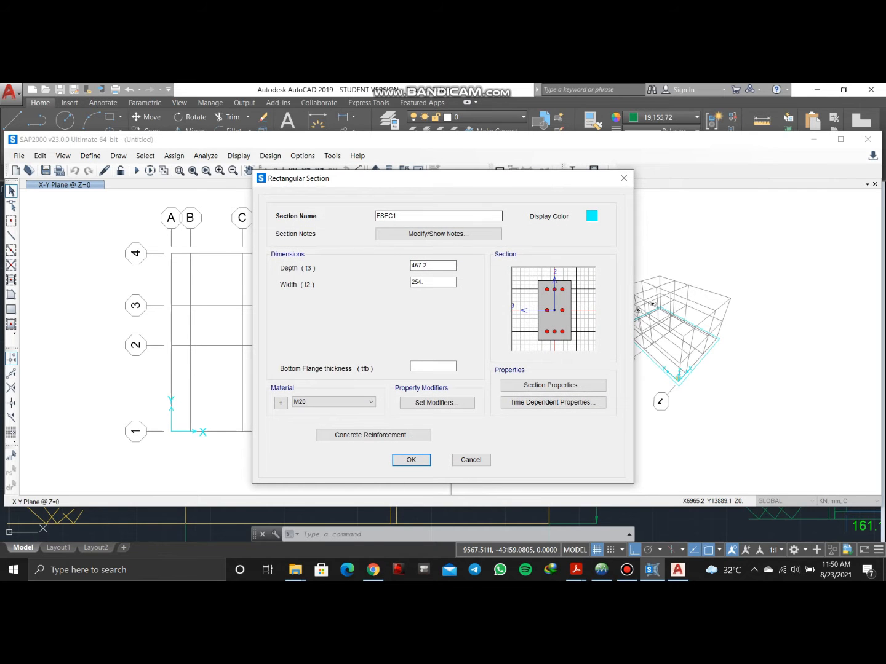
text(Beam)
key(Tab)
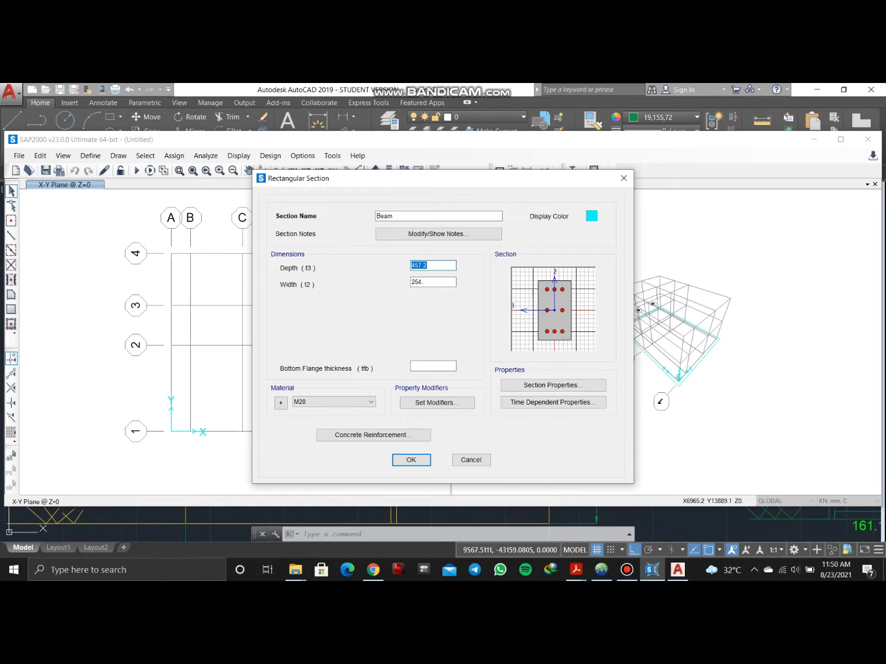
- Set the Beam section's depth to 300 mm, its width to 230 mm and its material to M20
text(300)
key(Tab)
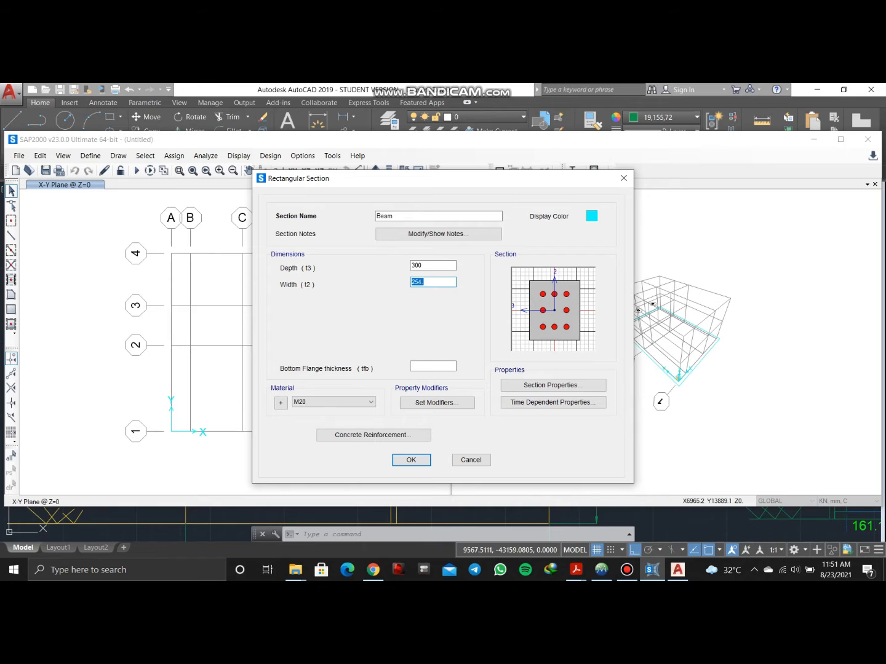
text(230)
click(346, 402)
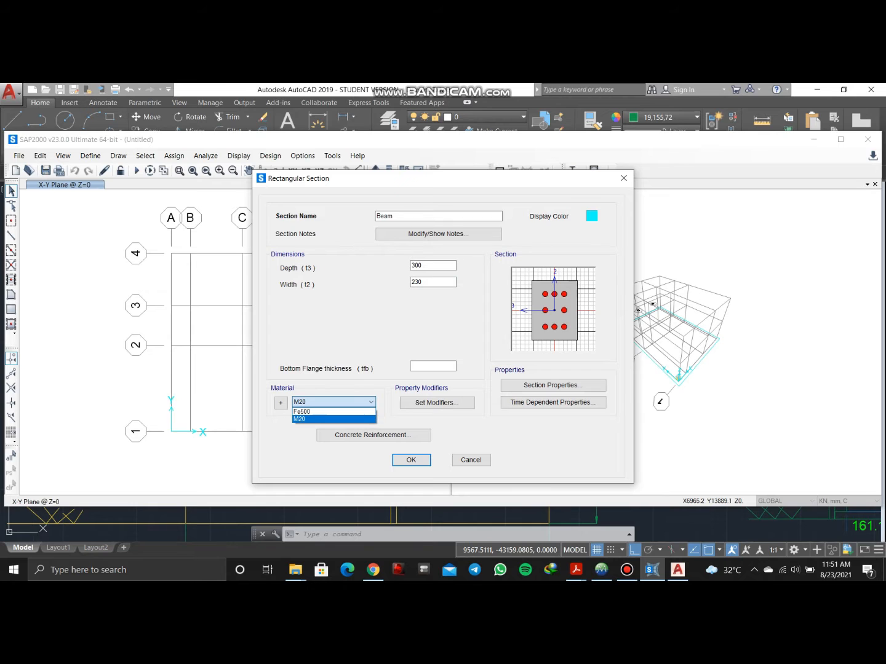
click(333, 420)
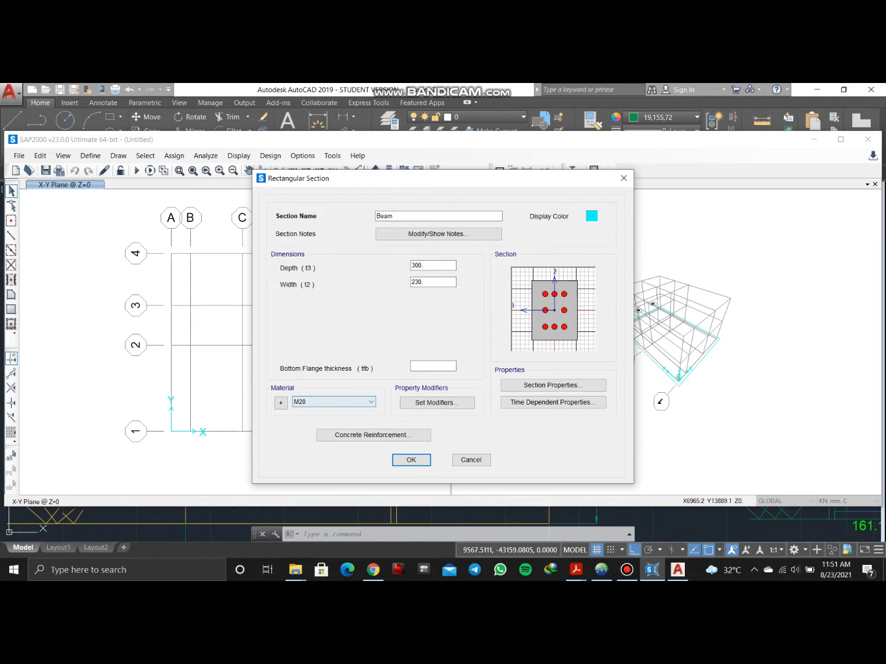
- Set the Beam section's longitudinal and confinement rebar material to Fe500 and its design type to Beam (M3 Design Only)
click(374, 434)
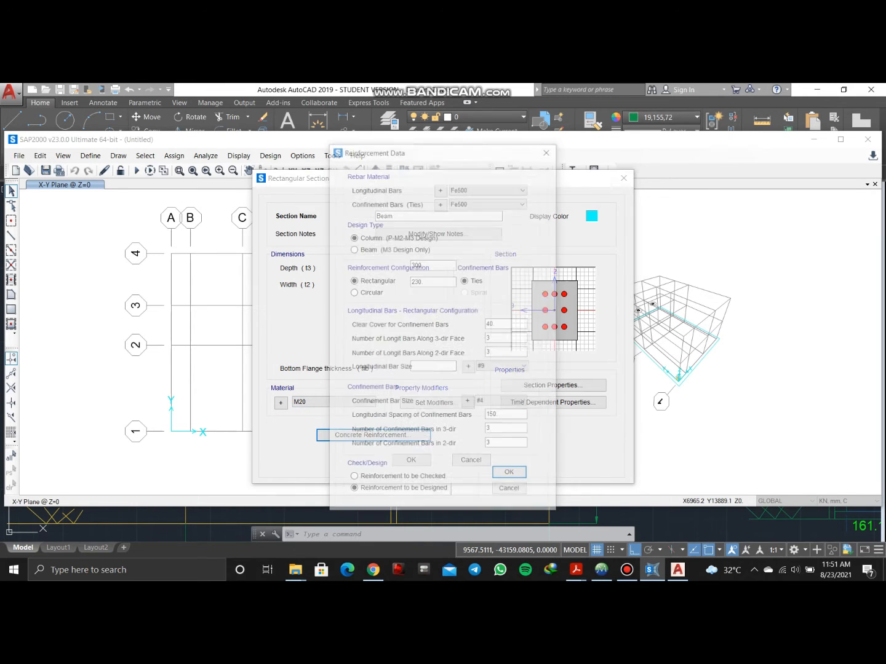
click(505, 188)
click(496, 198)
click(505, 202)
click(496, 212)
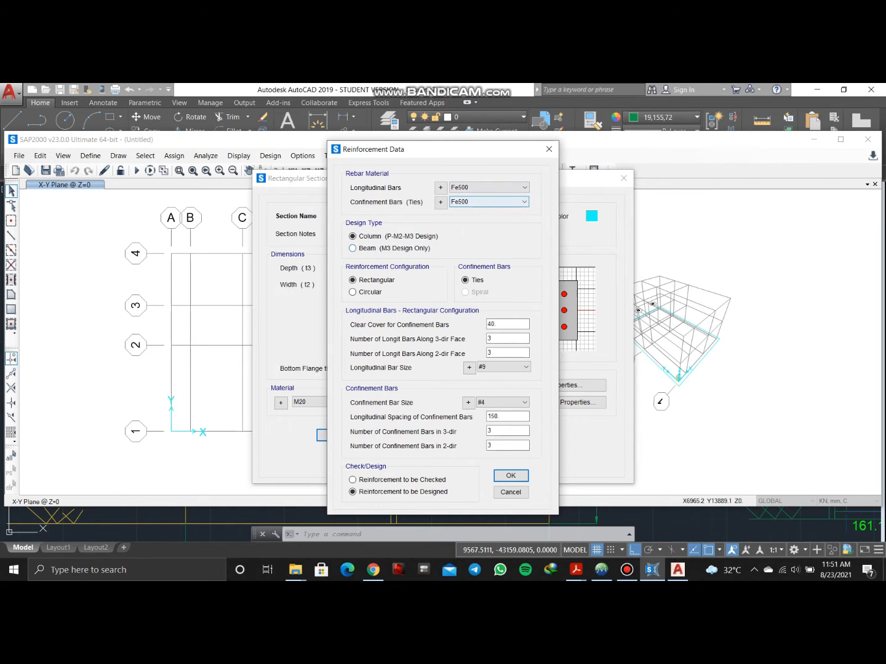
click(353, 248)
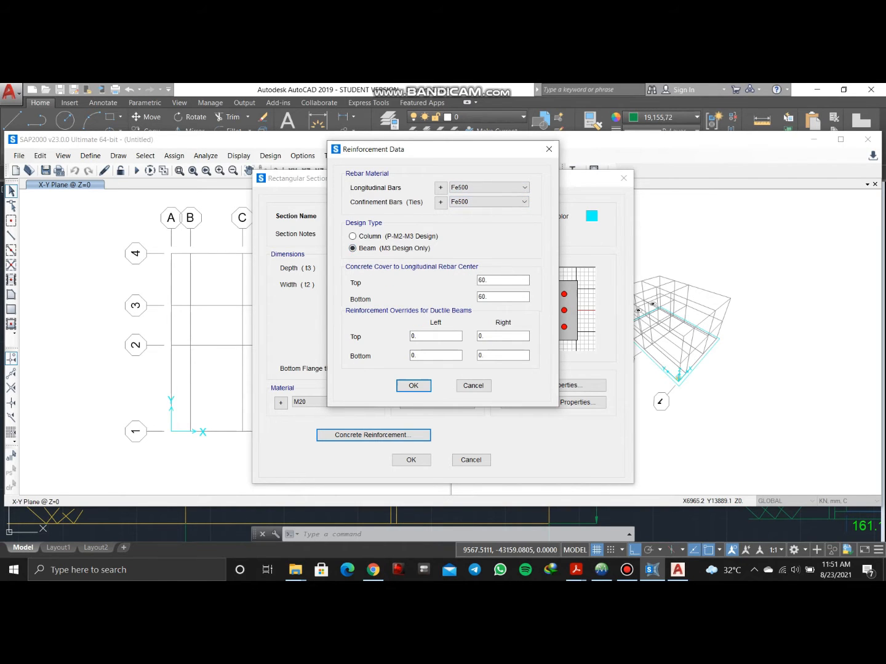
- Set the Beam section's top and bottom concrete cover to 30 mm
double_click(493, 280)
text(30)
key(Tab)
text(30)
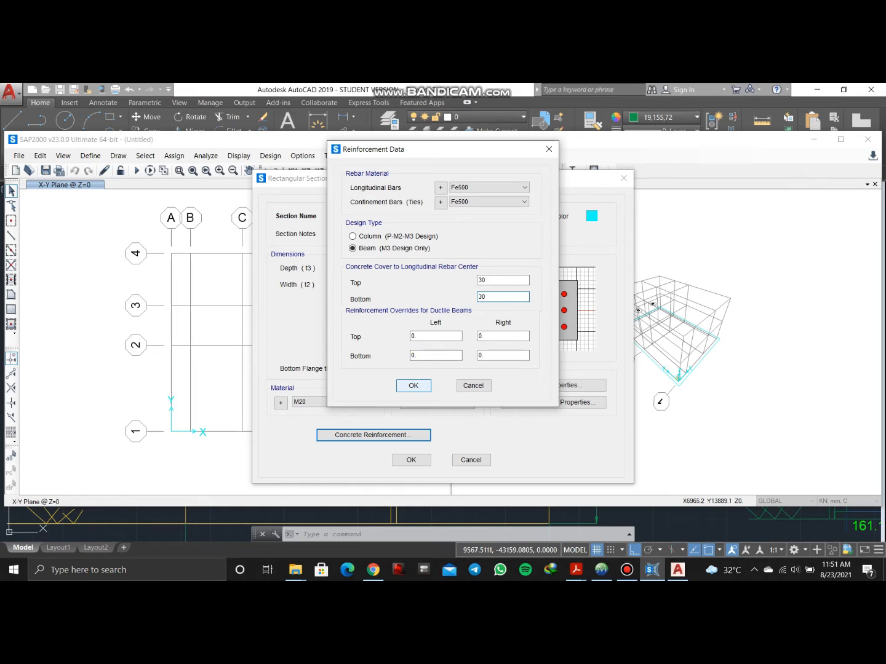
- Set the Beam section's top and bottom concrete cover to 25 mm and accept the reinforcement and section data
double_click(482, 280)
text(25)
key(Tab)
text(25)
click(415, 386)
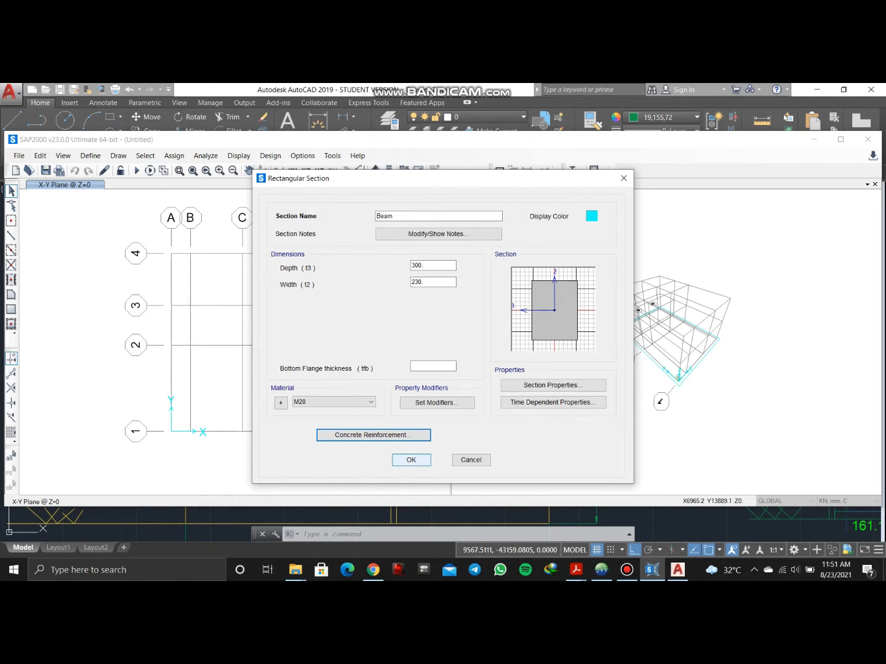
click(411, 461)
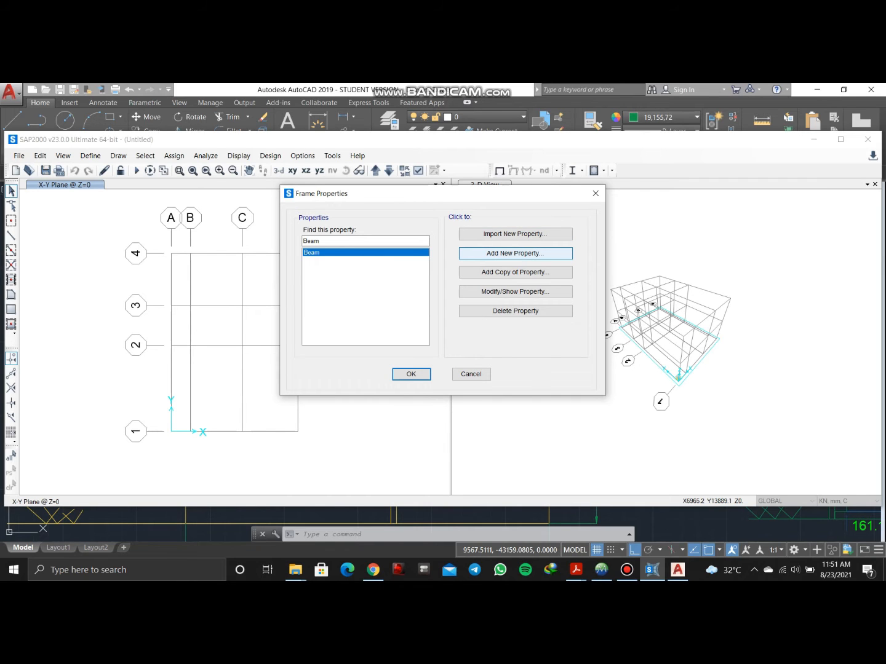
- Add another rectangular concrete frame section and name it Column
click(515, 252)
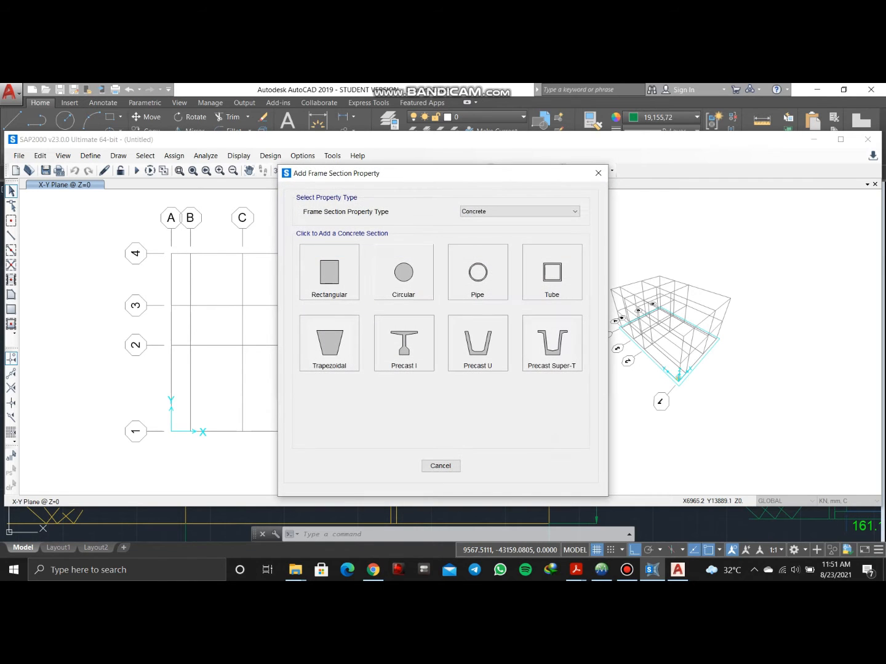
click(519, 212)
click(505, 236)
click(329, 273)
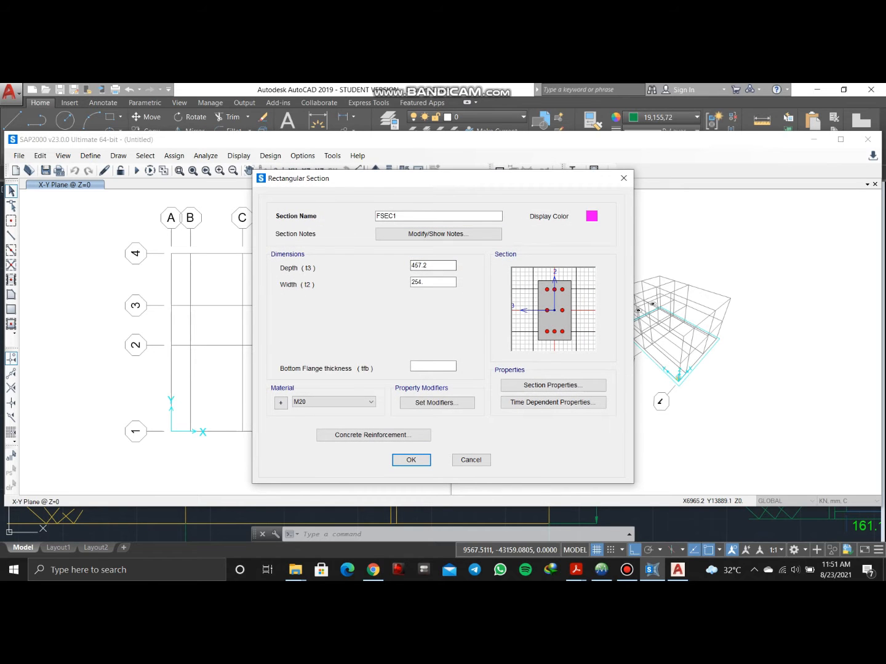
text(Column)
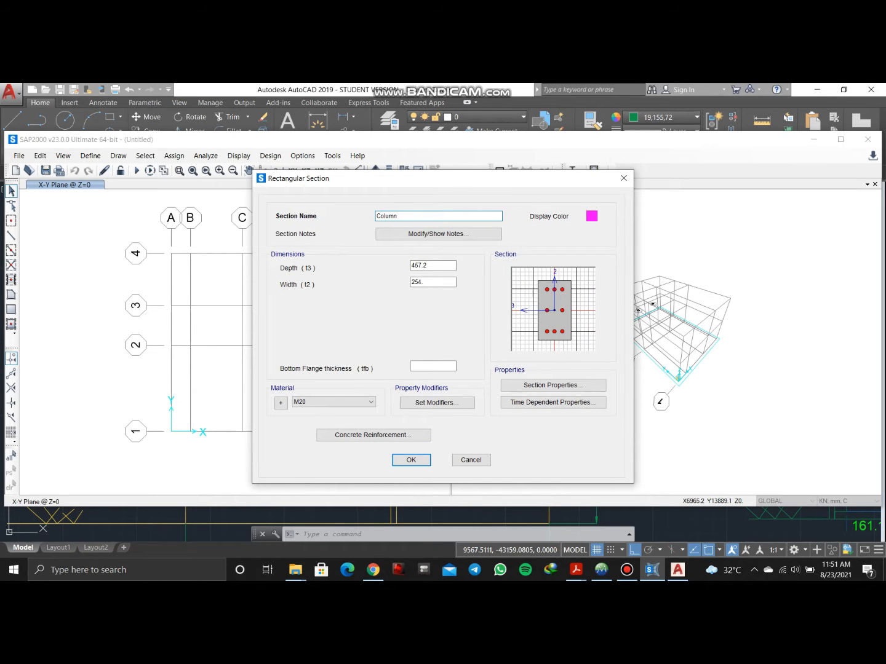
- Set the Column section's depth and width to 300 mm and its material to M20
double_click(423, 266)
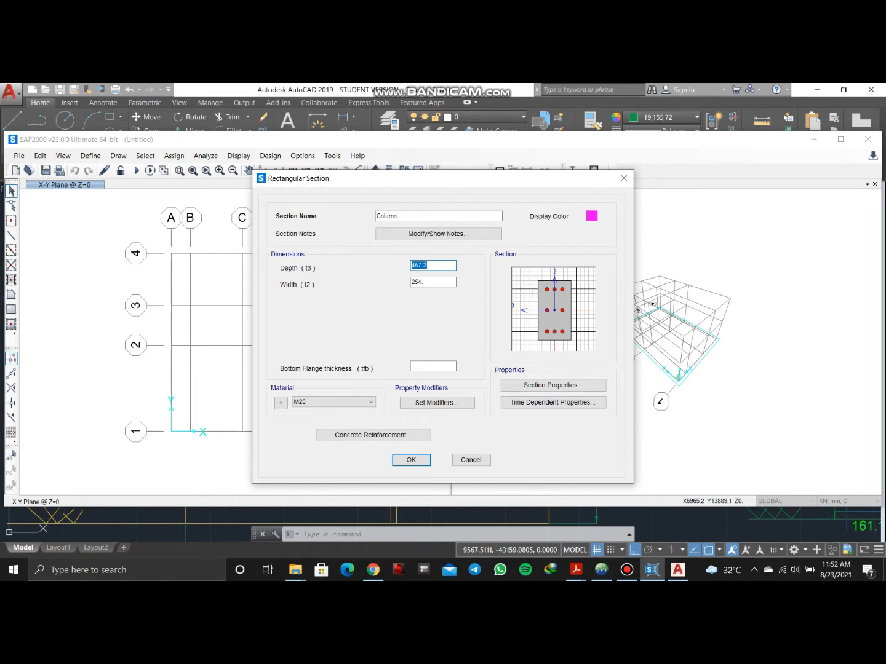
text(300)
key(Tab)
text(300)
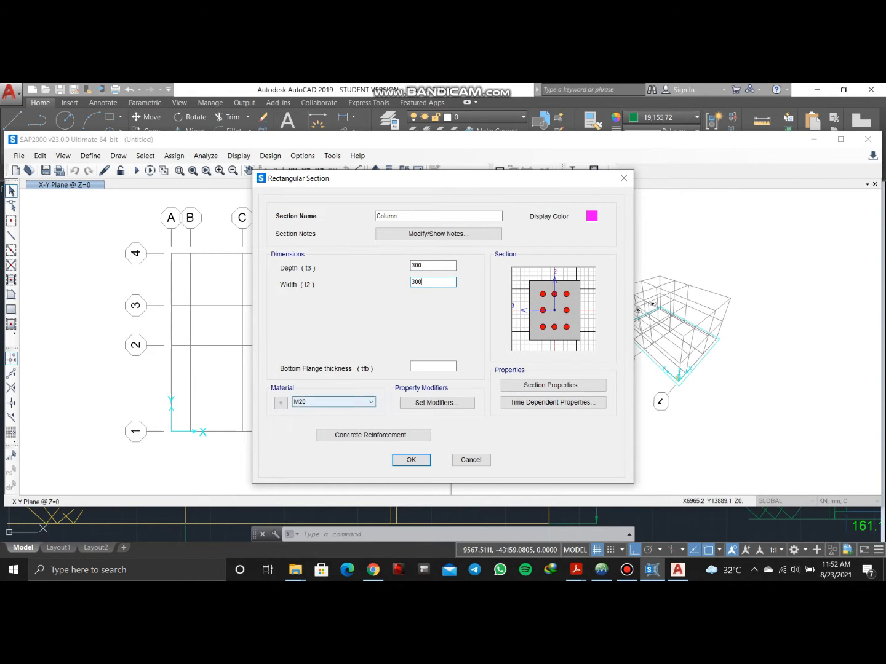
click(344, 402)
click(335, 419)
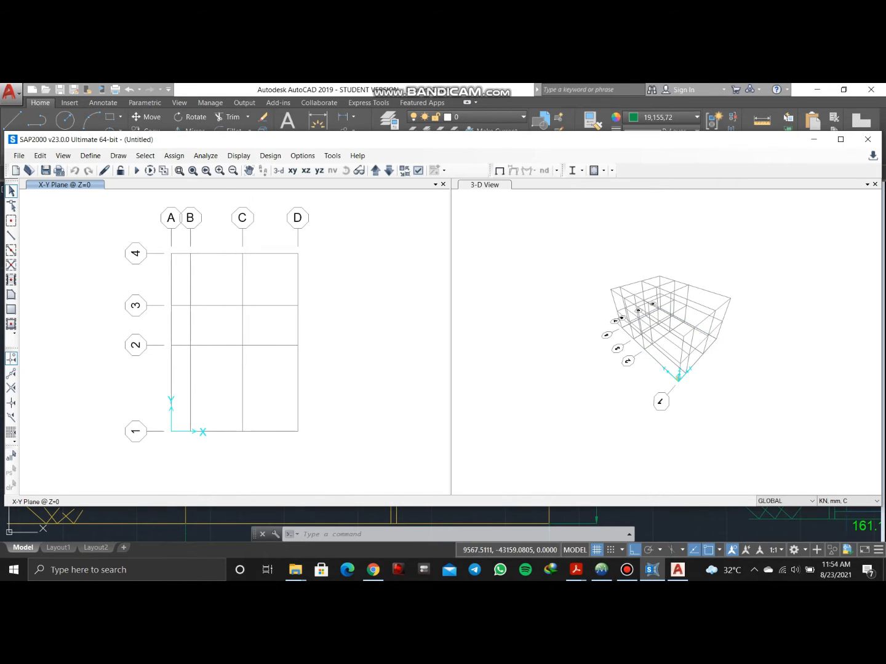
- Add a new shell area section named Slab and set its type to Shell - Thin
click(91, 155)
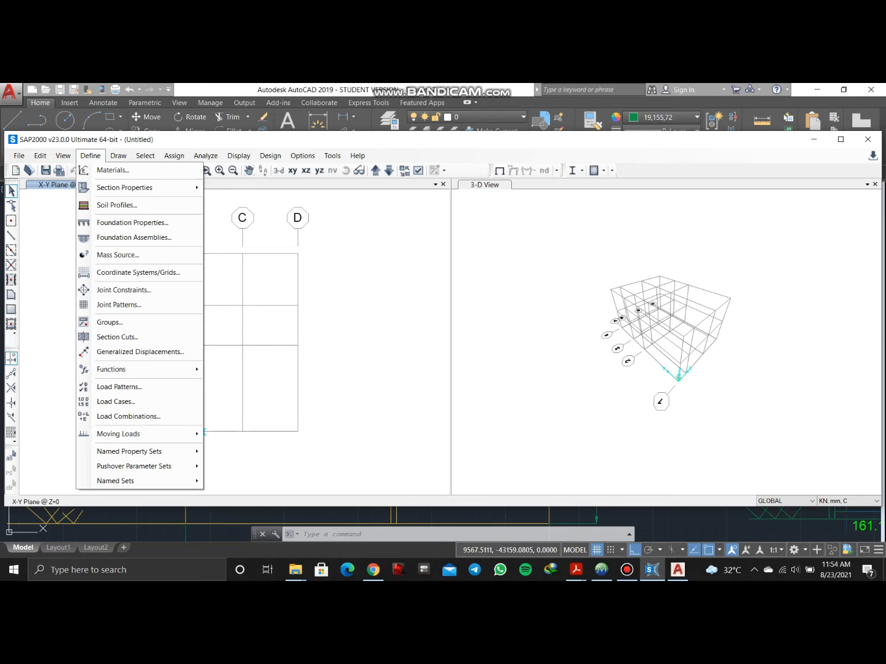
mouse_move(124, 187)
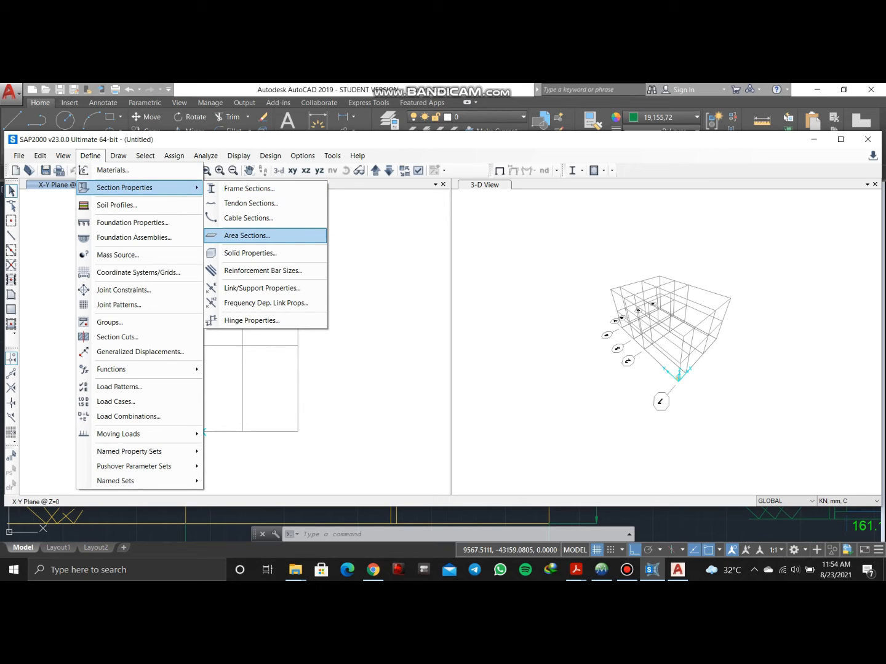
click(247, 235)
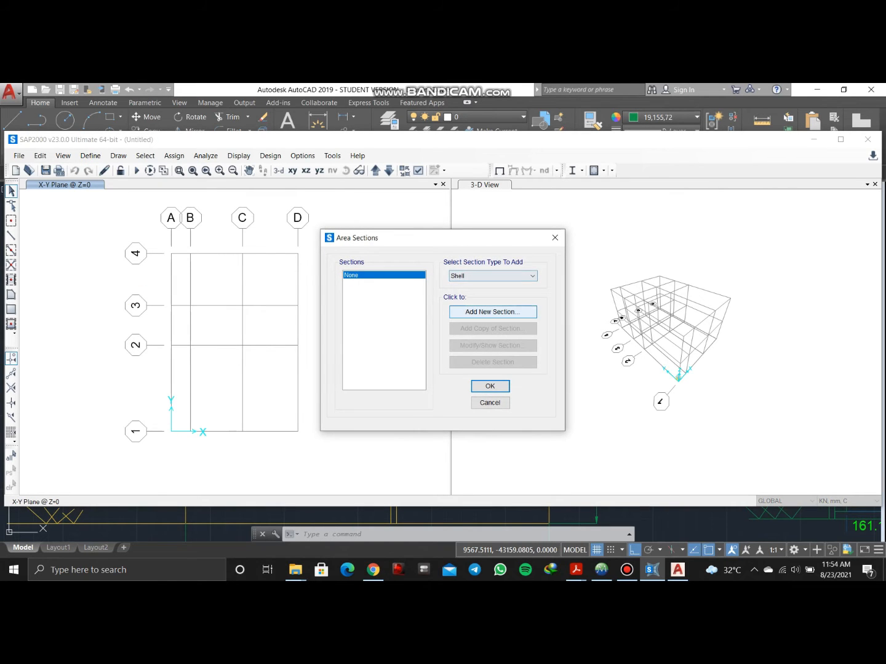
click(493, 312)
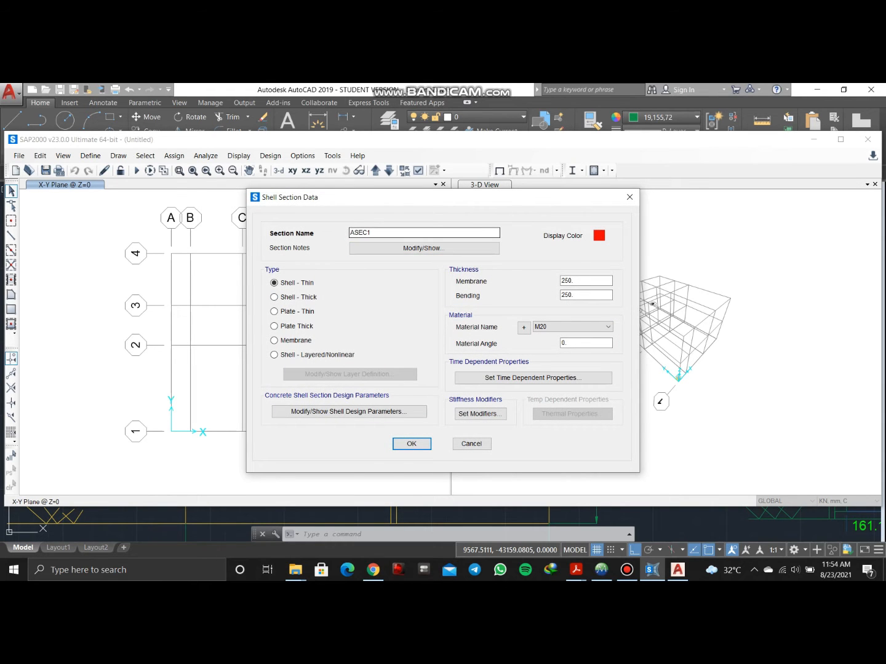
text(Slab)
click(274, 297)
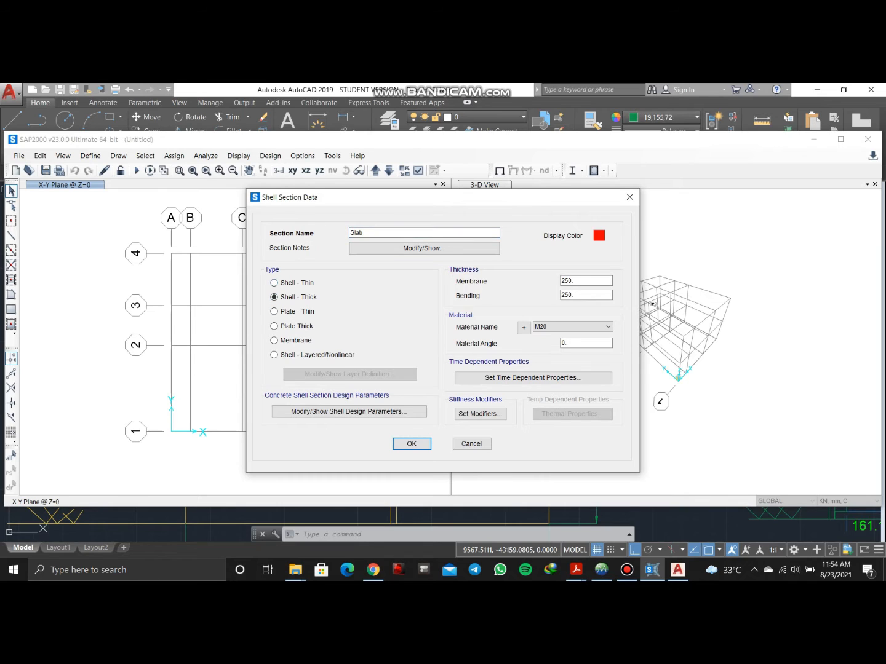
click(275, 284)
- Set the Slab section's membrane and bending thickness to 150 mm and its material to M20, and accept the area sections
key(Tab)
drag(578, 282, 559, 281)
text(150)
key(Tab)
text(150)
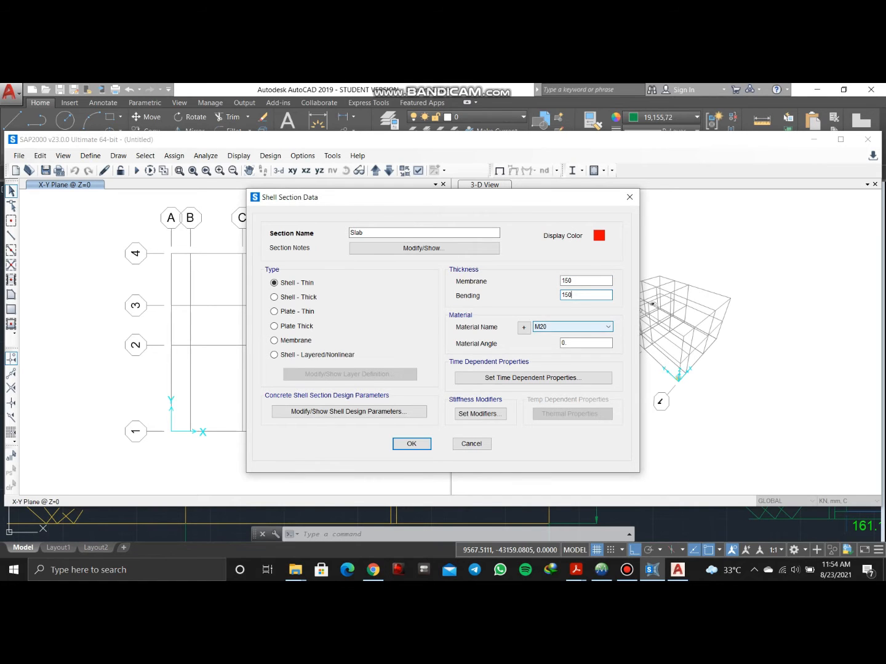
click(573, 327)
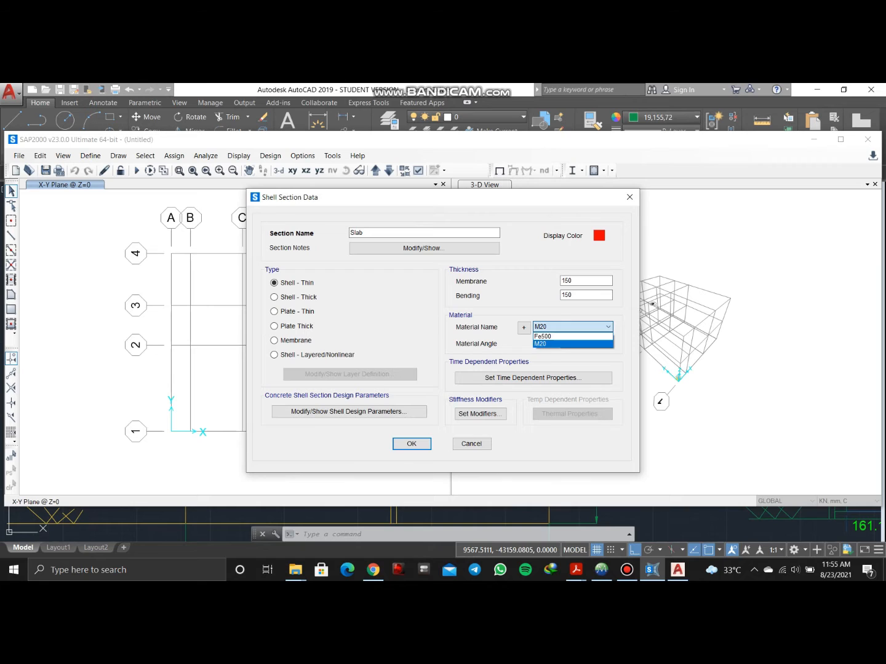
click(572, 344)
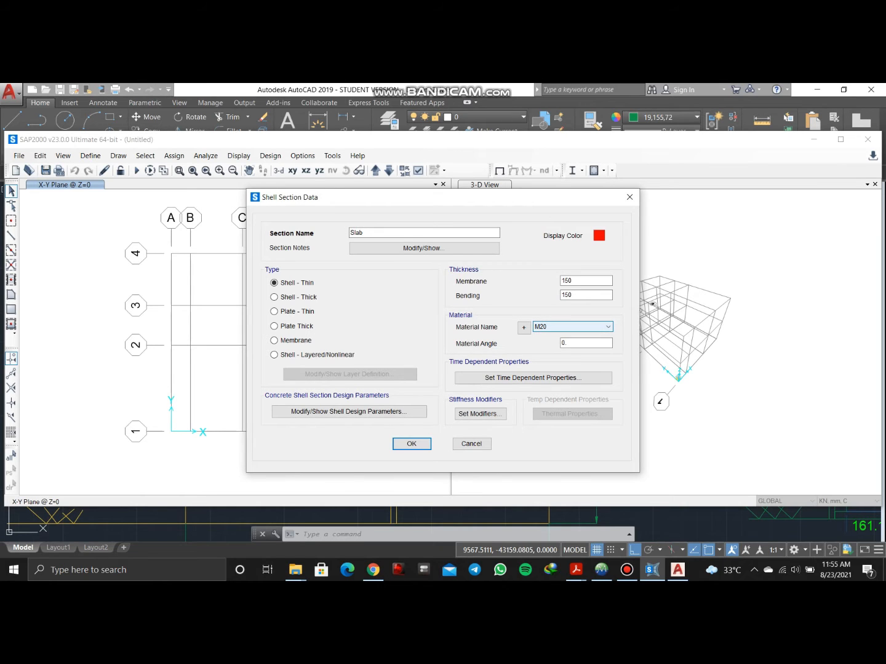
click(572, 326)
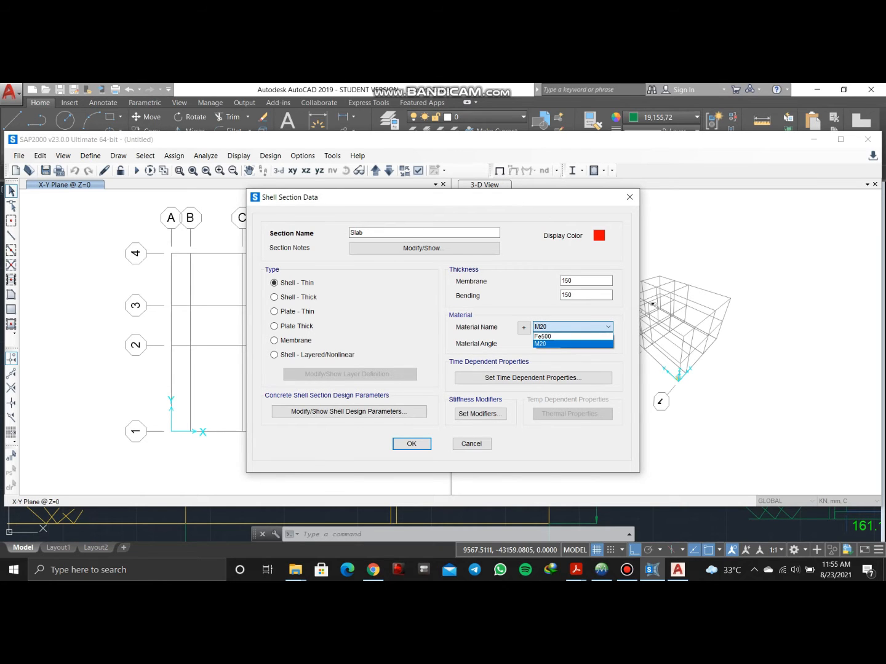
click(573, 344)
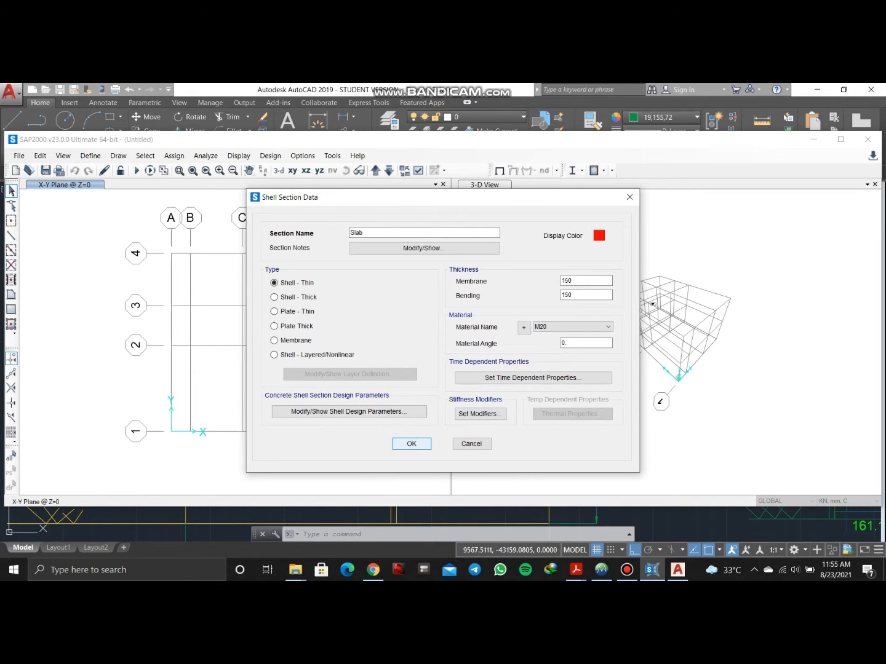
click(412, 443)
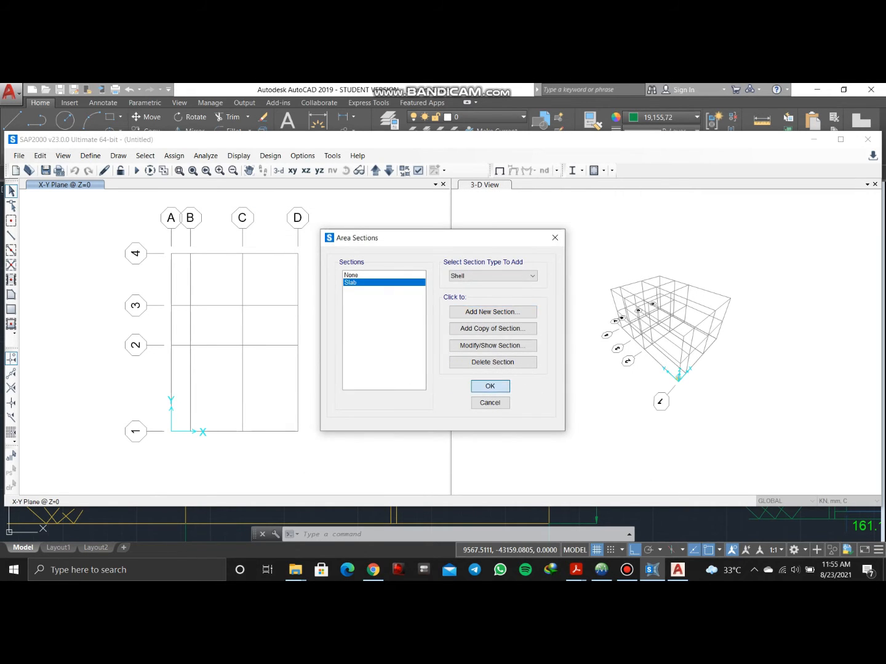
click(490, 385)
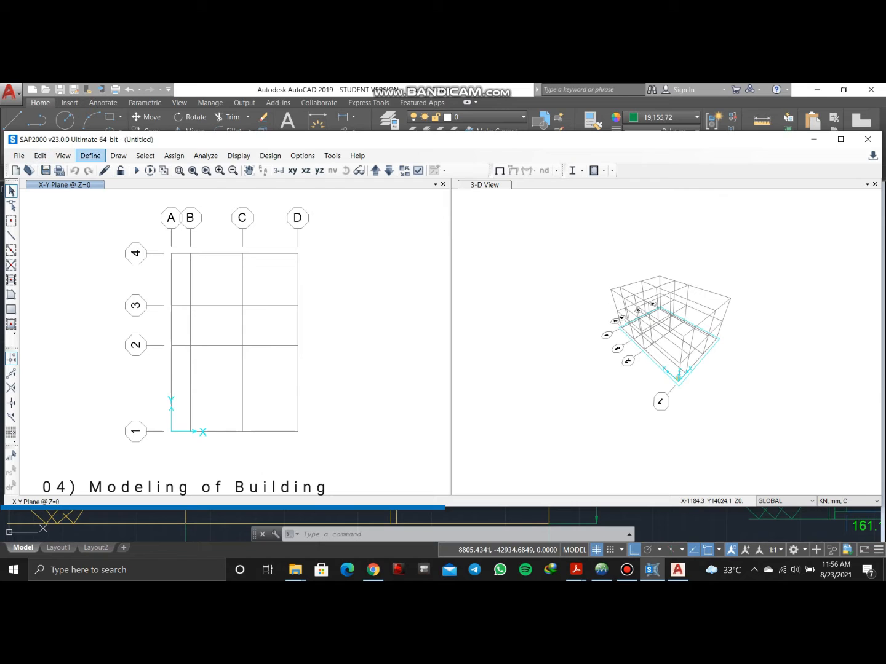
- Start drawing straight frames with the Beam section and move the plan view up to the Z=2750 level
click(118, 156)
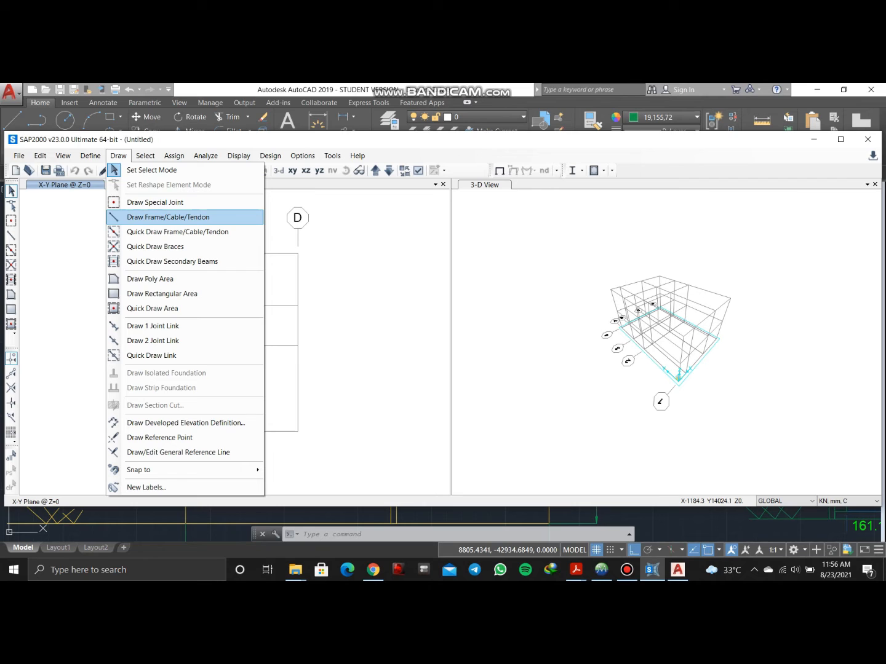
click(114, 217)
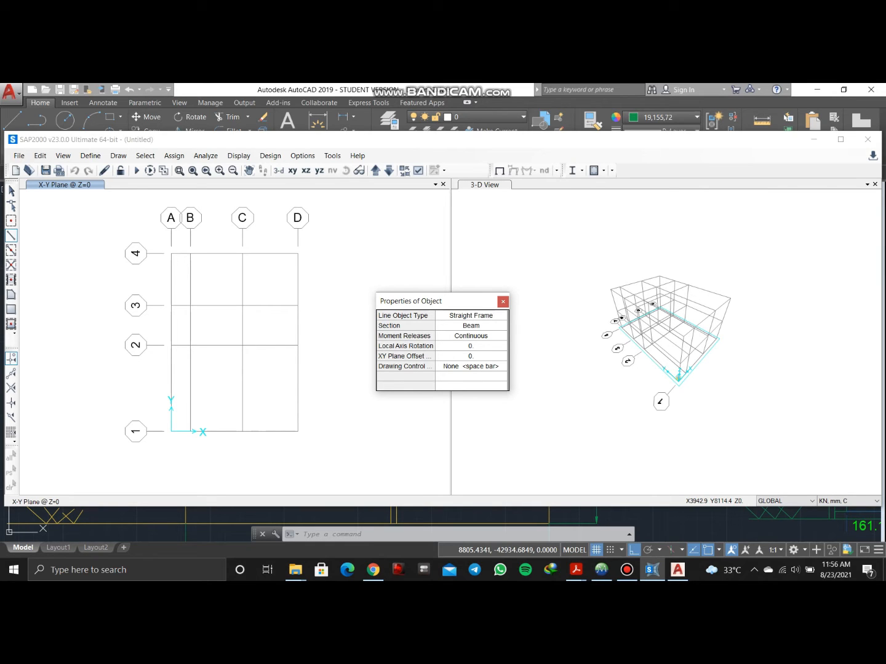
click(375, 171)
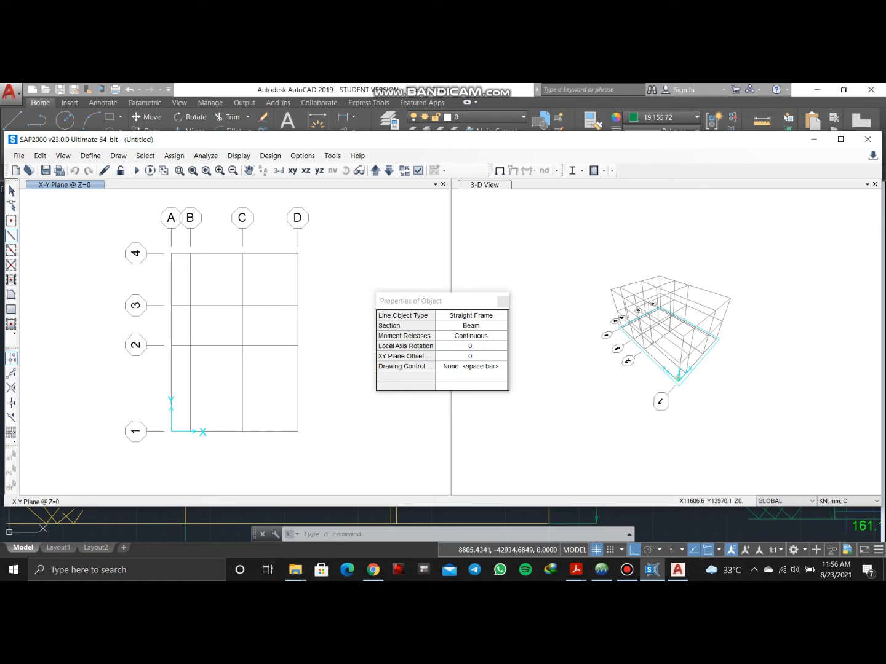
click(374, 170)
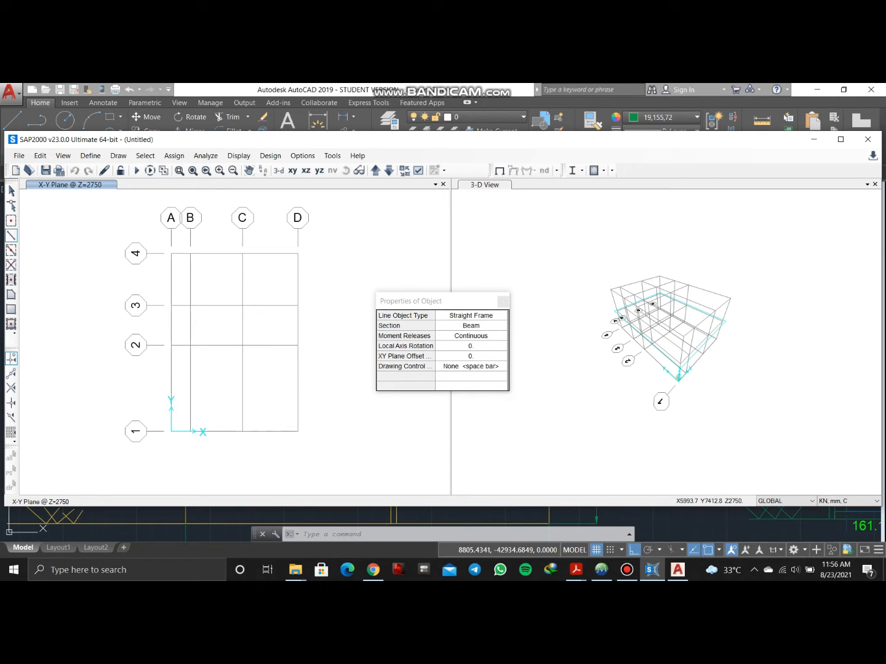
click(472, 326)
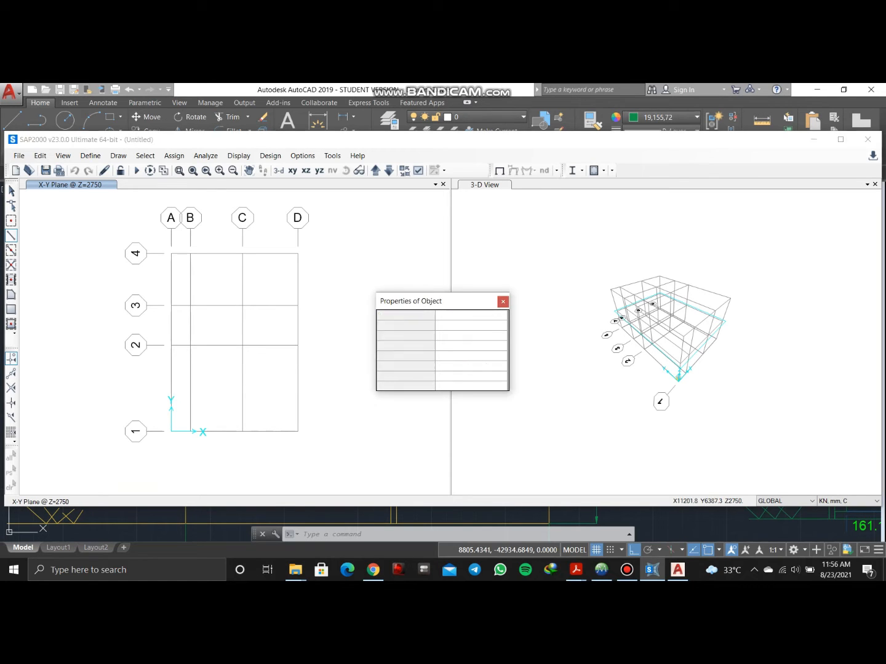
click(502, 328)
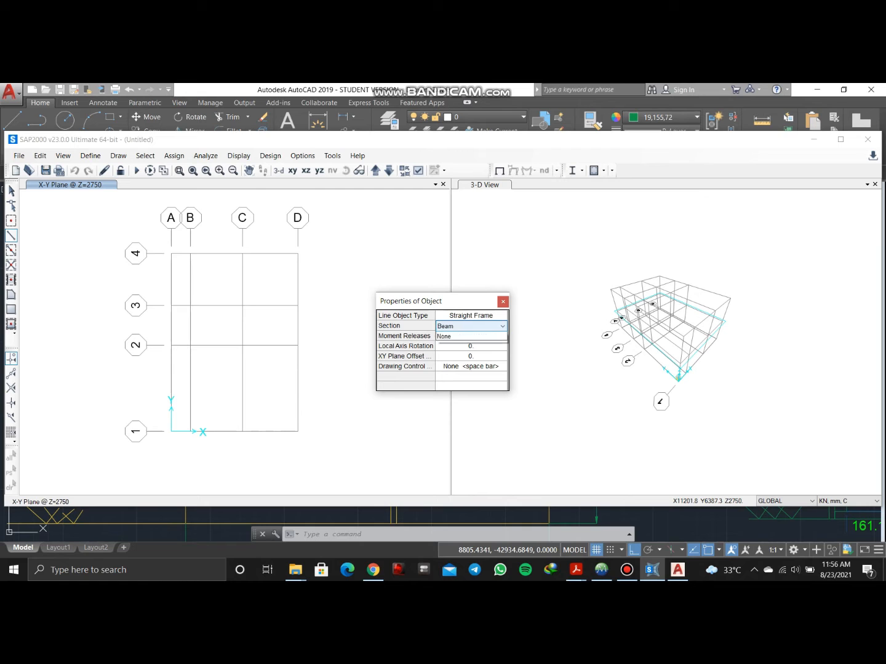
click(470, 336)
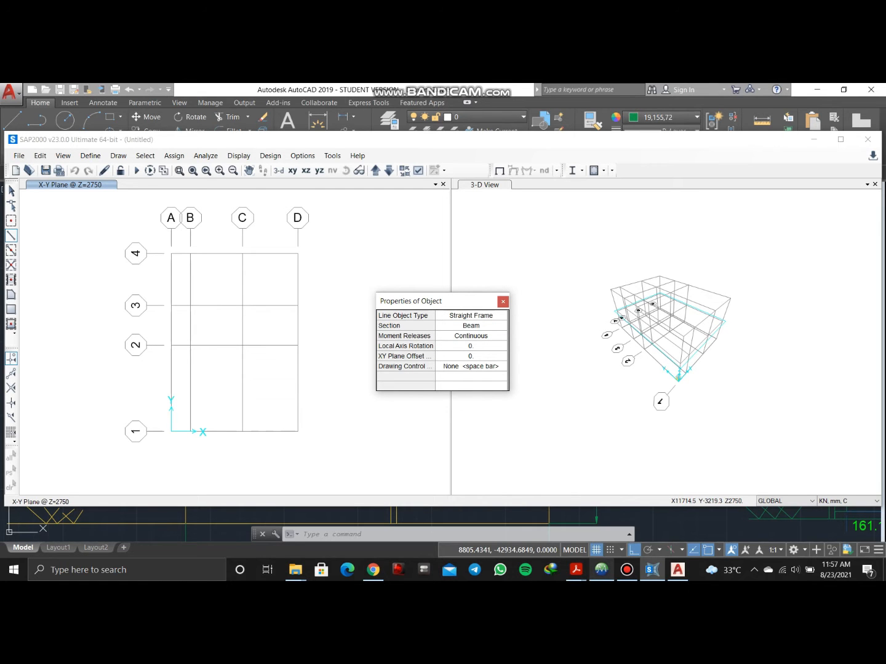
- Switch to AutoCAD, examine the wall and grid layout of the ground floor plan, and return to SAP2000
click(678, 570)
scroll(360, 331, down, 8)
scroll(340, 218, up, 6)
mouse_move(363, 351)
middle_down()
mouse_move(337, 342)
mouse_move(188, 359)
middle_up()
scroll(268, 412, down, 2)
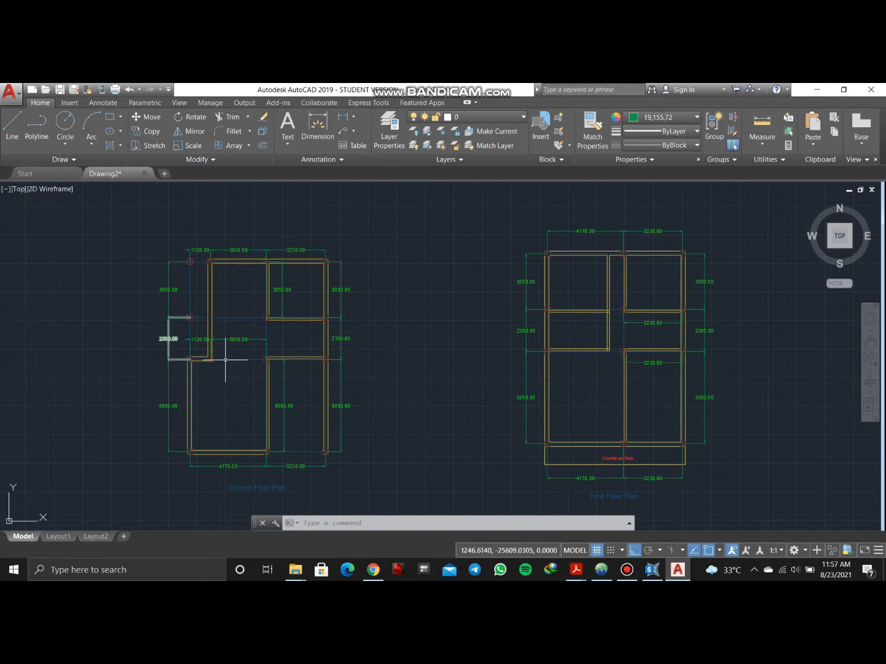
scroll(233, 297, up, 3)
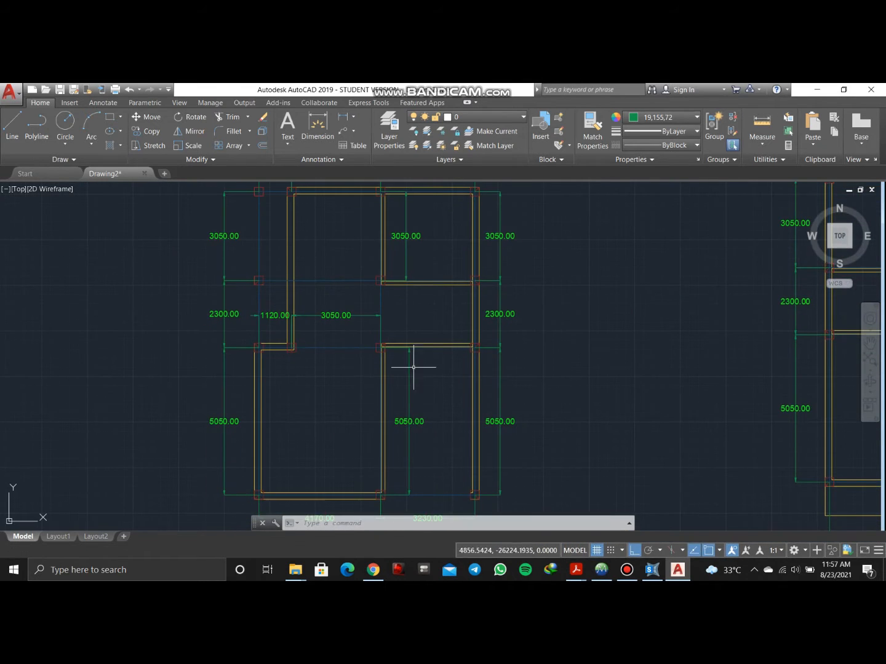
mouse_move(652, 570)
click(652, 529)
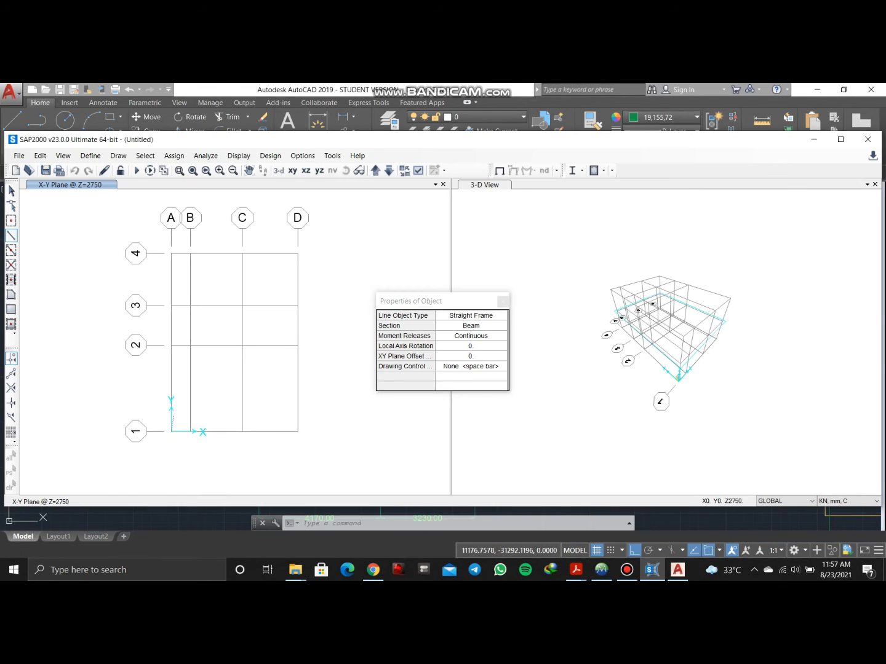
- Draw beams on the Z=2750 plan along grid line A from grid 1 through grids 2 and 3 to grid 4
click(171, 346)
click(171, 306)
click(171, 253)
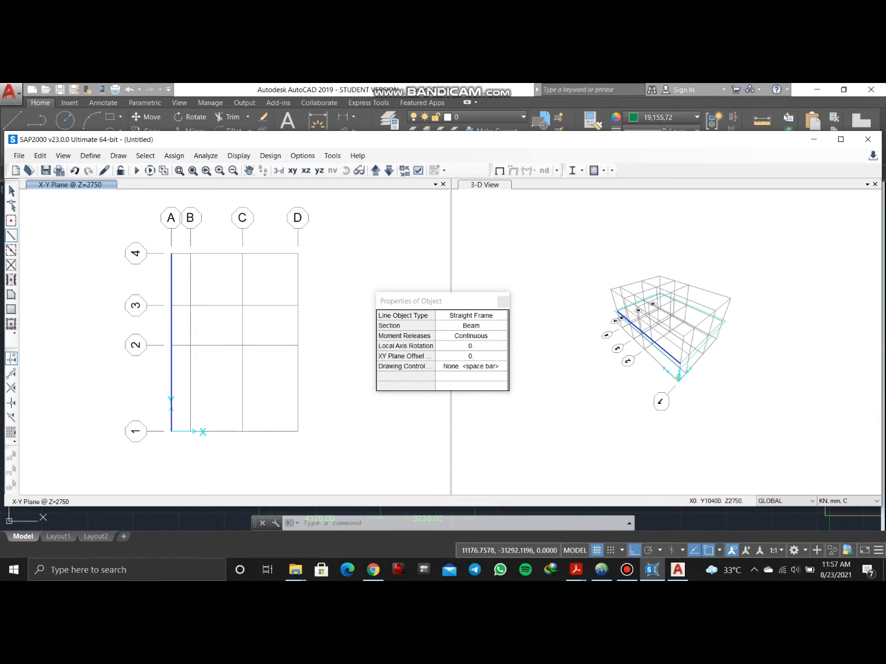
- Check the AutoCAD floor plan, and draw beams in SAP2000 along grid line 1 through grid C to grid D at Z=2750
click(677, 569)
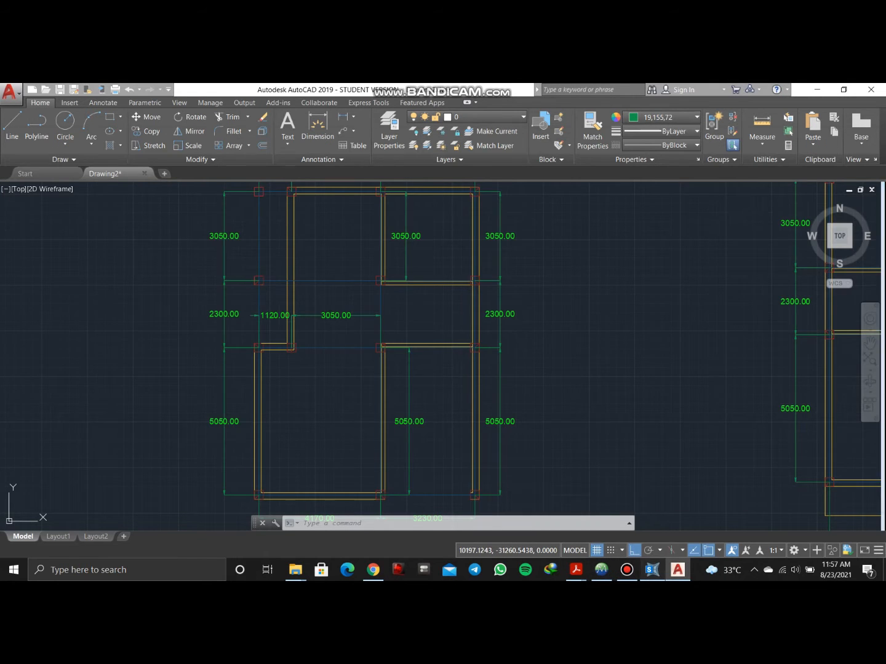
click(652, 570)
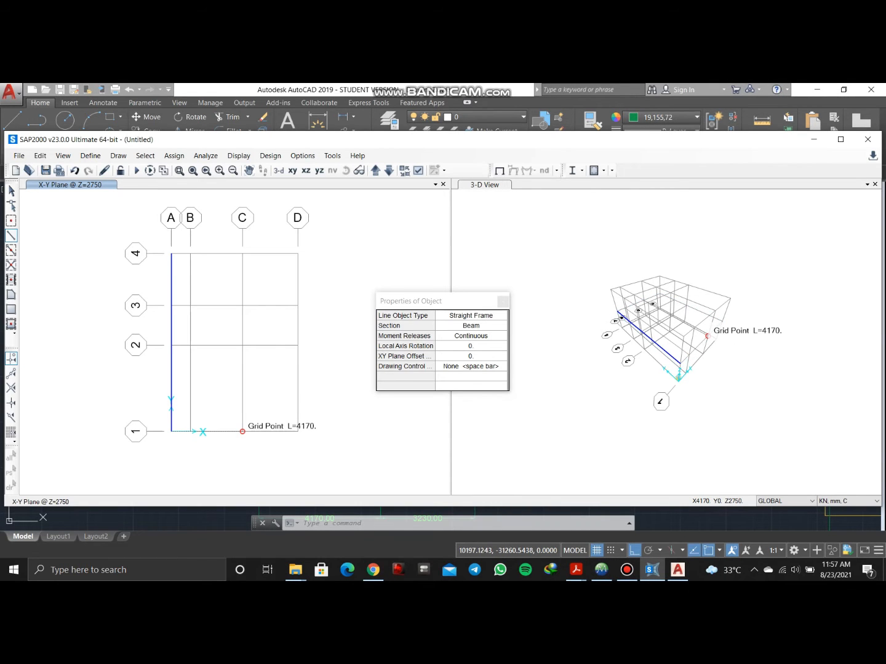
click(242, 431)
click(298, 432)
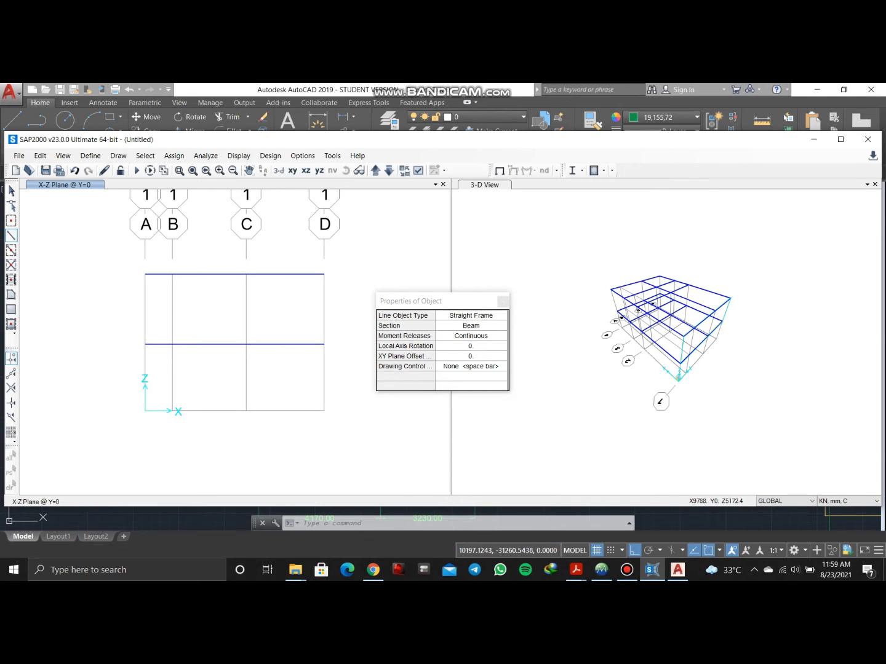
- Set the section of the frames being drawn to Column
click(471, 326)
click(479, 326)
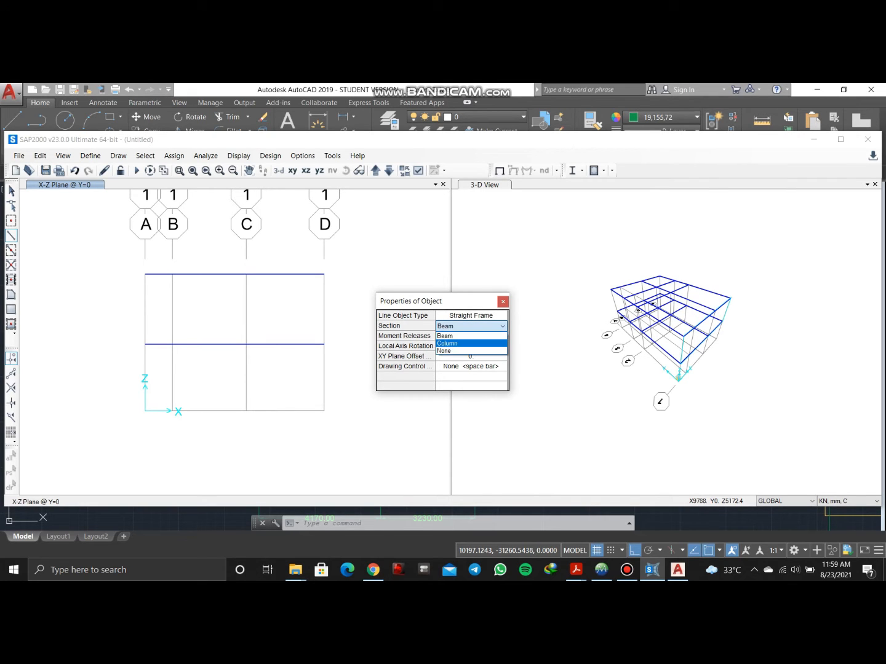
click(471, 344)
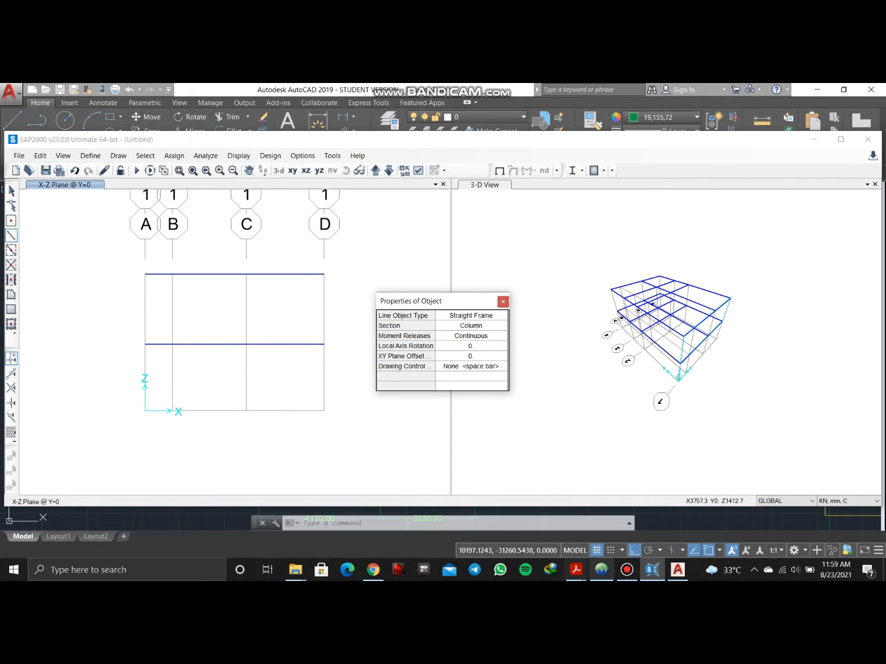
- Switch to AutoCAD, examine the column positions on the ground floor plan, and return to SAP2000
click(677, 570)
mouse_move(341, 432)
middle_down()
mouse_move(259, 342)
mouse_move(287, 362)
middle_up()
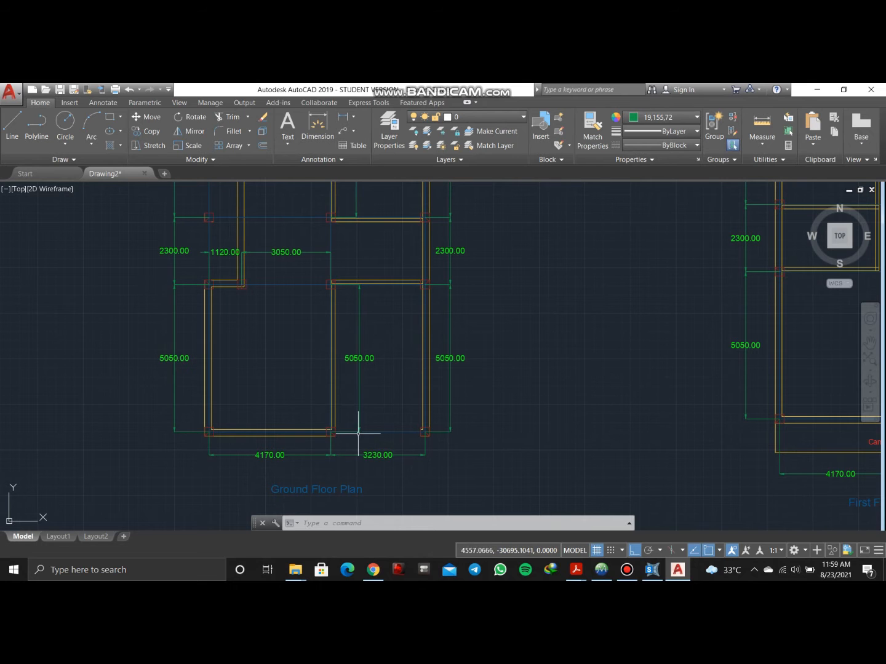
mouse_move(291, 337)
middle_down()
mouse_move(290, 383)
mouse_move(283, 354)
middle_up()
middle_drag(201, 337, 213, 409)
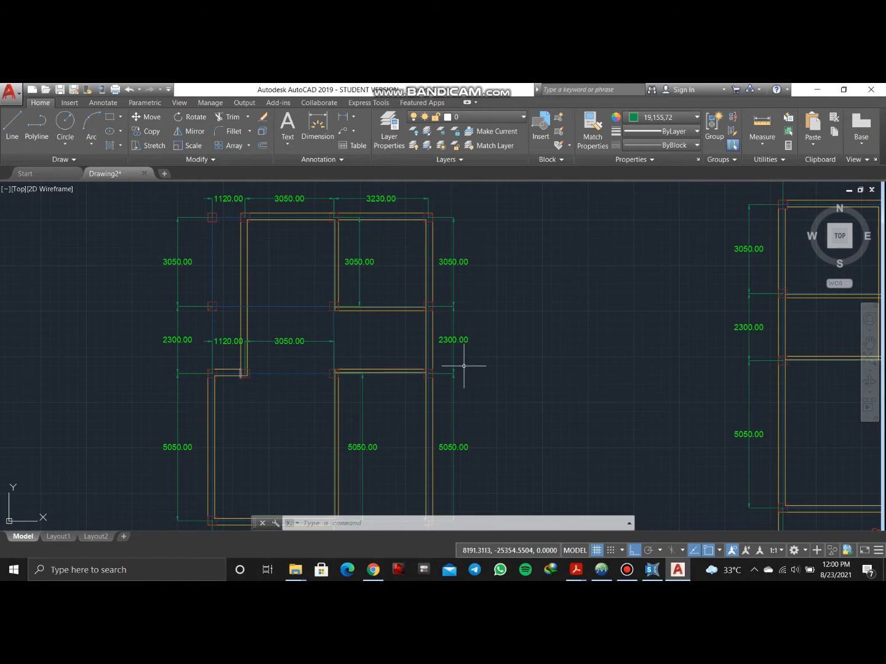
middle_drag(288, 338, 289, 390)
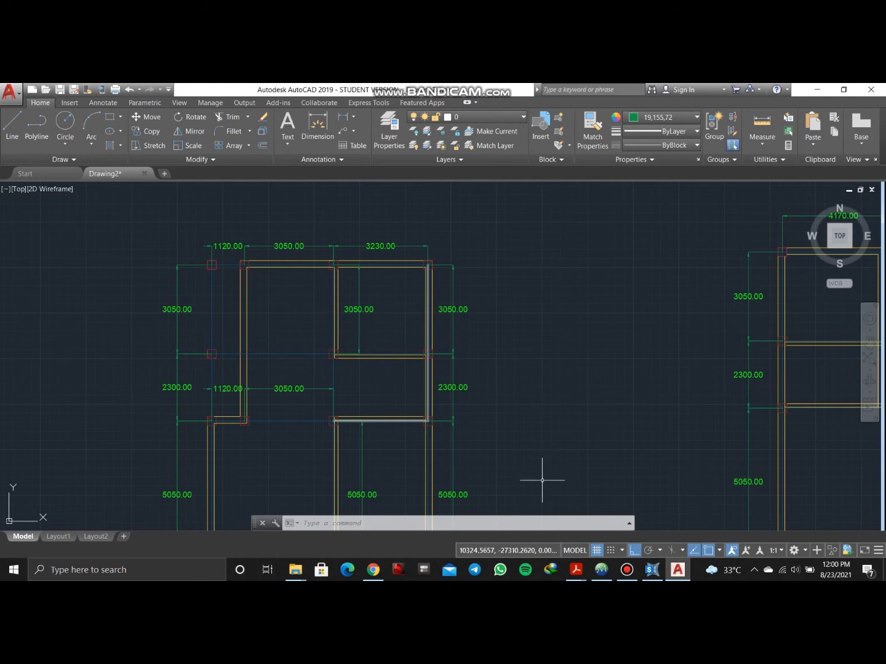
click(652, 569)
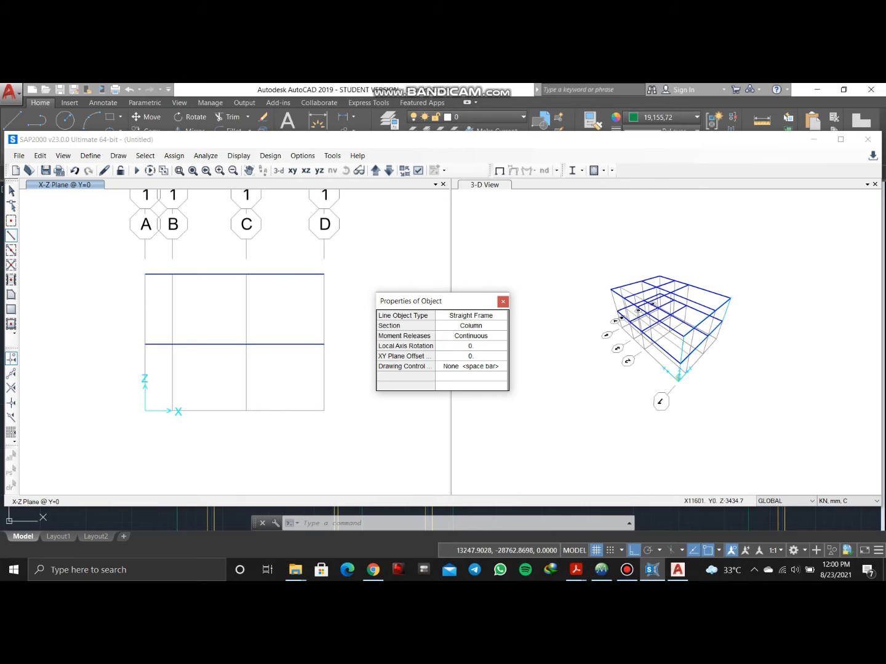
- Draw two-storey columns on grid lines A, C and D in the Y=0 elevation, from the base to the top beam
click(145, 412)
click(146, 344)
click(145, 274)
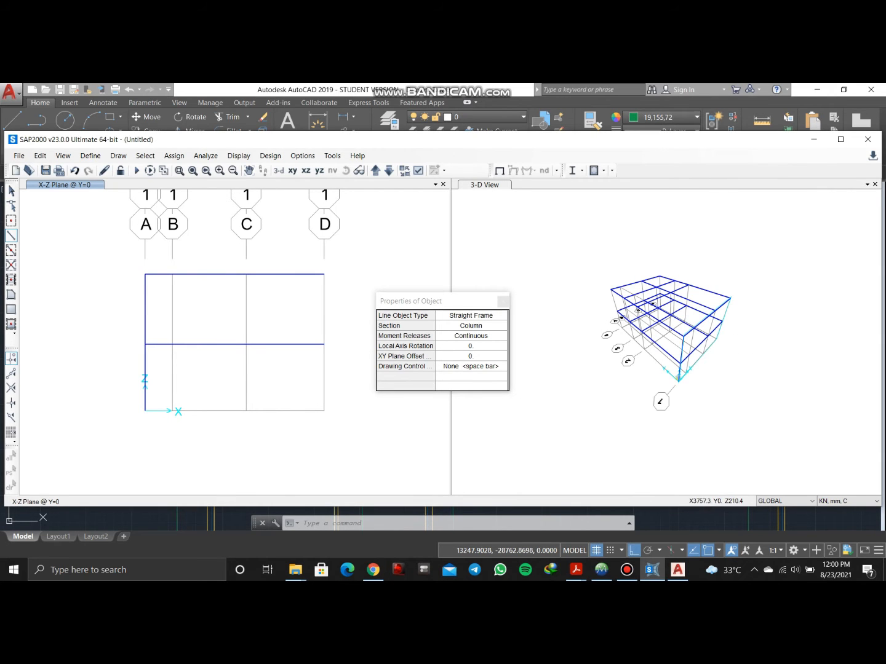
click(246, 411)
click(247, 344)
click(246, 274)
right_click(247, 274)
click(324, 411)
click(324, 345)
click(324, 273)
right_click(324, 274)
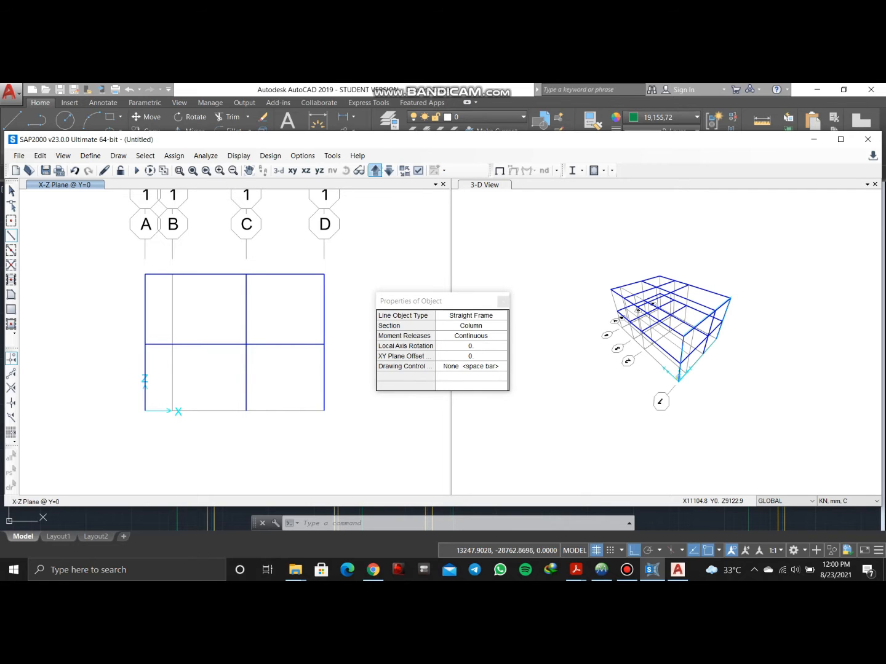
- Move to the grid 2 elevation and draw two-storey columns on grid lines A and B
click(375, 169)
click(145, 274)
right_click(145, 274)
click(172, 411)
click(172, 344)
click(172, 274)
right_click(172, 275)
- Draw two-storey columns on grid lines C and D in the grid 2 elevation
click(246, 412)
click(247, 344)
click(247, 274)
right_click(247, 273)
click(324, 410)
click(324, 344)
click(325, 274)
right_click(324, 274)
- Move to the grid 3 elevation and draw two-storey columns on grid lines A, C and D
click(374, 170)
click(144, 411)
click(146, 344)
click(145, 274)
right_click(145, 274)
click(247, 411)
click(246, 345)
click(247, 274)
right_click(247, 274)
click(324, 411)
click(324, 345)
click(323, 274)
right_click(323, 275)
- Move to the grid 4 elevation and draw two-storey columns on grid lines A and B
click(375, 171)
click(146, 345)
click(145, 274)
right_click(146, 273)
click(173, 411)
click(172, 344)
click(172, 274)
right_click(172, 273)
- Draw two-storey columns on grid lines C and D in the grid 4 elevation and end the frame drawing
click(246, 411)
click(246, 344)
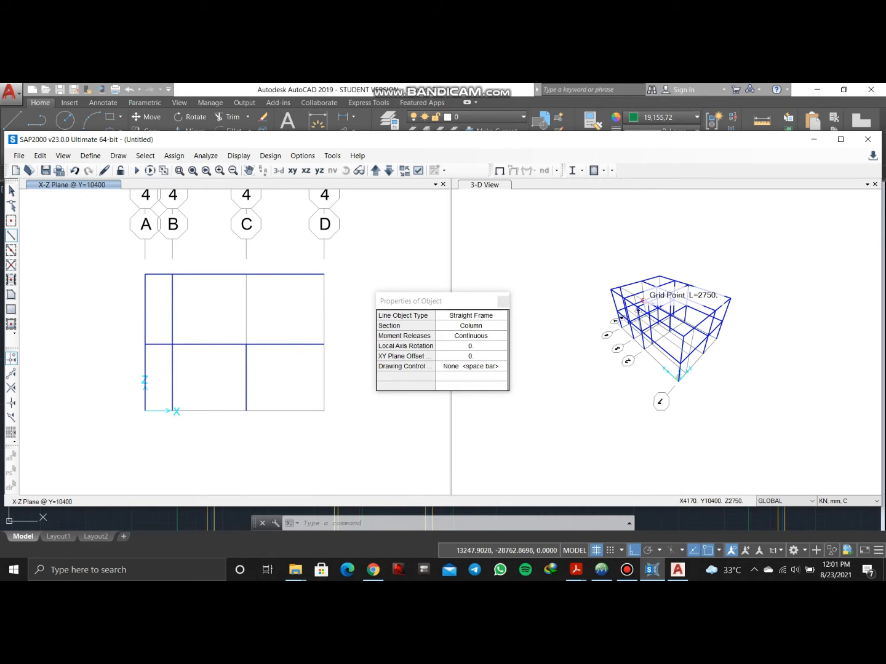
click(246, 274)
right_click(247, 274)
click(324, 411)
click(324, 345)
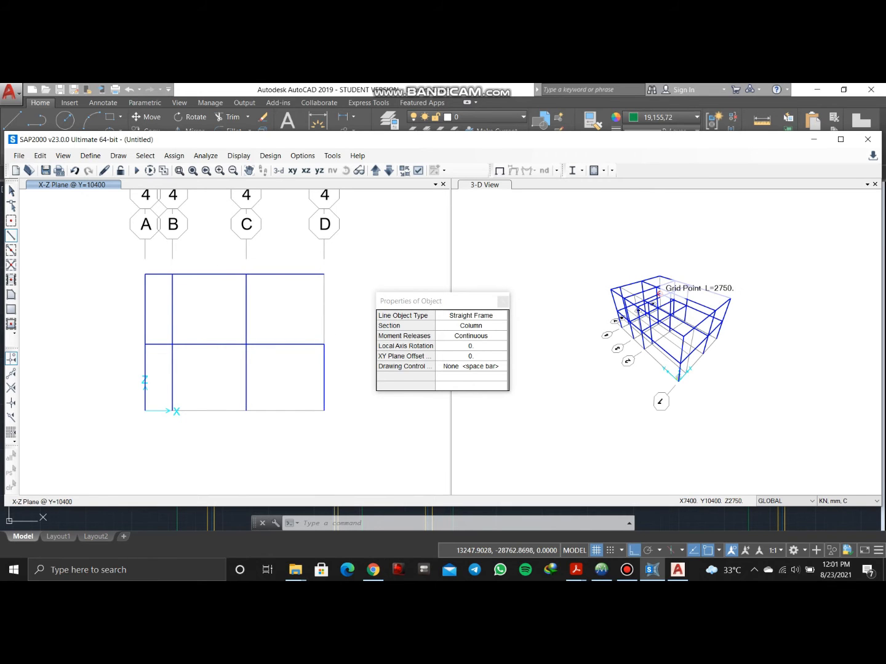
click(324, 274)
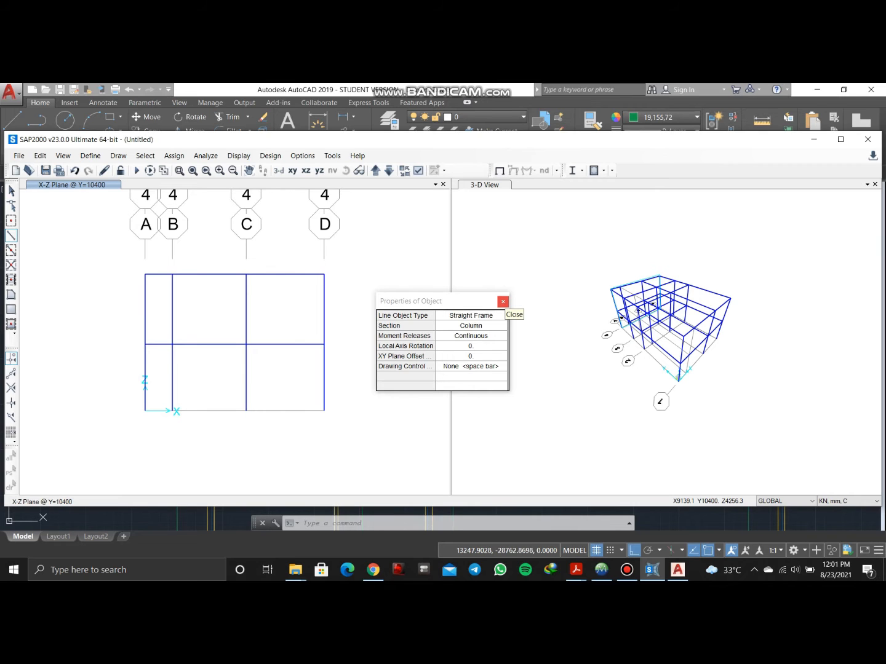
click(503, 301)
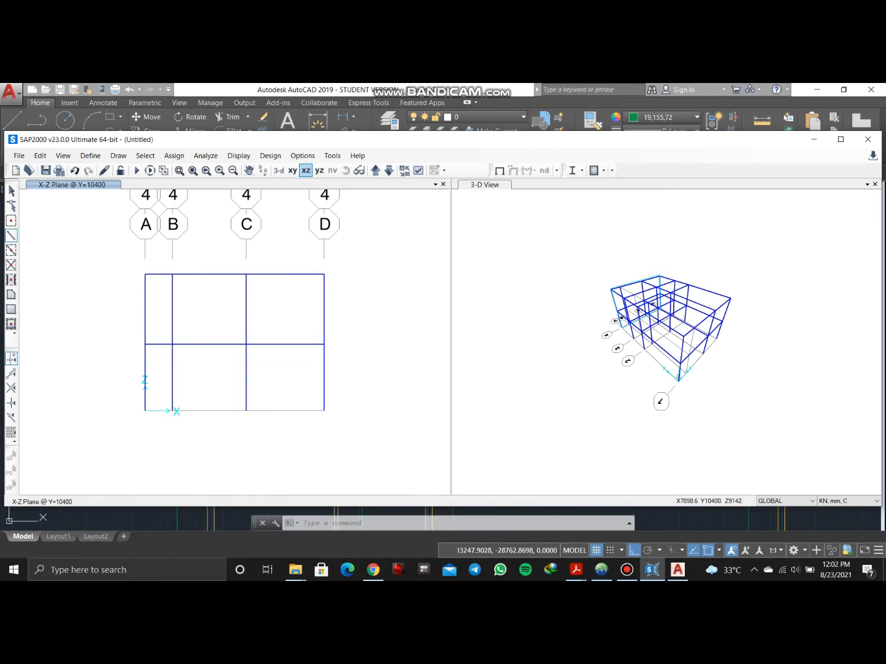
- Start the Draw Rectangular Area command with the Slab section and bring up the X-Y plan at Z=2750
click(318, 171)
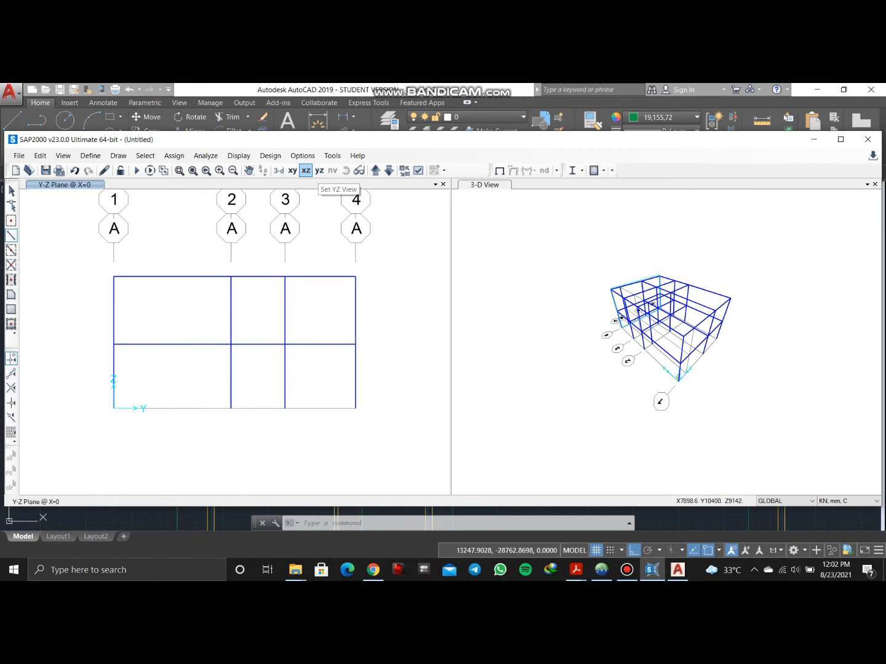
click(292, 170)
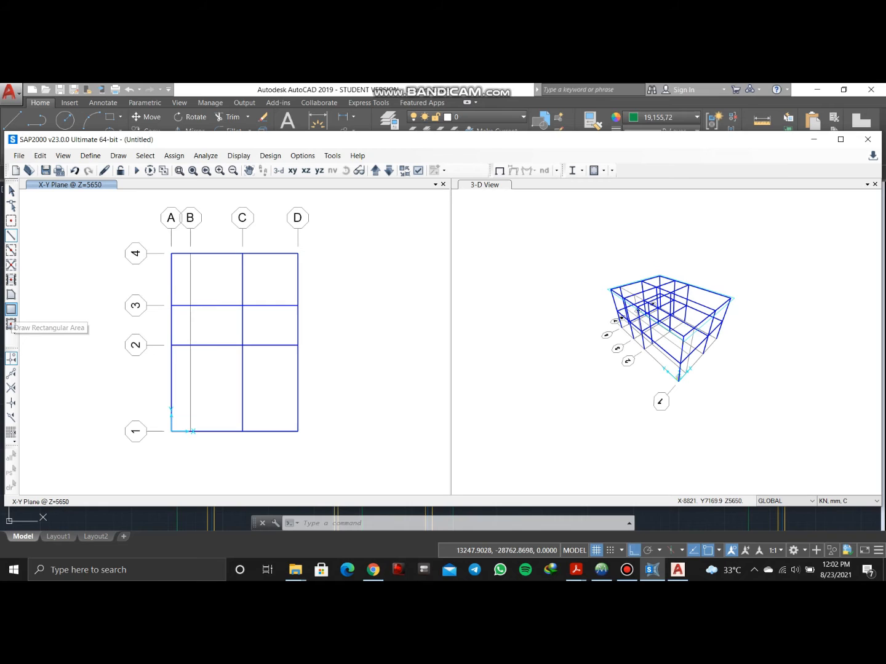
click(11, 309)
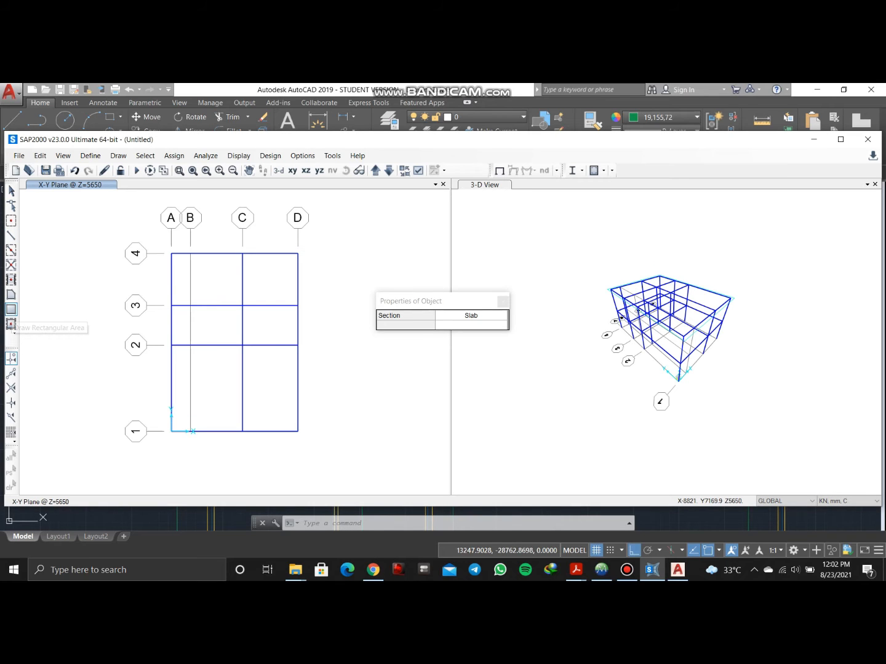
click(472, 316)
click(473, 315)
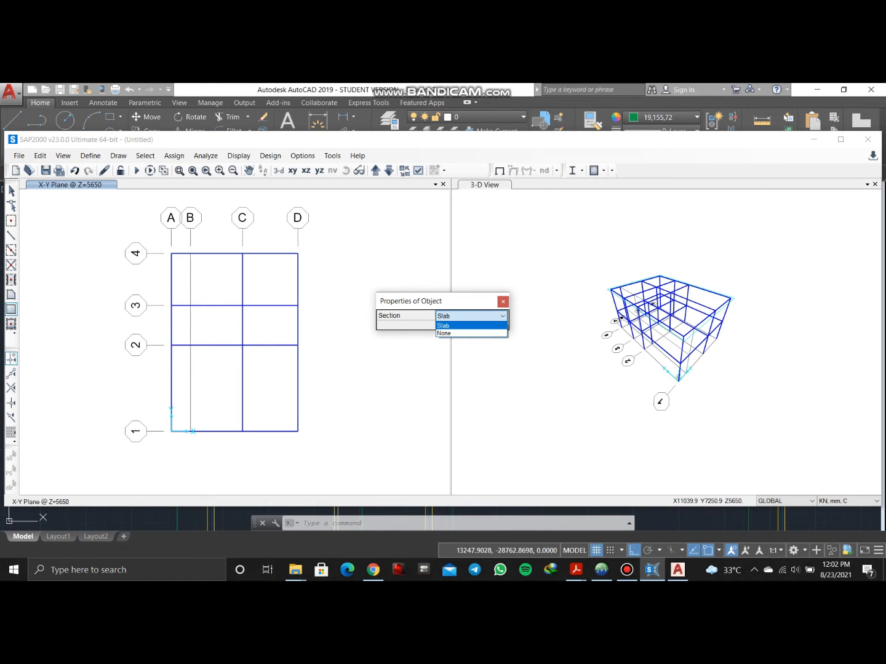
click(470, 326)
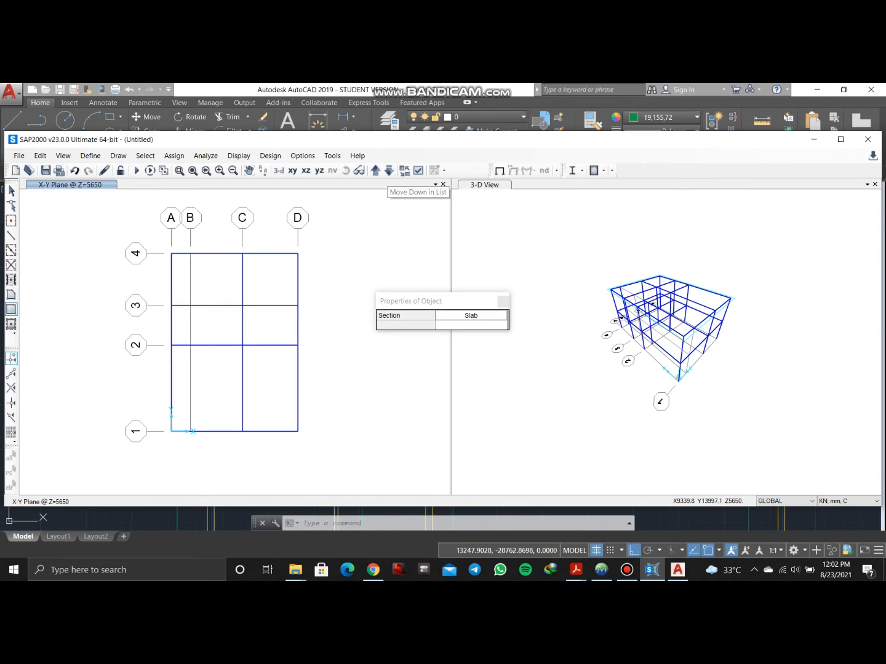
click(388, 171)
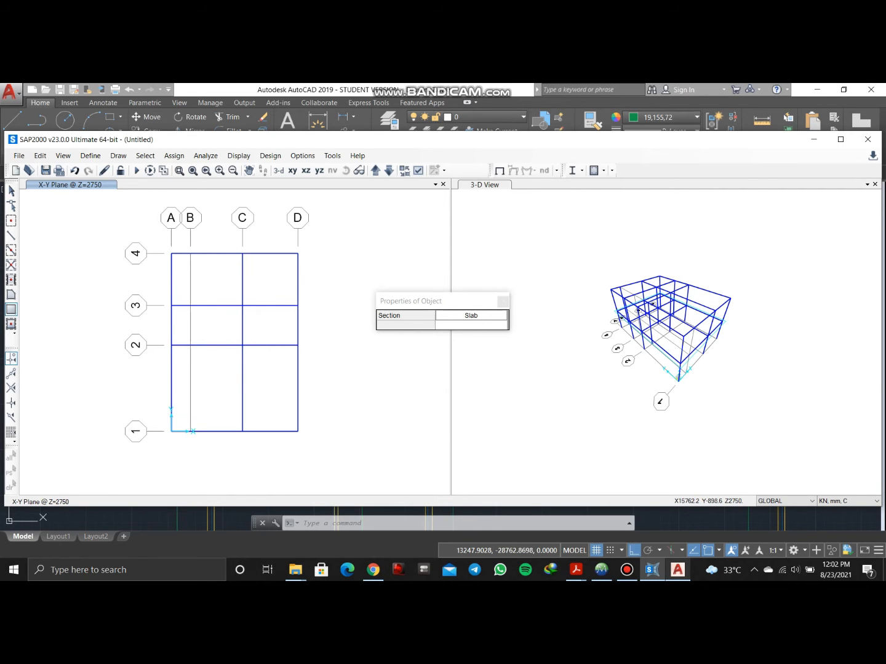
- Check the AutoCAD floor plan, then draw slabs at Z=2750 in every bay except C–D between grids 2 and 3
click(677, 569)
mouse_move(309, 394)
middle_down()
mouse_move(309, 338)
mouse_move(286, 356)
middle_up()
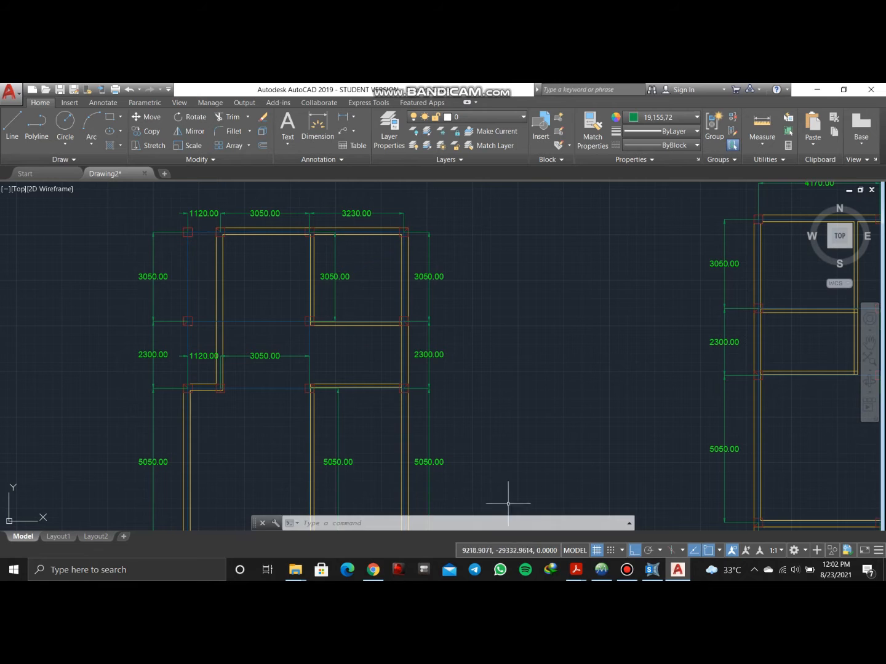
key(alt+Tab)
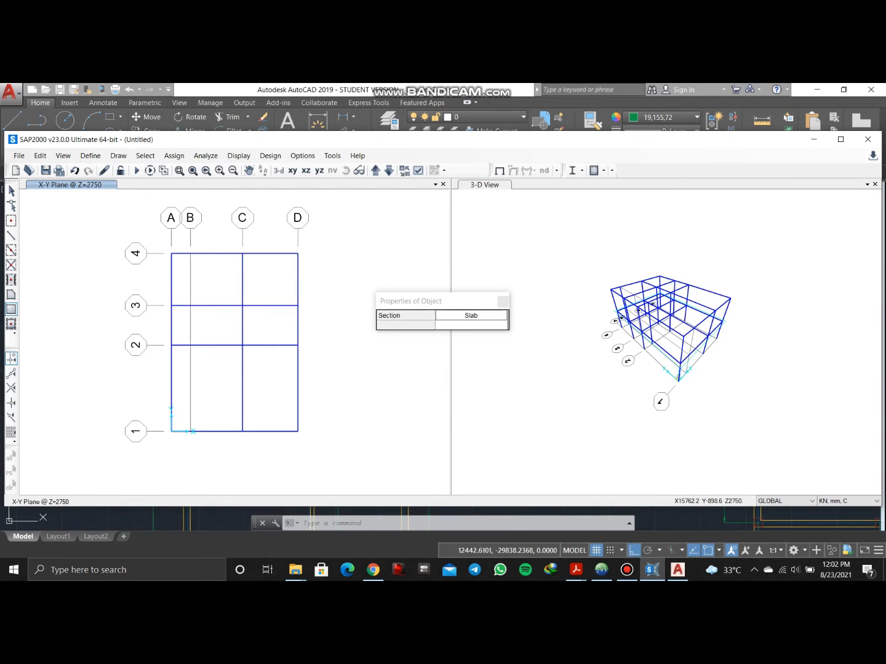
click(171, 253)
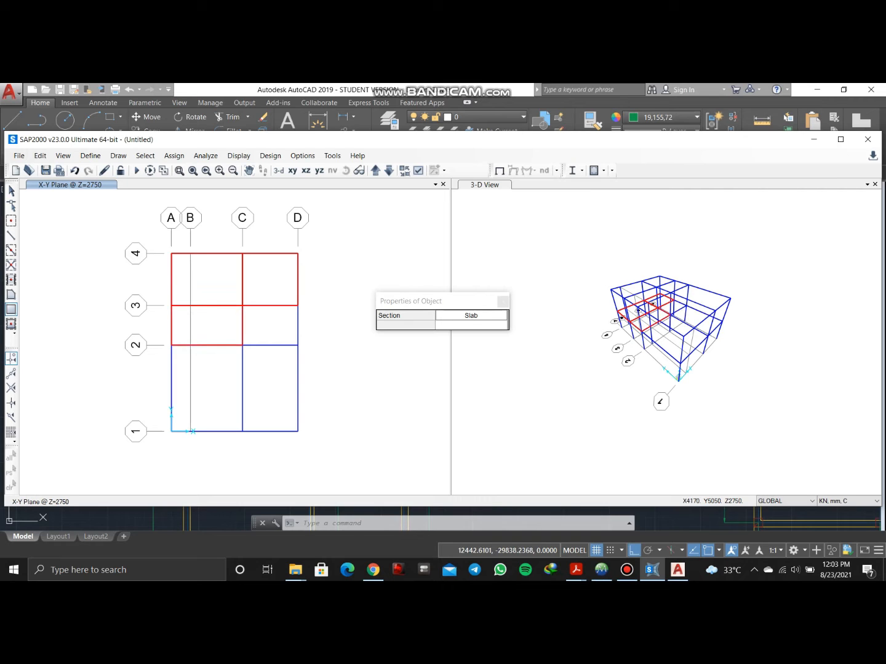
mouse_move(171, 345)
mouse_down()
mouse_move(195, 362)
mouse_move(242, 432)
mouse_up()
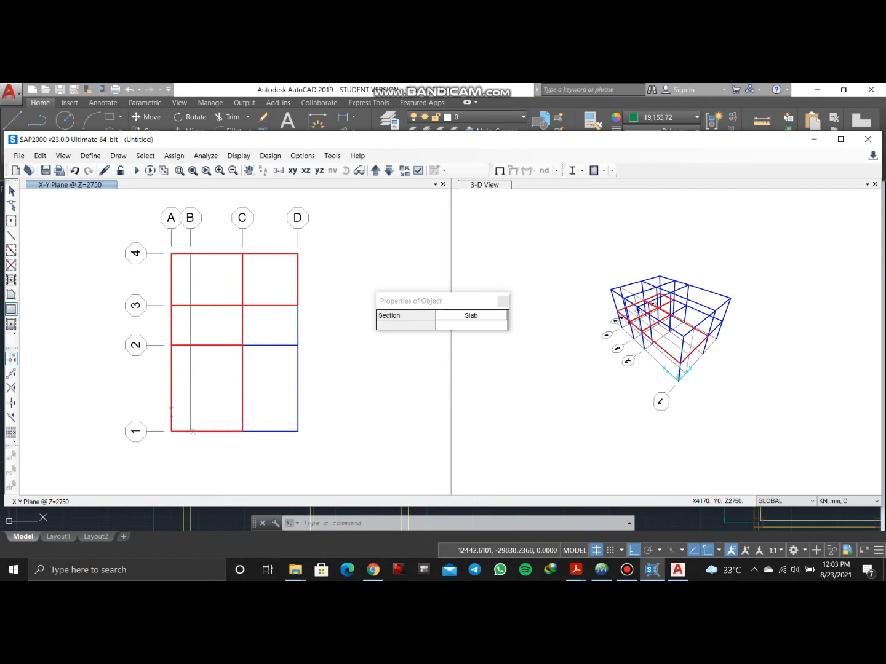
mouse_move(242, 345)
mouse_down()
mouse_move(298, 418)
mouse_move(298, 431)
mouse_up()
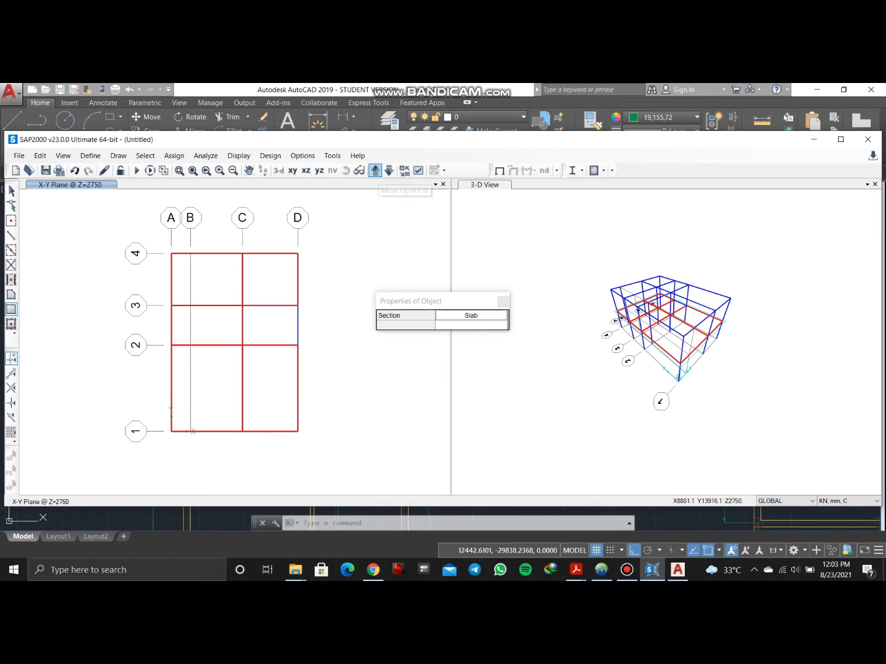
- Move up to the Z=5650 plan and draw rectangular slabs in all six bays between grids A, C, D and 1 to 4
click(375, 170)
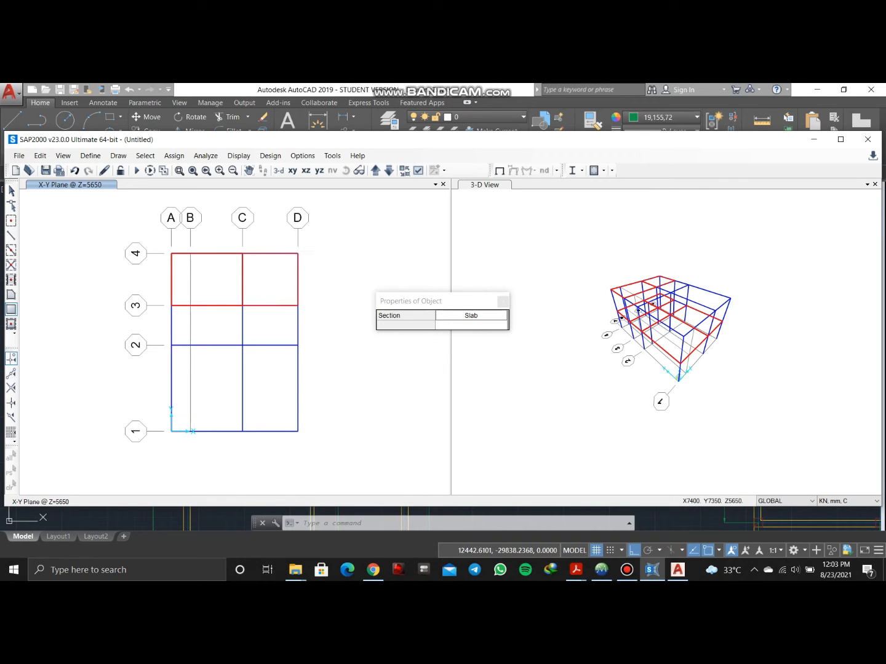
click(172, 305)
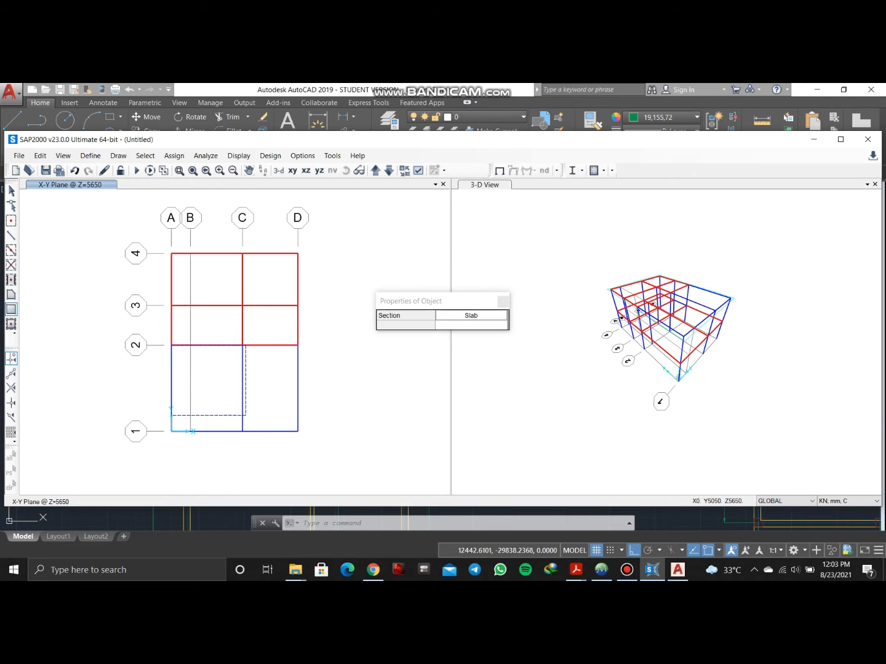
click(242, 431)
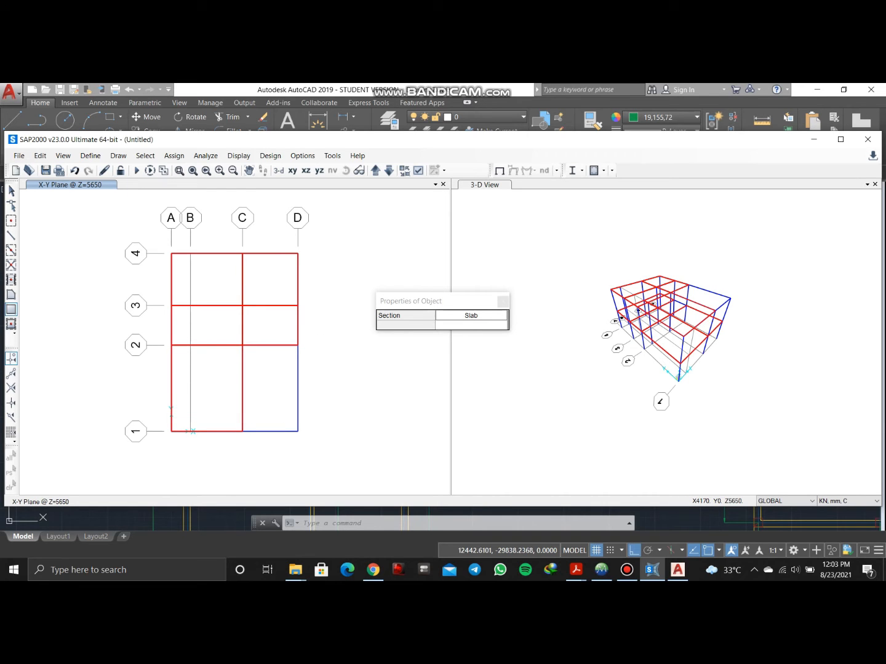
click(243, 345)
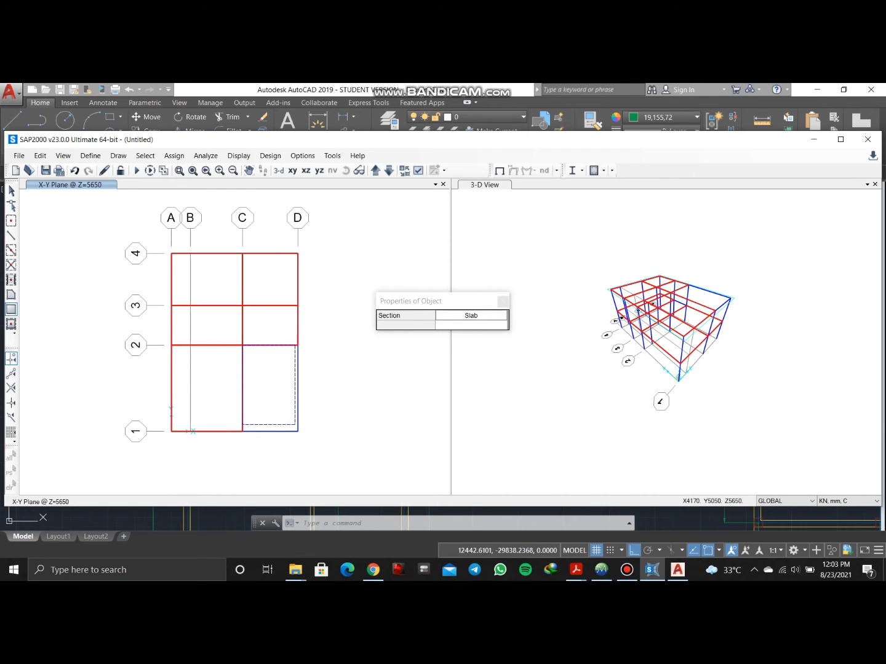
click(297, 431)
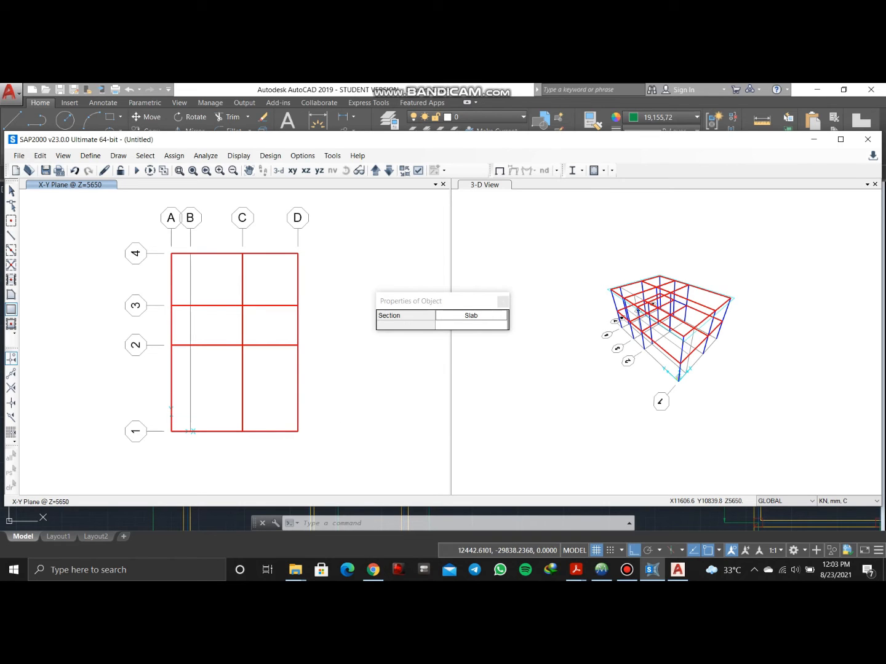
key(Escape)
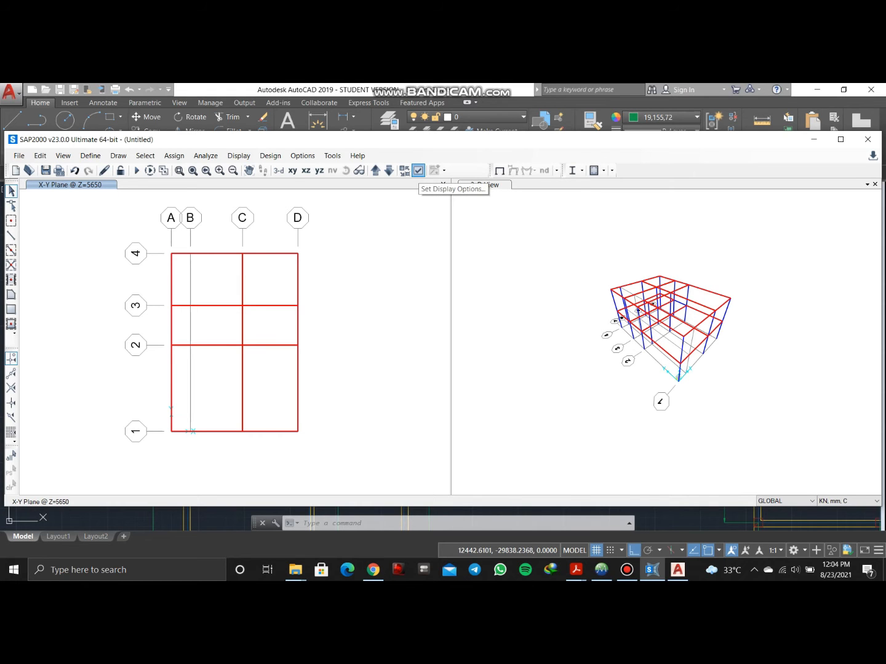
- Set the 3-D view's display options to the Extrude view type
click(418, 171)
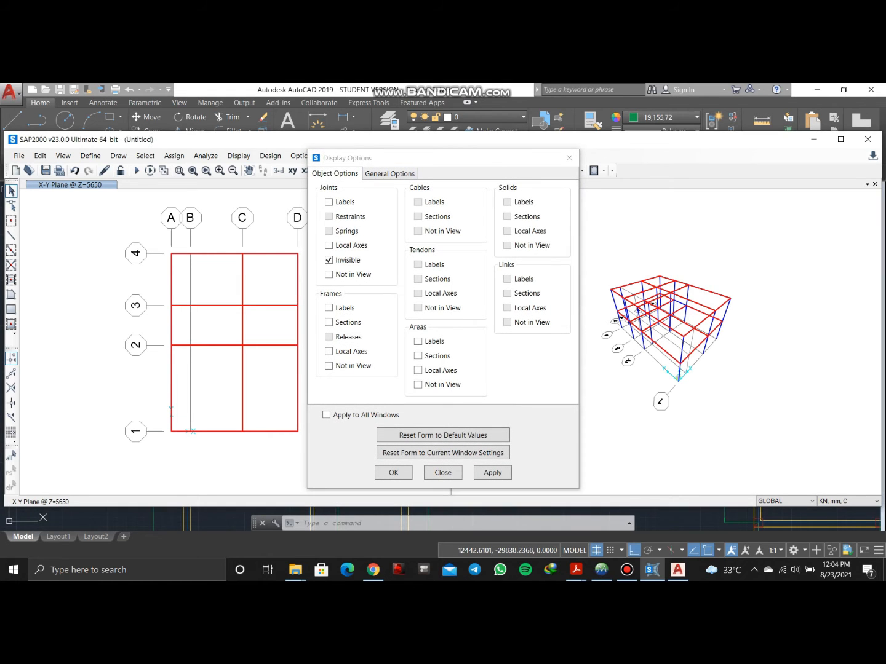
click(569, 158)
click(541, 227)
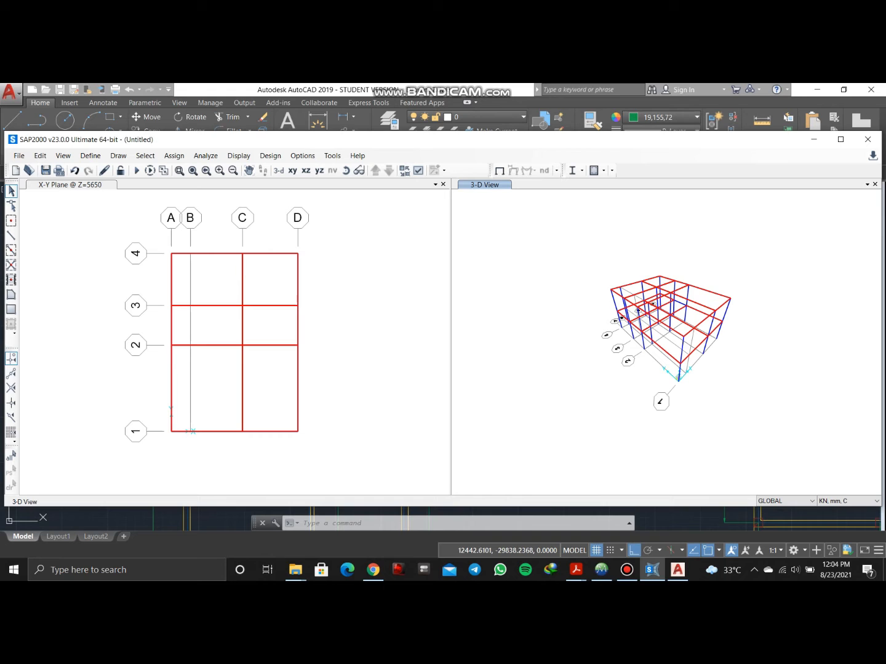
click(417, 171)
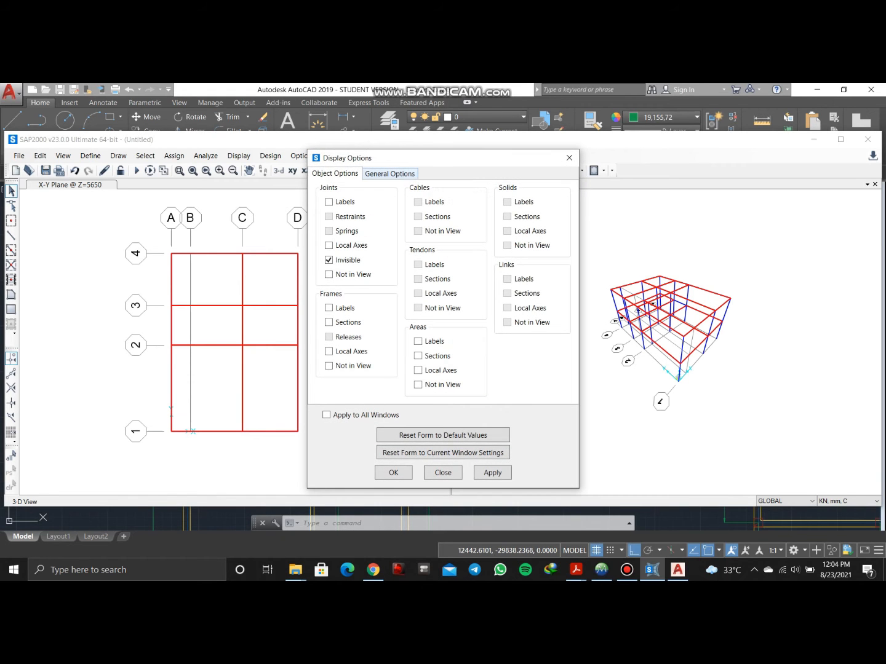
click(390, 173)
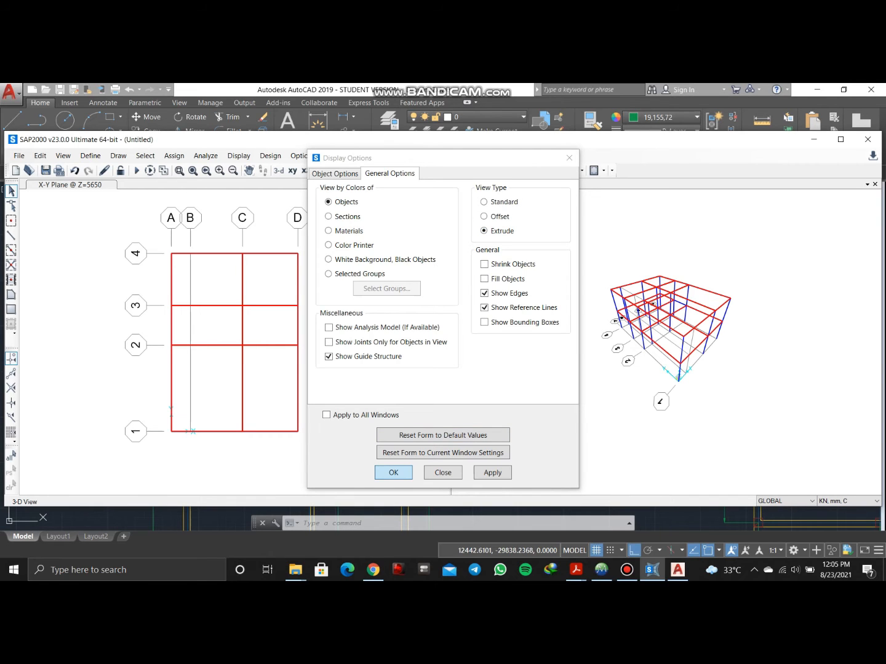
click(393, 473)
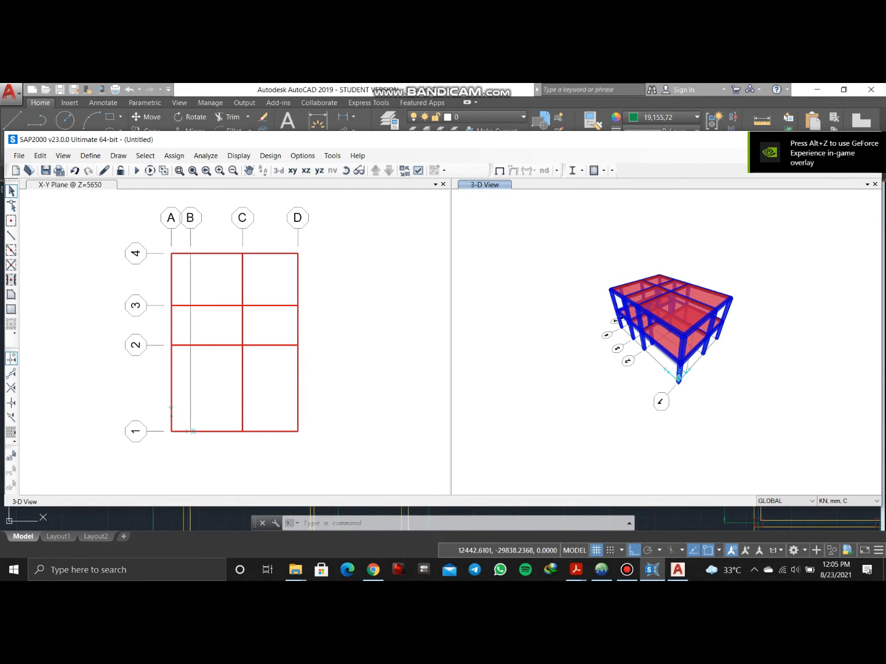
- Examine the extruded beams, columns and slabs of the 3-D model from several angles
scroll(619, 300, up, 3)
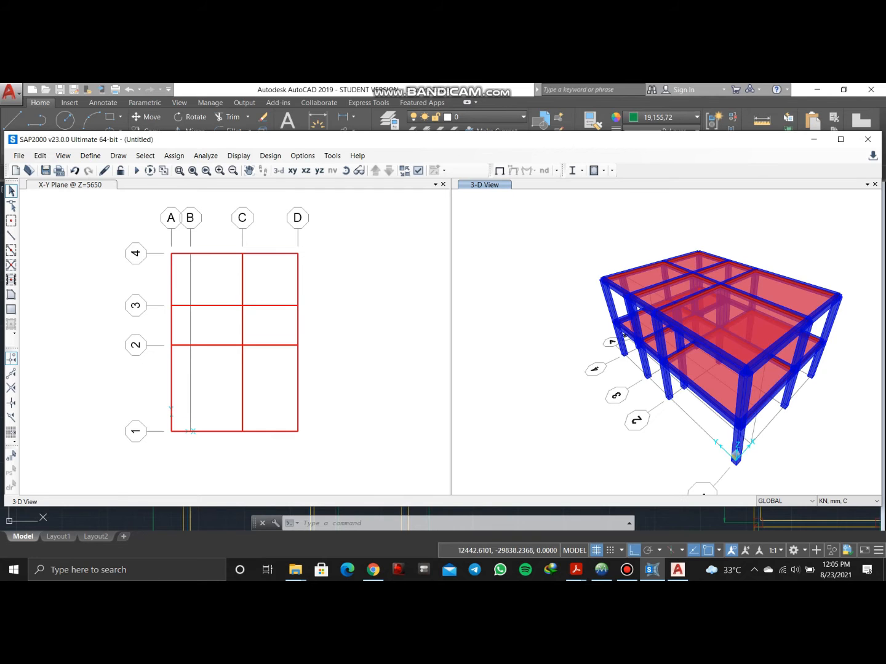
middle_drag(619, 300, 546, 286)
click(346, 171)
mouse_move(539, 328)
mouse_down()
mouse_move(592, 356)
mouse_move(704, 350)
mouse_up()
click(346, 170)
drag(535, 314, 609, 312)
click(345, 170)
drag(694, 308, 622, 320)
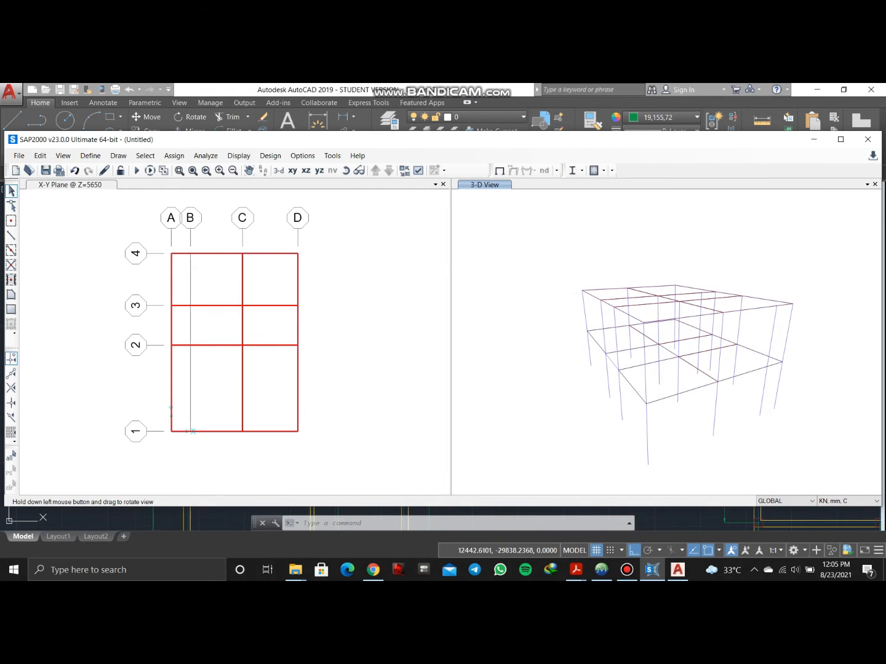
- Set the Z=5650 plan window to the Extrude view type and step down one level
click(346, 274)
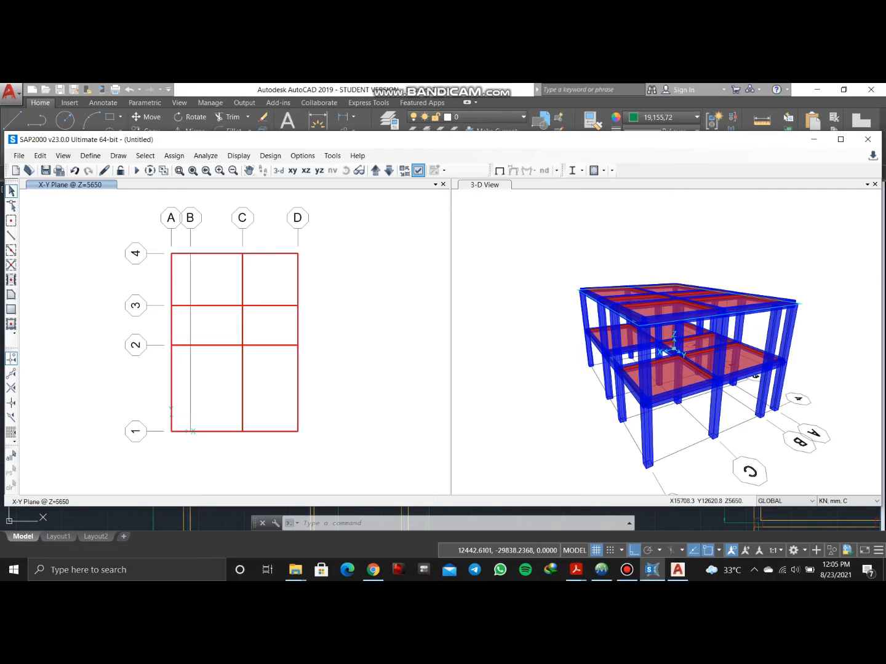
click(418, 170)
click(390, 173)
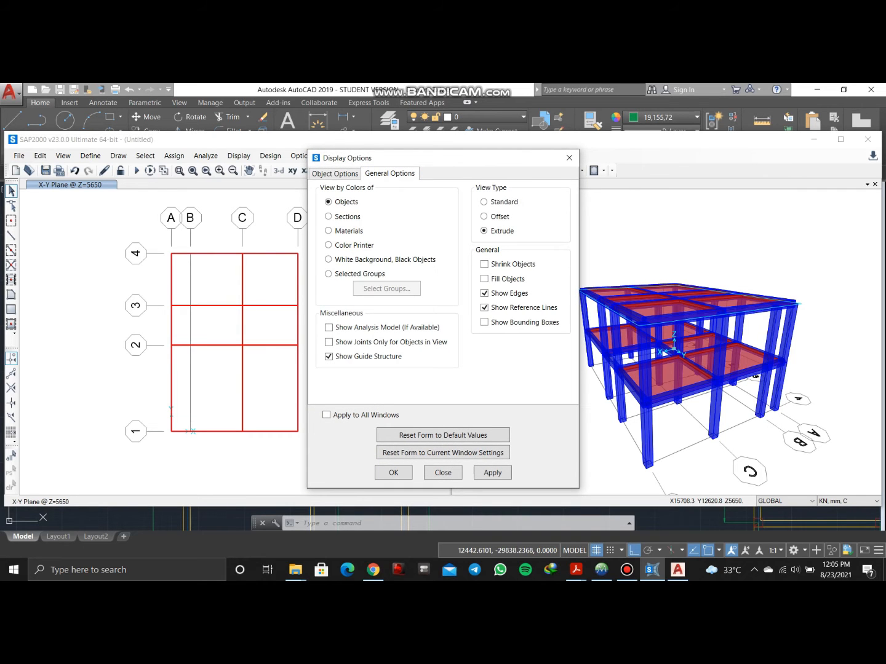
click(395, 473)
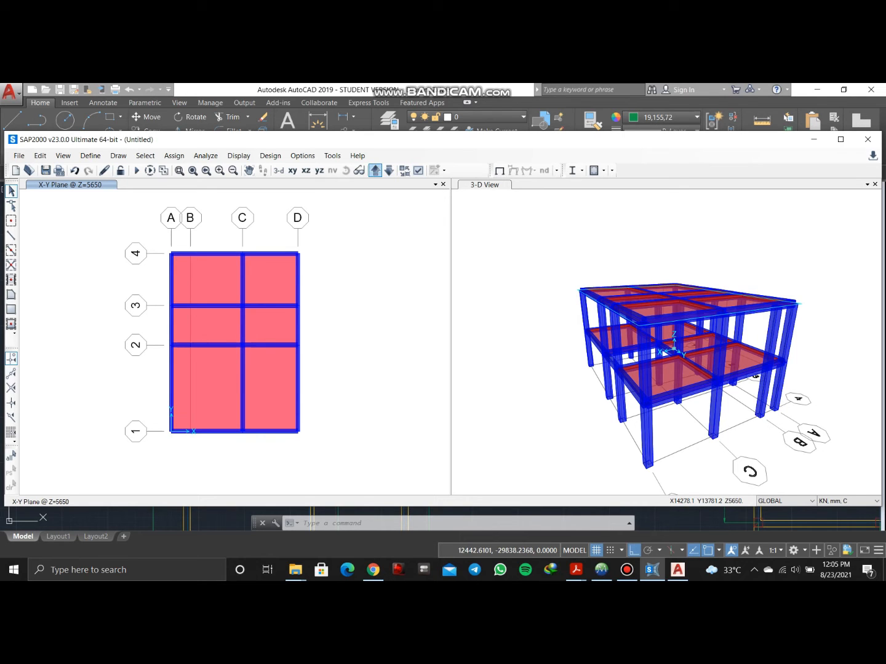
click(389, 171)
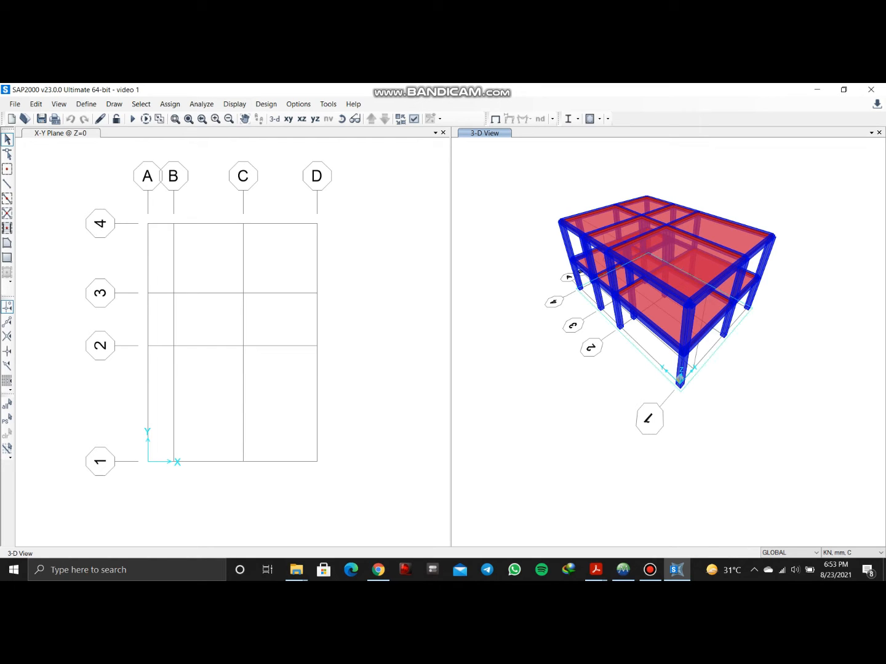
- Assign fixed restraints to all base joints on the Z=0 plan
mouse_move(86, 169)
mouse_down()
mouse_move(283, 330)
mouse_move(370, 507)
mouse_up()
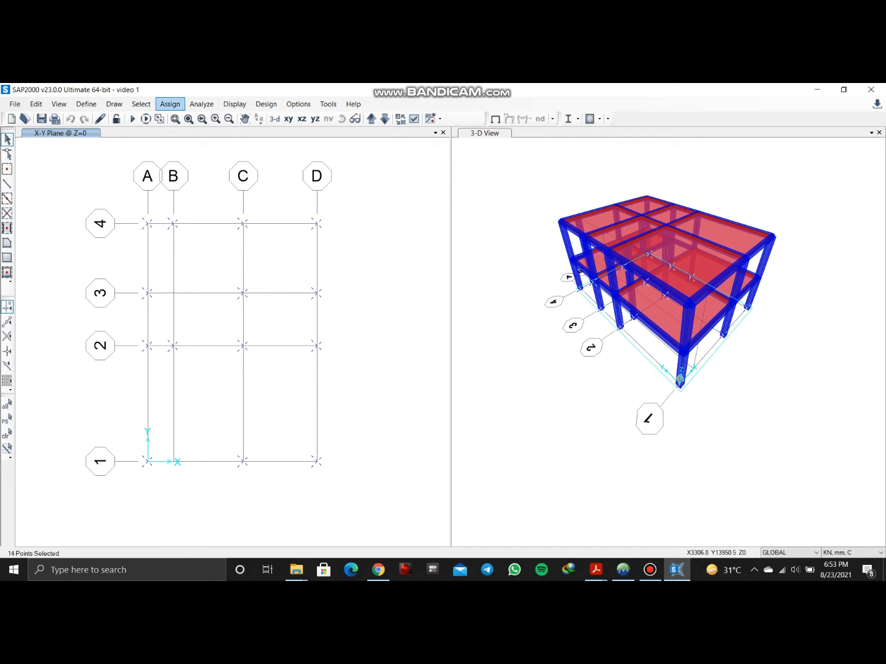
click(169, 103)
mouse_move(184, 119)
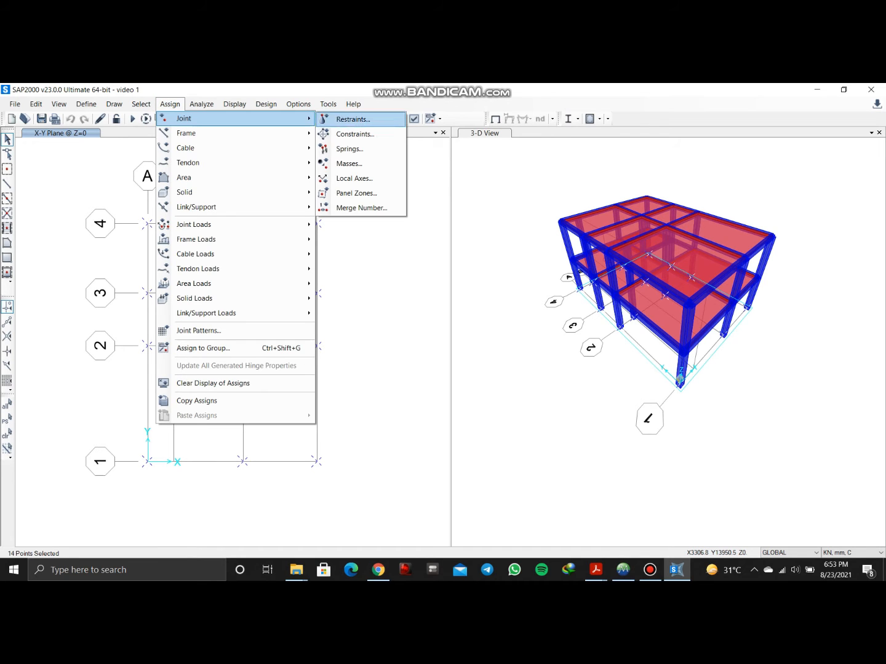
click(352, 118)
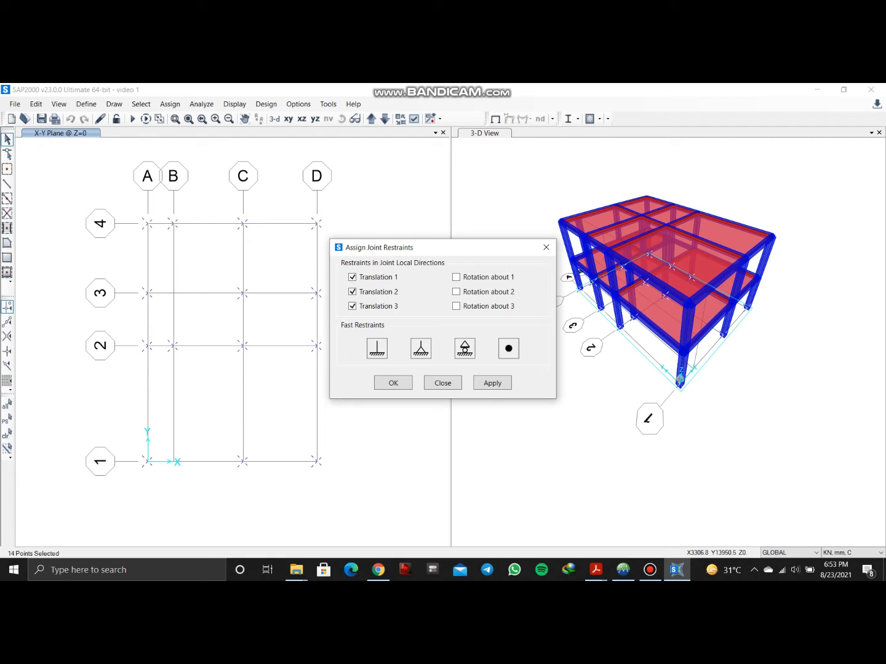
click(377, 348)
click(393, 383)
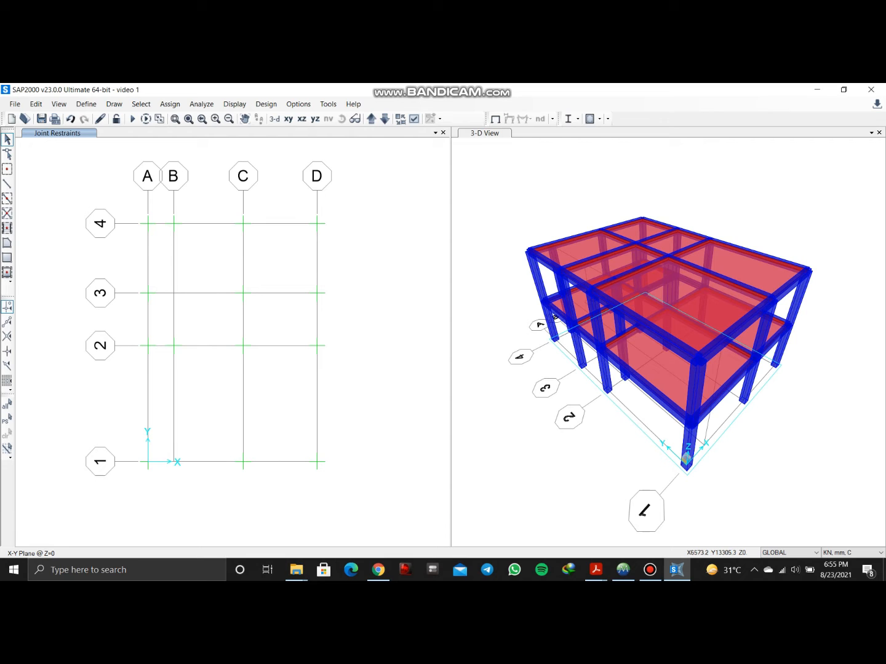
- Define two additional Dead-type load patterns, wall and floor finish, each with a self-weight multiplier of 0
click(85, 104)
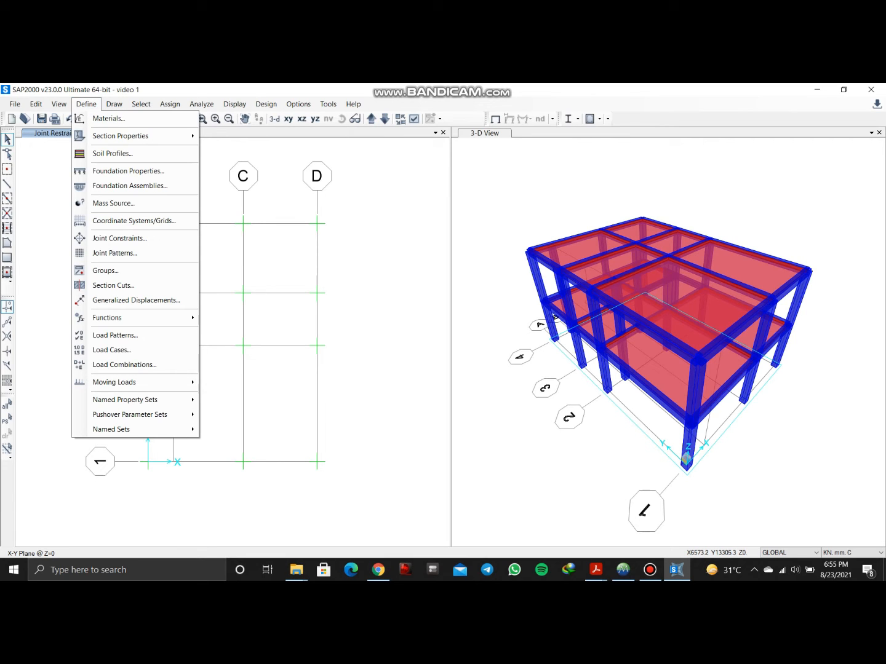
mouse_move(120, 136)
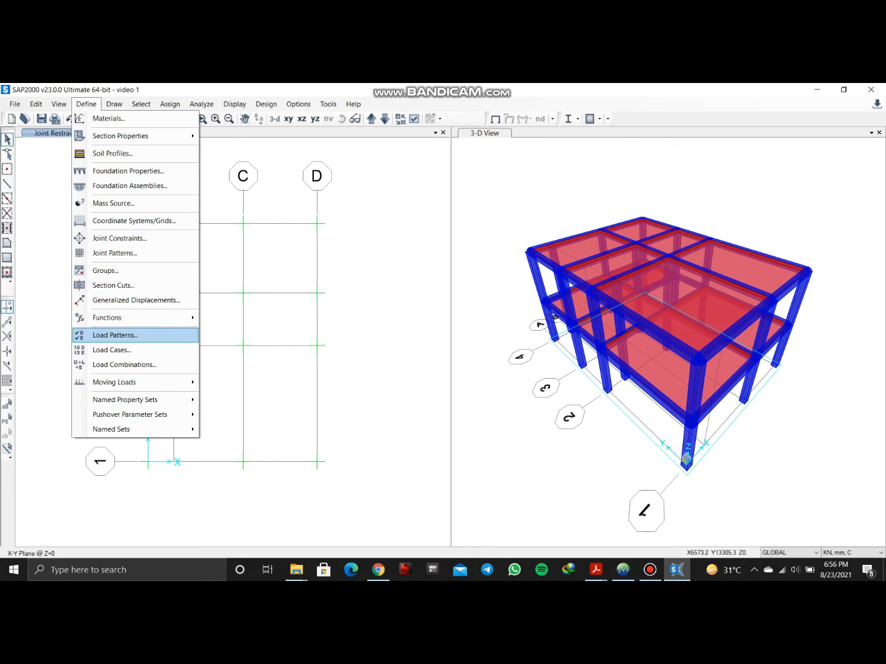
click(115, 336)
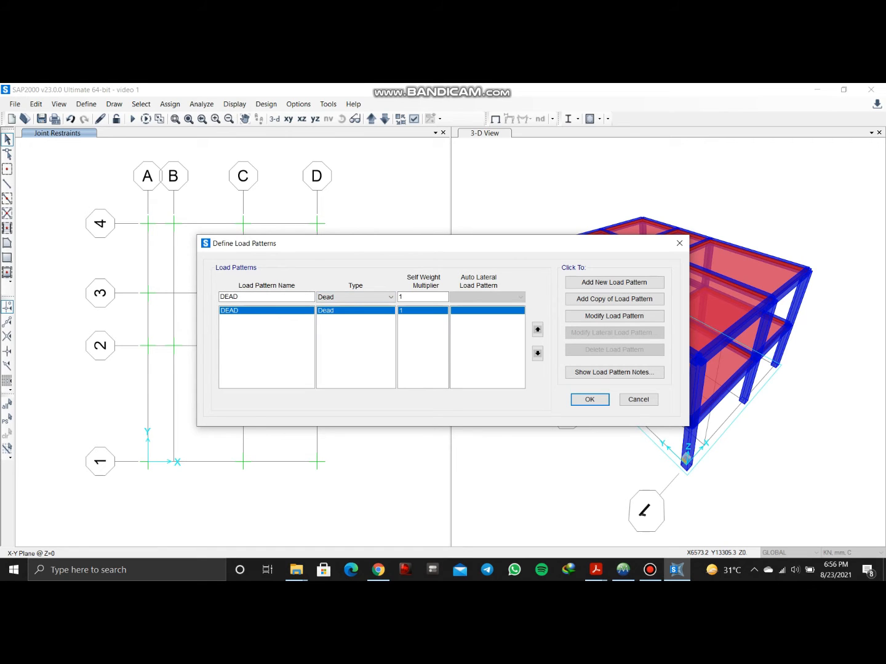
double_click(229, 296)
text(wall)
key(Tab)
key(Tab)
text(0)
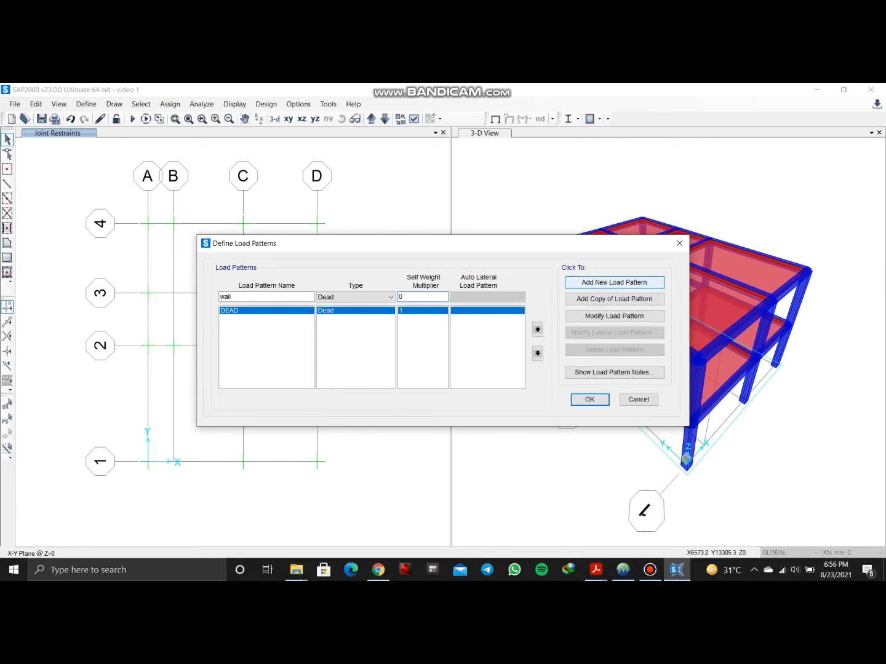
click(614, 282)
text(floor finish)
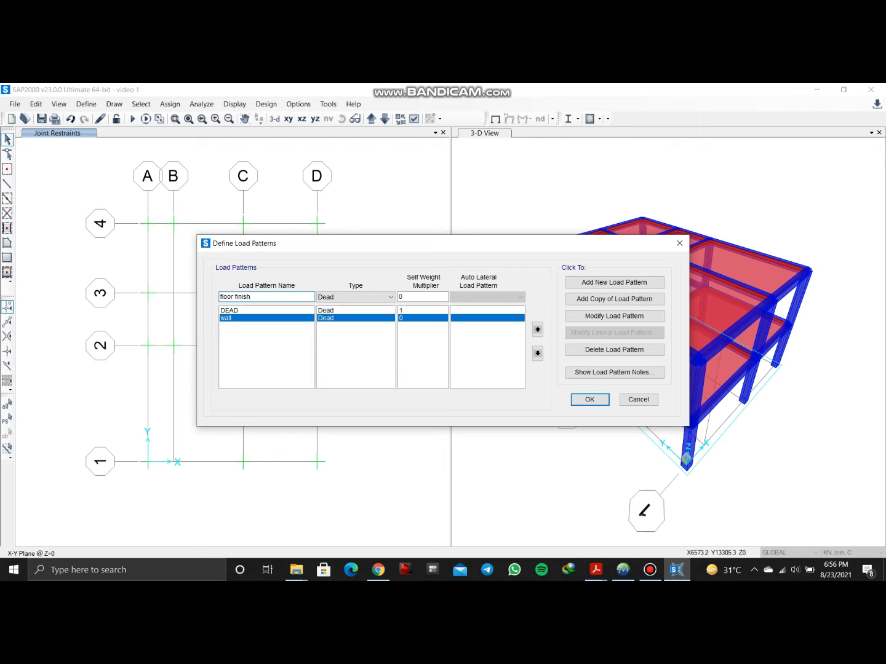
click(614, 282)
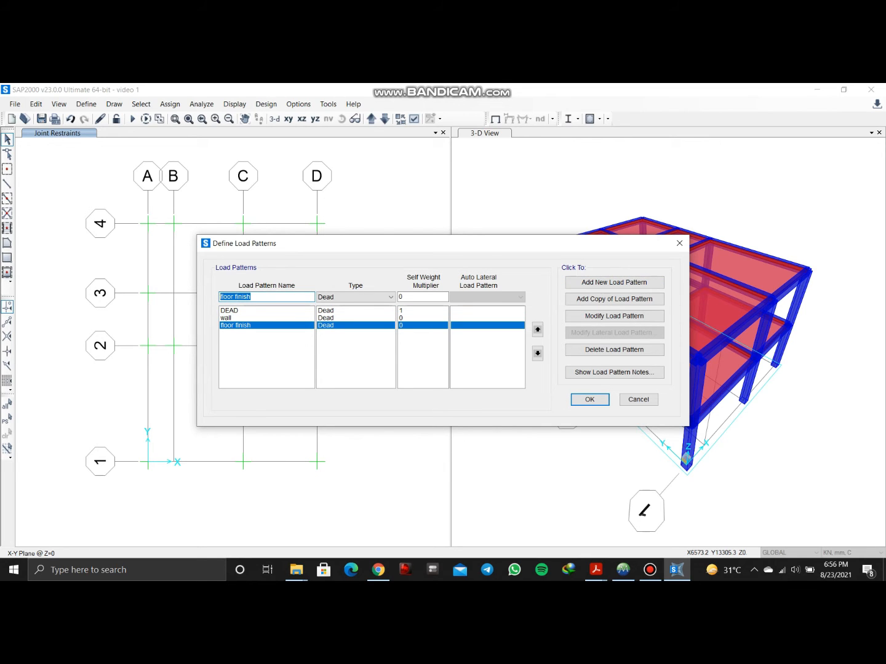
- Add two Live-type load patterns named live and roof live with self-weight multiplier 0, and accept the load patterns
text(live)
click(356, 297)
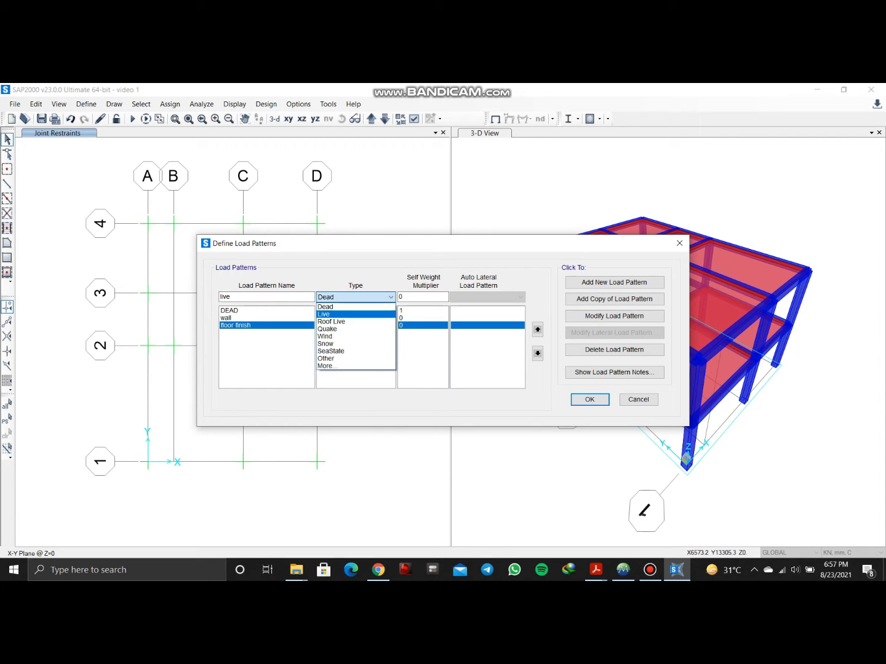
click(344, 314)
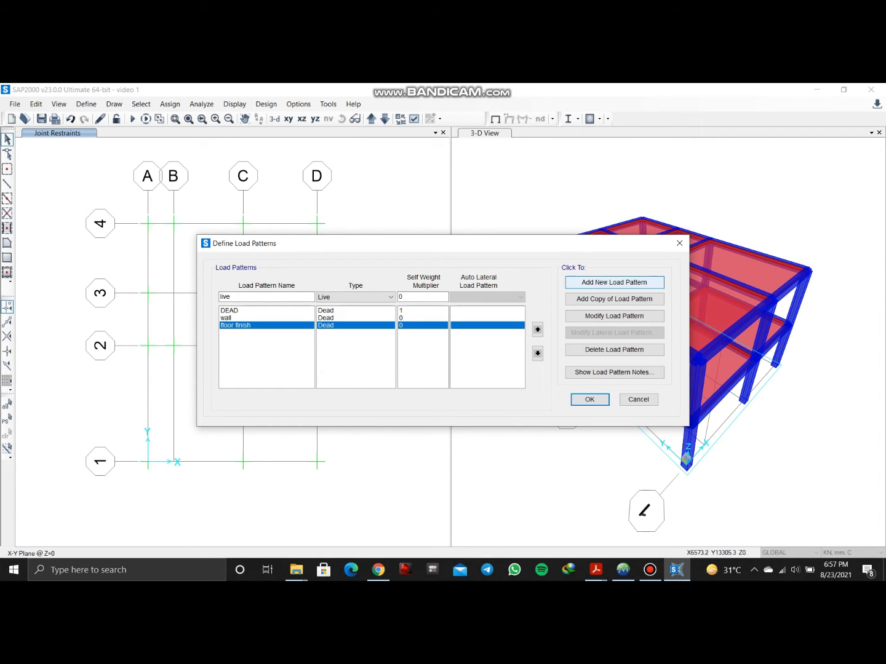
click(614, 282)
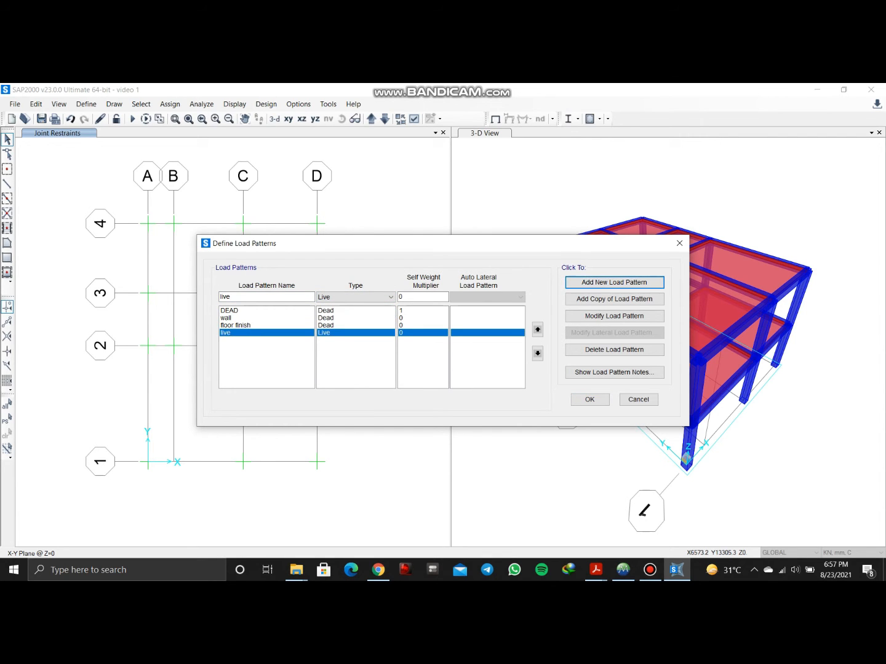
double_click(226, 297)
text(roof live)
click(614, 282)
drag(248, 297, 219, 297)
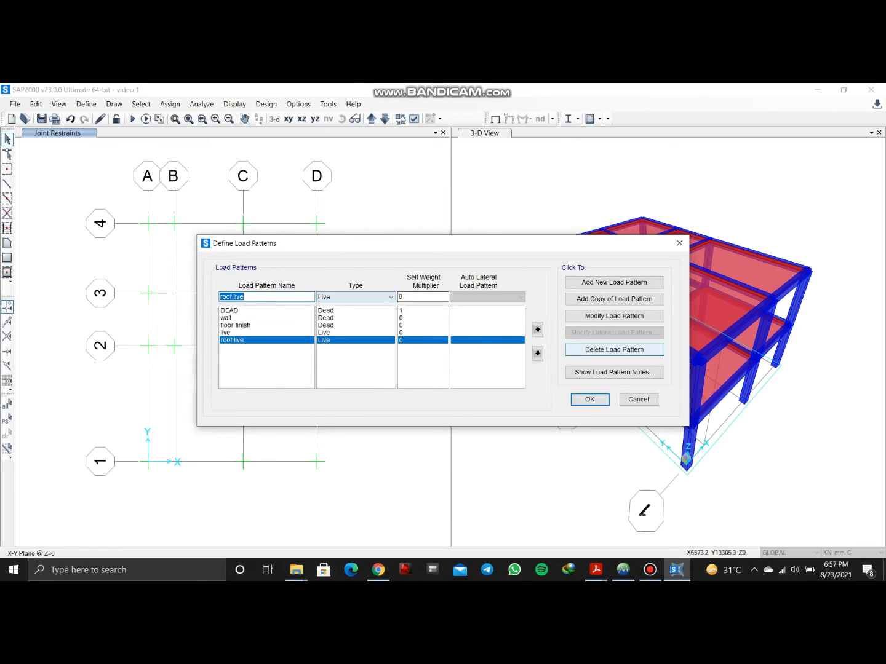
click(590, 399)
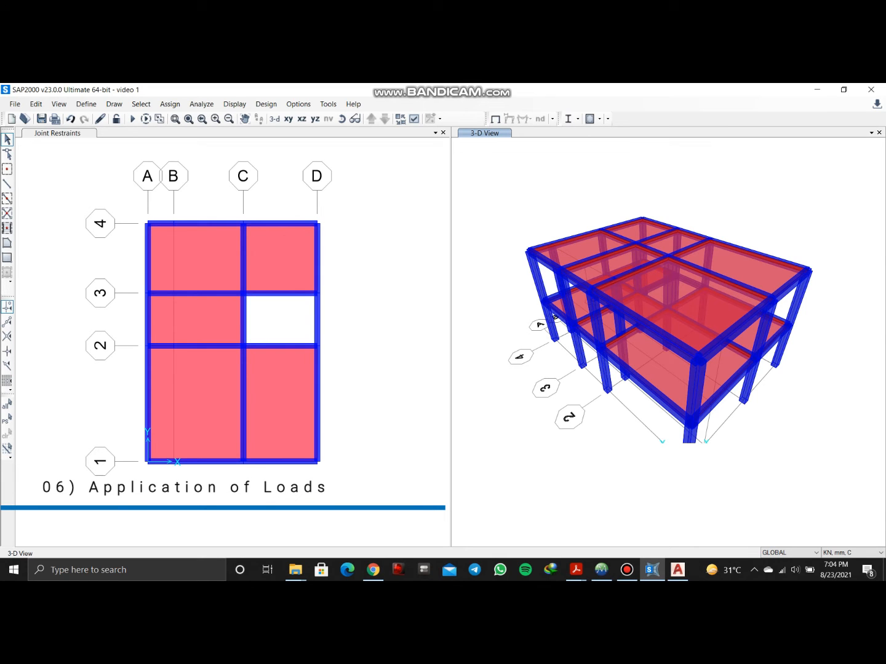
- Switch to AutoCAD and examine the wall layout on the floor plan, then return to SAP2000
click(677, 569)
middle_drag(611, 362, 628, 292)
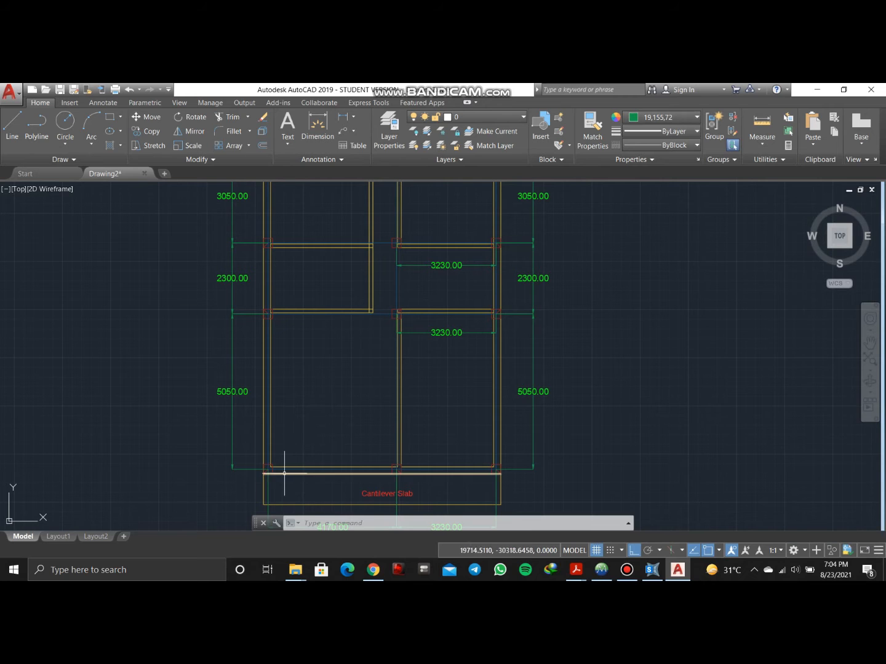
middle_drag(284, 264, 286, 373)
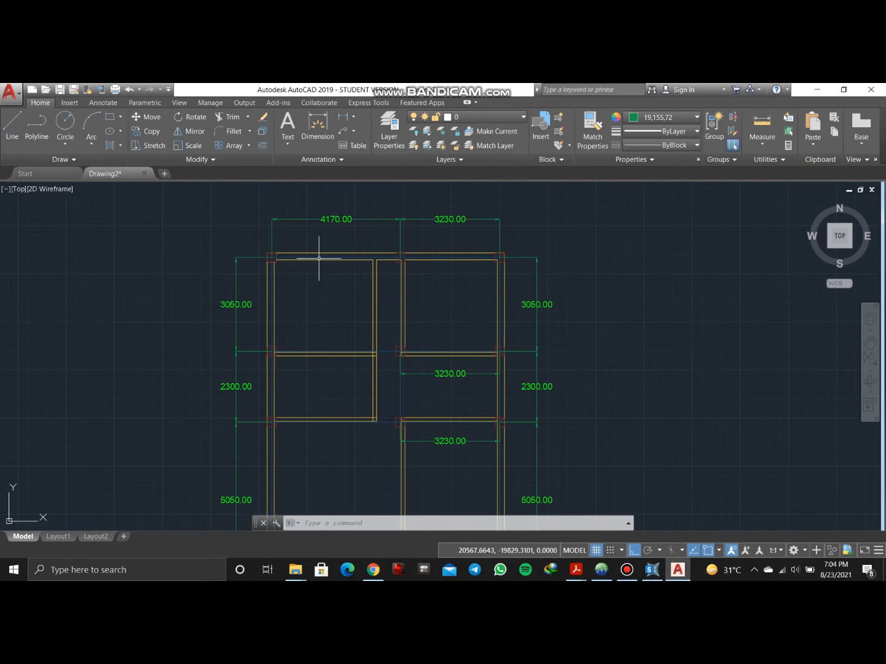
mouse_move(575, 360)
middle_down()
mouse_move(590, 342)
mouse_move(592, 380)
mouse_move(591, 370)
middle_up()
click(652, 570)
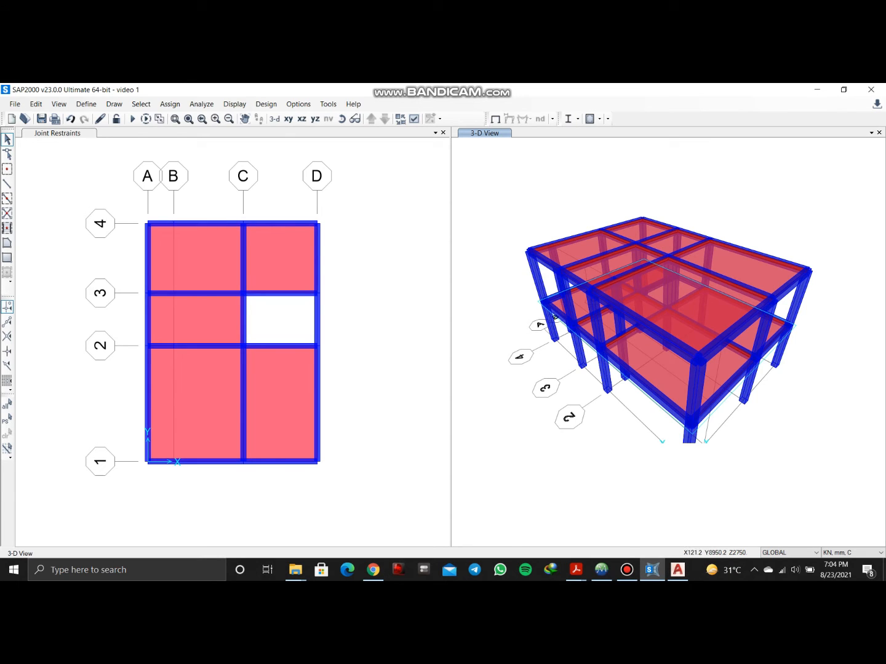
- Select all beams on the Z=2750 plan except the one on grid C between grids 2 and 3
click(148, 253)
click(192, 224)
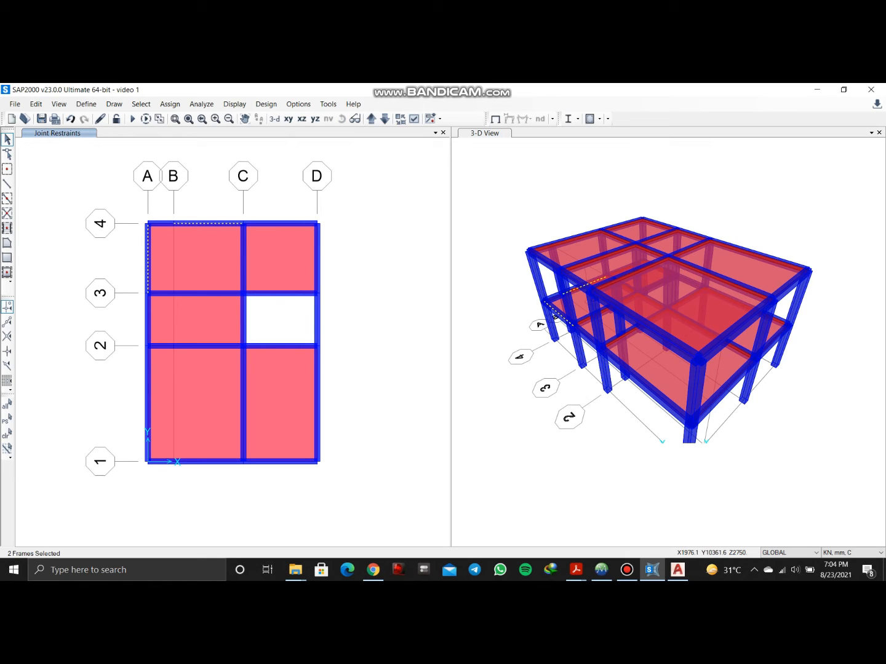
click(162, 222)
click(276, 224)
click(318, 245)
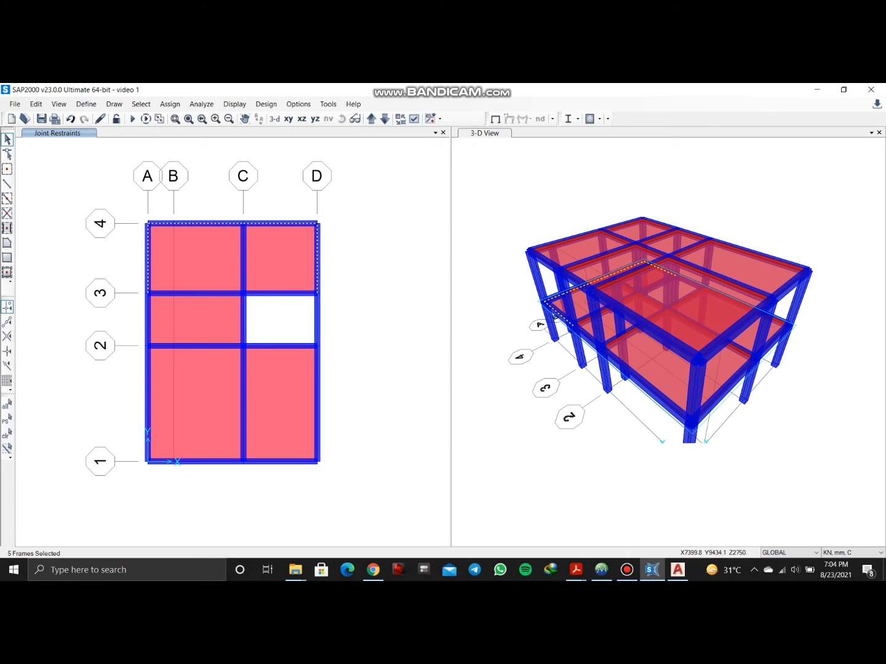
click(245, 259)
click(281, 292)
click(279, 346)
click(318, 321)
click(318, 394)
click(271, 463)
click(223, 462)
click(148, 404)
click(147, 320)
click(200, 293)
click(147, 257)
click(210, 347)
click(243, 393)
- Compare the selected beams with the wall positions on the AutoCAD floor plan
click(677, 569)
click(678, 569)
click(678, 570)
click(677, 569)
click(677, 570)
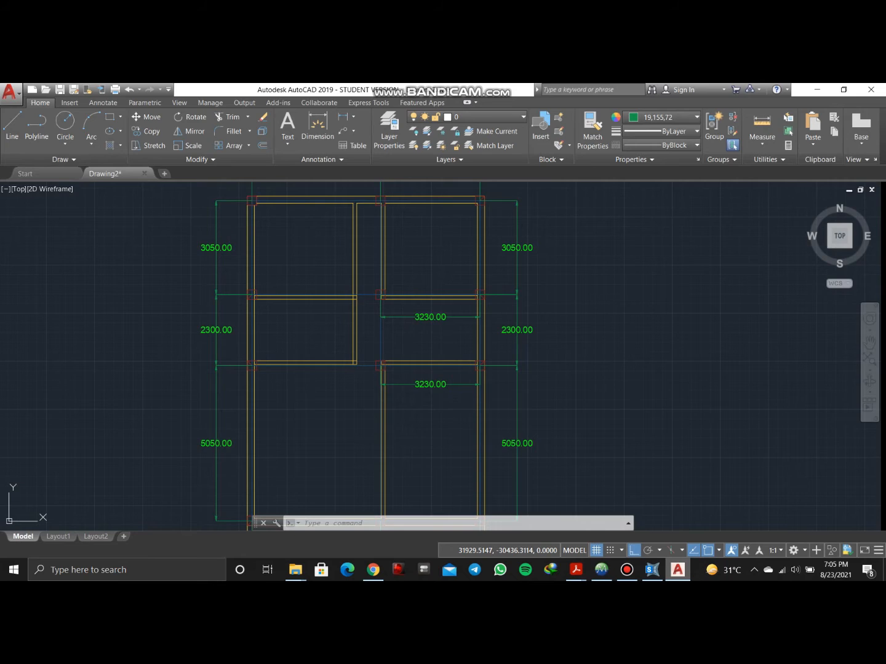
click(678, 570)
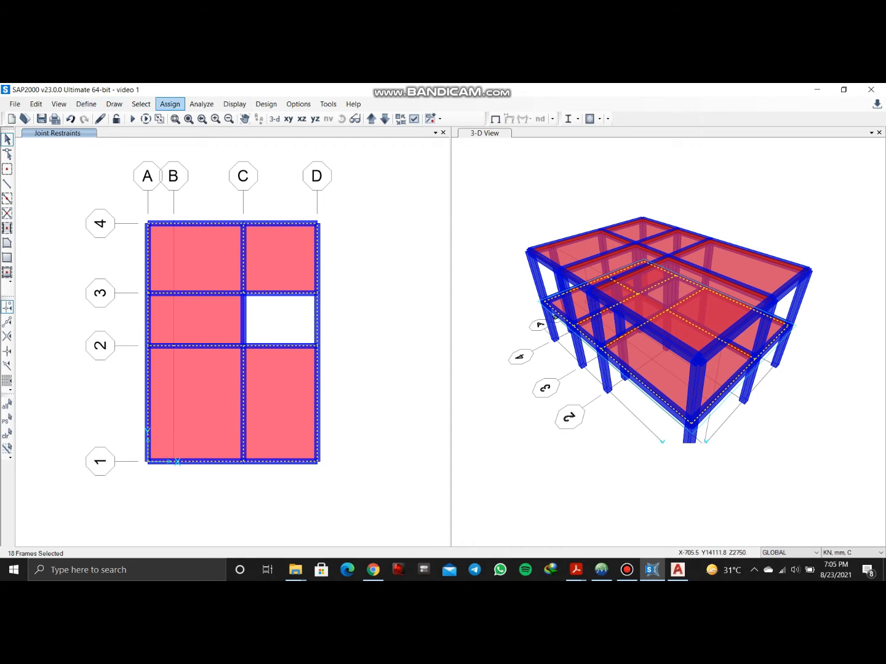
- Start a frame distributed load assignment for the selected beams with the wall load pattern, GLOBAL coordinates and Gravity direction
click(169, 104)
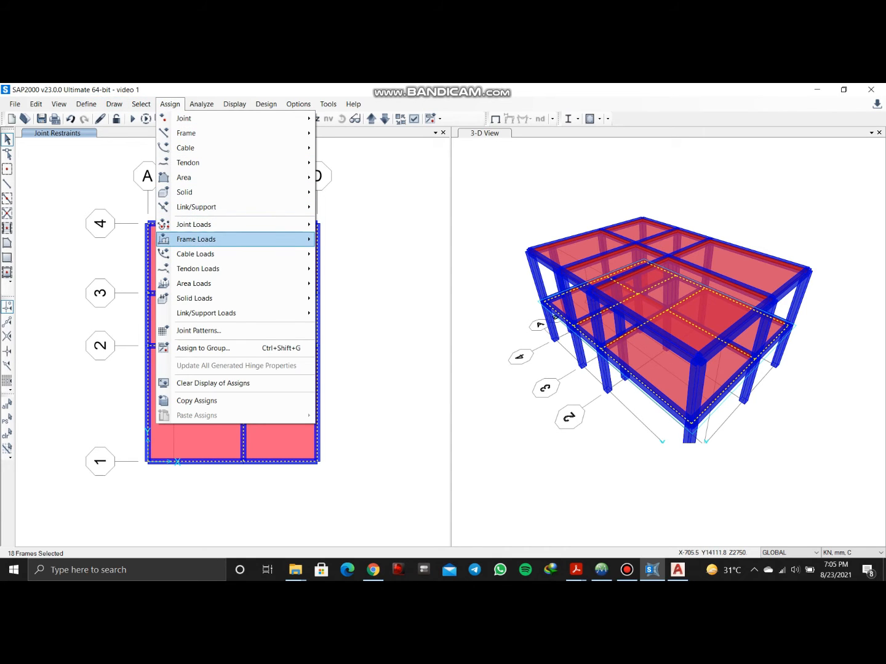
mouse_move(235, 239)
click(358, 274)
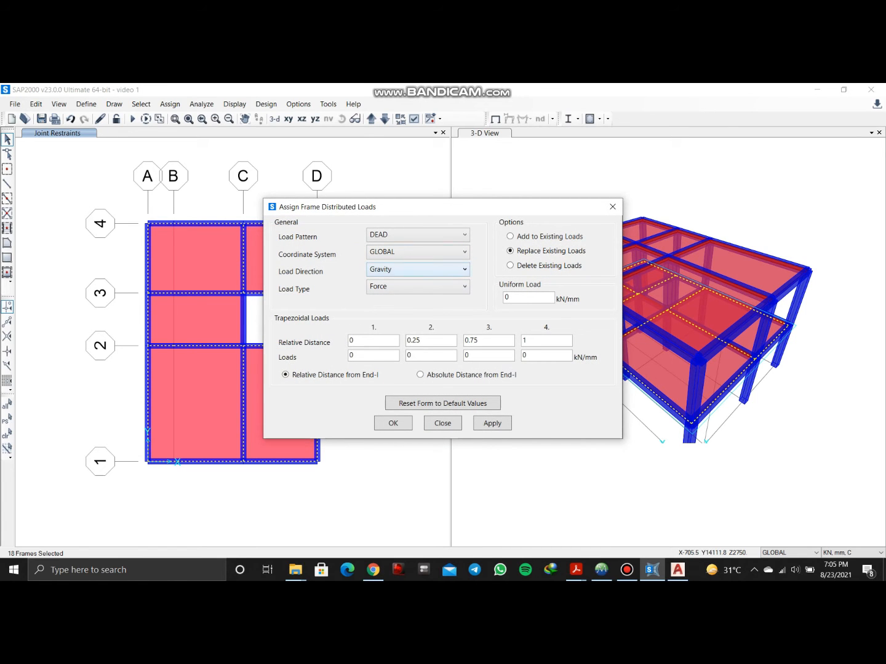
click(417, 236)
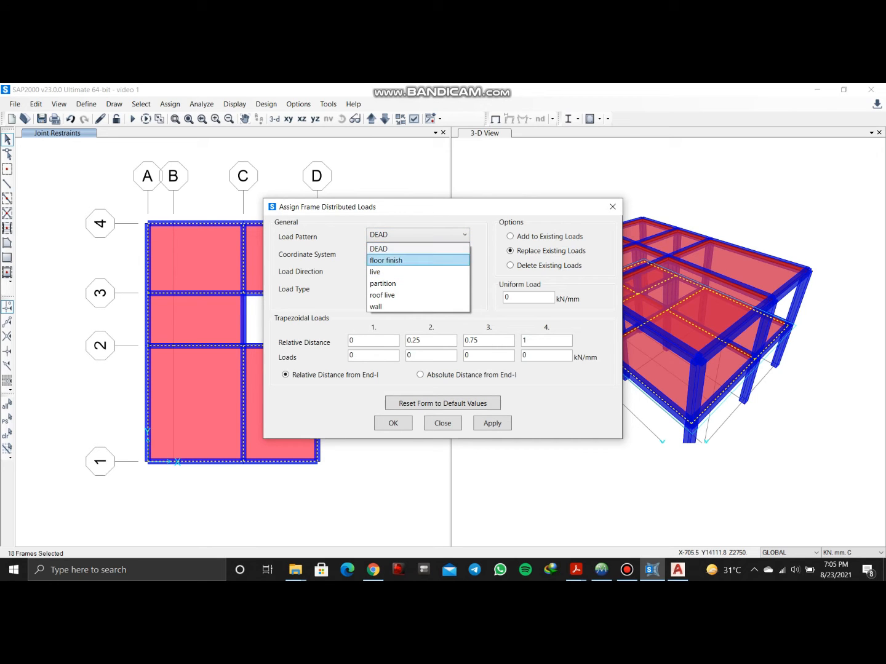
click(418, 306)
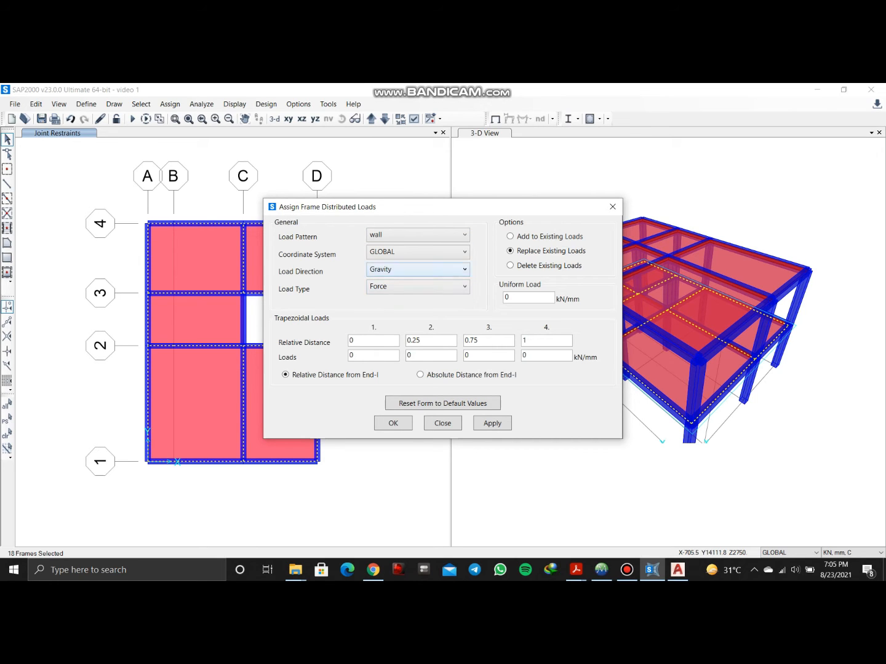
click(424, 253)
click(425, 251)
click(423, 269)
click(425, 270)
key(Tab)
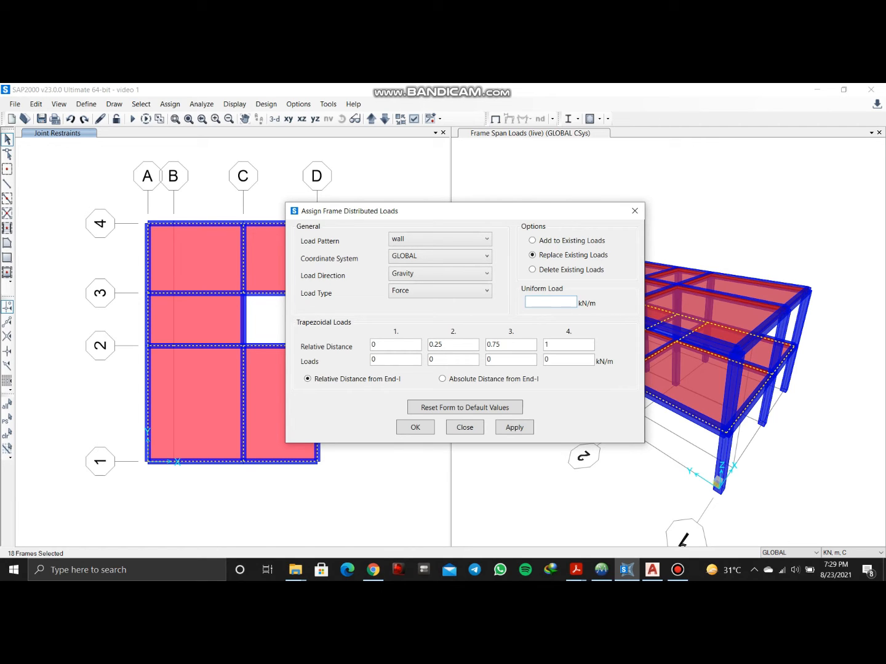
- Set the wall's uniform load to 12.144 kN/m and apply it to the selected beams
text(19.25)
text(0.23*2.75)
key(Return)
click(415, 427)
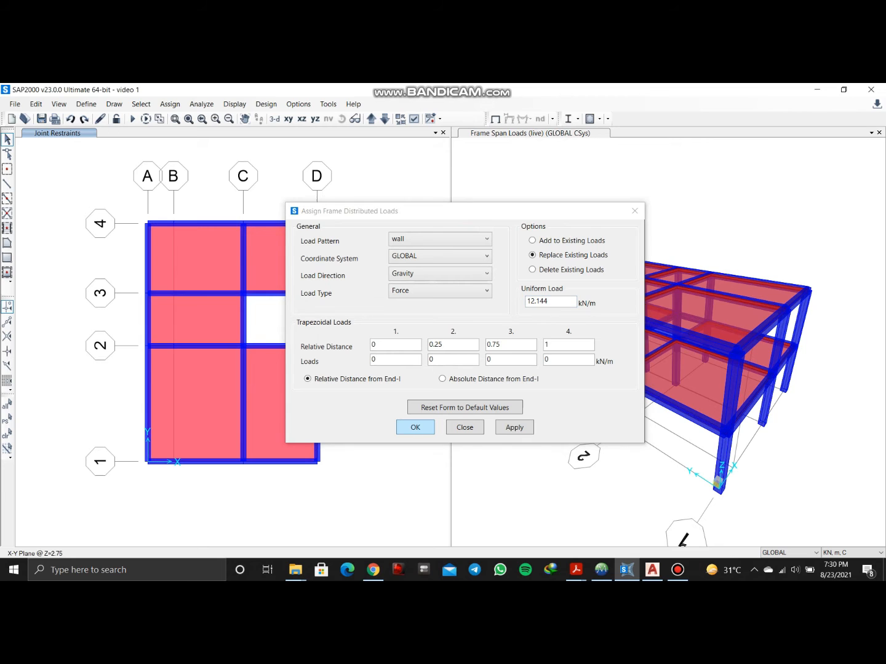
- Set the 3-D view's display options to the Standard view type
click(530, 134)
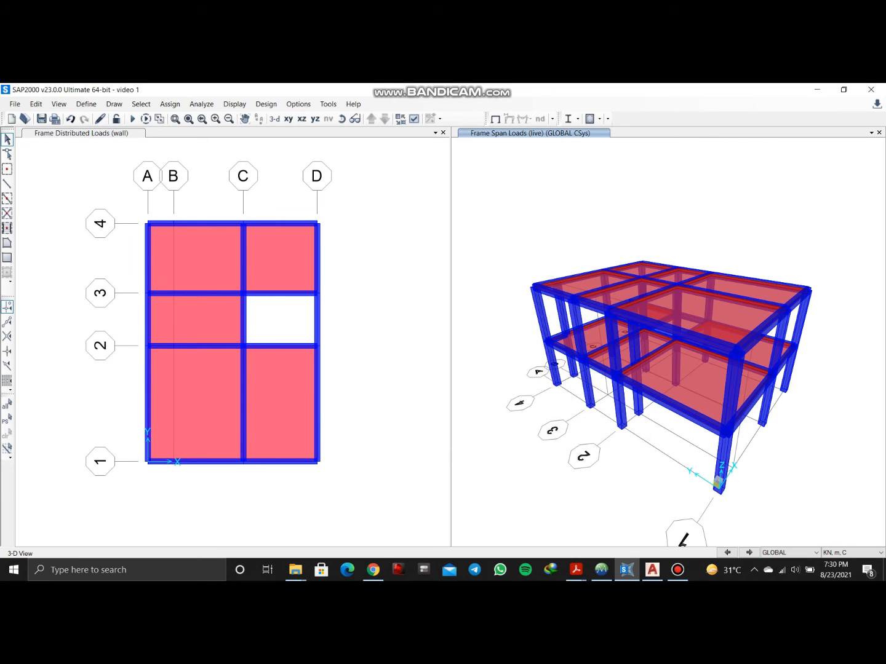
click(414, 119)
click(412, 177)
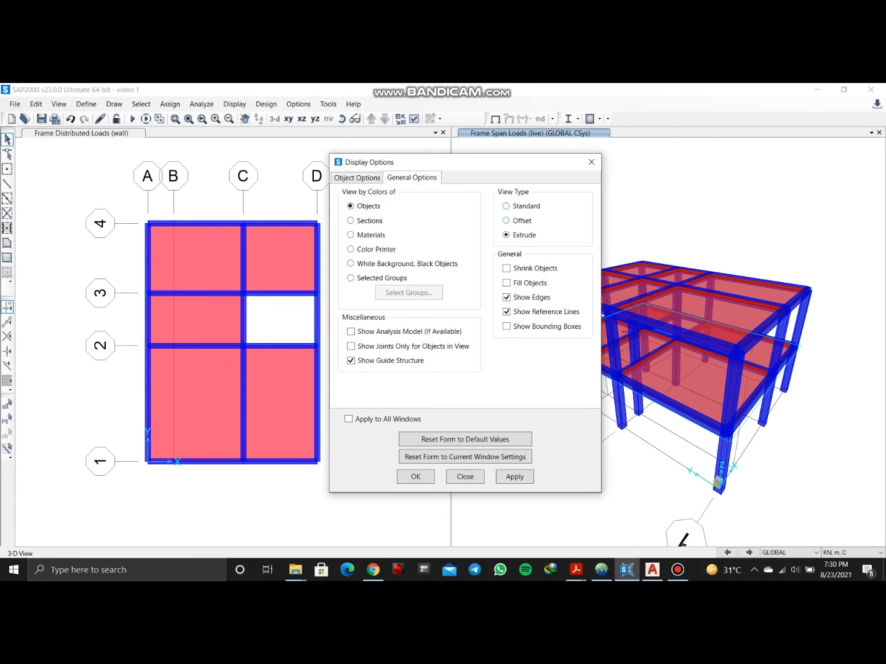
click(415, 477)
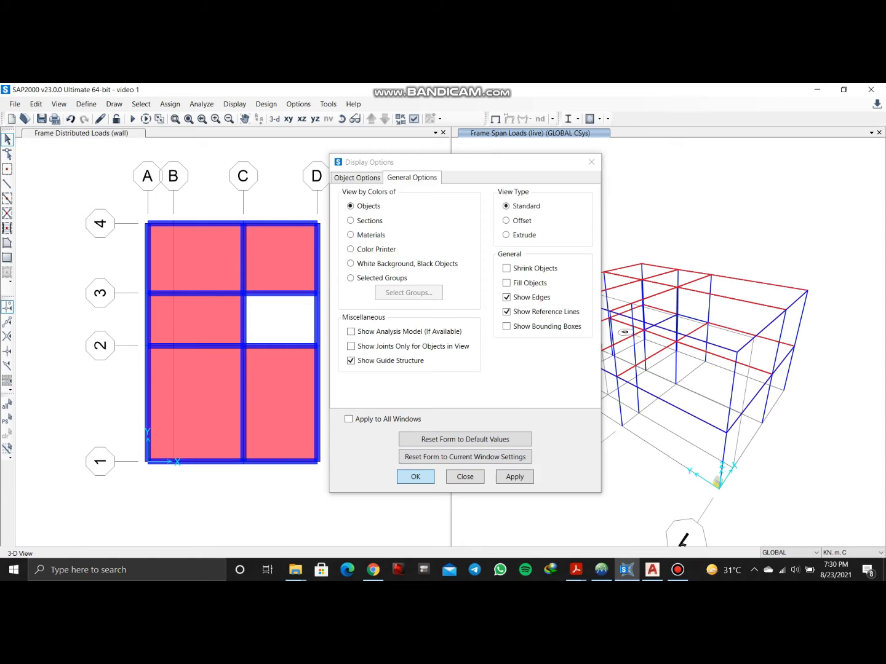
- Display the wall pattern's frame span loading forces with their values in the 3-D view and inspect them from different angles
click(234, 104)
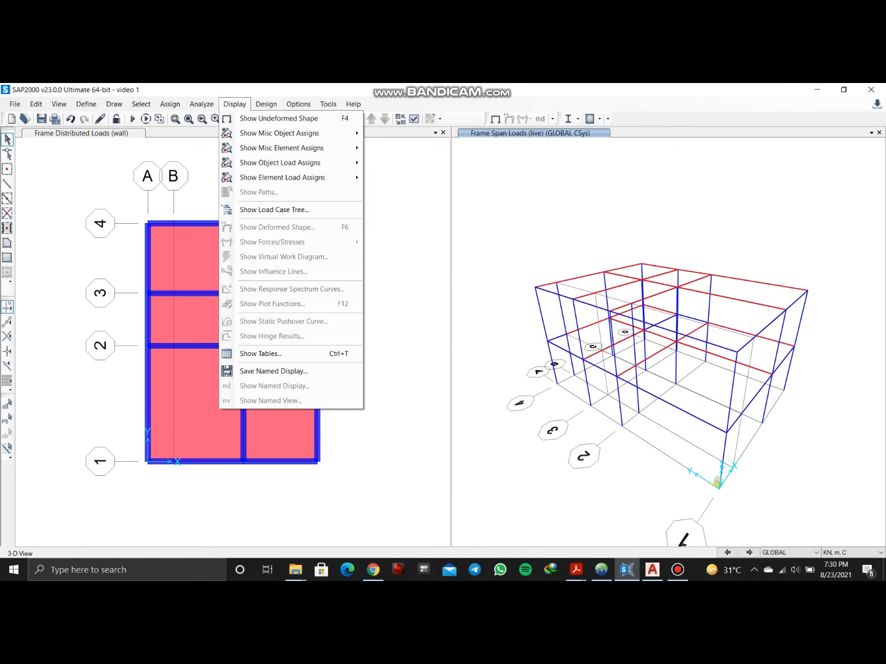
mouse_move(279, 162)
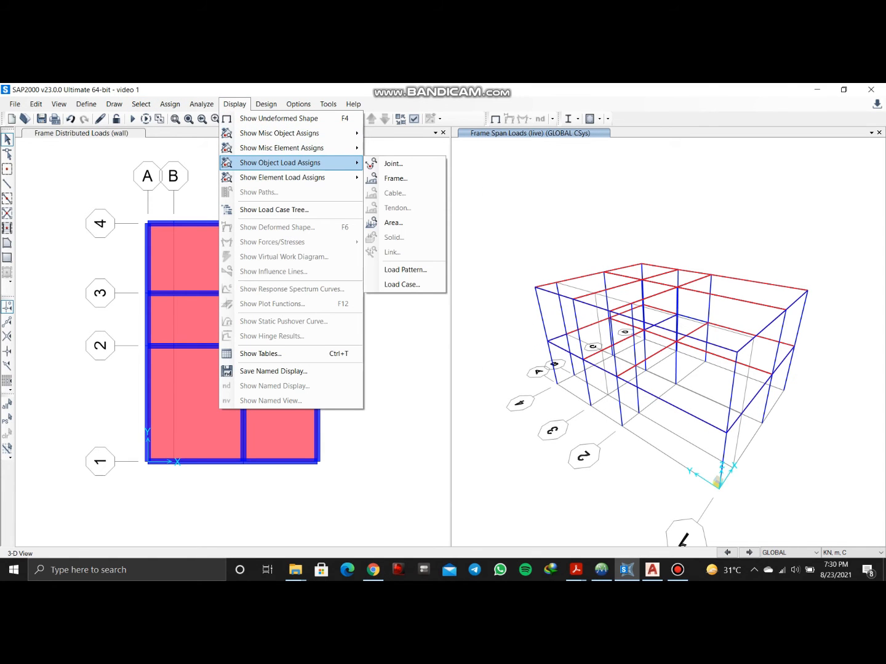
click(395, 179)
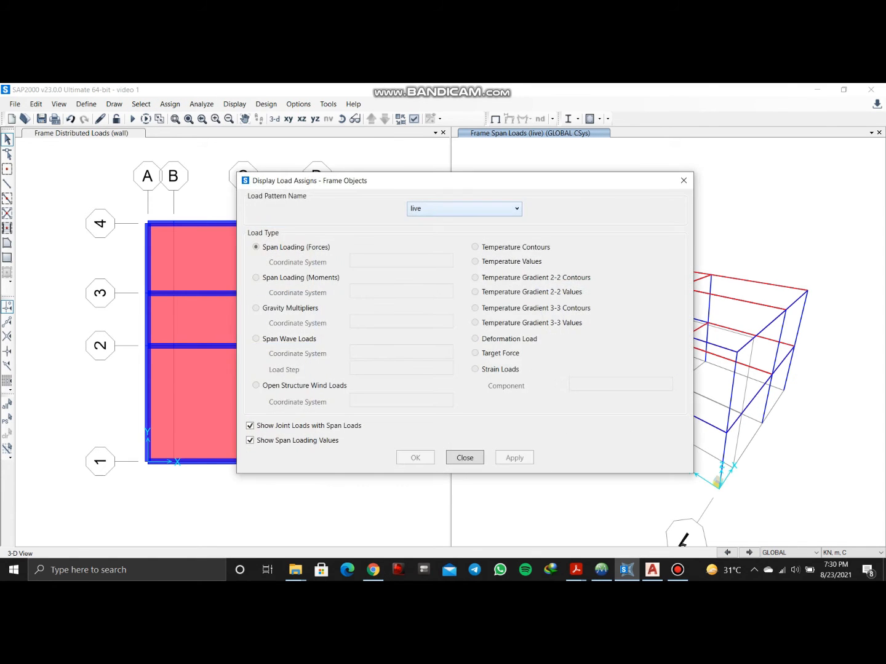
click(464, 208)
click(455, 281)
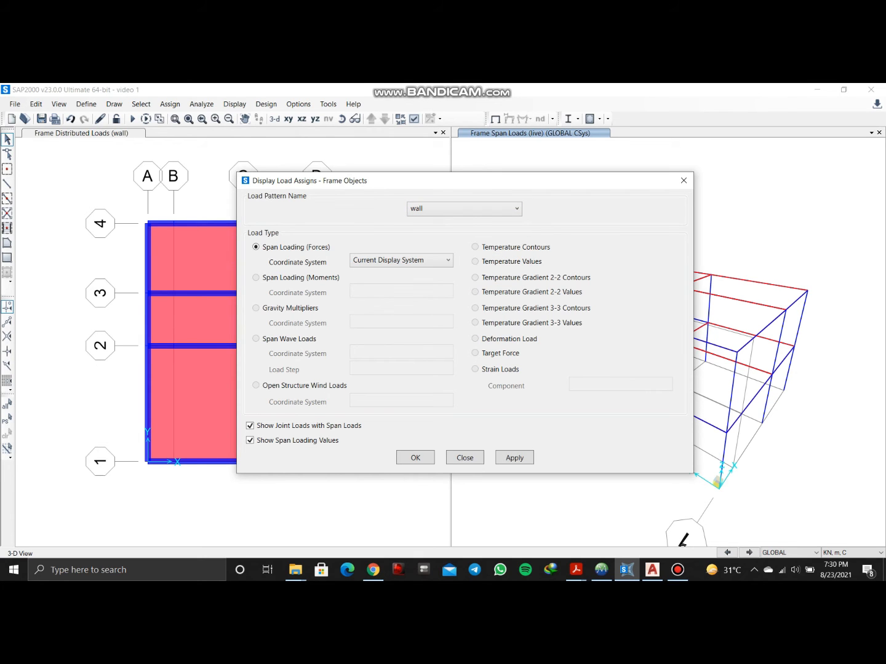
click(416, 457)
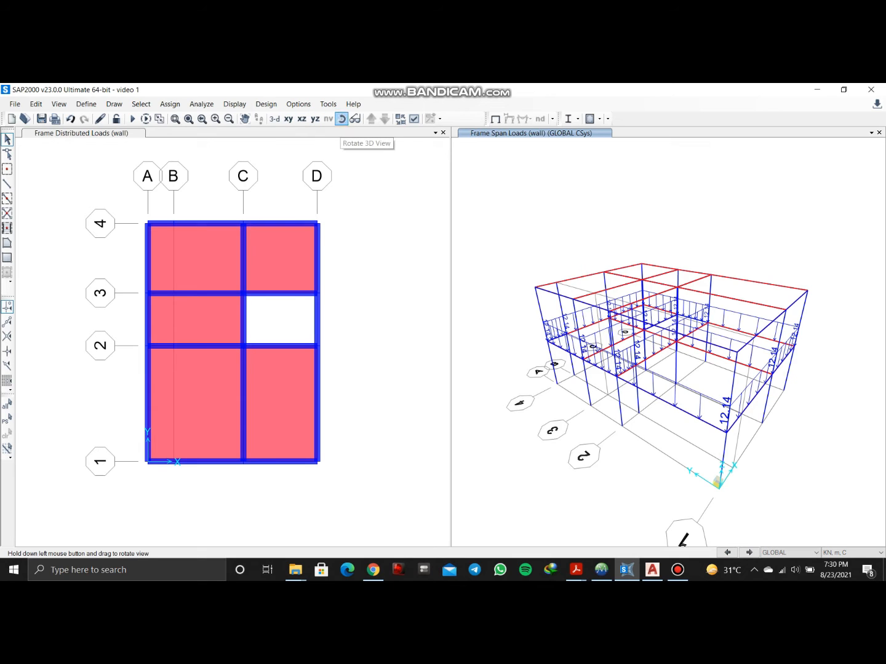
drag(683, 369, 588, 370)
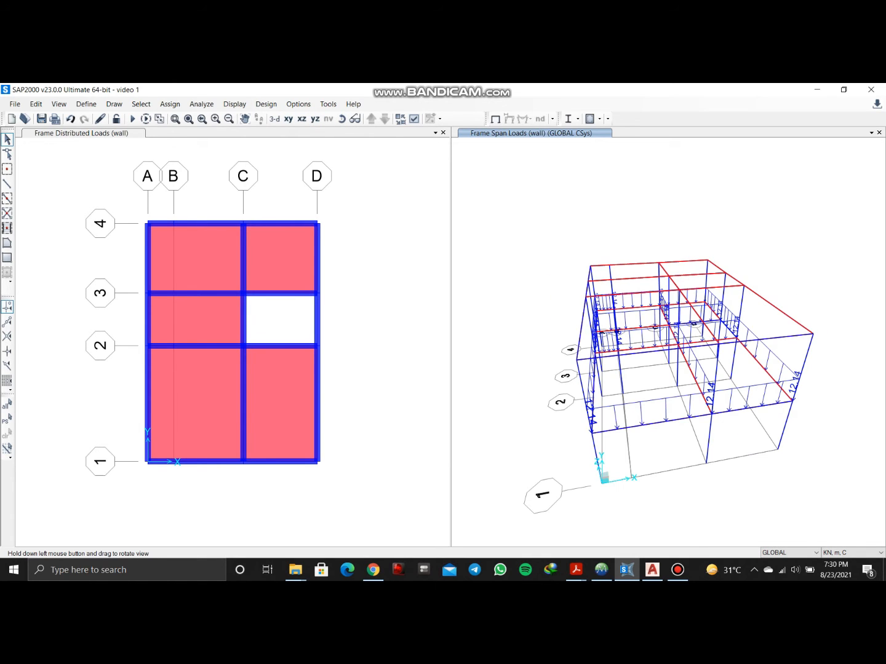
click(342, 119)
drag(694, 374, 587, 366)
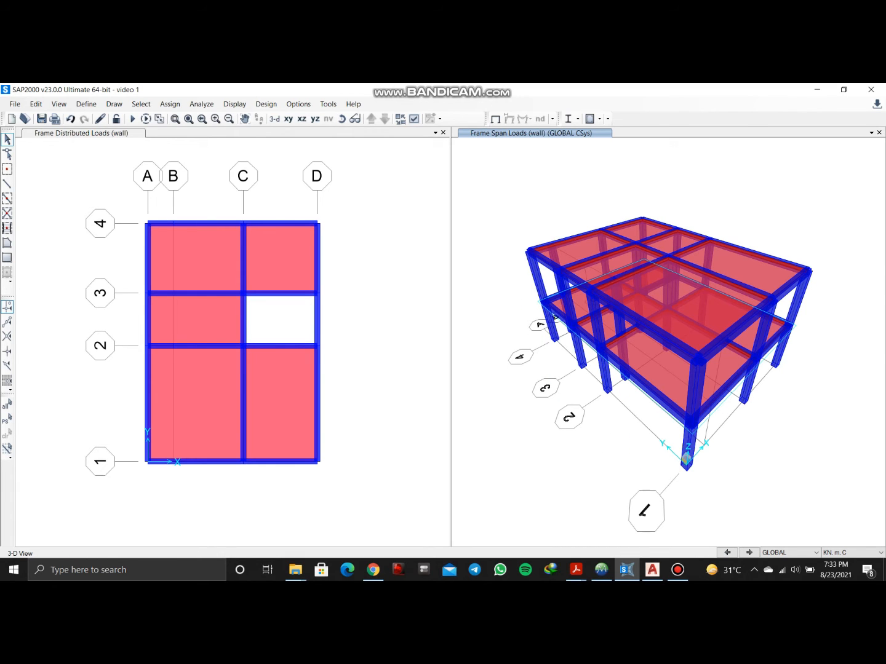
- Select all area objects that have the Slab section
click(375, 247)
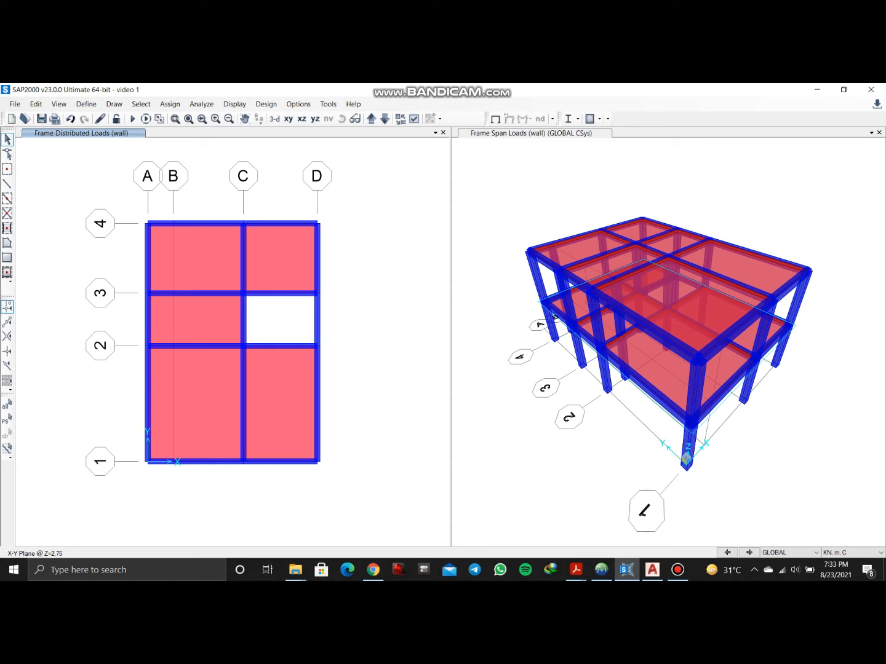
click(141, 103)
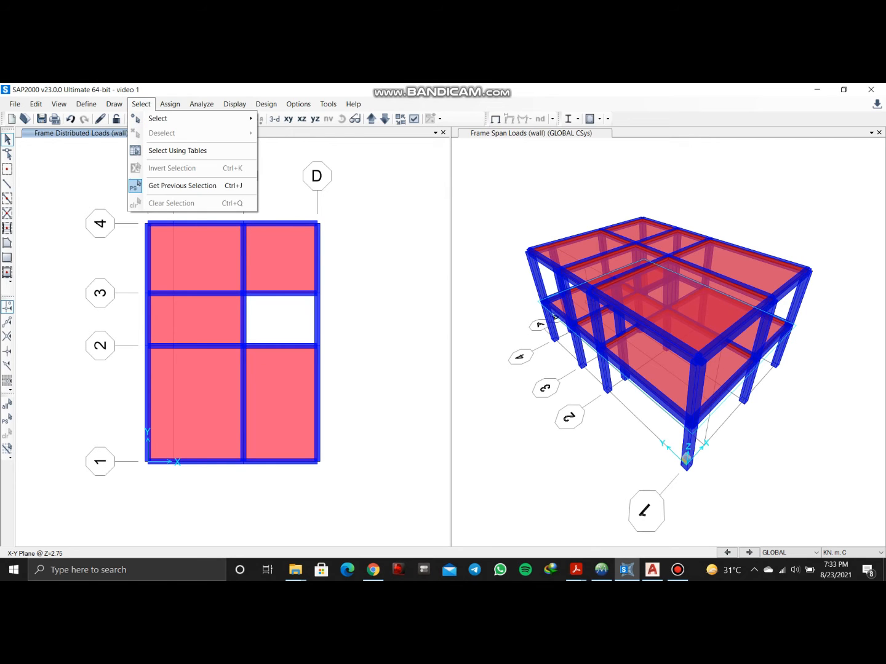
mouse_move(184, 118)
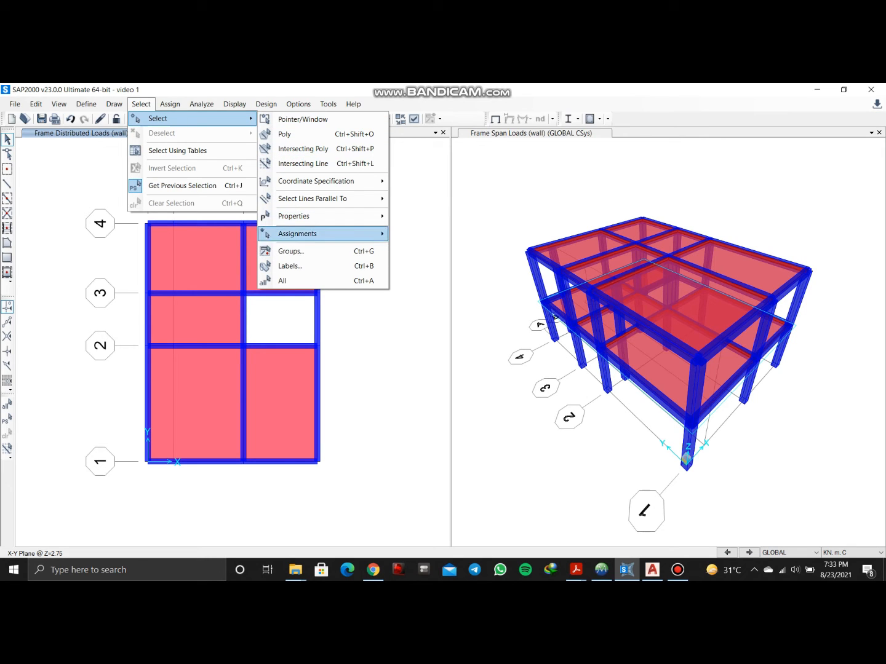
mouse_move(294, 216)
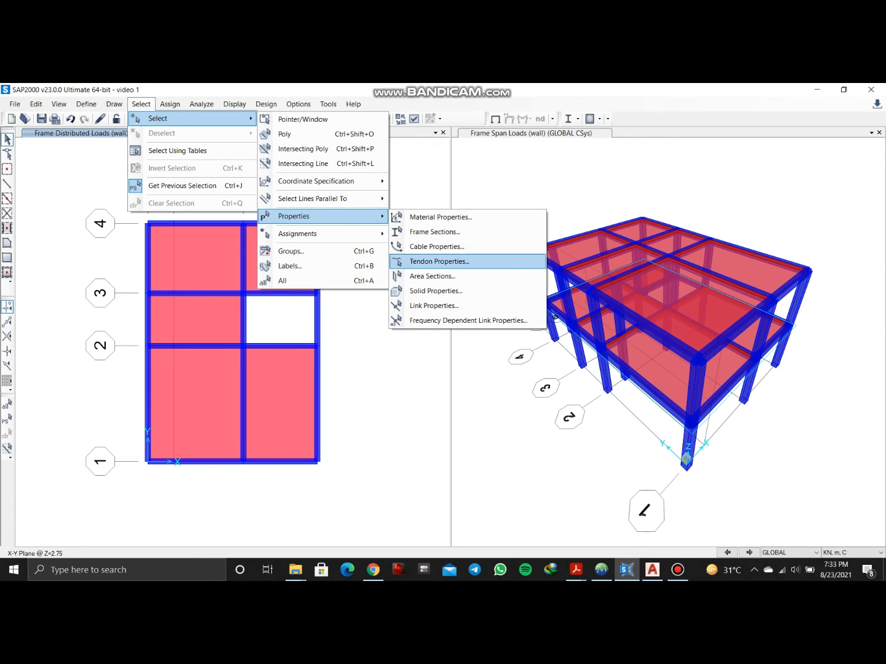
click(432, 276)
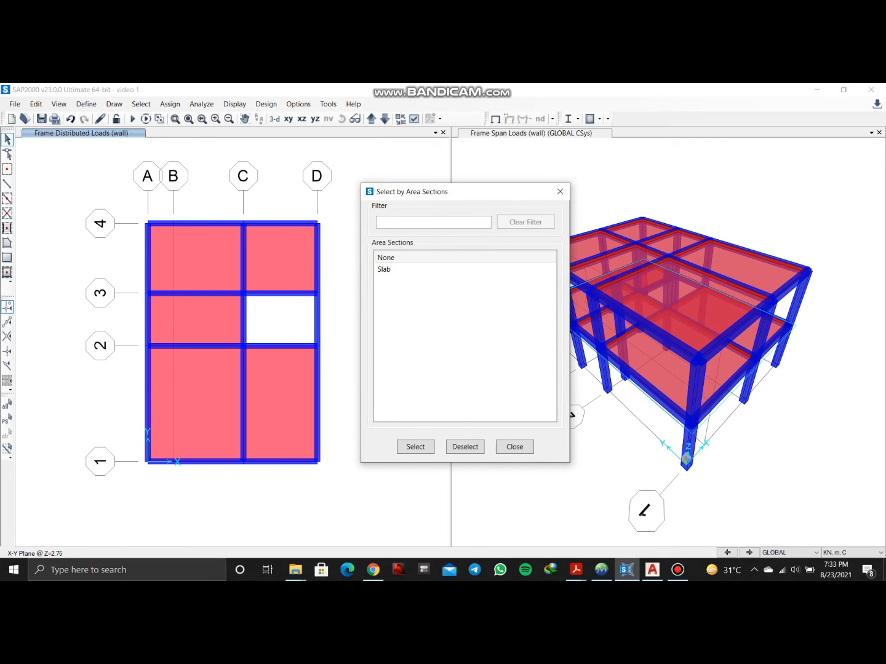
click(418, 270)
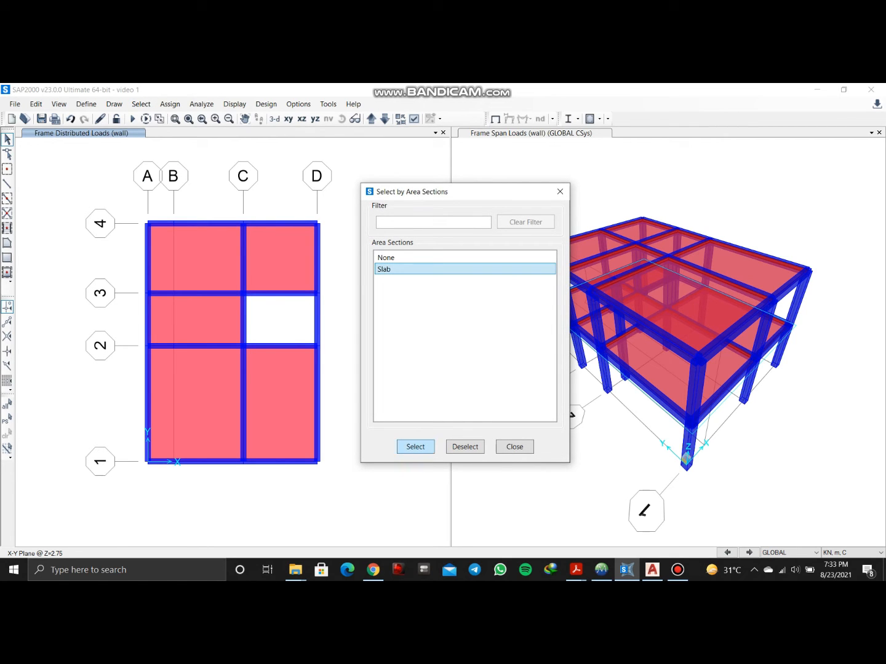
click(415, 446)
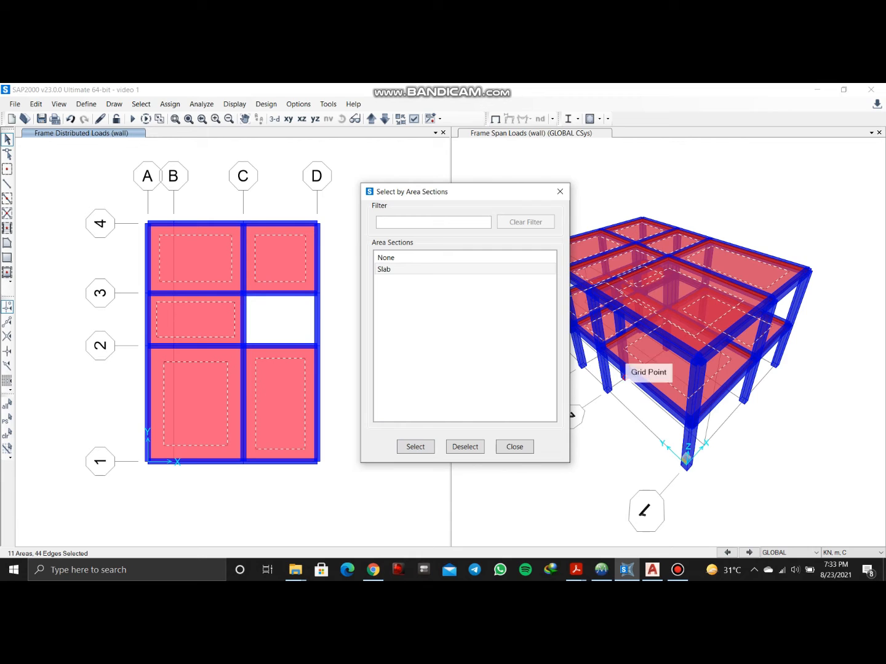
click(560, 192)
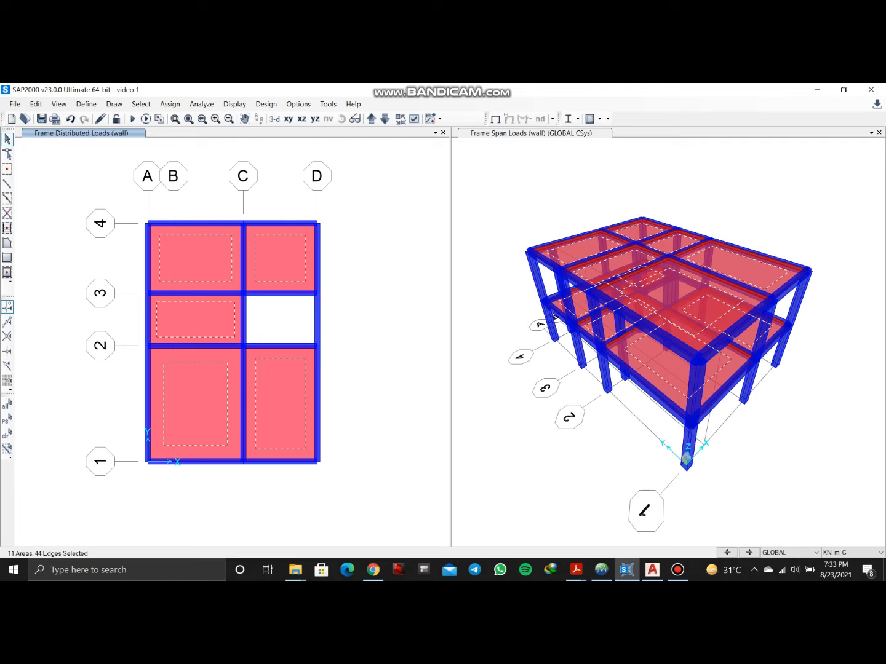
- Assign a uniform shell load of 1 kN/m² in the Gravity direction to the selected slabs under the floor finish pattern
click(170, 104)
mouse_move(184, 118)
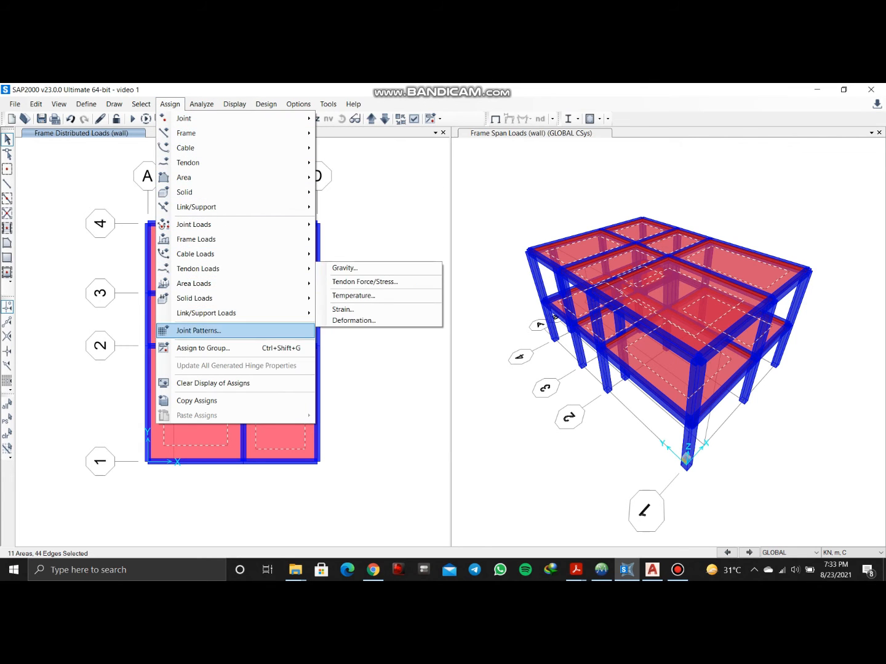
mouse_move(194, 283)
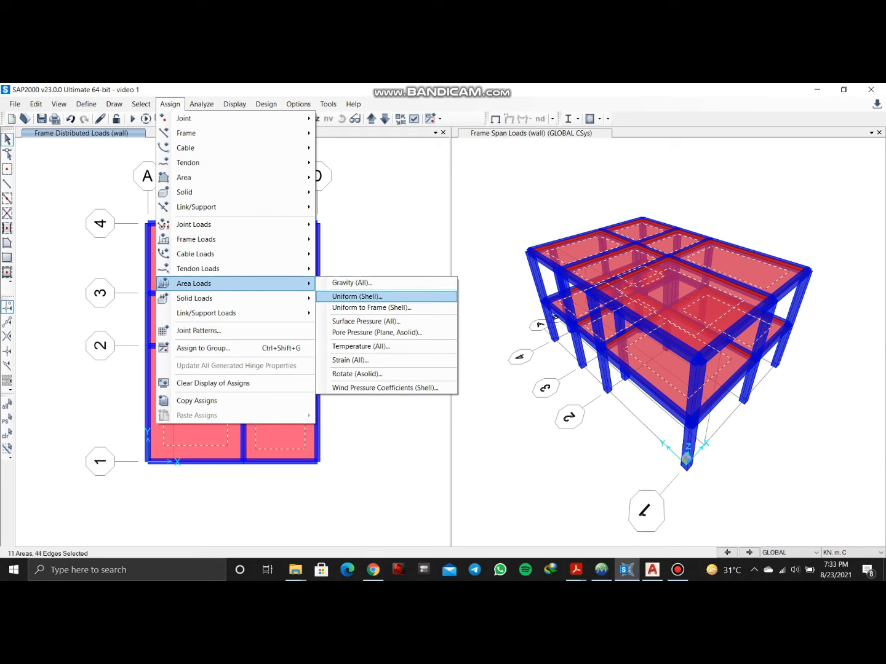
click(356, 297)
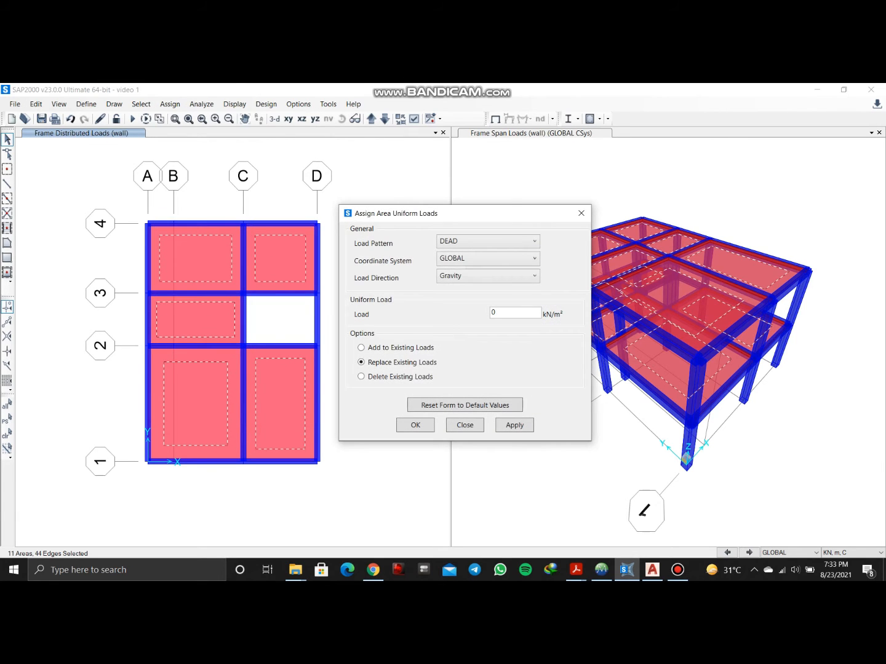
click(487, 241)
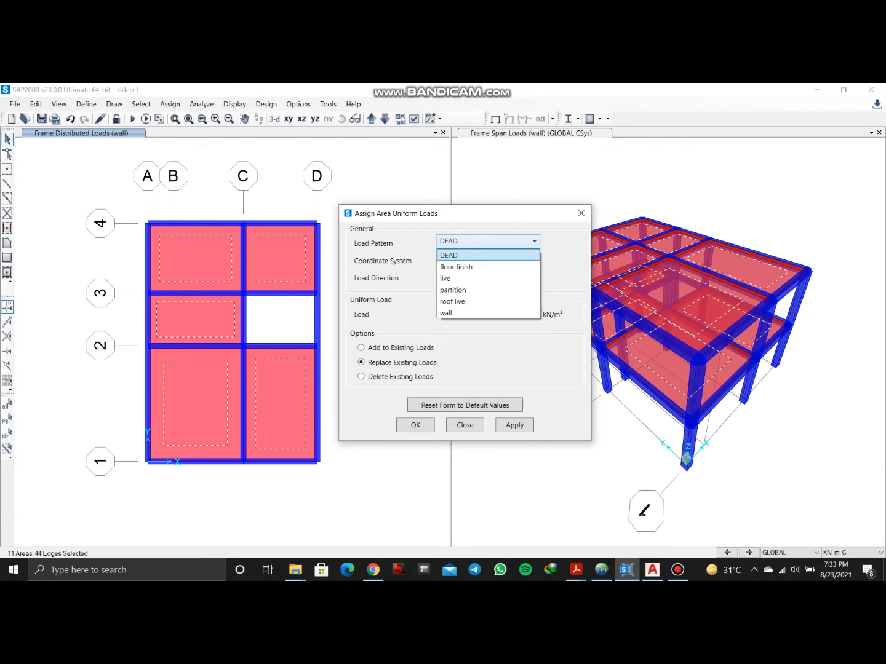
click(456, 267)
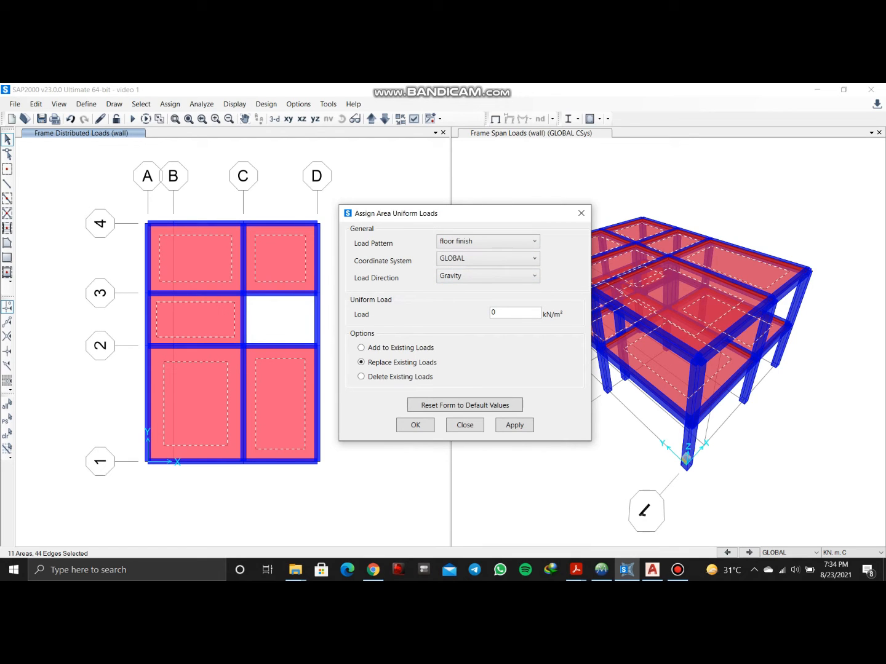
double_click(496, 312)
text(1)
key(Tab)
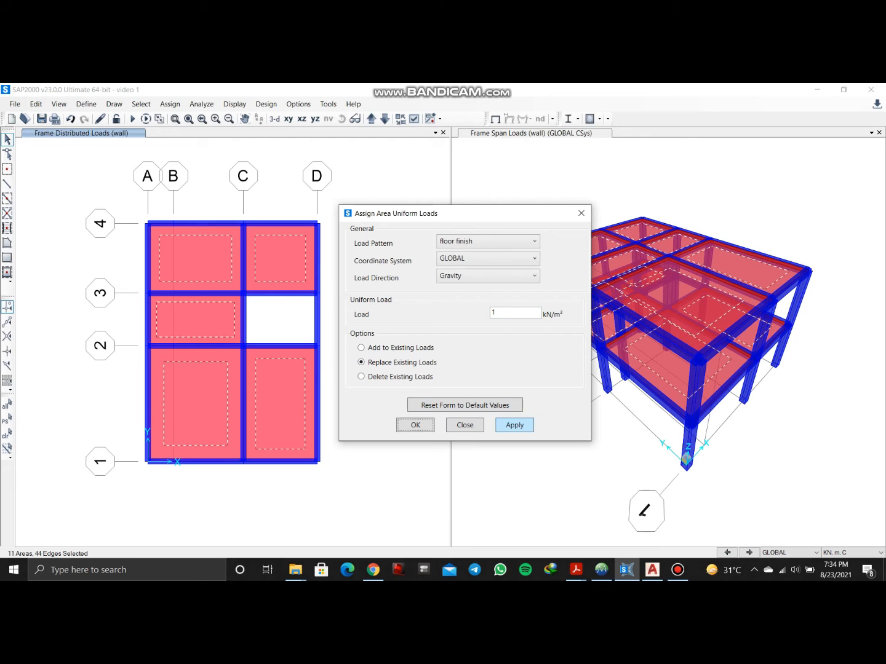
click(513, 425)
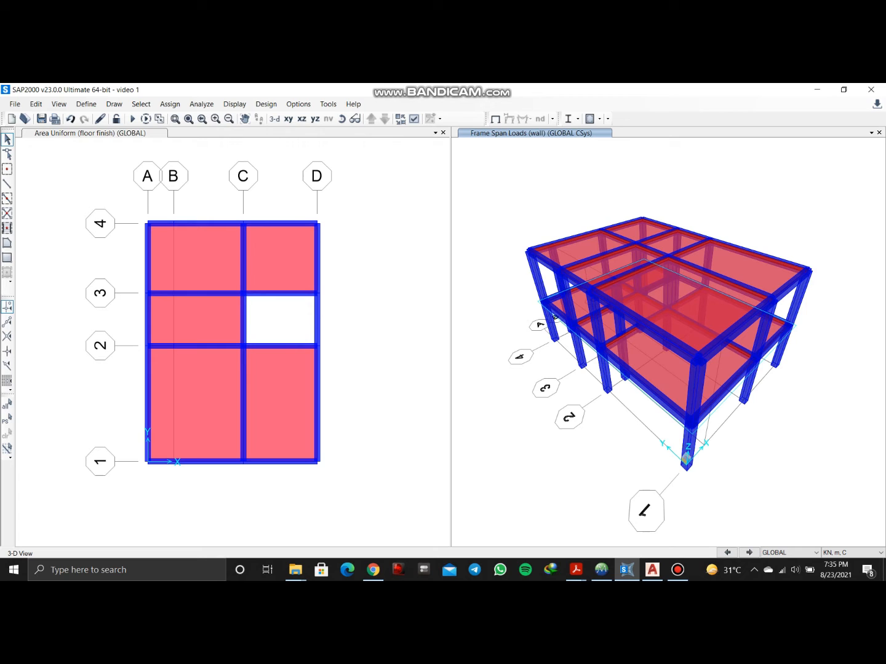
- Reselect the previous slabs and deselect the six roof panels in the Z=5.65 plan, keeping only the lower floor slabs selected
click(8, 420)
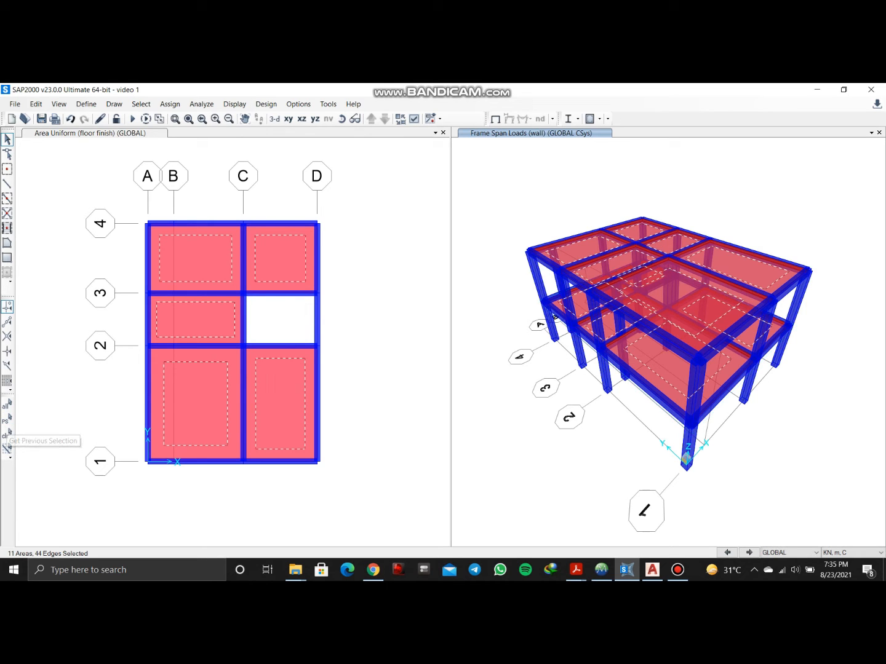
click(372, 209)
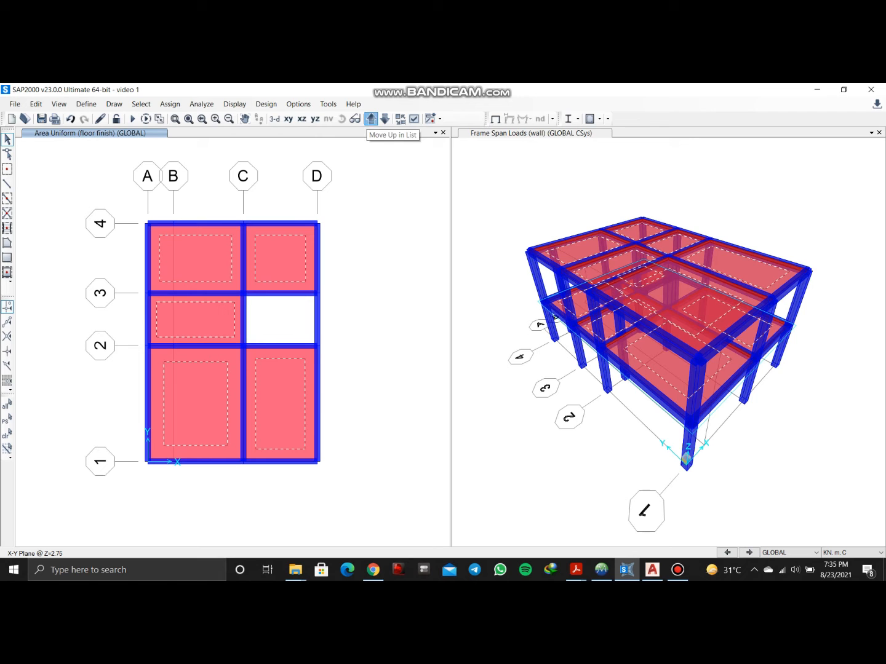
click(371, 119)
click(206, 262)
click(278, 261)
click(278, 318)
click(209, 320)
click(200, 397)
click(279, 397)
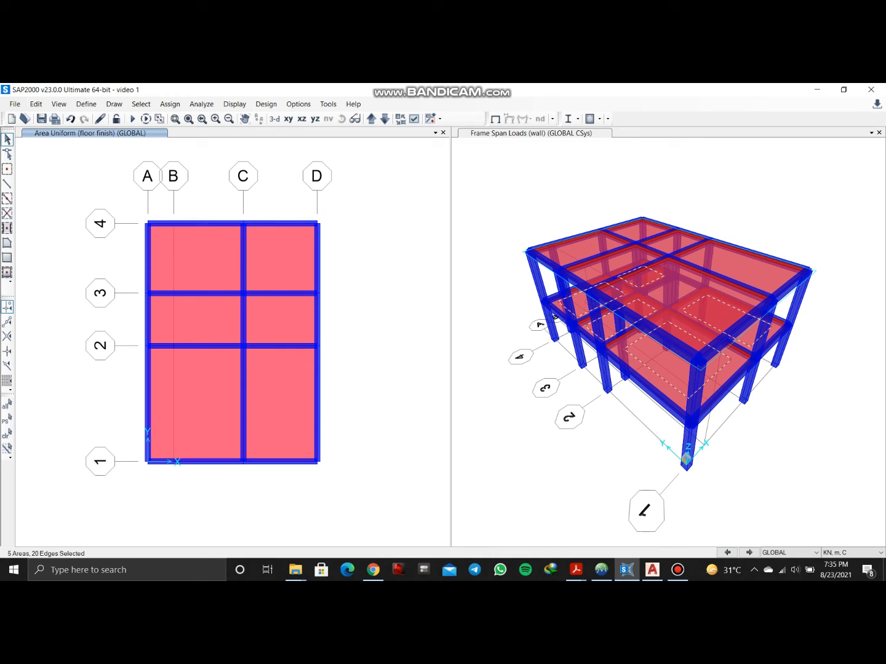
- Assign a uniform shell load of 1 kN/m² in the Gravity direction to the lower floor slabs under the partition pattern
click(170, 104)
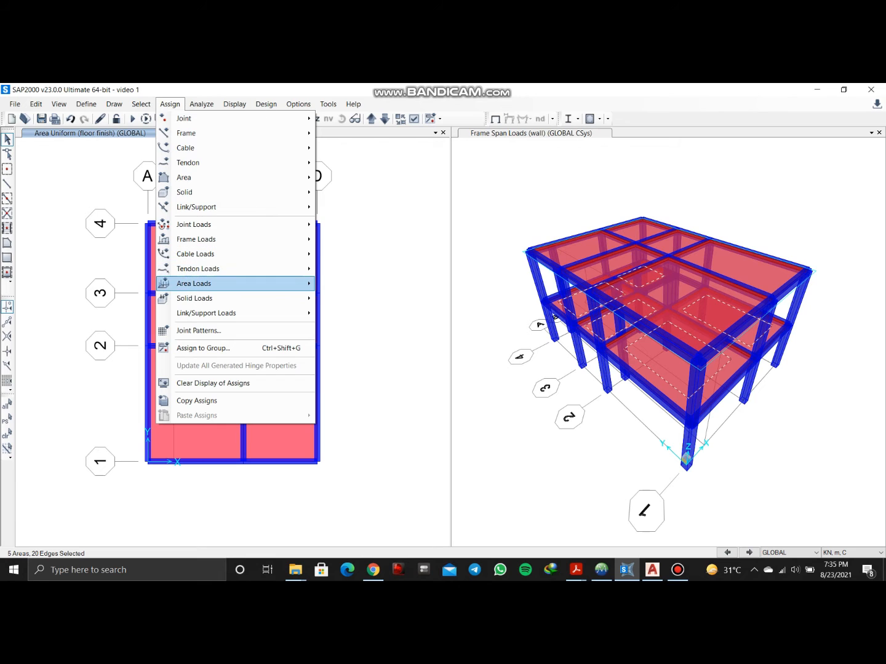
mouse_move(277, 283)
click(350, 296)
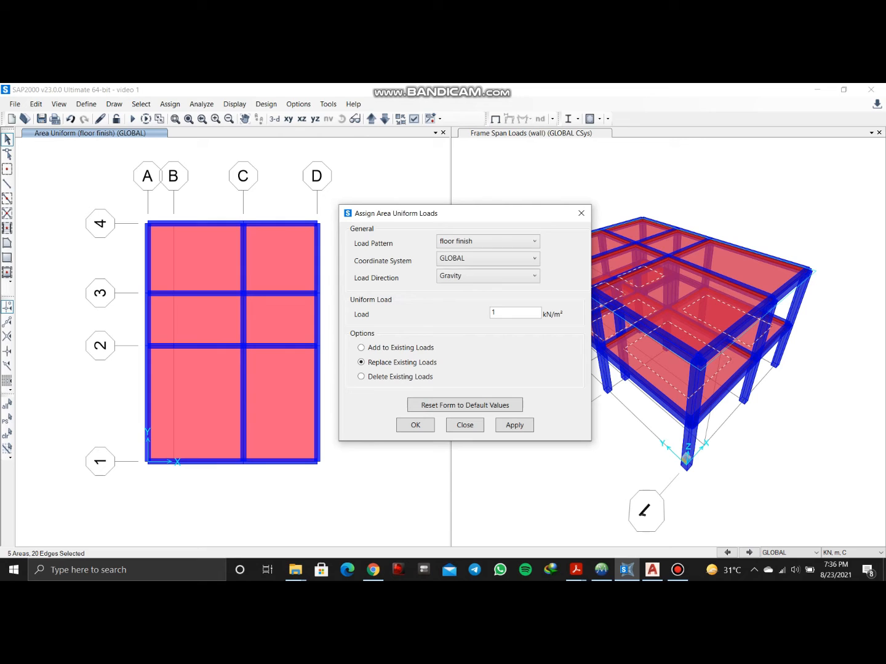
click(488, 240)
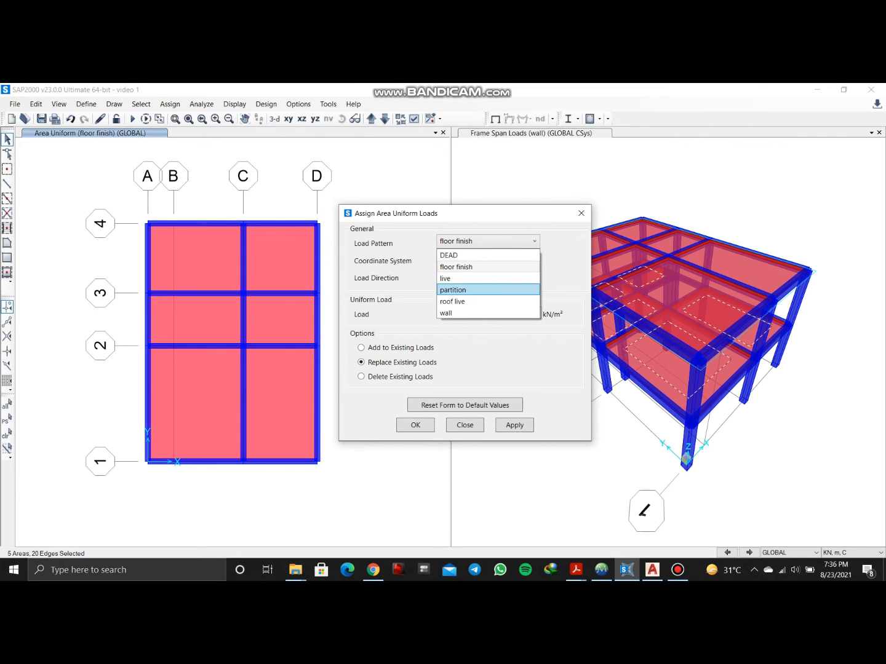
click(488, 290)
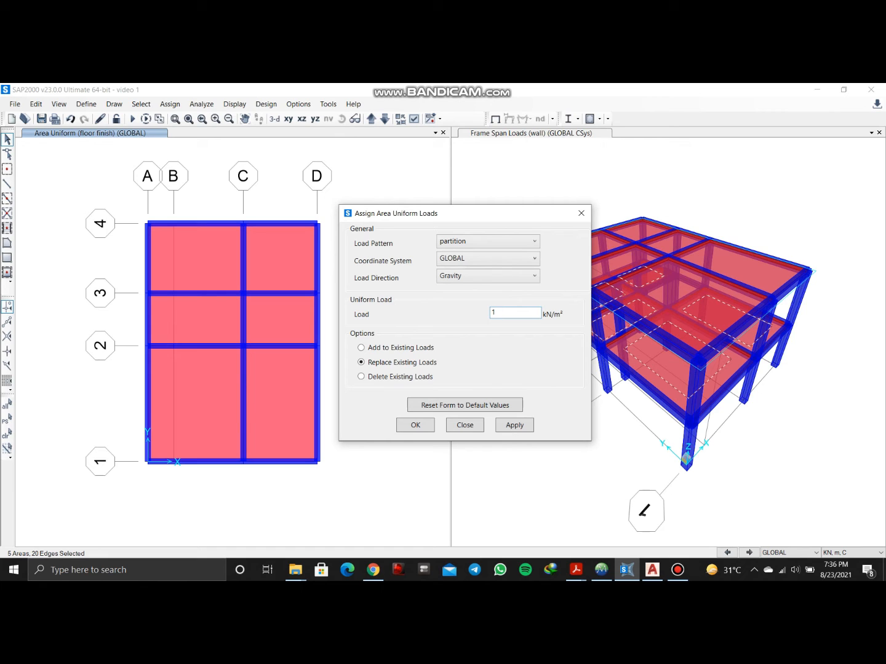
click(514, 425)
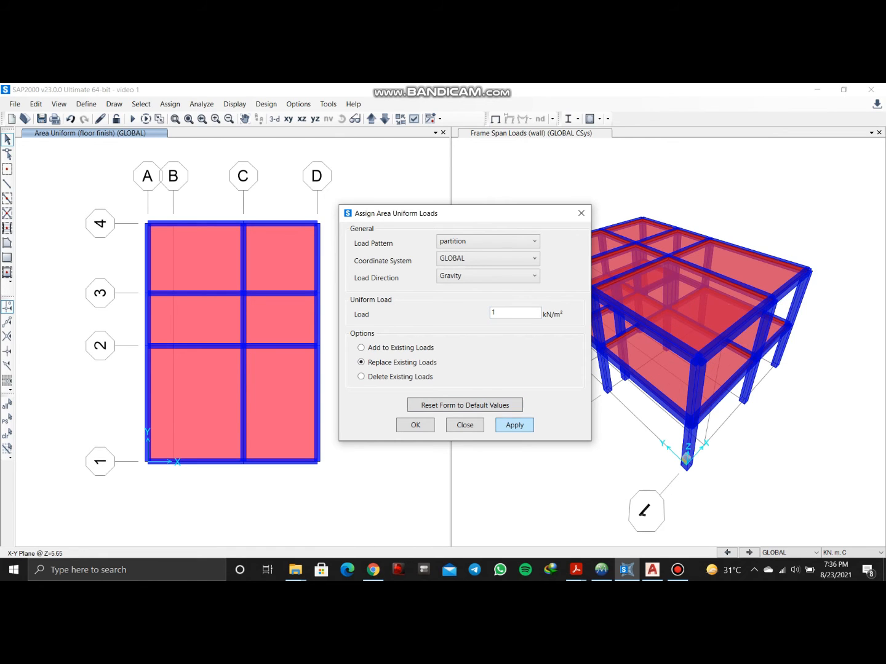
click(415, 425)
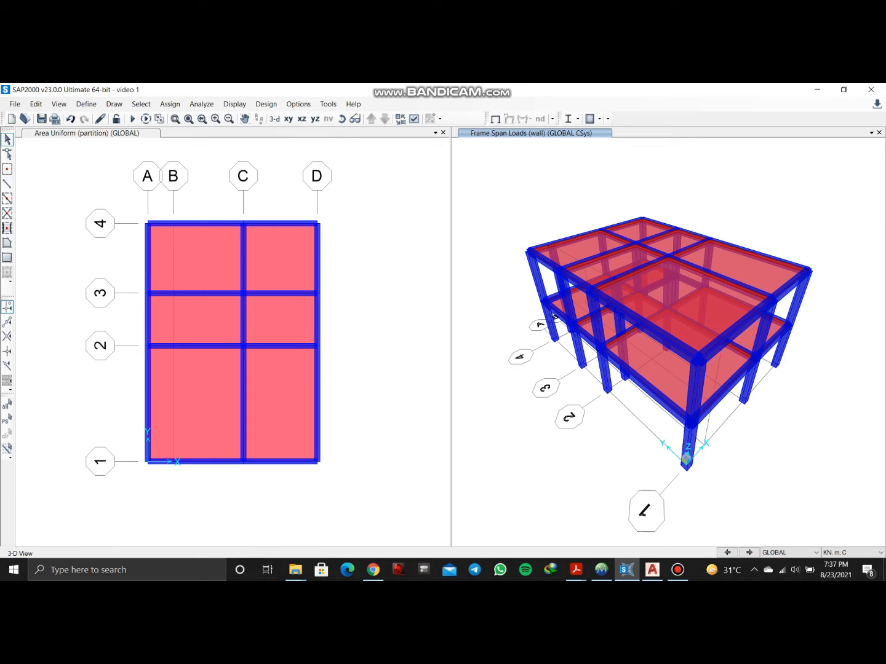
- Reselect the previous lower floor slabs and assign them a uniform shell load of 2 kN/m² in the Gravity direction under the live pattern
click(7, 419)
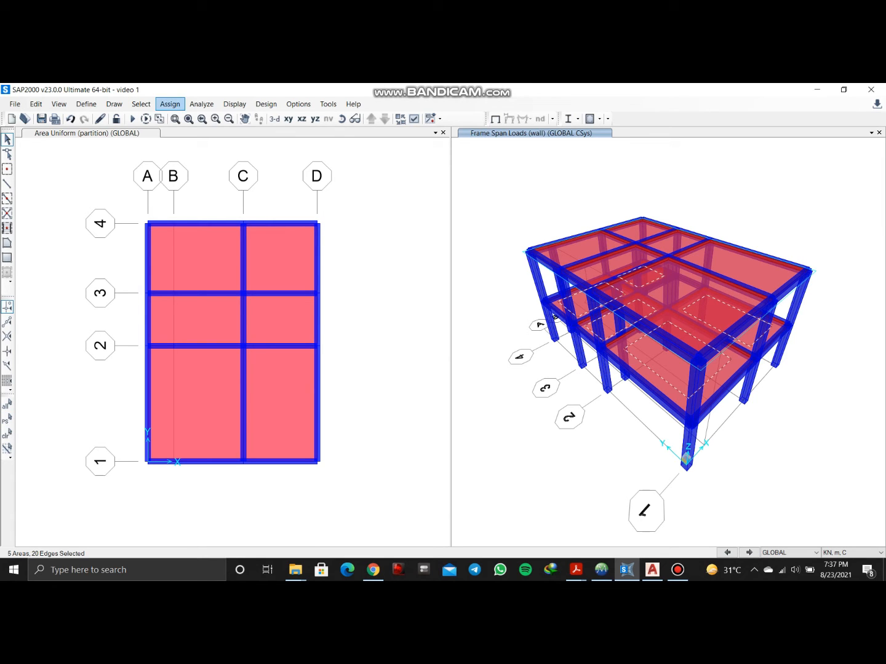
click(169, 104)
mouse_move(235, 284)
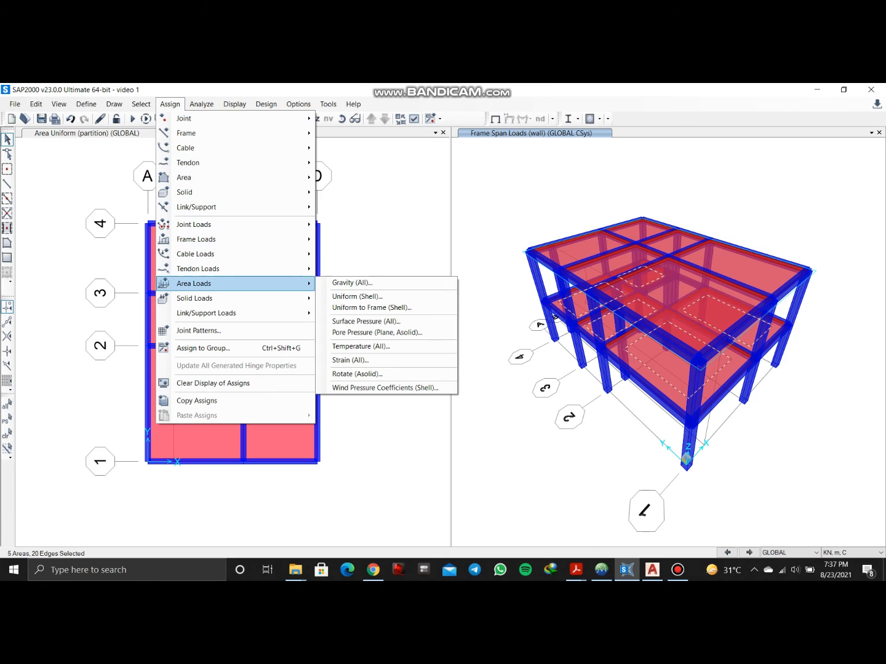
click(357, 297)
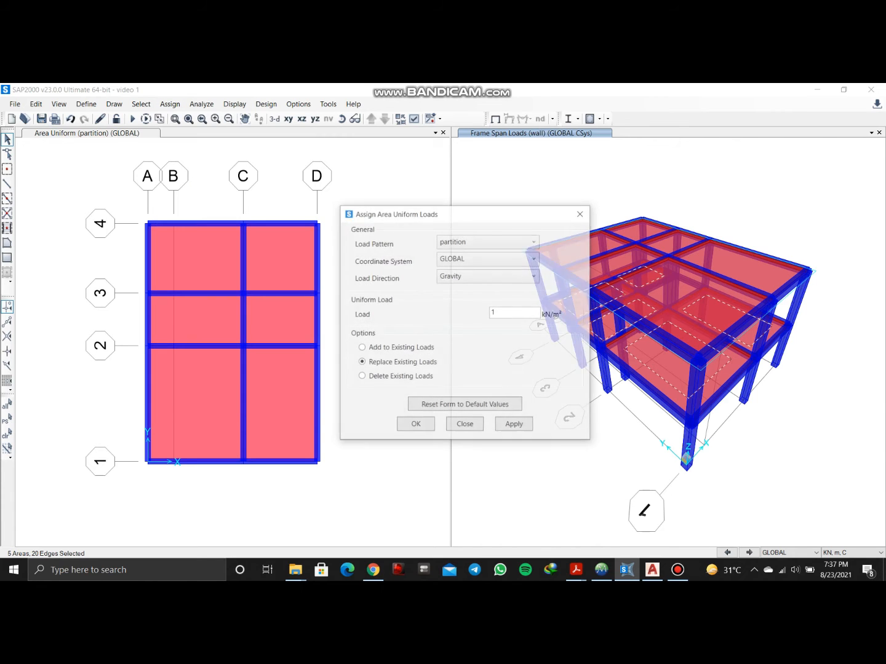
click(488, 241)
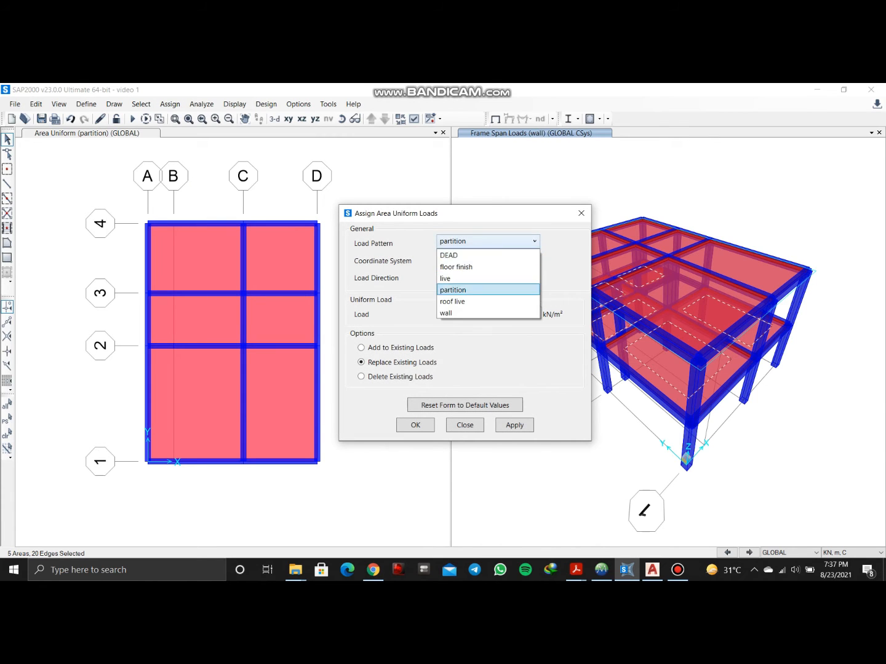
click(465, 276)
click(495, 311)
key(BackSpace)
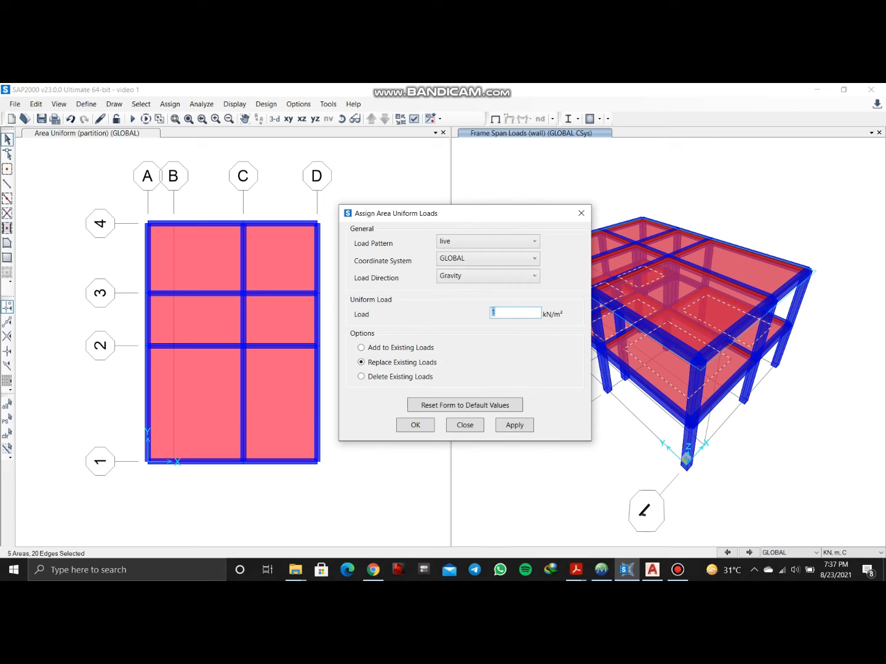
text(2)
click(515, 425)
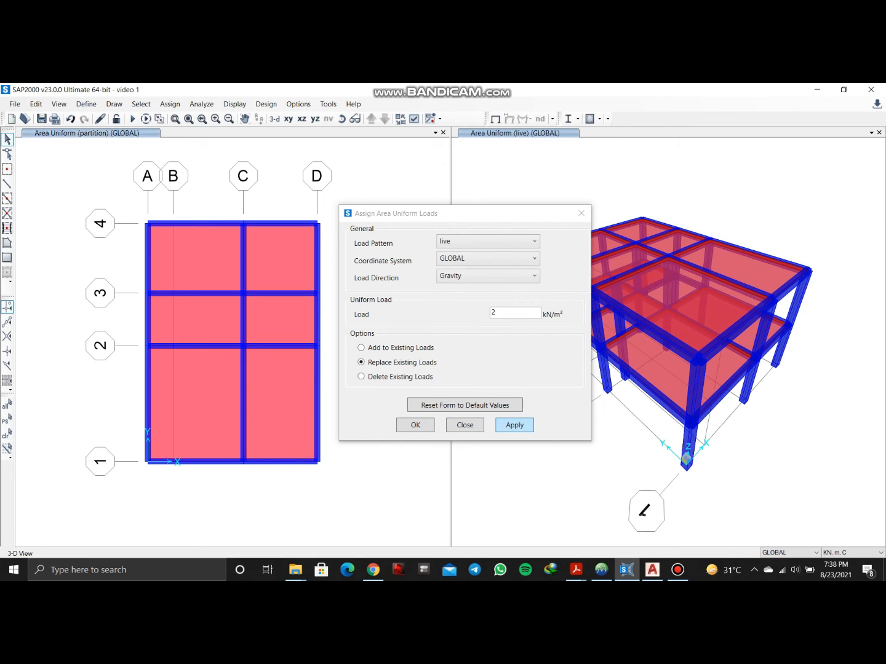
click(415, 425)
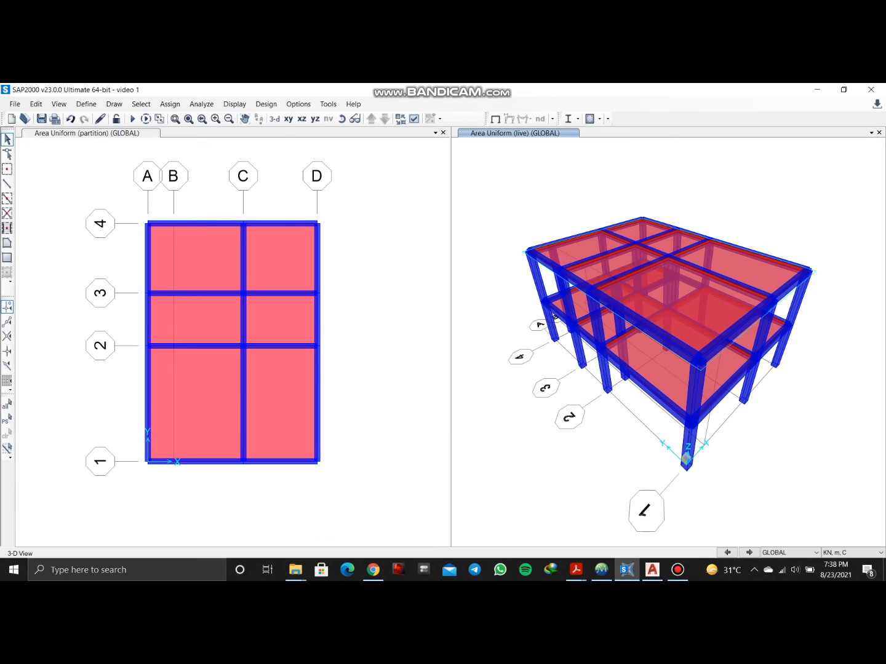
- Select the six roof slab panels in the X-Y plan at Z=5.65
click(87, 134)
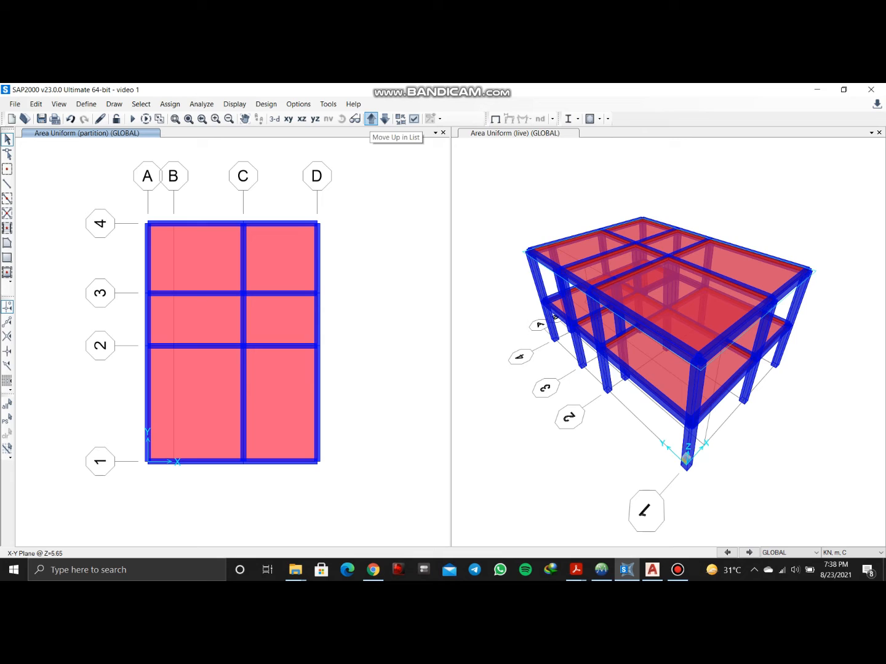
click(371, 119)
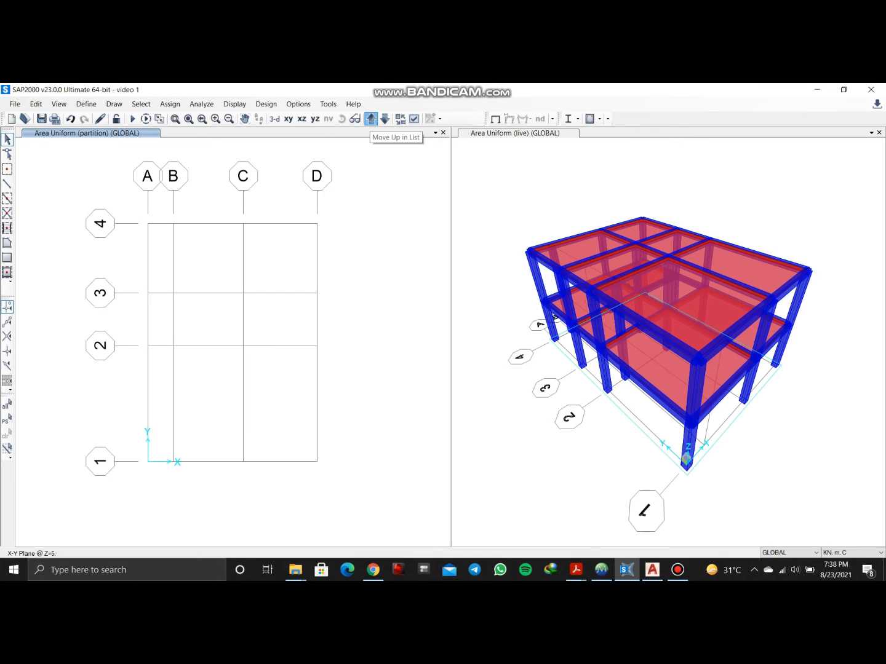
click(385, 120)
click(195, 258)
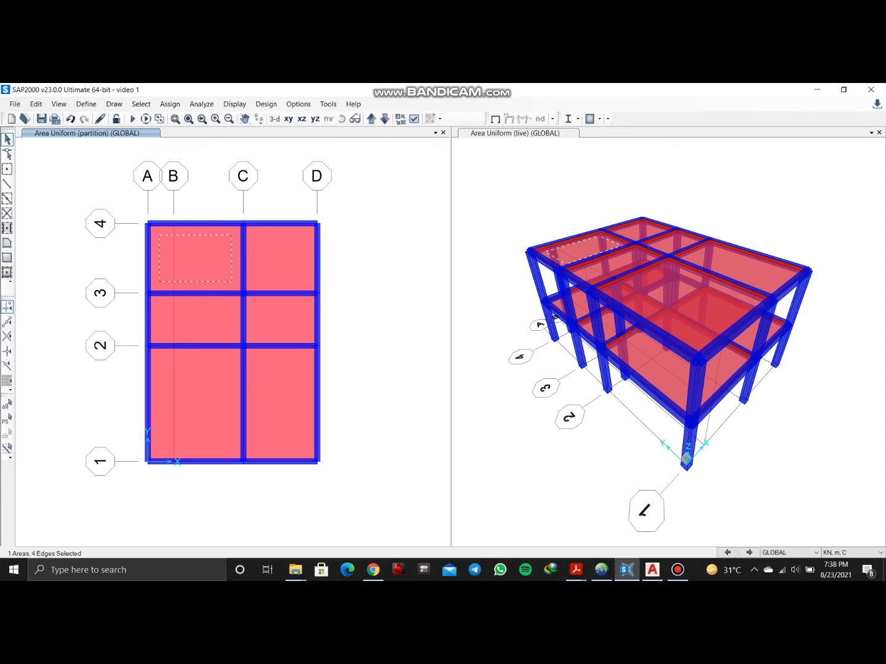
click(279, 258)
click(280, 320)
click(195, 320)
click(195, 402)
click(280, 402)
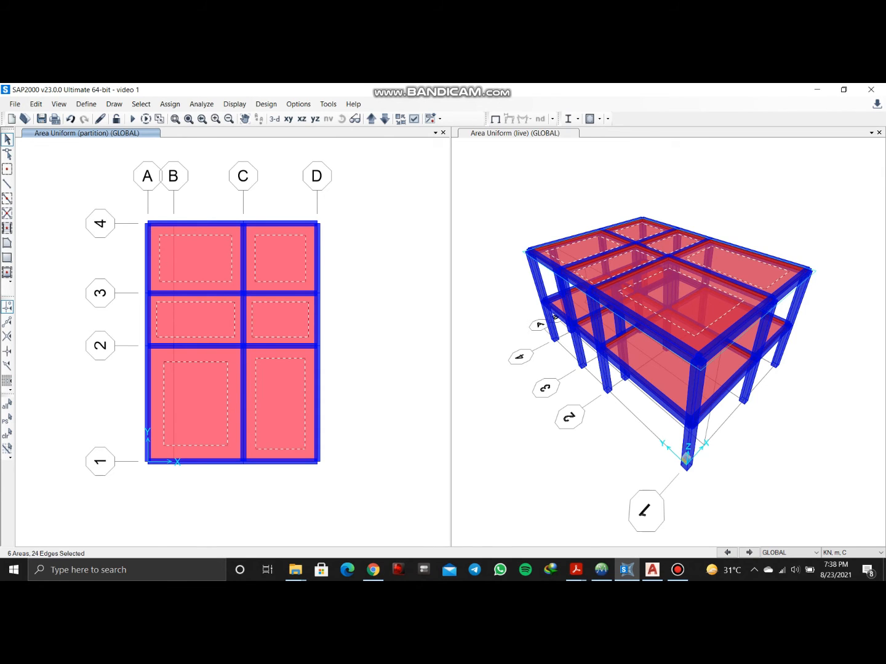
- Assign a uniform shell load of 1.5 kN/m² in the Gravity direction to the selected roof slabs under the roof live pattern
click(170, 104)
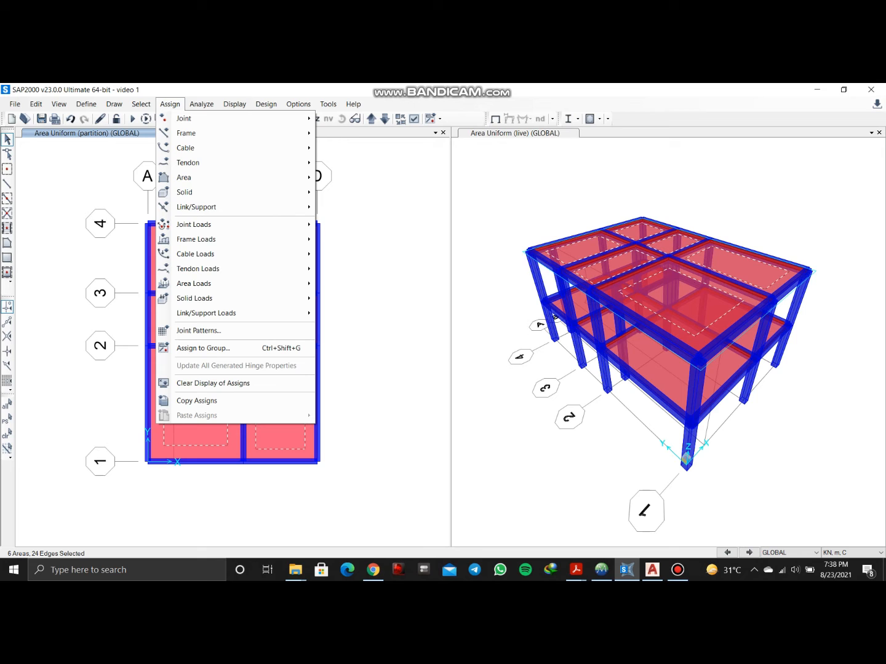
mouse_move(193, 283)
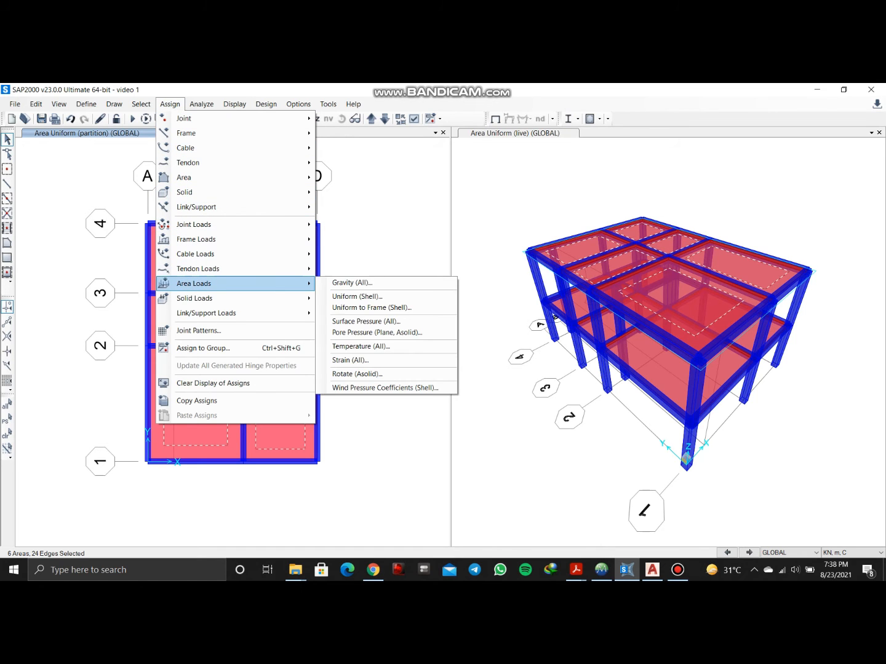
click(356, 296)
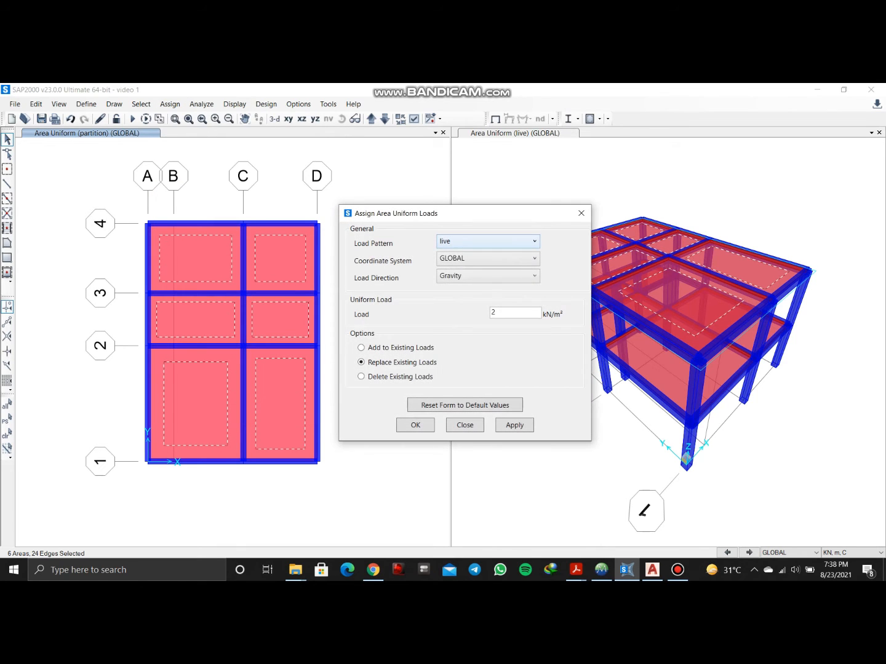
click(488, 242)
click(479, 302)
double_click(495, 313)
text(1.5)
click(515, 425)
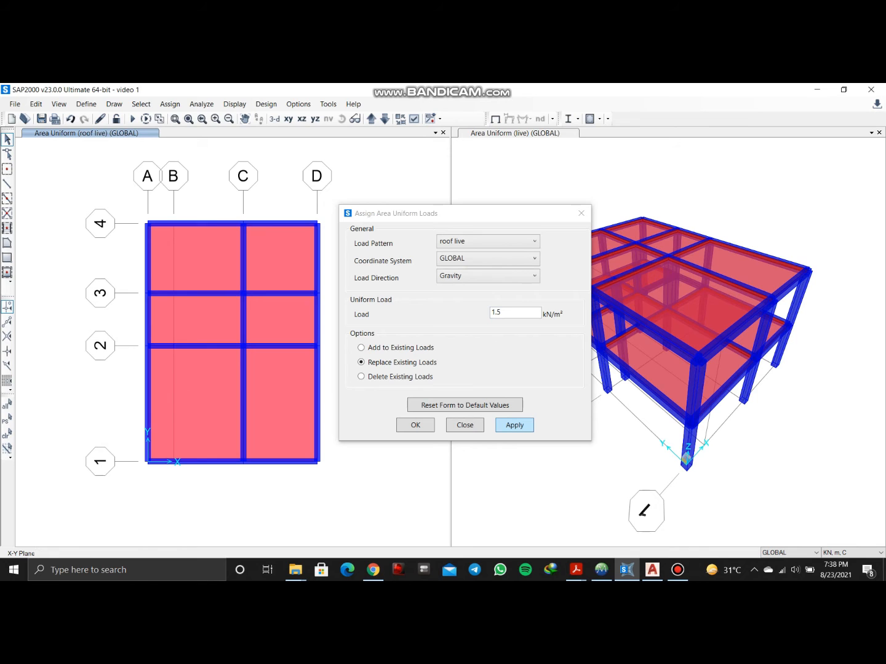
click(415, 425)
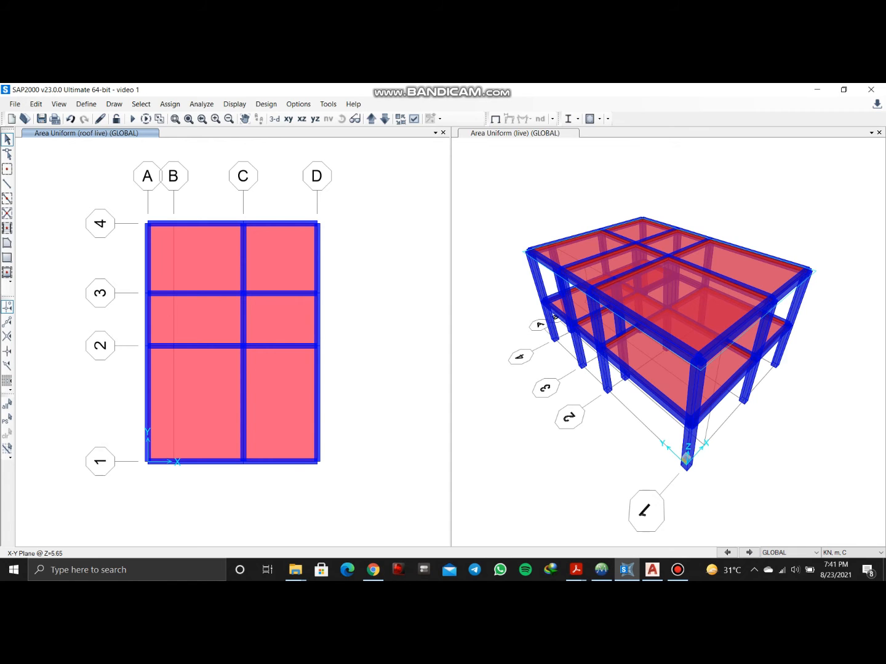
- Select everything in the Z=5.65 plan and define a Z-axis diaphragm joint constraint with a different constraint for each selected Z level
drag(100, 178, 387, 508)
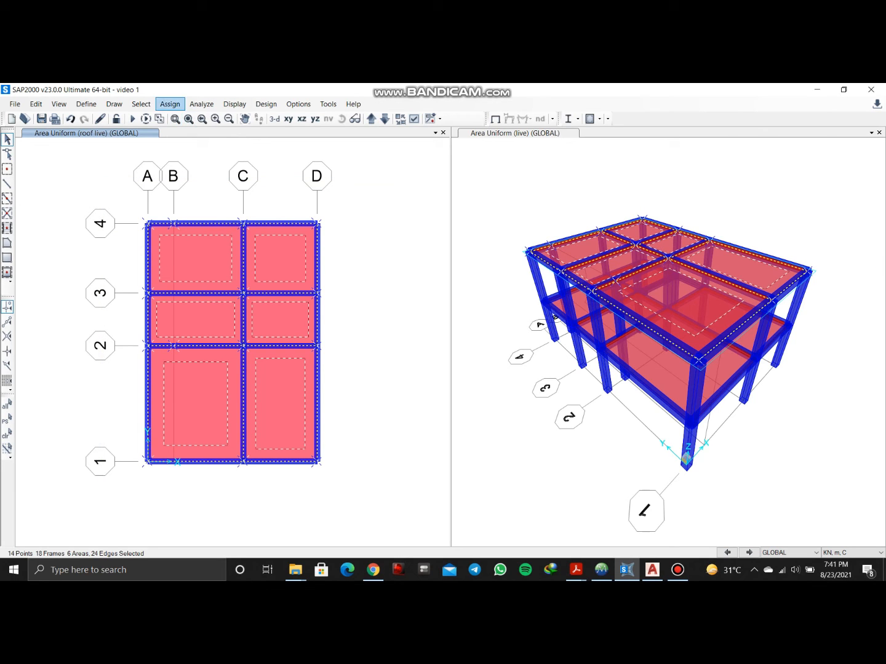
click(170, 104)
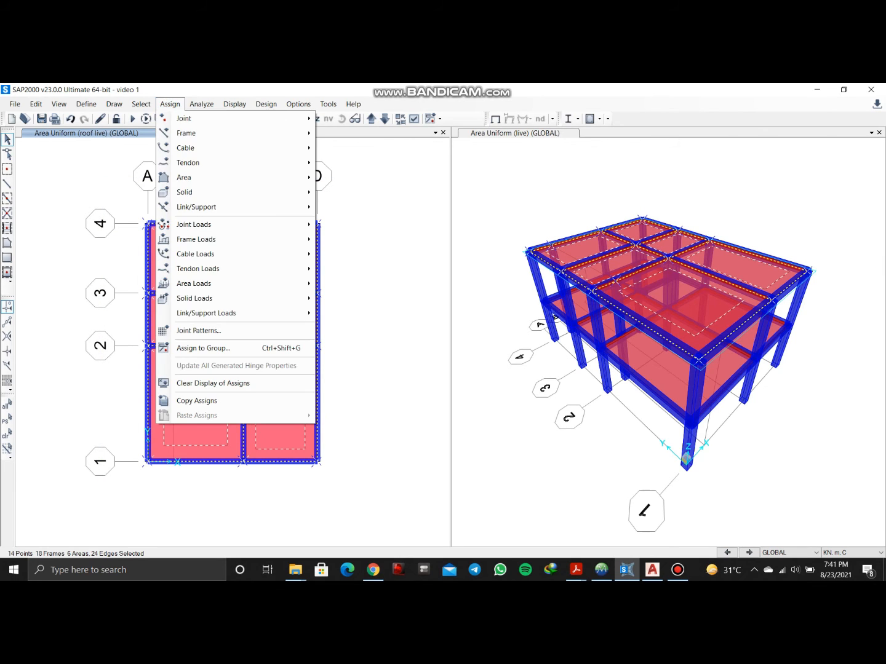
mouse_move(184, 118)
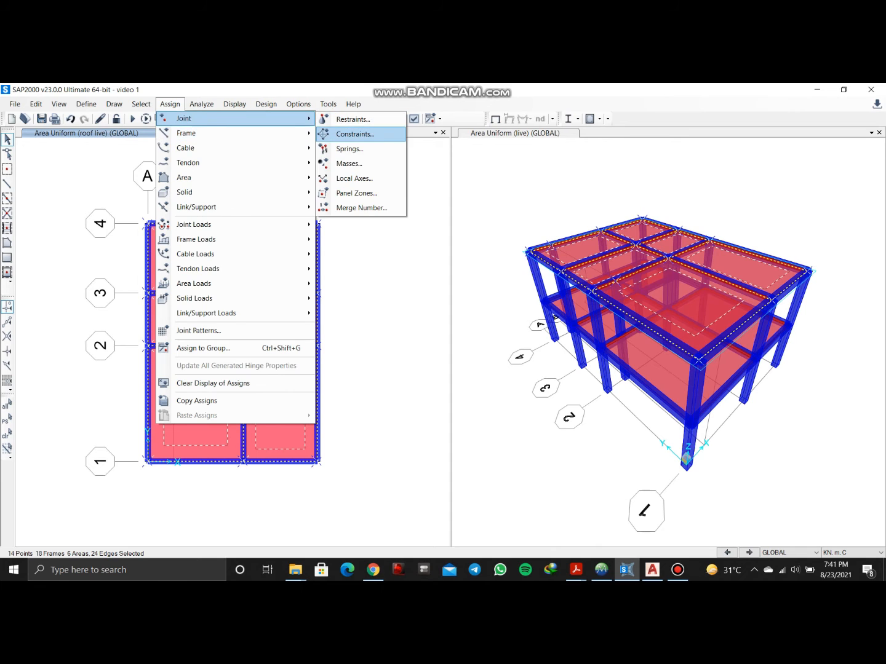
click(350, 134)
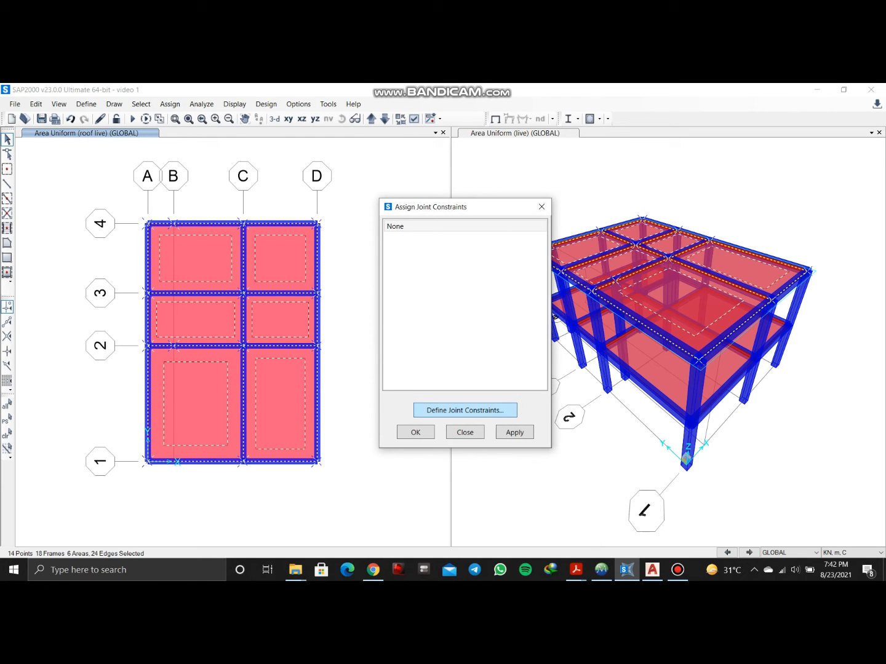
click(465, 409)
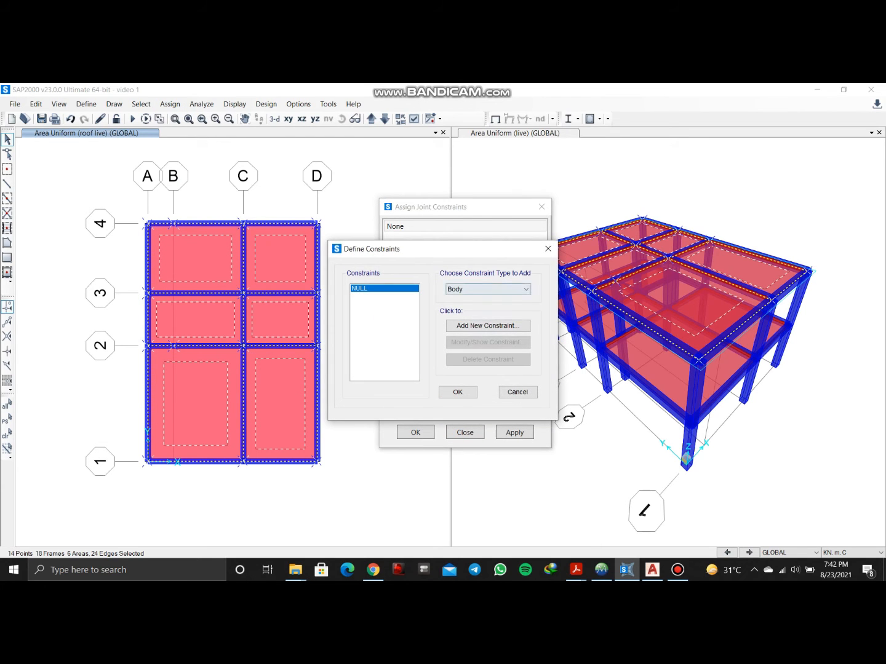
click(526, 289)
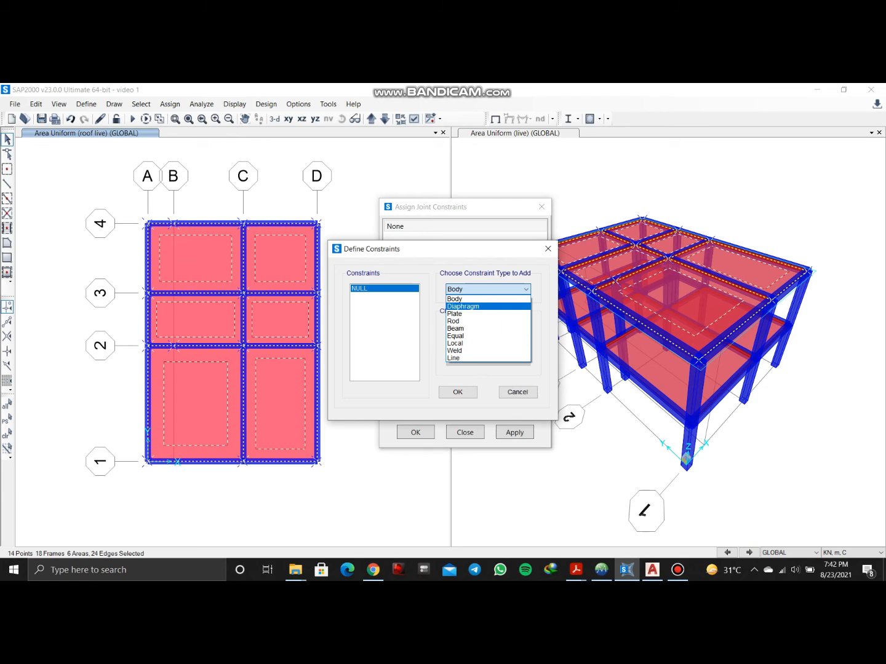
click(480, 306)
click(488, 326)
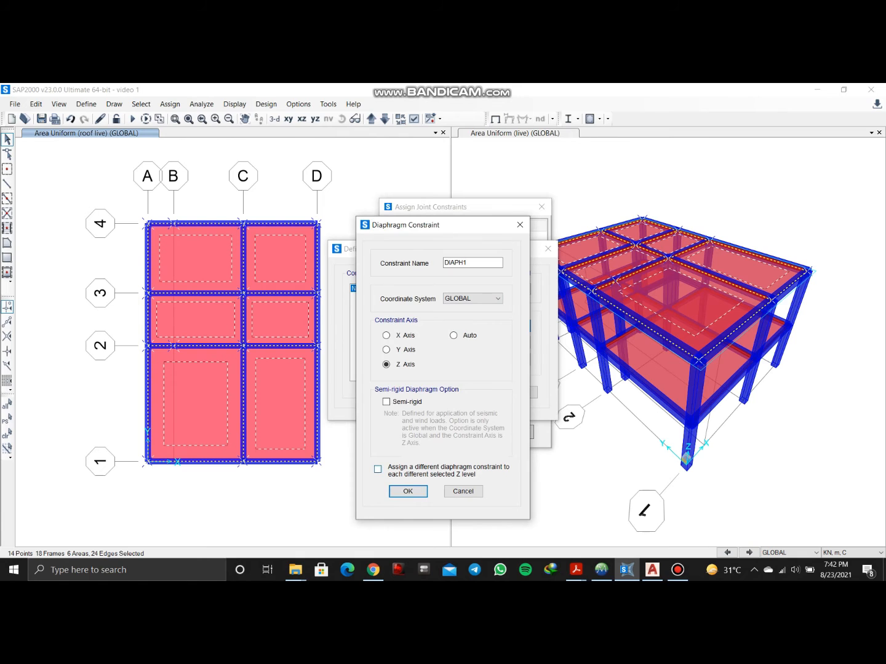
click(408, 491)
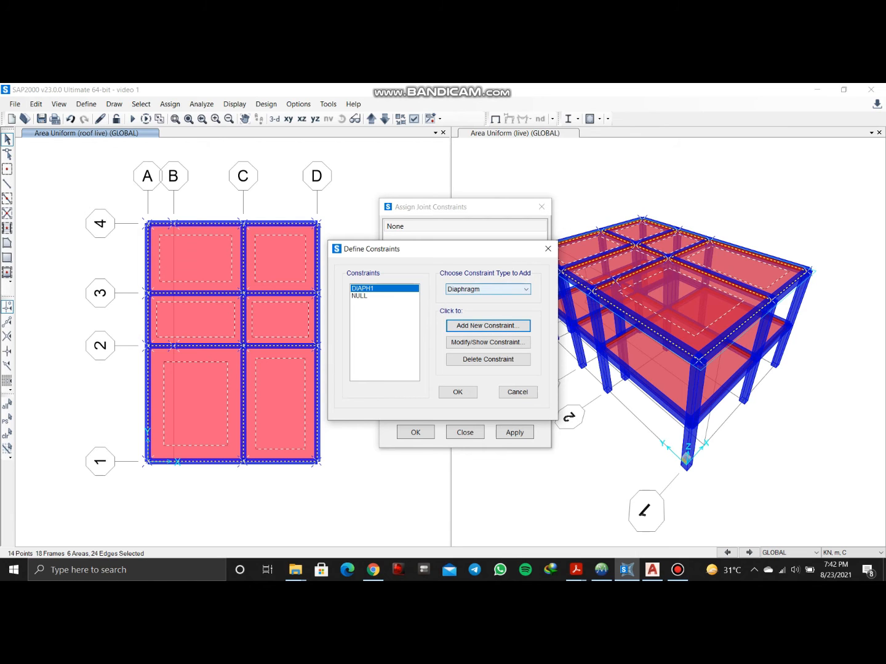
- Add a second Z-axis diaphragm constraint with separate constraints per Z level, and assign DIAPH2 to the selected roof joints
click(488, 326)
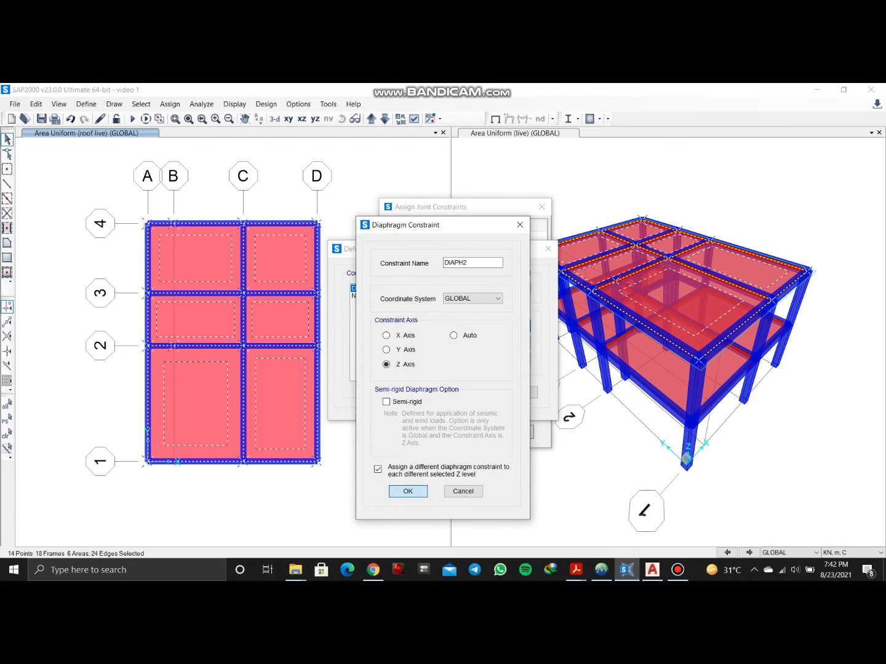
click(408, 491)
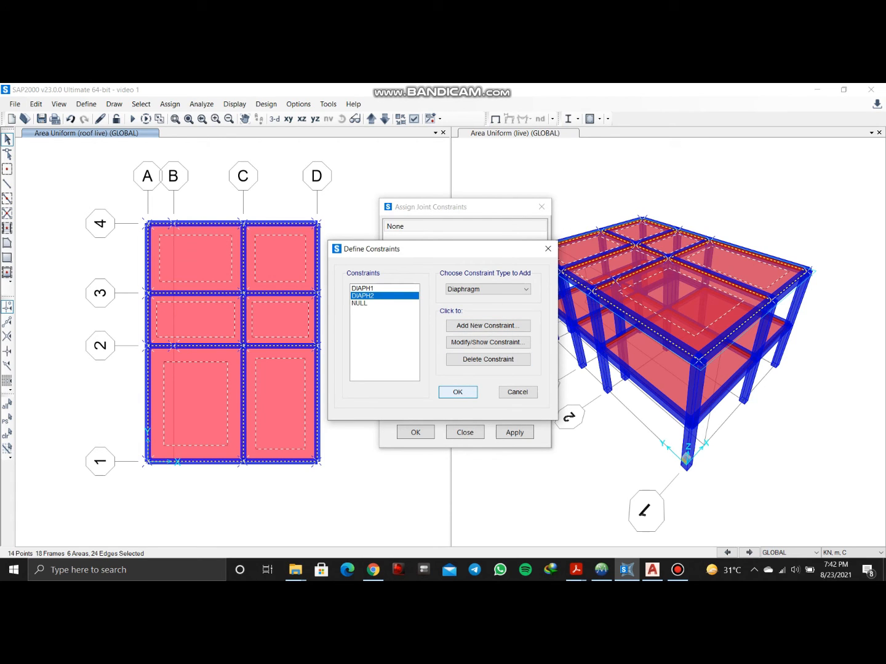
click(458, 392)
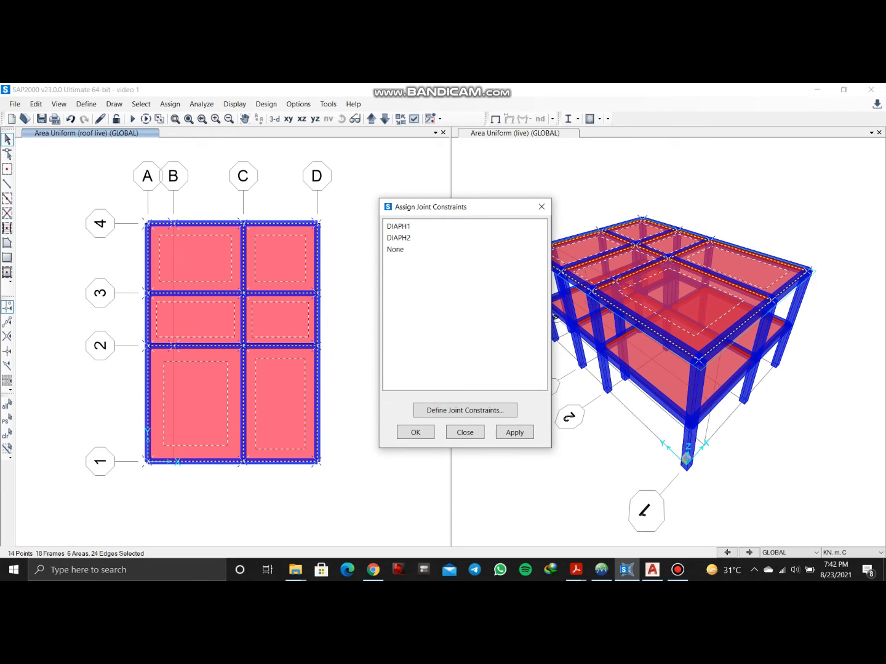
click(431, 238)
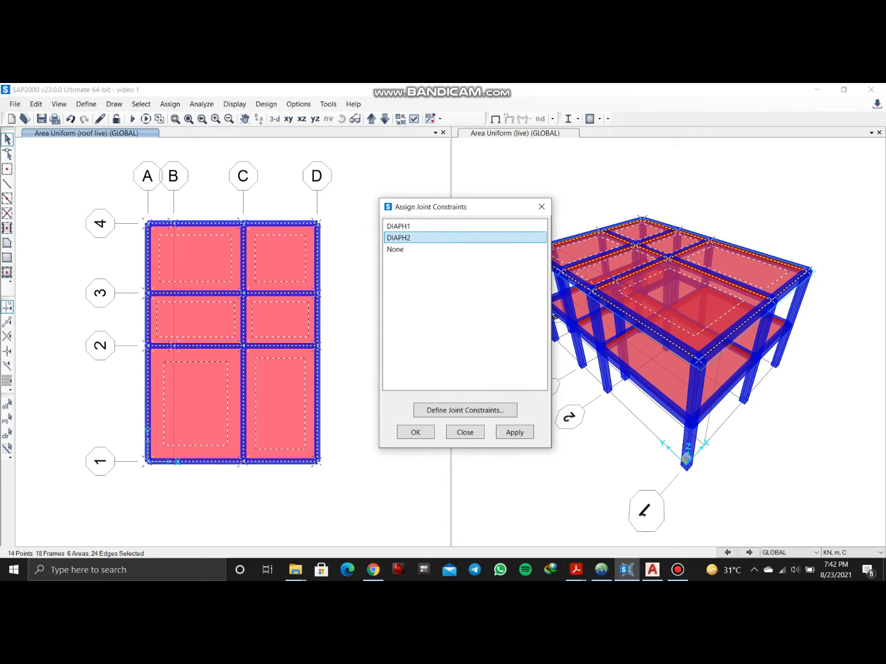
click(515, 432)
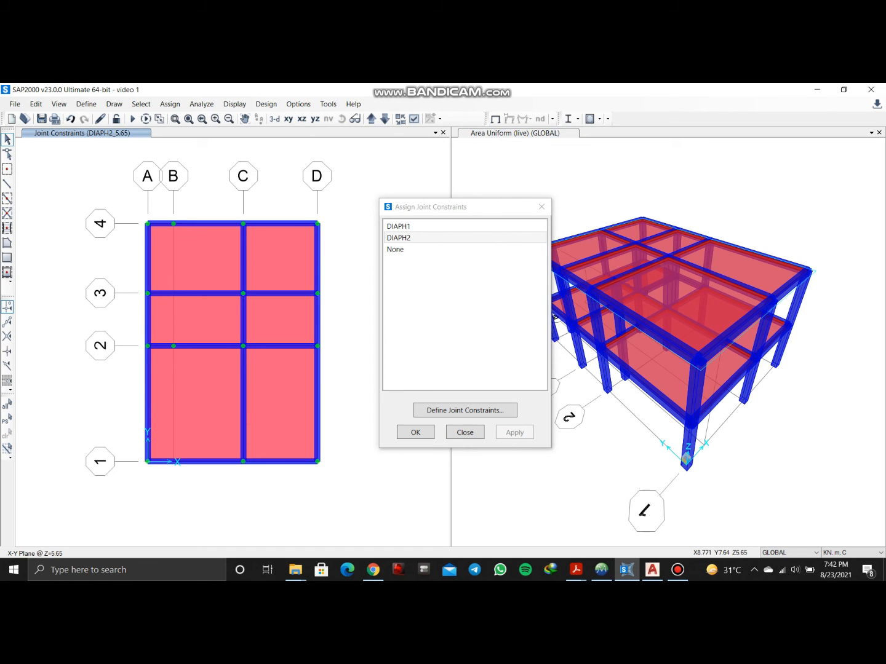
- Select everything in the Z=2.75 floor plan and assign the DIAPH1 joint constraint to its joints
click(384, 119)
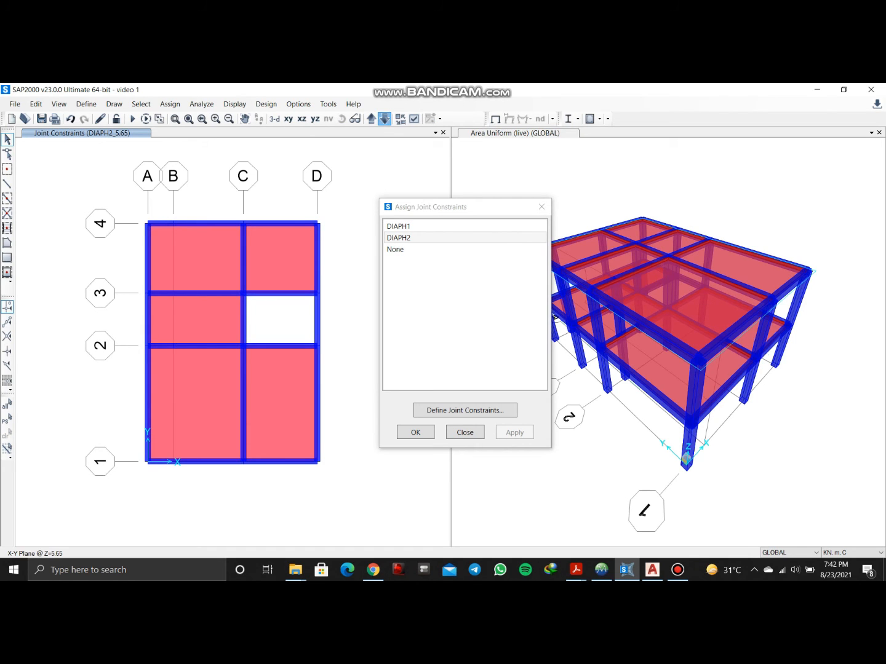
drag(95, 183, 359, 502)
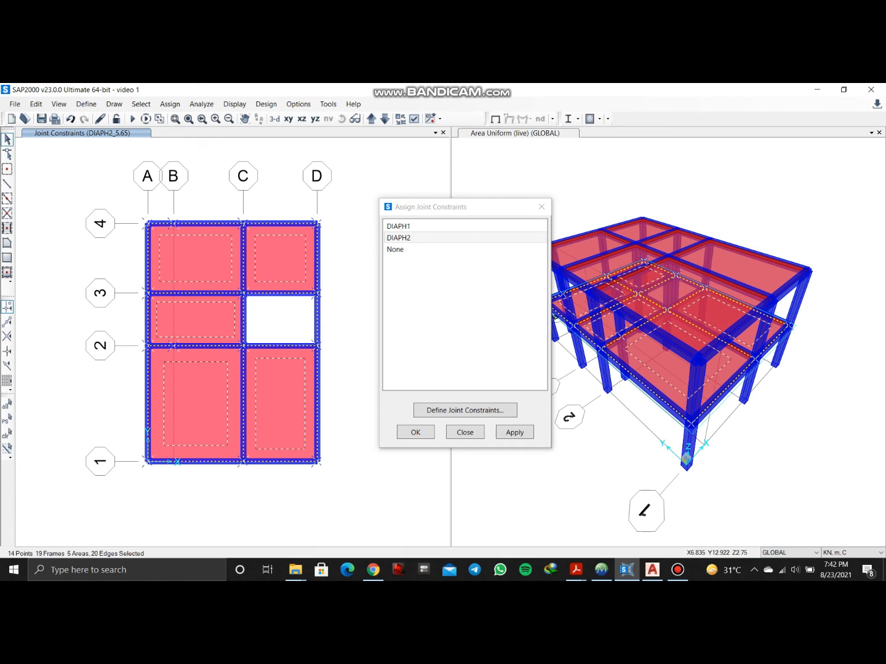
click(418, 226)
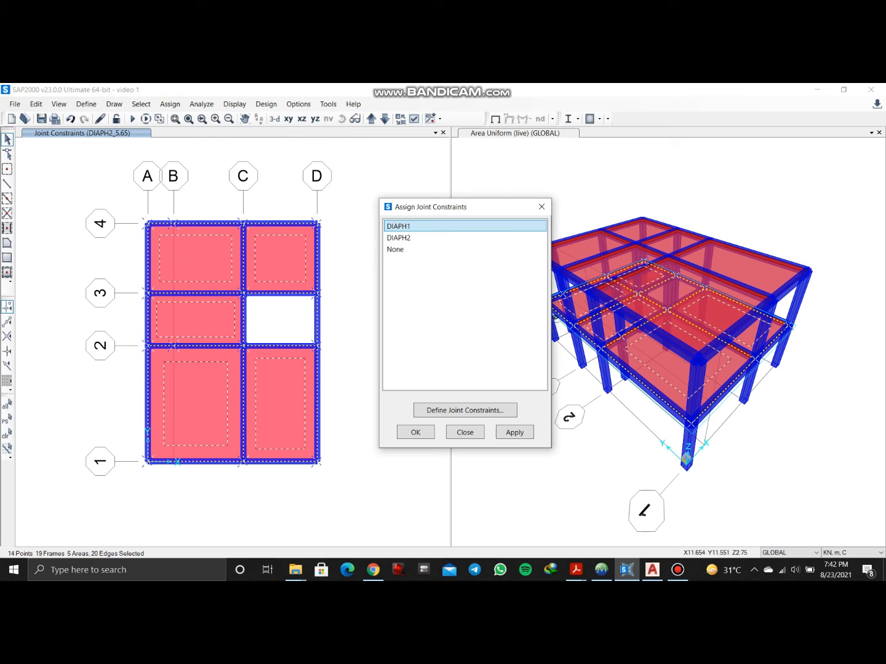
click(533, 433)
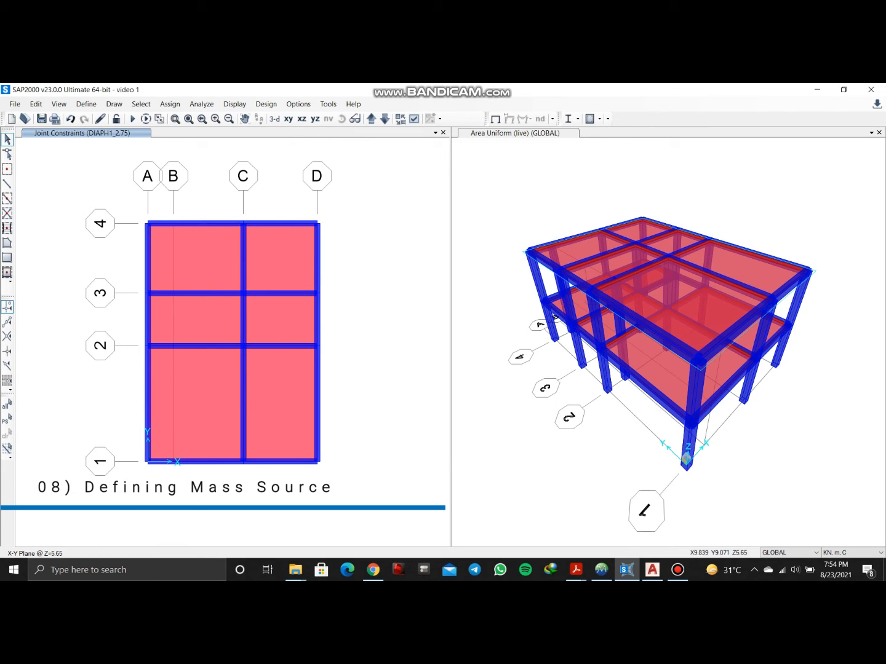
- Add a new mass source that uses specified load patterns and excludes element self mass and additional mass
click(86, 104)
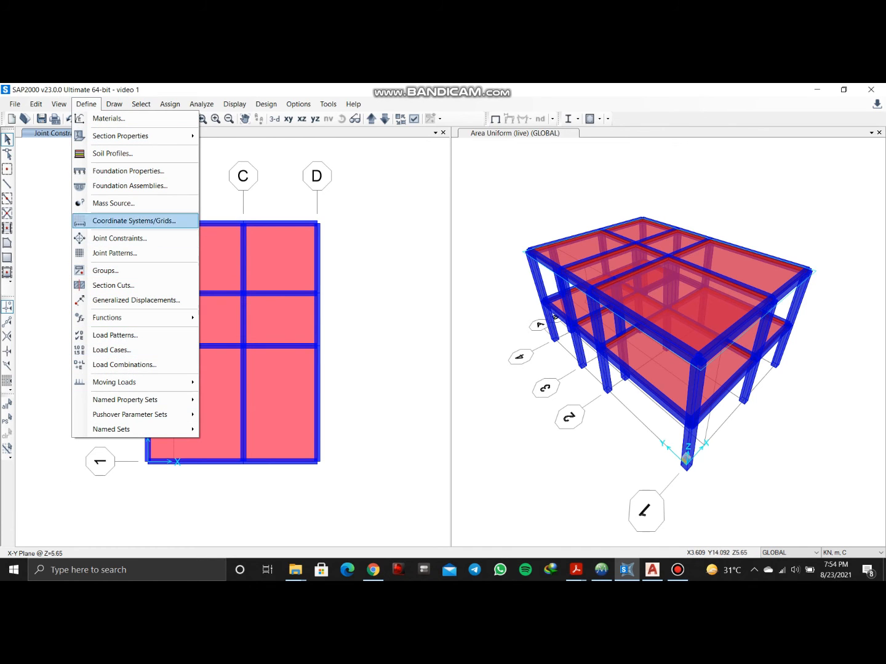
click(114, 203)
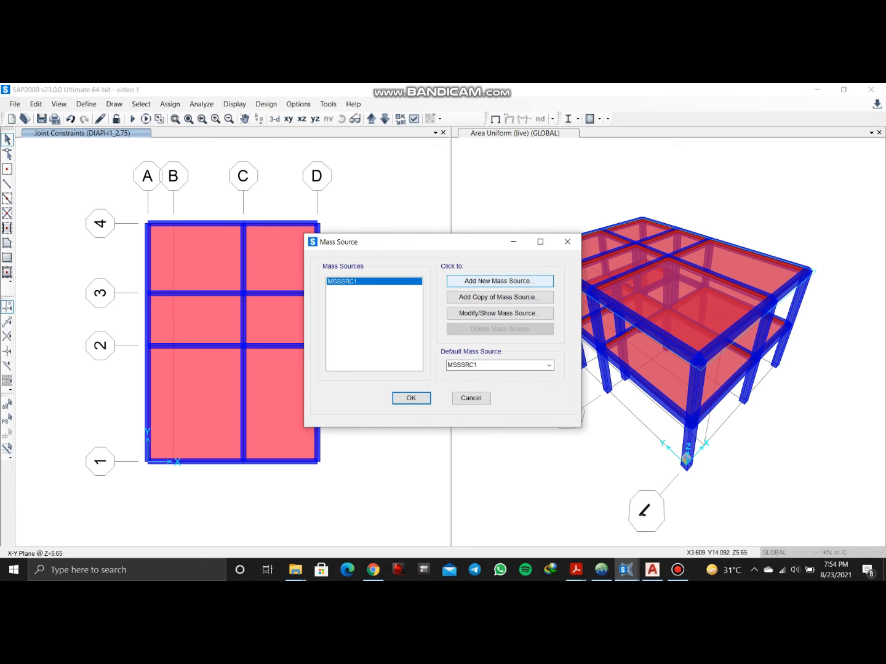
click(500, 281)
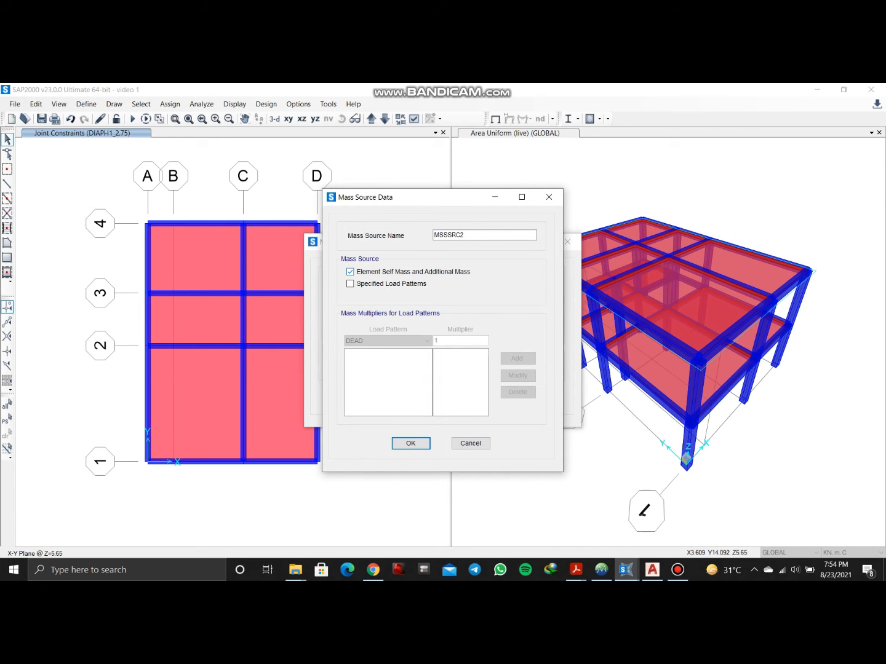
click(350, 283)
click(350, 272)
- Add the DEAD and wall load patterns to the mass source with a multiplier of 1 each
click(427, 341)
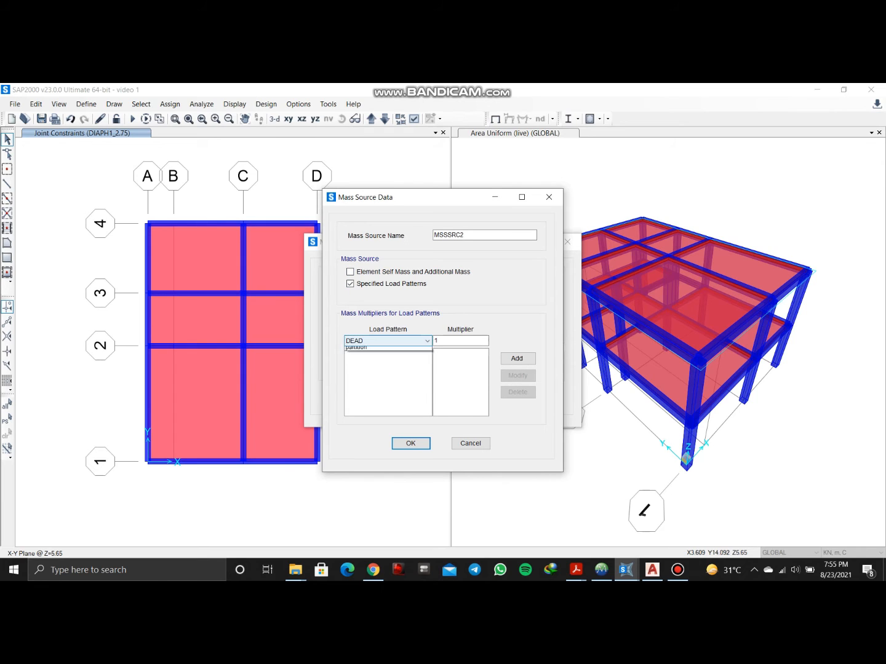
click(427, 341)
click(426, 340)
click(382, 351)
click(517, 359)
click(427, 341)
click(382, 358)
click(517, 358)
- Include the floor finish and partition load patterns in the mass source, each with multiplier 1
click(427, 341)
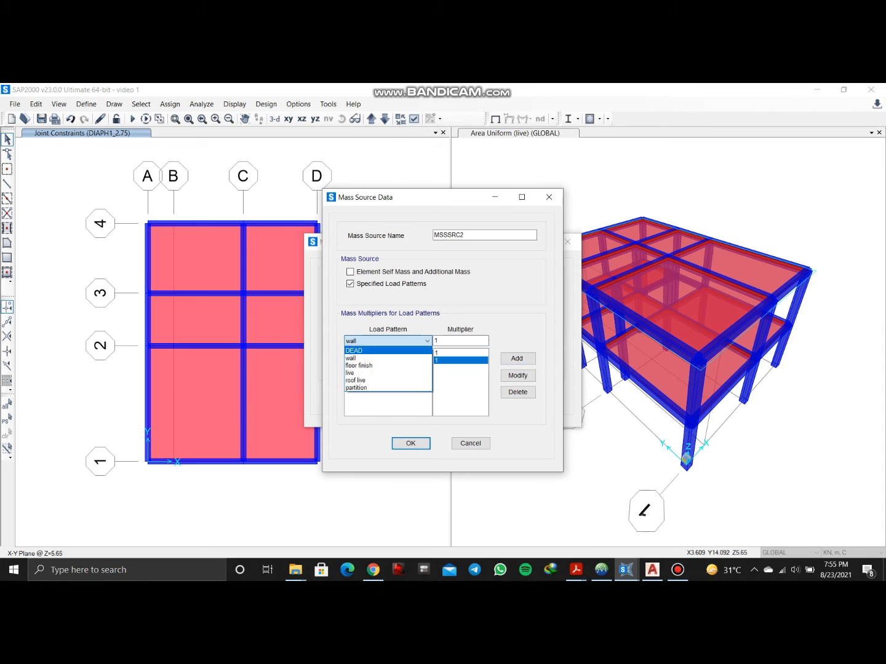
click(358, 365)
click(517, 359)
click(427, 341)
click(356, 380)
click(427, 341)
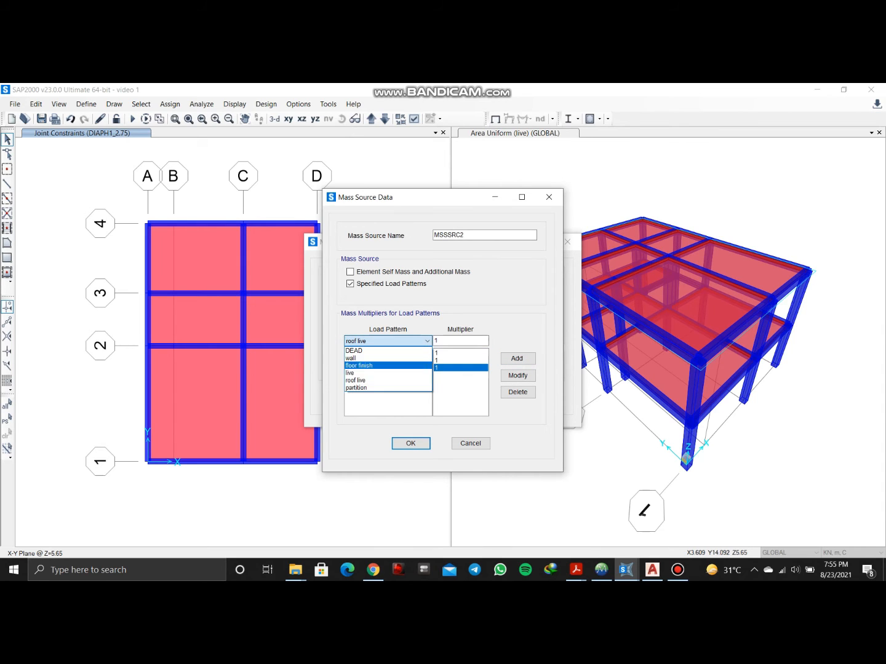
click(356, 388)
click(517, 358)
- Add the live pattern with multiplier 0.25 and the roof live pattern with multiplier 0, completing the mass source
click(427, 341)
click(350, 372)
double_click(461, 341)
text(0.25)
click(517, 359)
click(427, 341)
click(356, 380)
double_click(449, 341)
text(0)
click(517, 358)
click(411, 443)
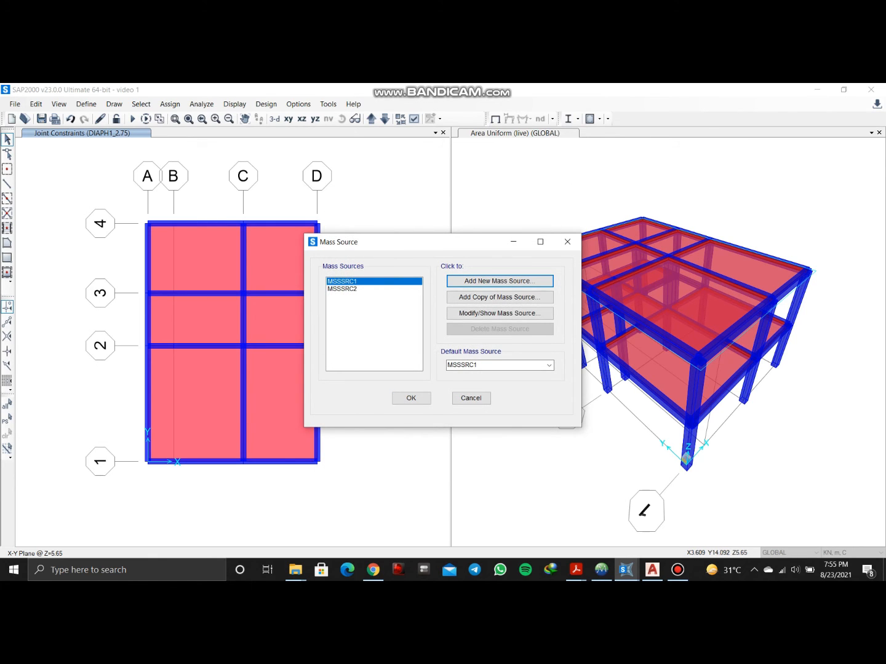
- Review the data of both mass sources and make MSSSRC2 the default mass source
click(342, 289)
click(499, 313)
click(411, 443)
click(342, 282)
click(499, 313)
click(410, 444)
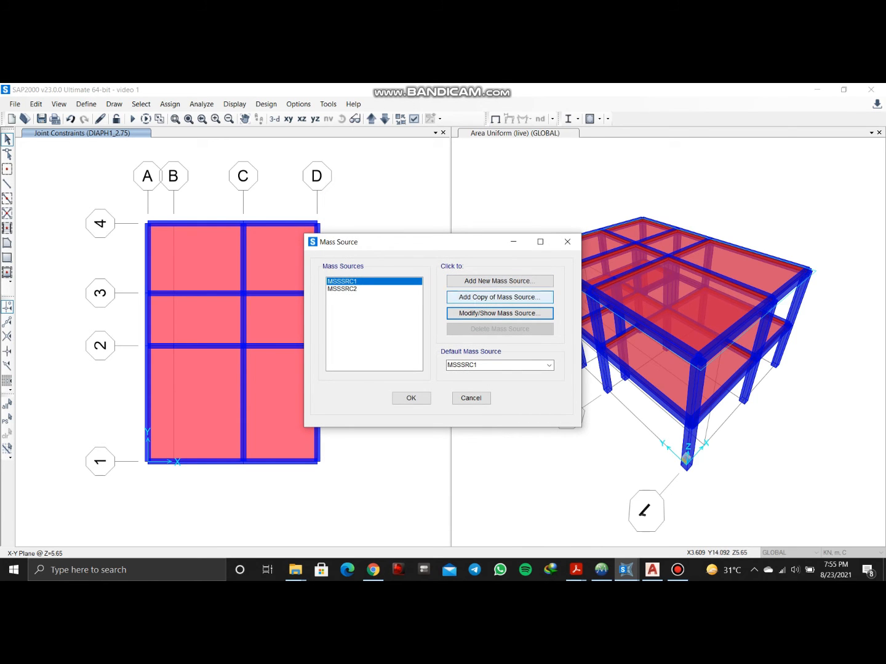
click(342, 289)
click(473, 366)
click(549, 365)
click(500, 384)
click(411, 398)
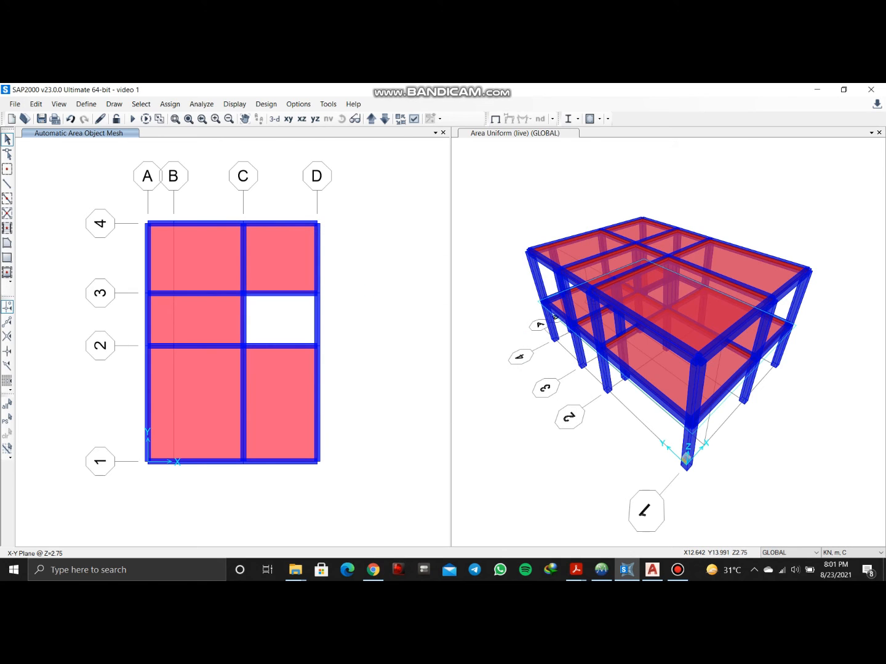
- Set the concrete frame design code to Indian IS 456-2000 in the design preferences
click(266, 104)
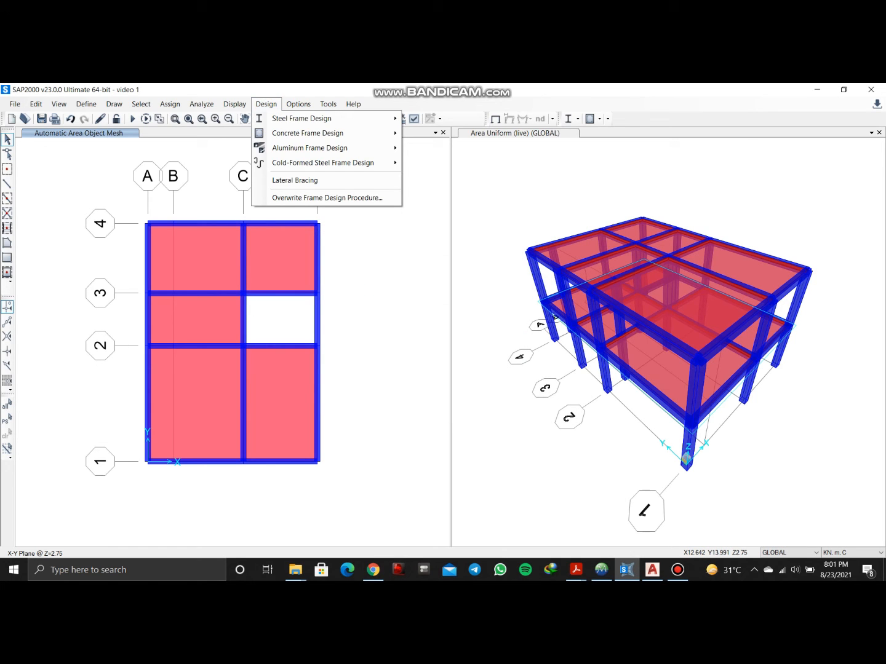
mouse_move(326, 133)
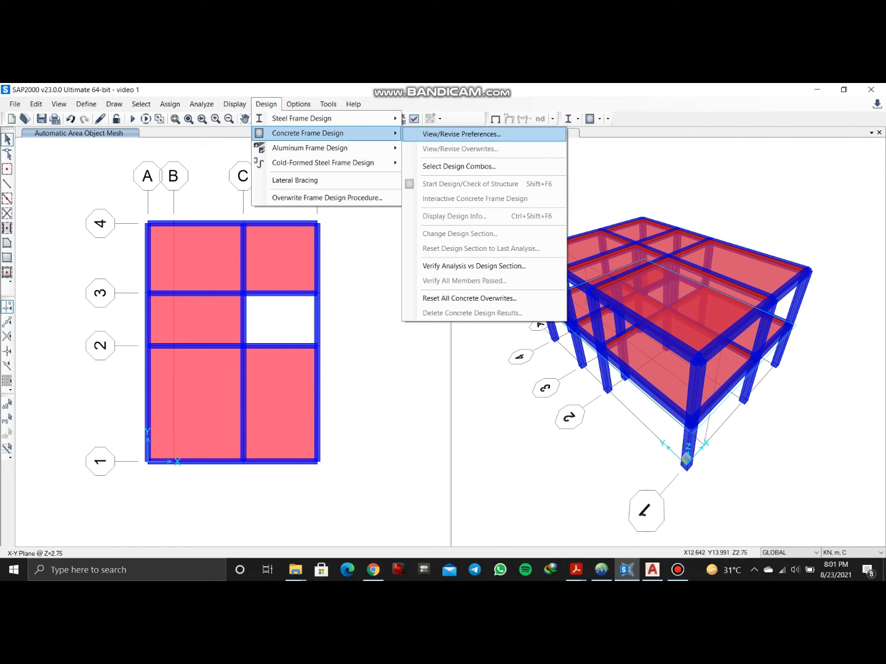
click(461, 134)
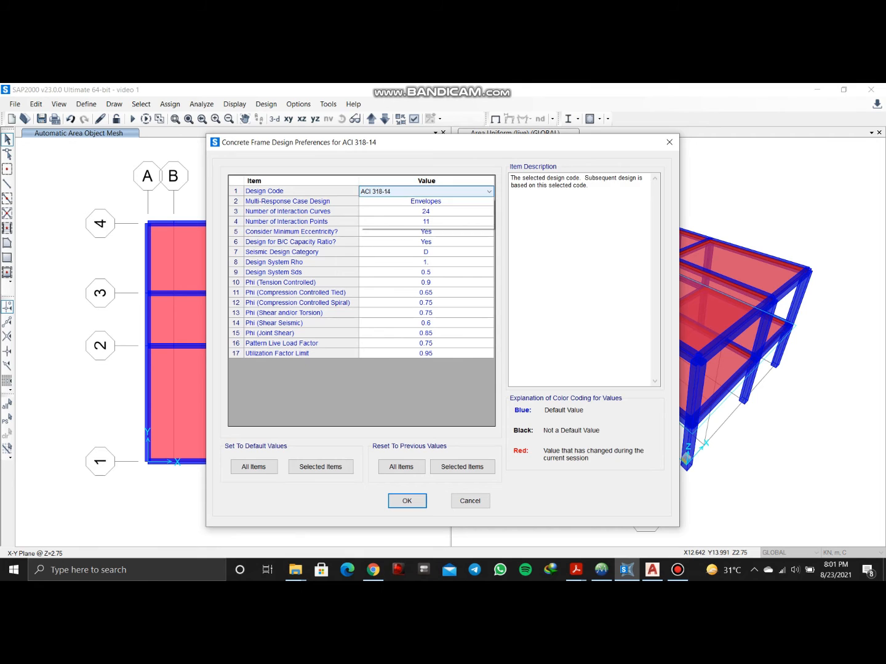
click(489, 191)
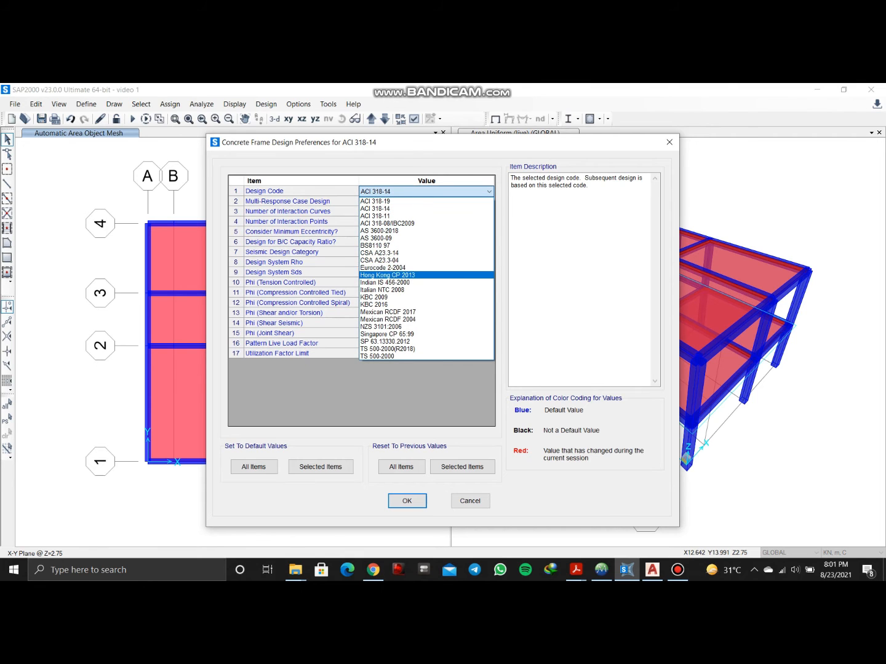
click(394, 282)
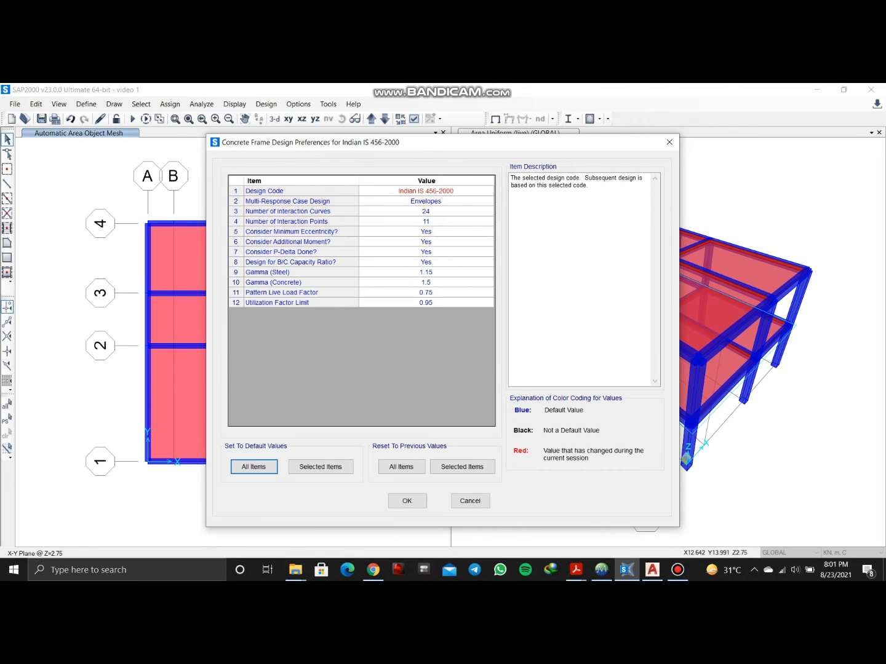
click(406, 501)
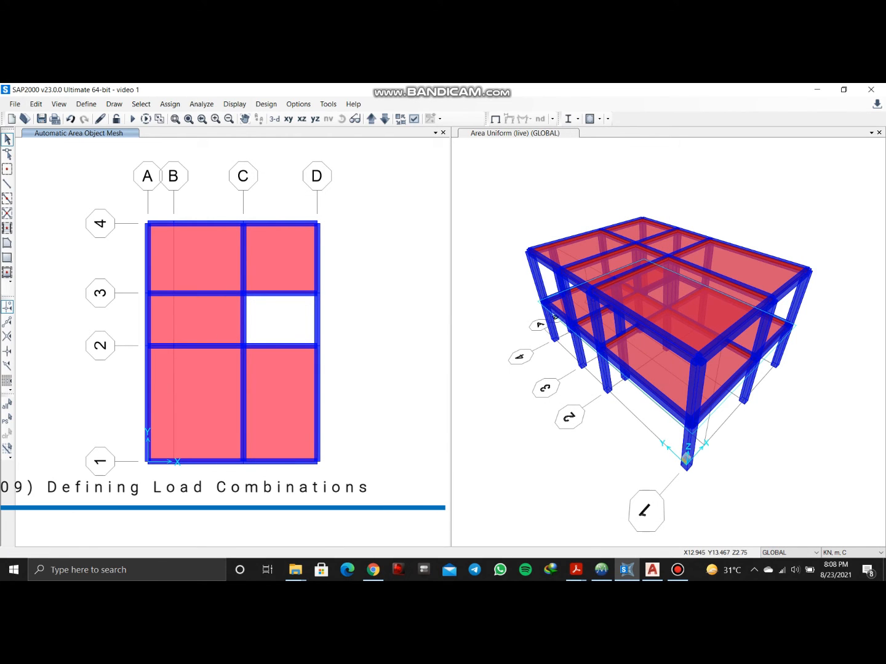
- Generate the default code-based load combinations for concrete frame design
click(87, 104)
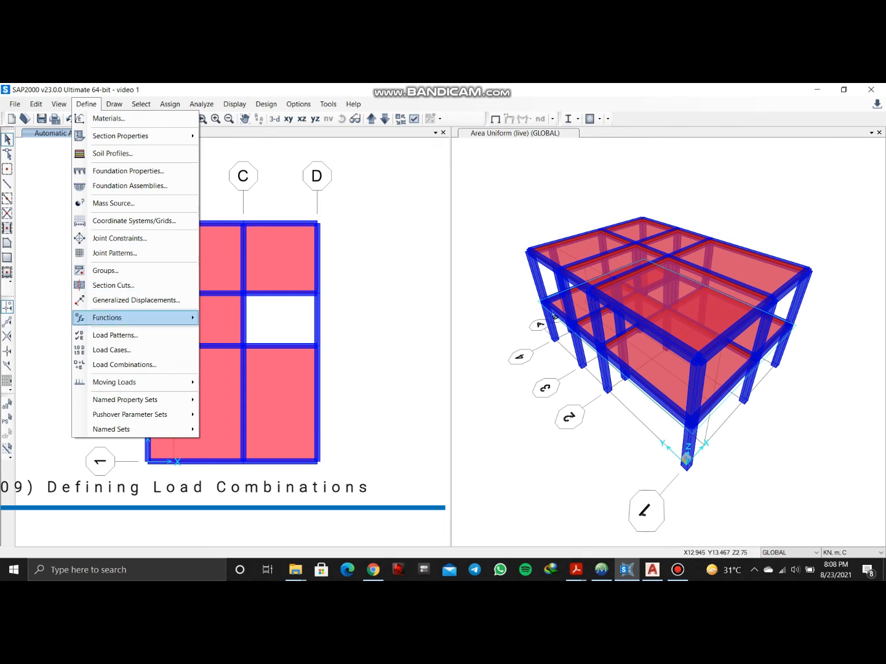
click(124, 365)
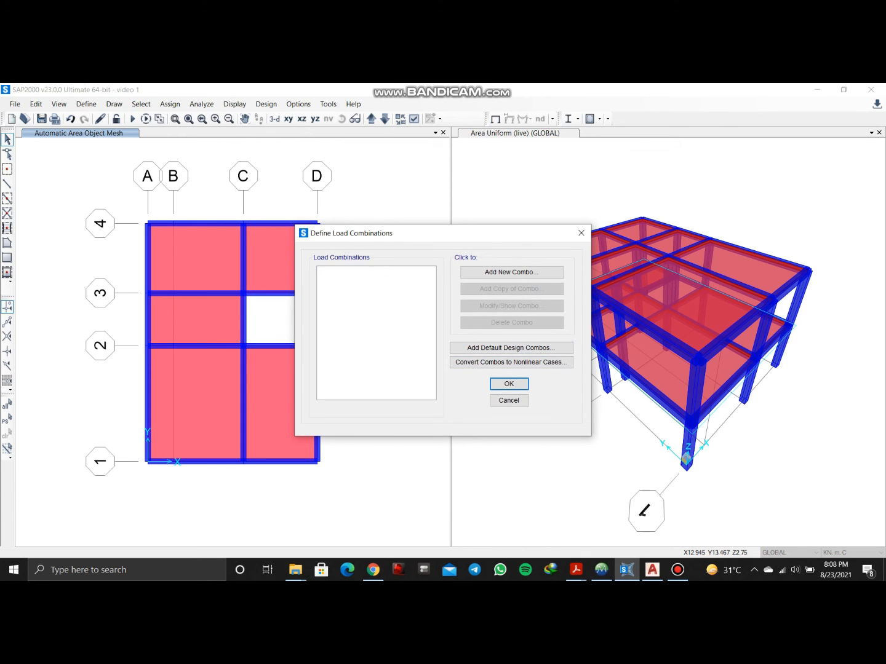
click(511, 348)
click(332, 312)
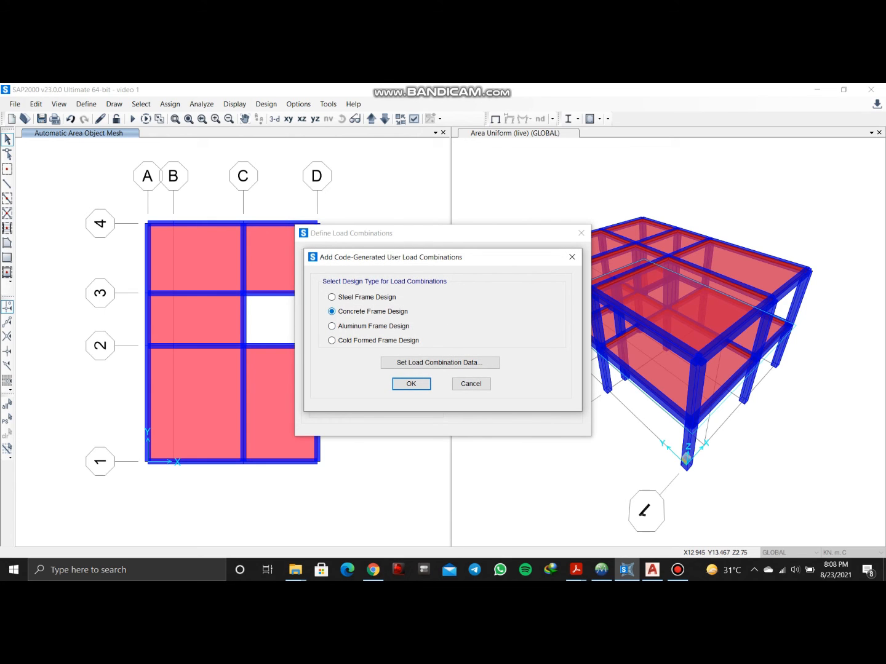
click(411, 384)
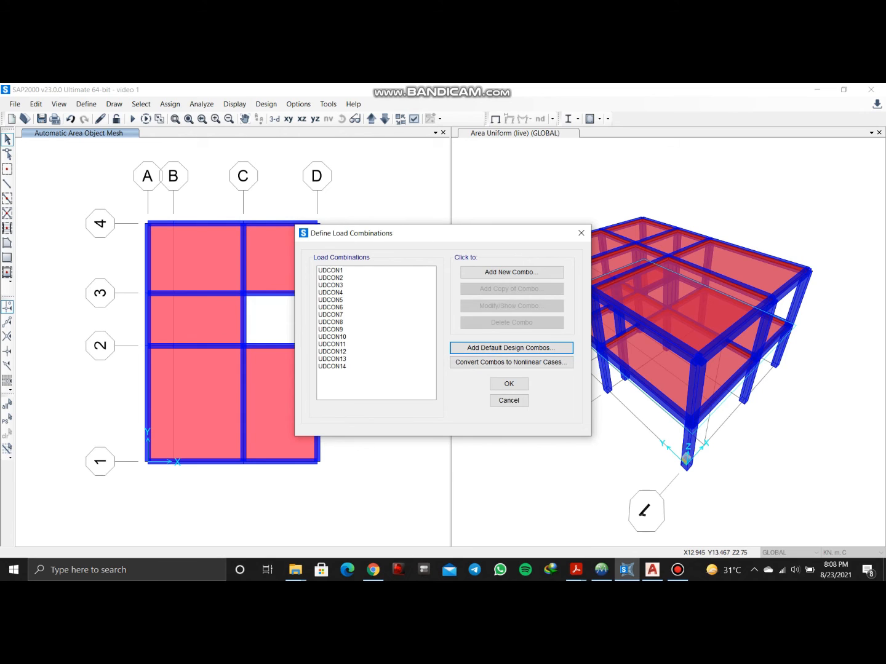
- Rename load combination UDCON2 as 1.5(DL+LL) and accept the load combination definitions
click(332, 270)
click(332, 278)
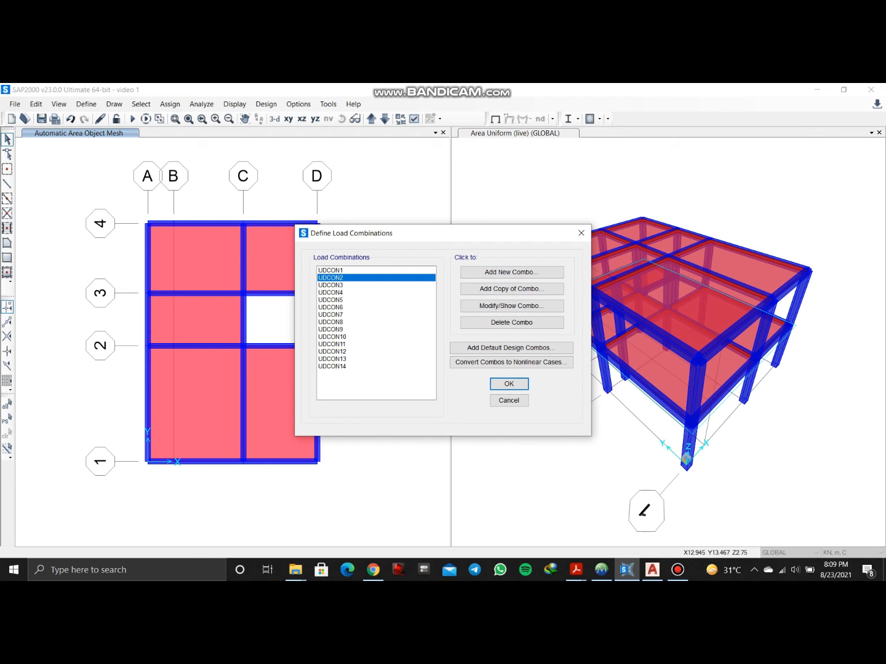
click(512, 306)
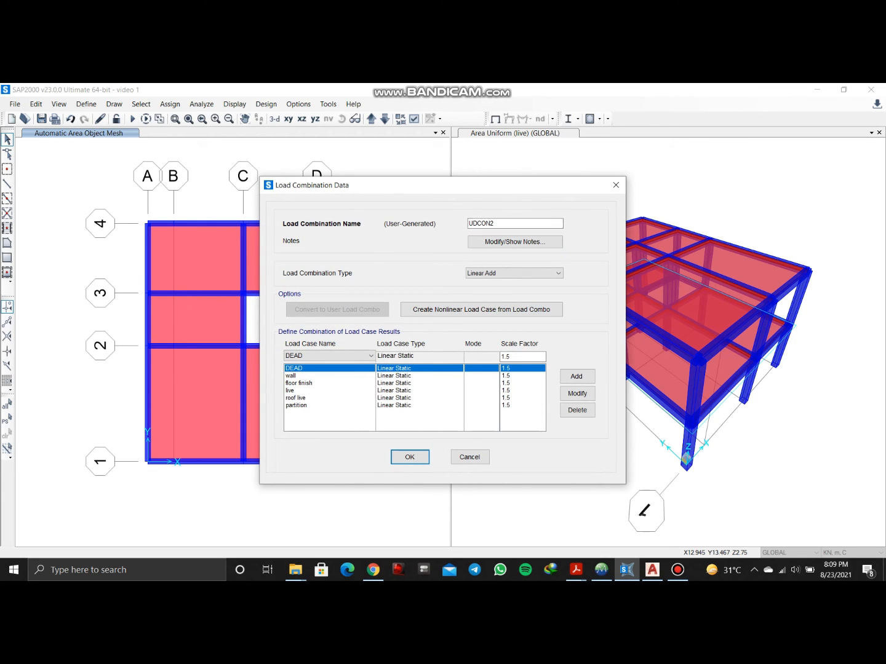
drag(497, 224, 469, 224)
text(1.5(DL+LL))
click(410, 457)
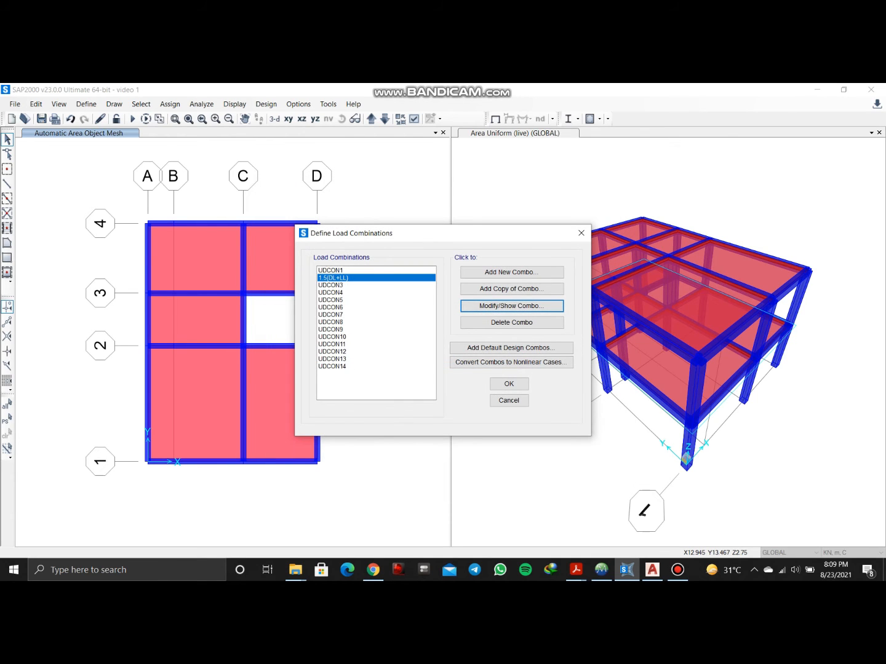
click(331, 285)
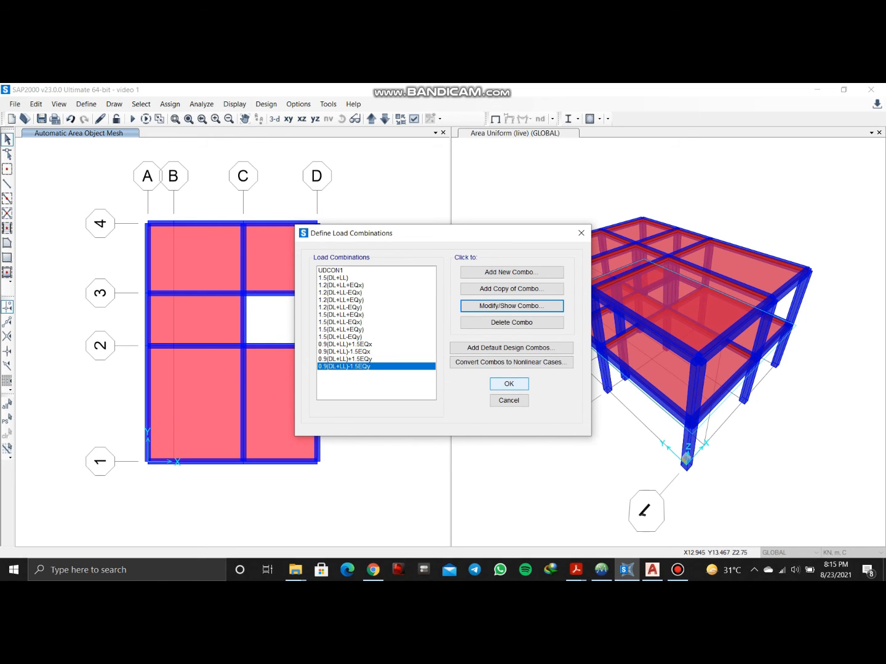
click(509, 384)
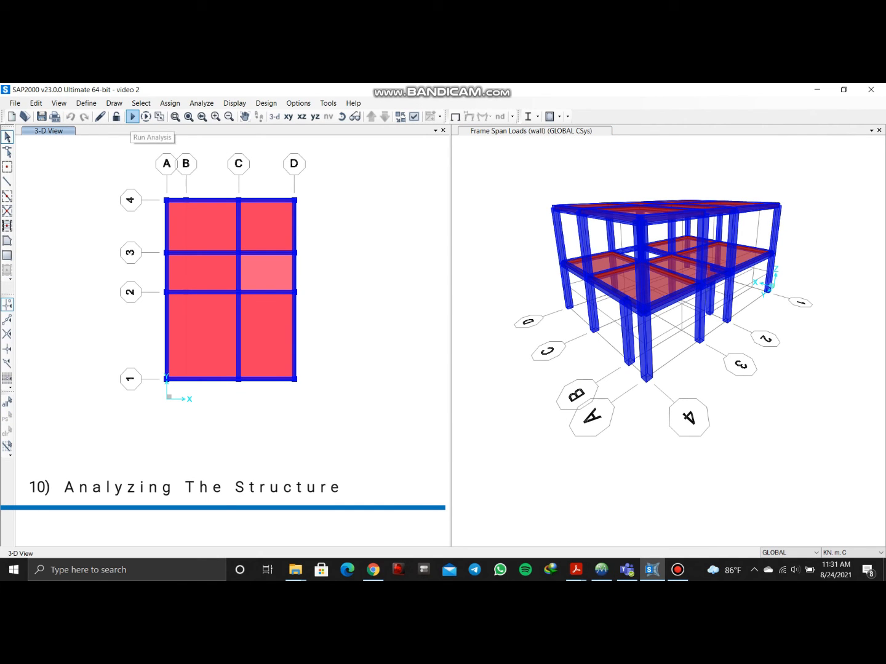
- Run the structural analysis and animate the DEAD deformed shape in a 3-D view
click(132, 116)
click(587, 407)
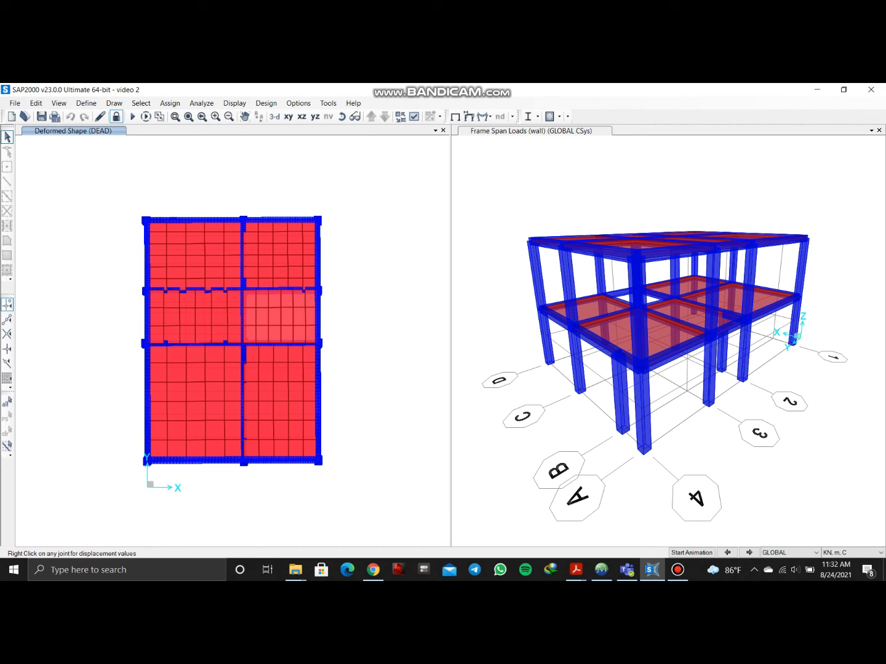
click(274, 116)
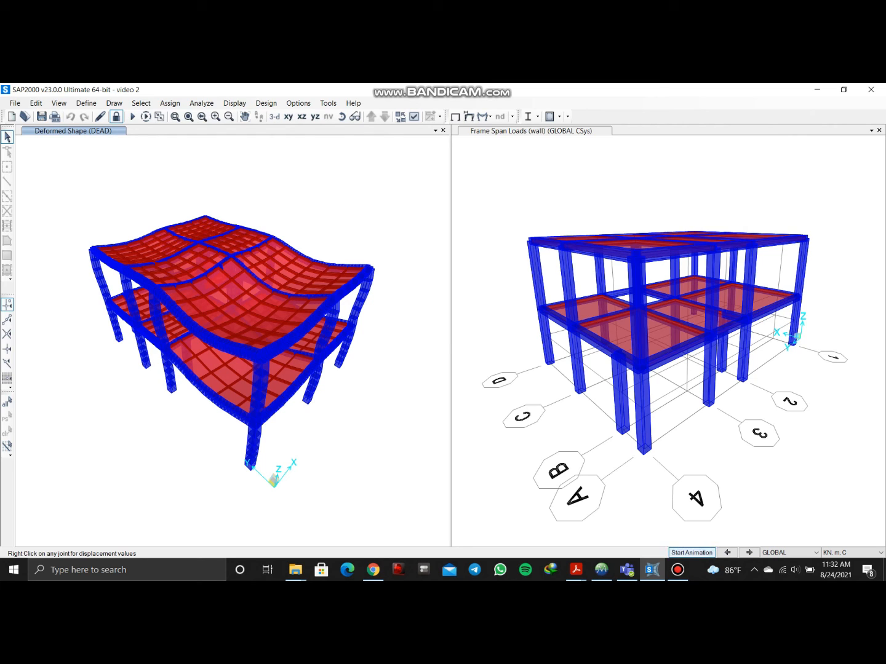
click(691, 552)
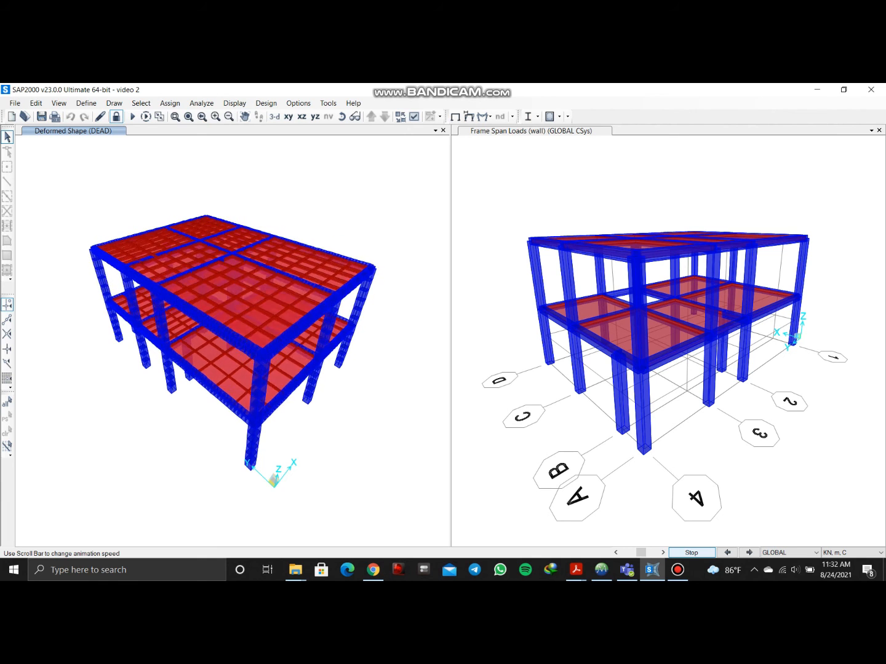
click(692, 553)
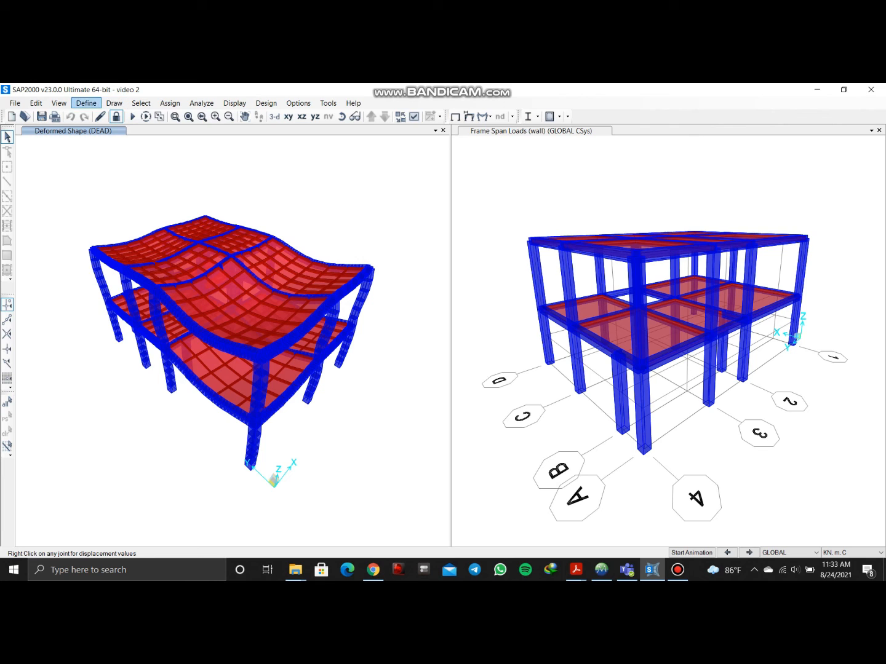
- Create a new load combination named Envelope with the Envelope combination type
click(86, 103)
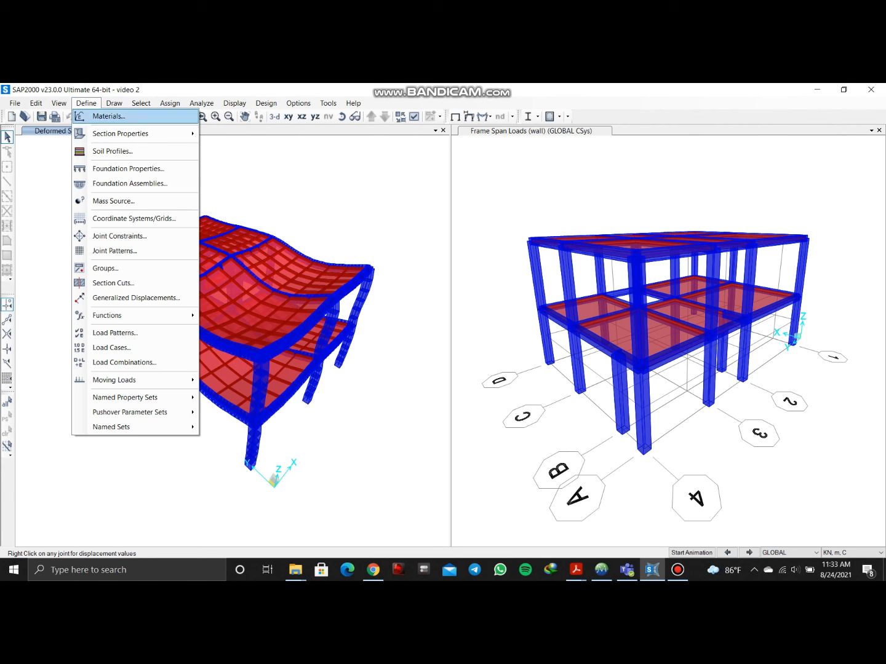
click(124, 362)
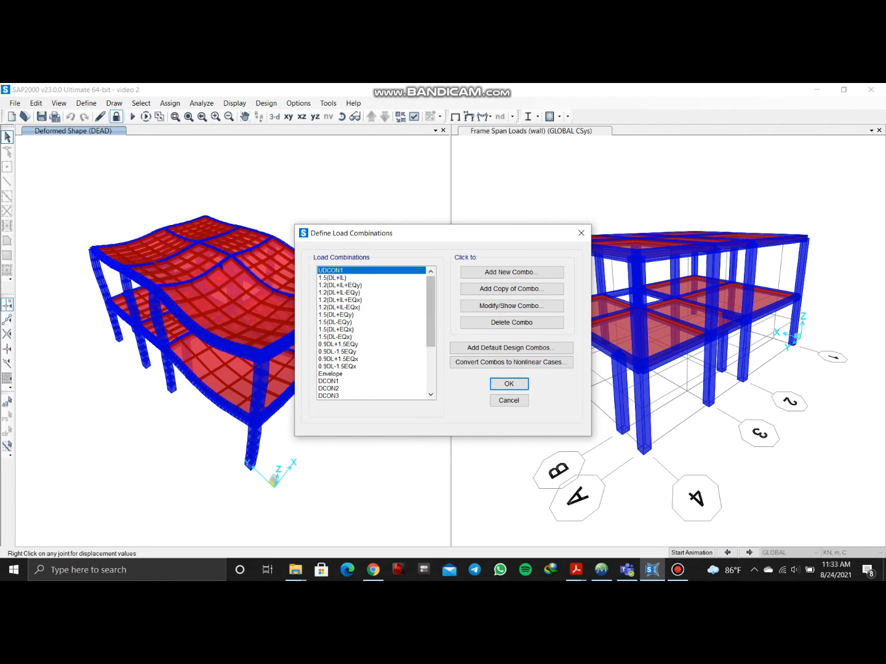
click(511, 272)
double_click(481, 224)
click(515, 273)
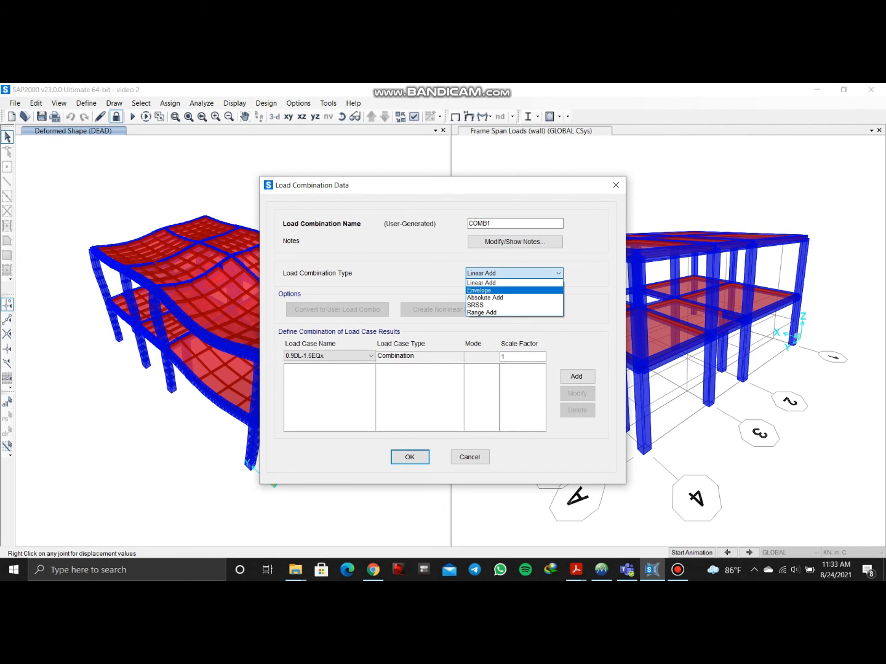
click(484, 290)
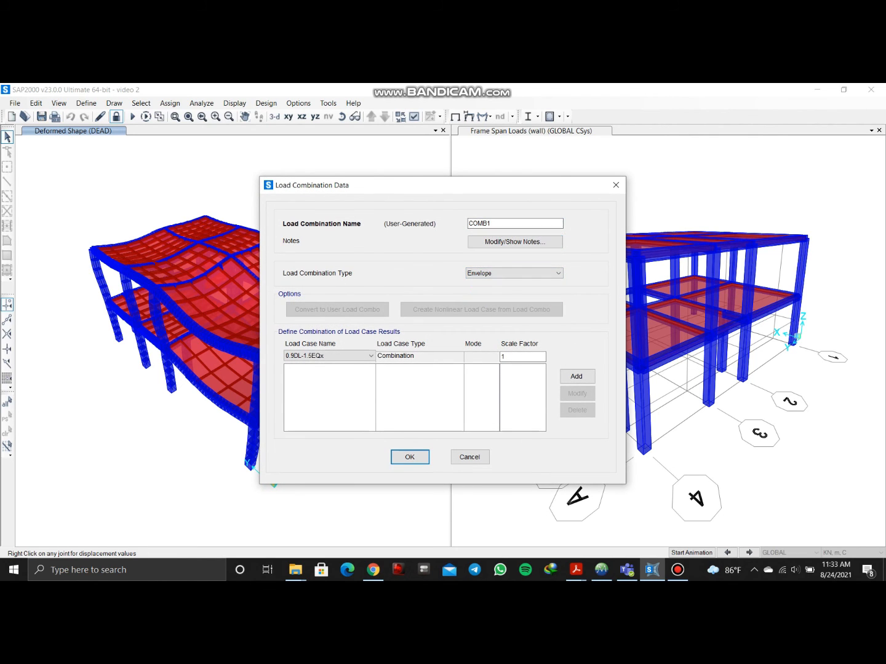
double_click(480, 224)
text(Envelope)
key(Tab)
key(Tab)
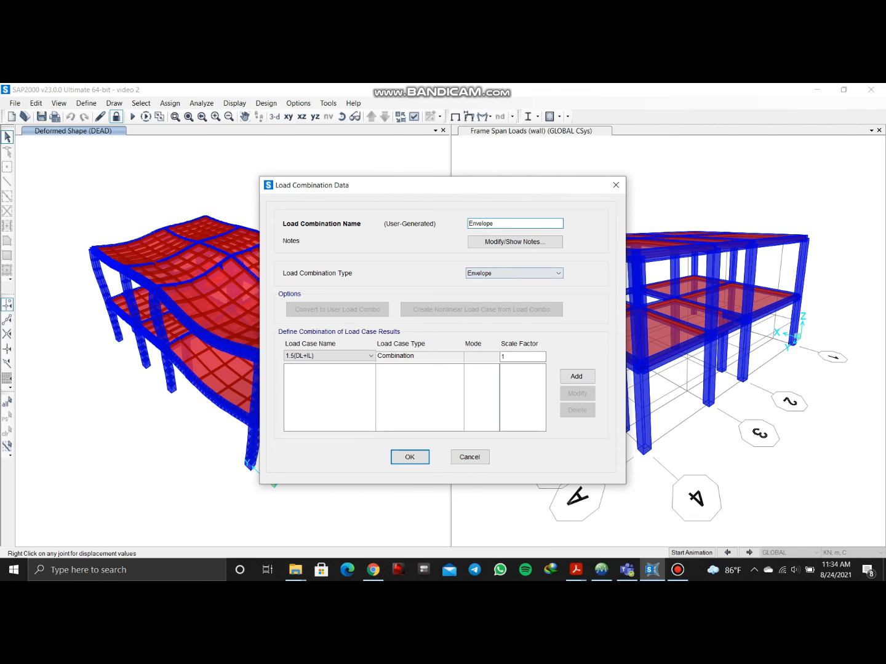
click(526, 273)
click(492, 291)
- Add the 1.5(DL+IL) and 1.5(DL+EQy) combinations to the Envelope combination with scale factor 1
click(348, 356)
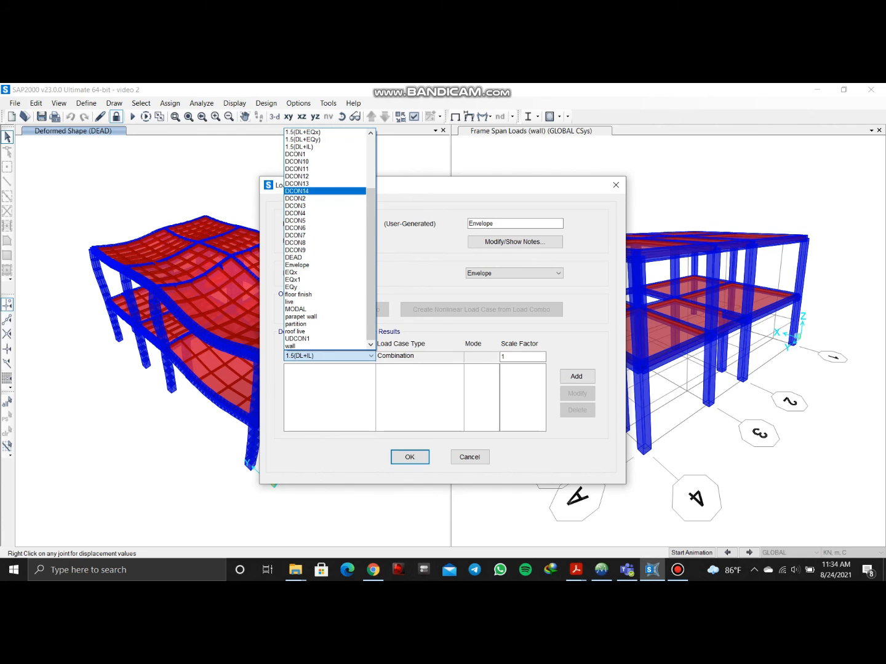
scroll(325, 204, up, 1)
scroll(324, 204, up, 3)
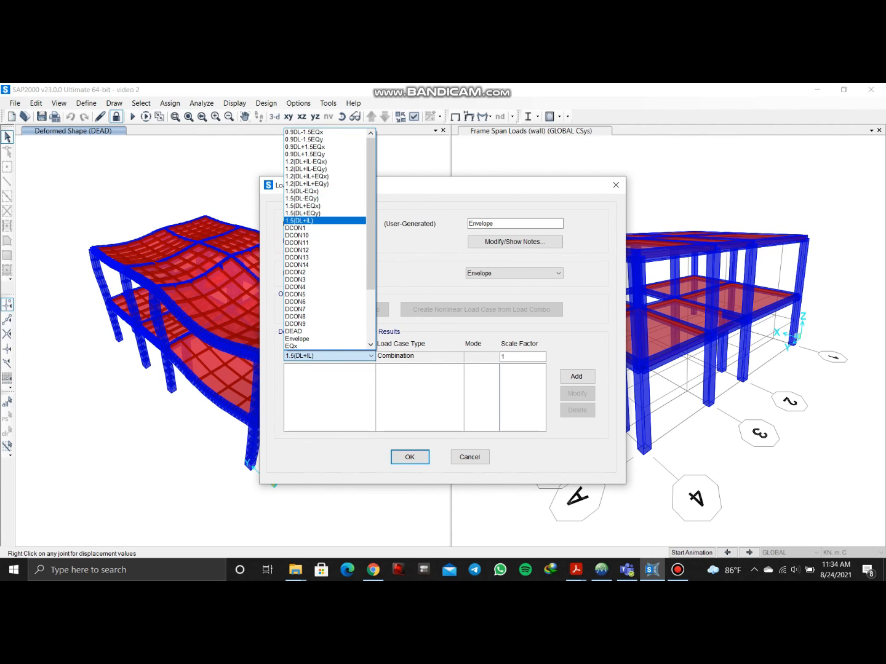
click(325, 221)
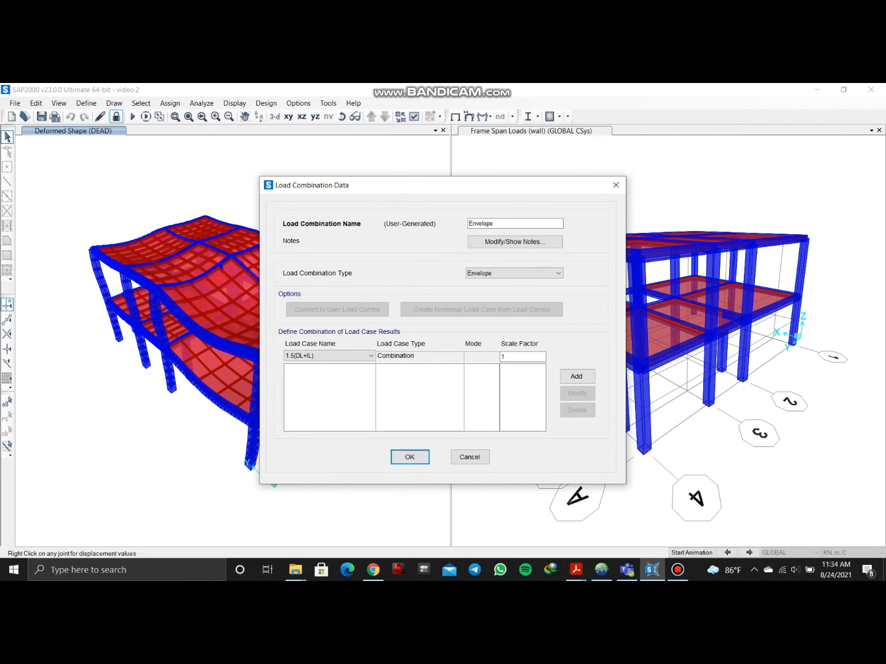
click(577, 376)
click(330, 356)
click(325, 139)
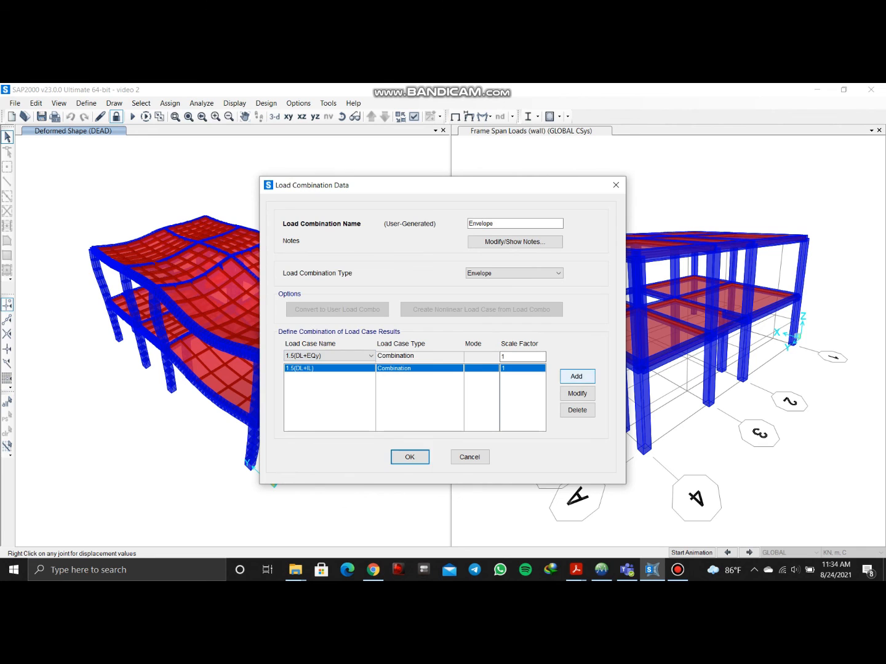
click(577, 377)
- Add the 1.5(DL+EQx), 1.5(DL-EQy) and 1.5(DL-EQx) combinations to Envelope with scale factor 1
click(329, 356)
scroll(325, 203, up, 3)
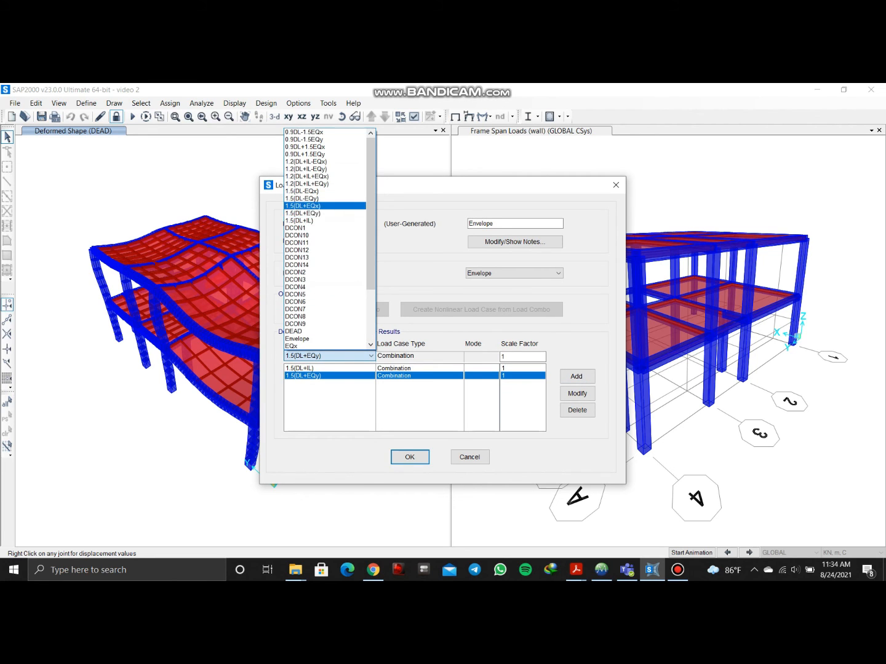
click(325, 202)
click(576, 376)
click(329, 355)
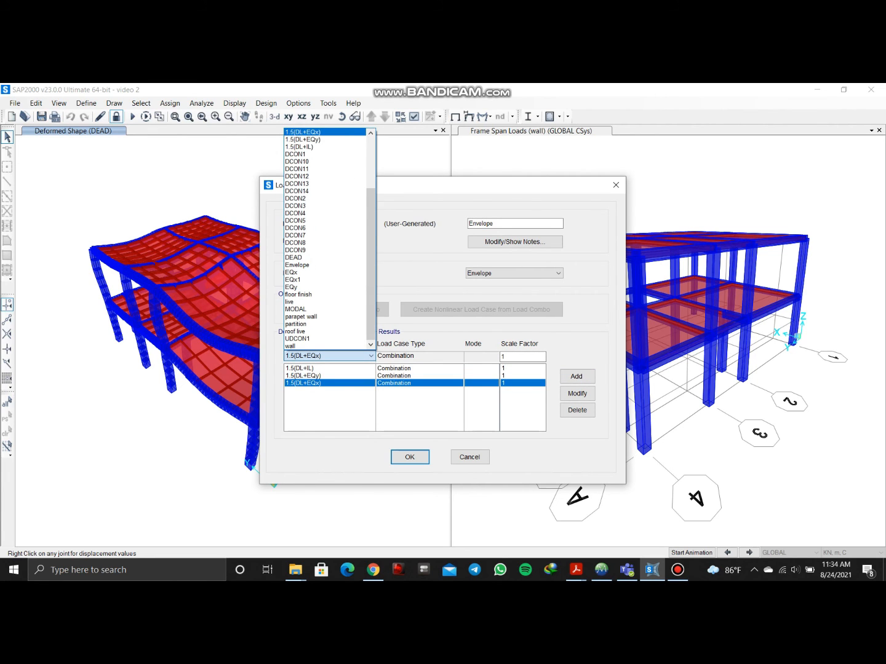
scroll(325, 203, up, 3)
click(325, 198)
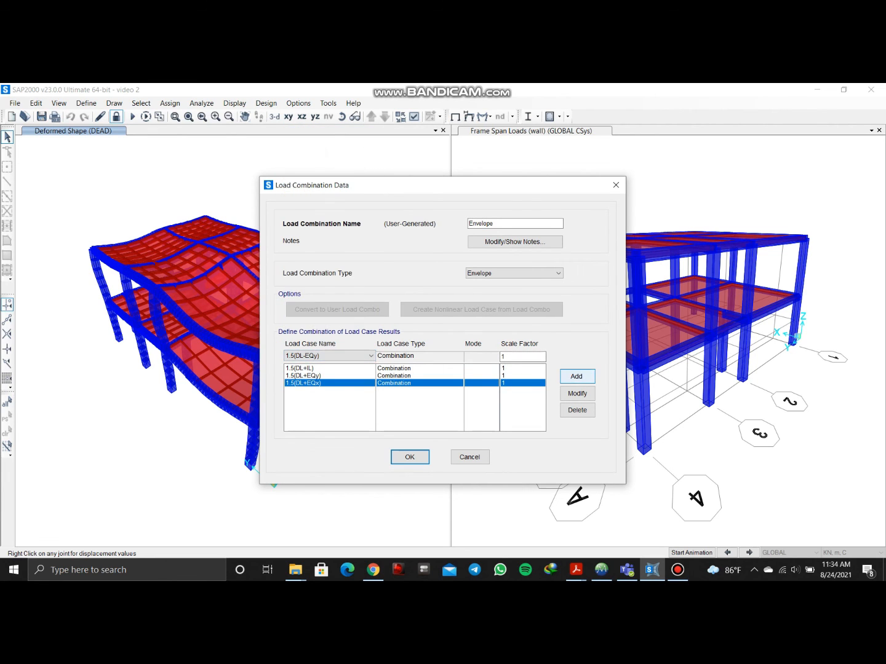
click(577, 377)
click(329, 355)
scroll(325, 203, up, 3)
click(325, 198)
click(576, 377)
- Add the 1.2(DL+IL+EQy) and 1.2(DL+IL+EQx) combinations to Envelope with scale factor 1
click(329, 356)
scroll(324, 203, up, 3)
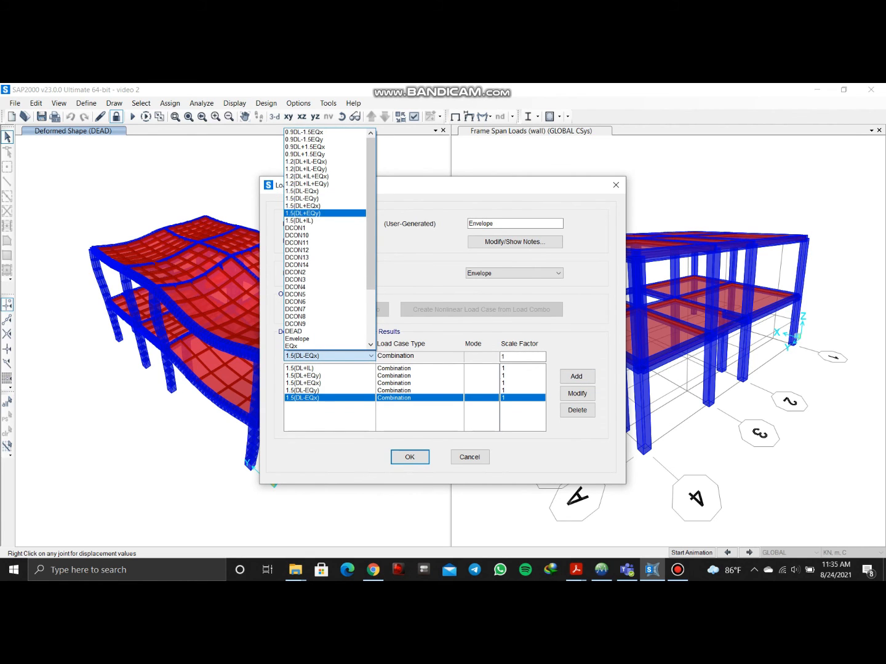
click(306, 184)
click(576, 376)
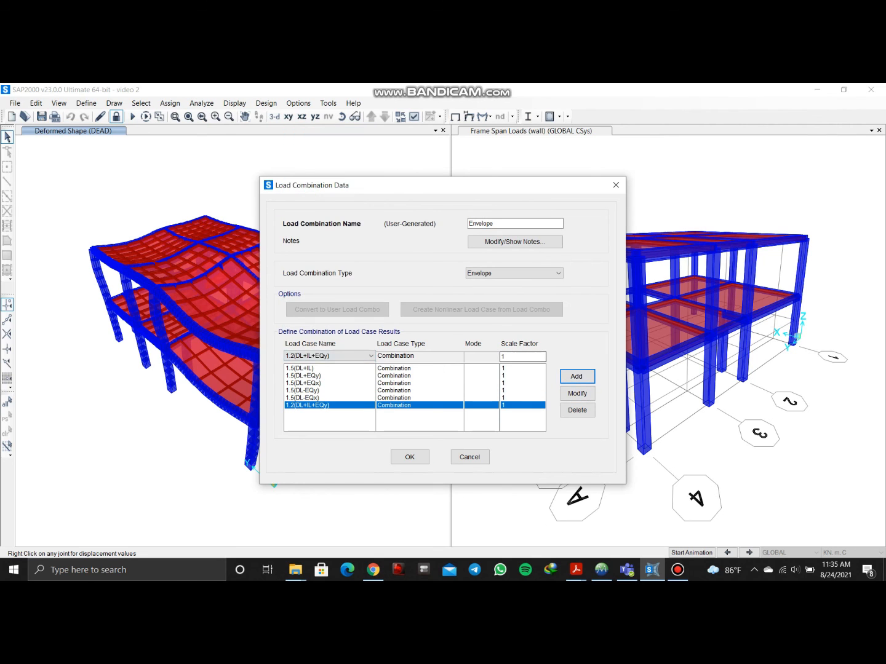
click(329, 356)
scroll(320, 185, up, 2)
click(307, 175)
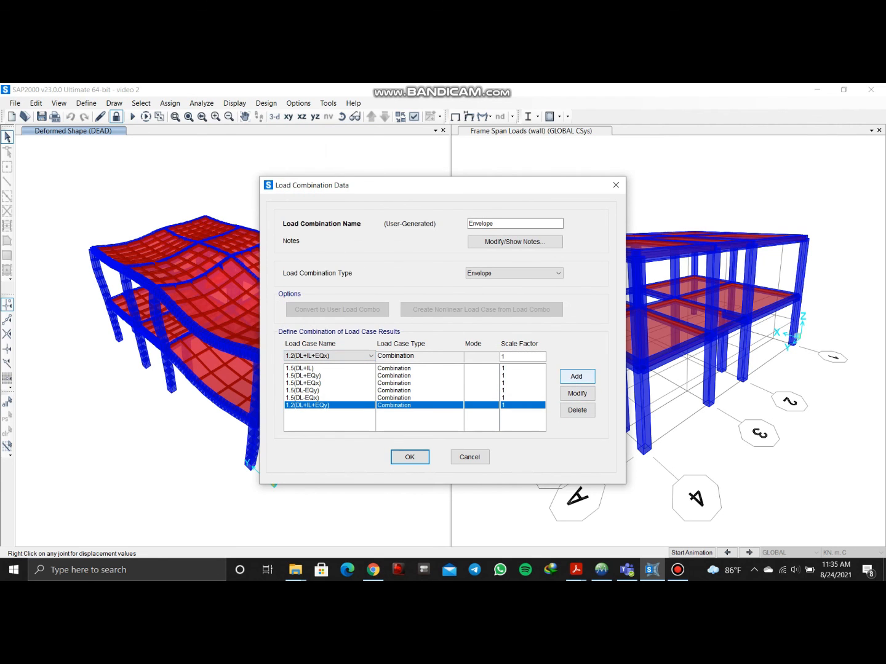
click(576, 376)
- Add the 1.2(DL+IL-EQy) and 1.2(DL+IL-EQx) combinations to Envelope with scale factor 1
click(329, 355)
scroll(320, 246, up, 2)
click(306, 168)
click(576, 376)
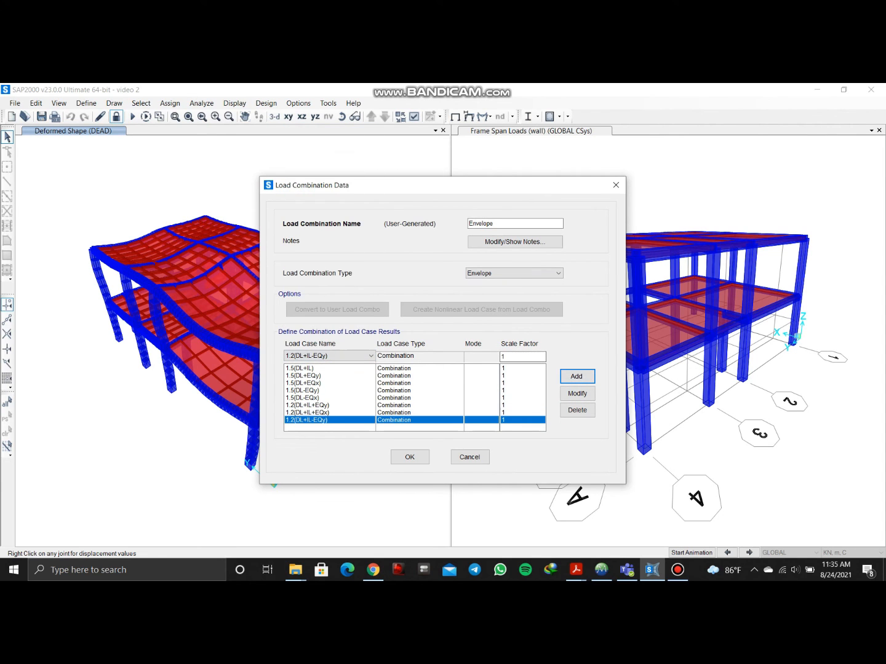
click(329, 355)
scroll(320, 246, up, 2)
click(306, 161)
click(576, 376)
- Add the 0.9DL+1.5EQy and 0.9DL+1.5EQx combinations to Envelope with scale factor 1
click(329, 356)
scroll(319, 246, up, 2)
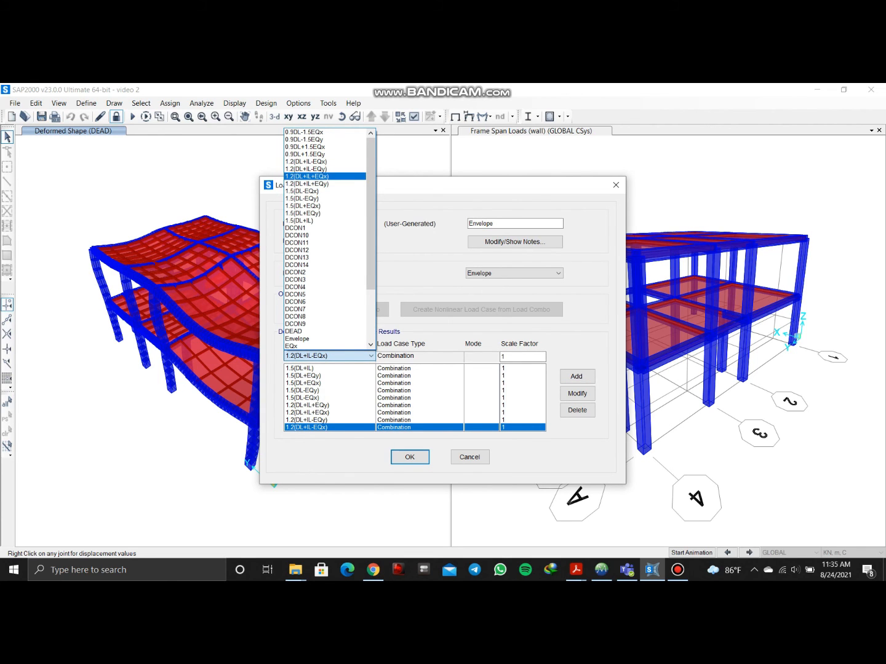
click(306, 154)
click(577, 376)
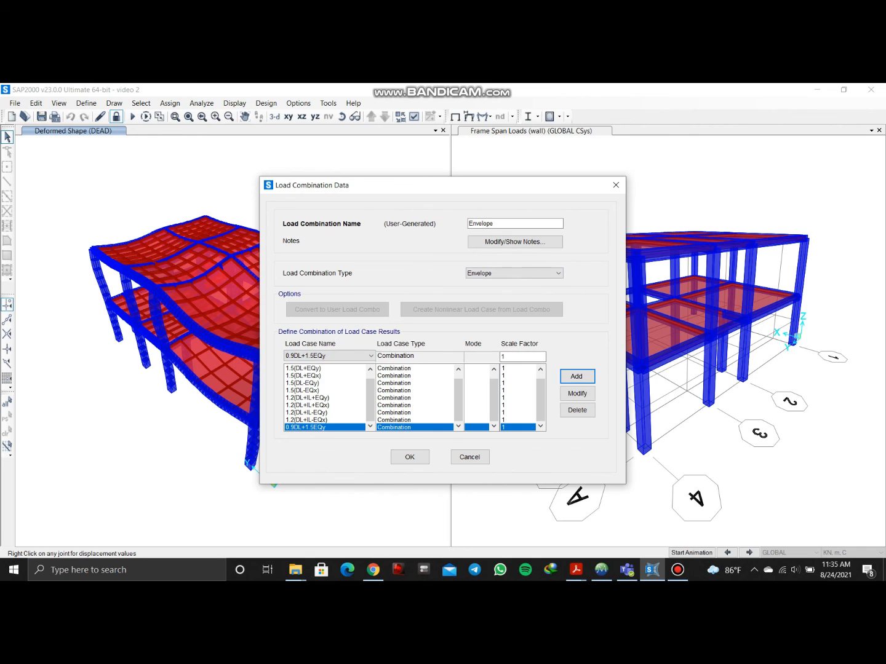
click(329, 355)
scroll(320, 246, up, 2)
click(306, 146)
click(576, 376)
- Add the 0.9DL-1.5EQy and 0.9DL-1.5EQx combinations to Envelope with scale factor 1
click(329, 355)
click(306, 139)
click(576, 376)
click(329, 356)
click(306, 132)
click(577, 376)
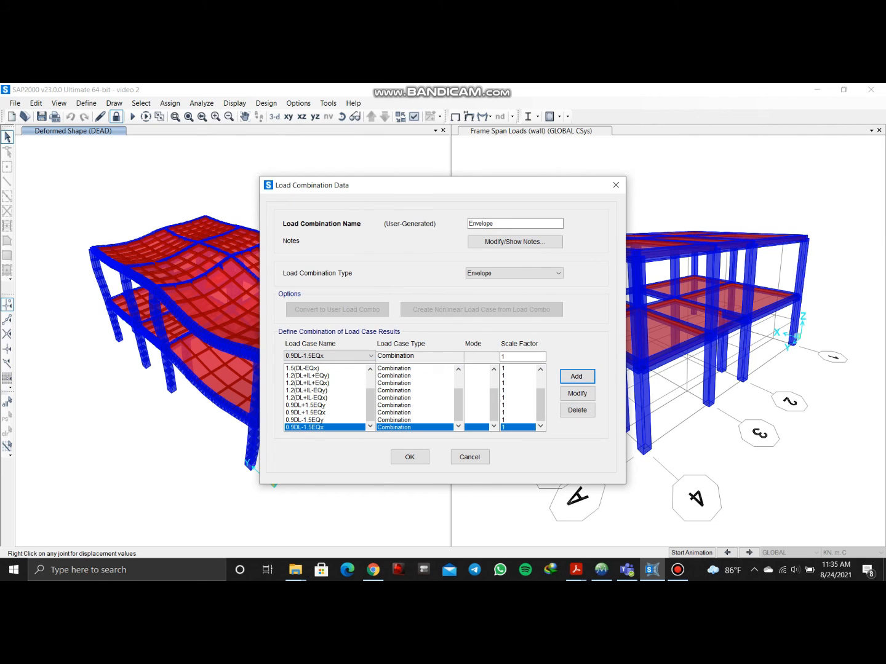
- Check the combinations included in Envelope against the available load cases and close the load combination definitions
click(323, 427)
click(324, 420)
click(324, 427)
click(324, 420)
click(323, 413)
key(Up)
key(Up)
key(Up)
key(Up)
key(Up)
key(Up)
key(Up)
key(Up)
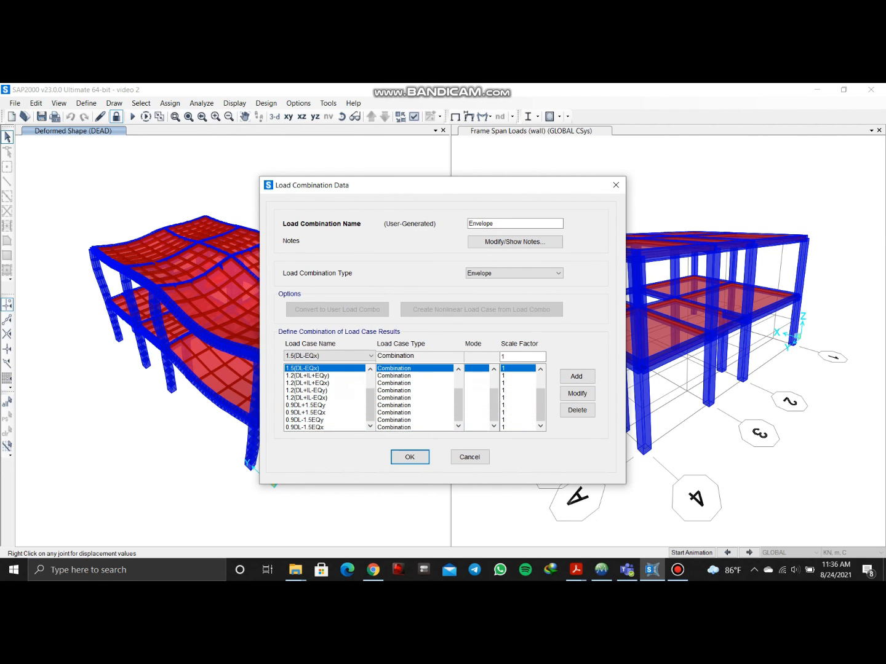
key(Up)
key(Up)
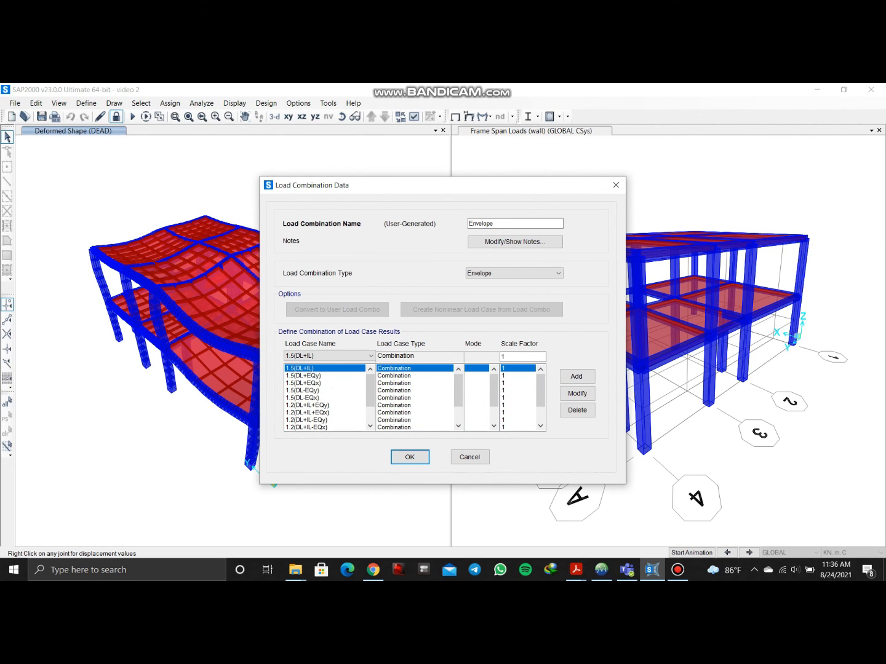
click(371, 356)
scroll(325, 270, up, 4)
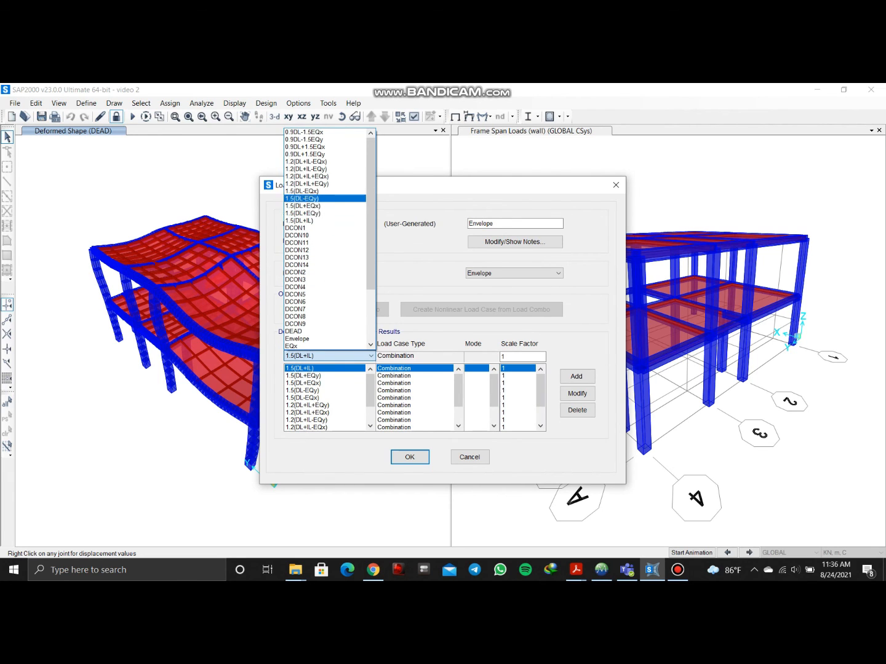
key(Escape)
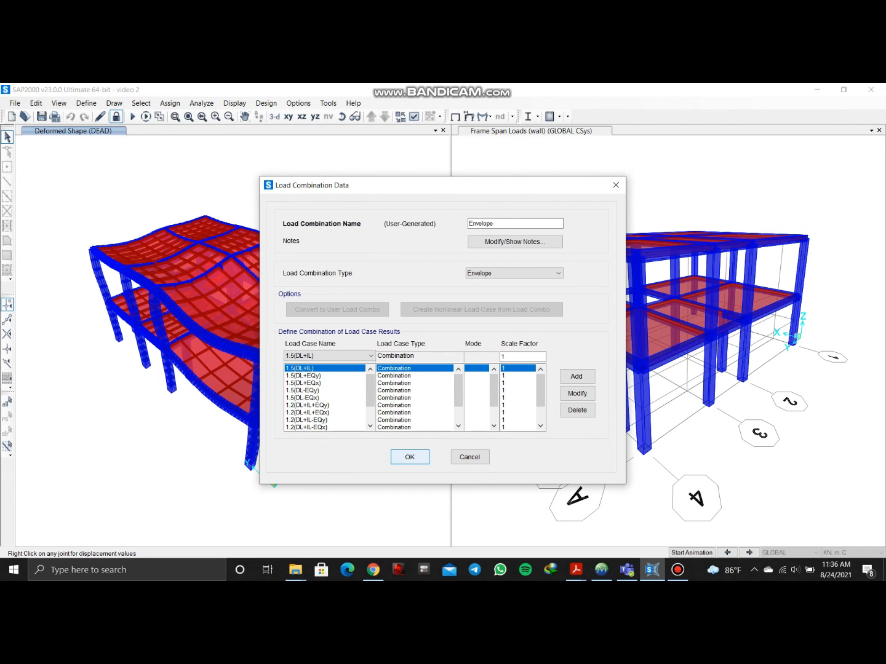
click(470, 457)
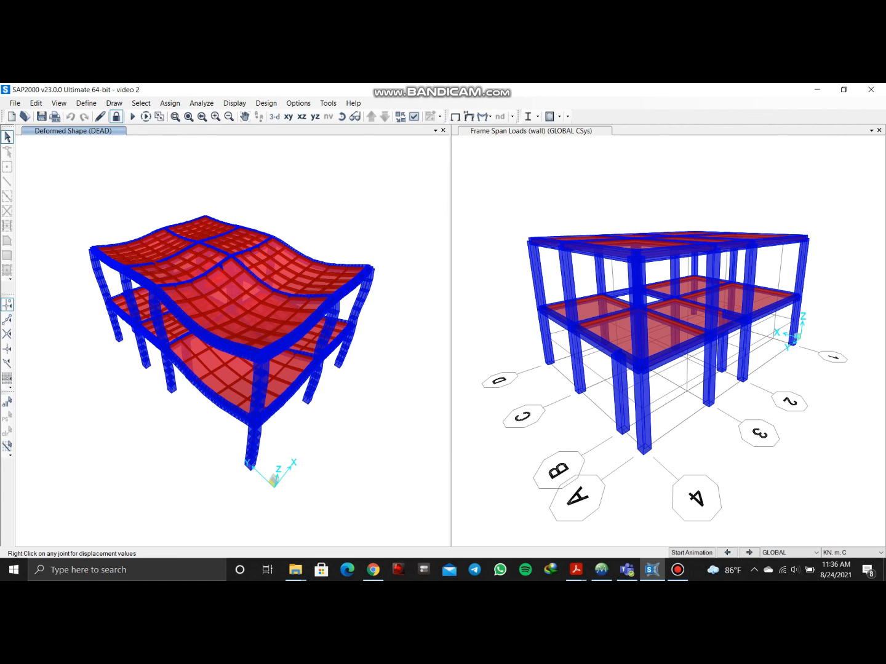
- Run the concrete frame design check and show the longitudinal reinforcing areas in an X-Z elevation
click(550, 116)
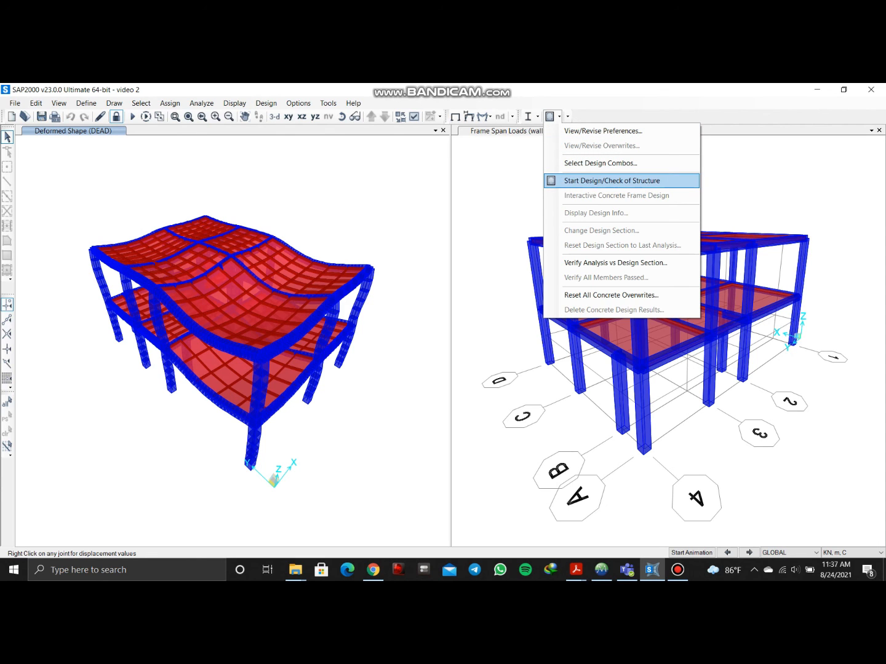
click(600, 180)
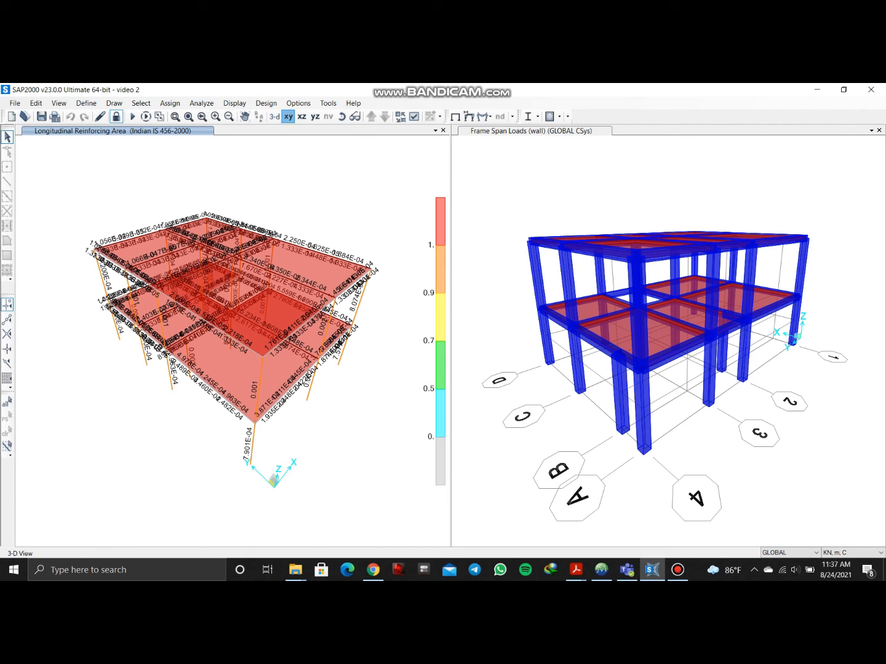
click(288, 116)
click(302, 116)
- Set the display units to N, mm, C and return the X-Z elevation to the undeformed shape
click(853, 553)
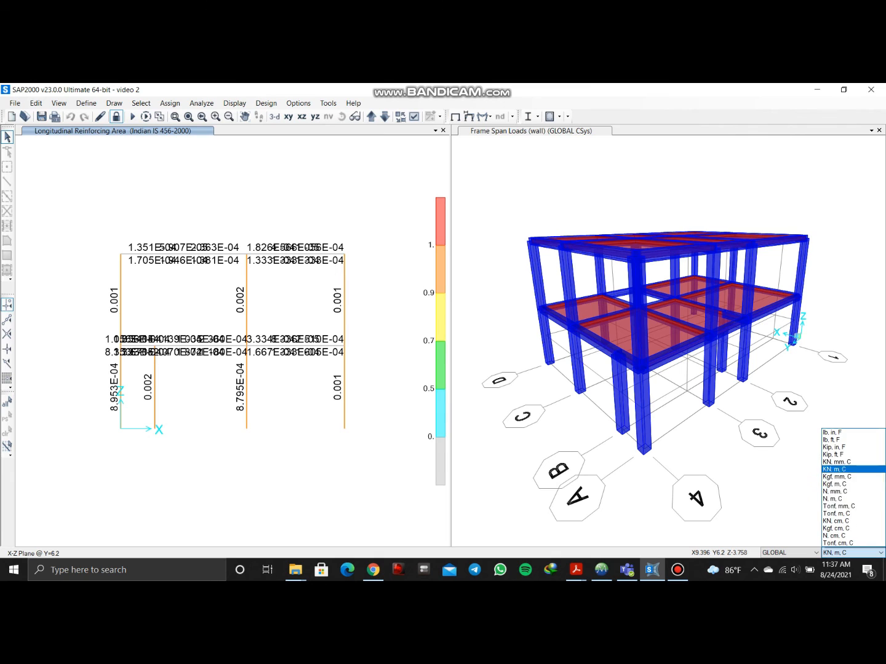
click(852, 496)
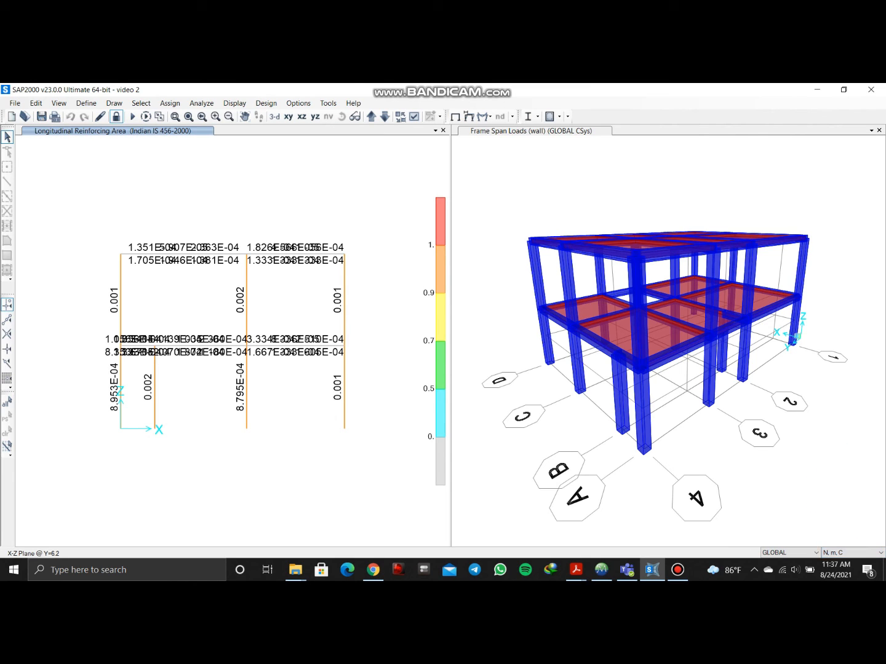
click(853, 552)
click(852, 491)
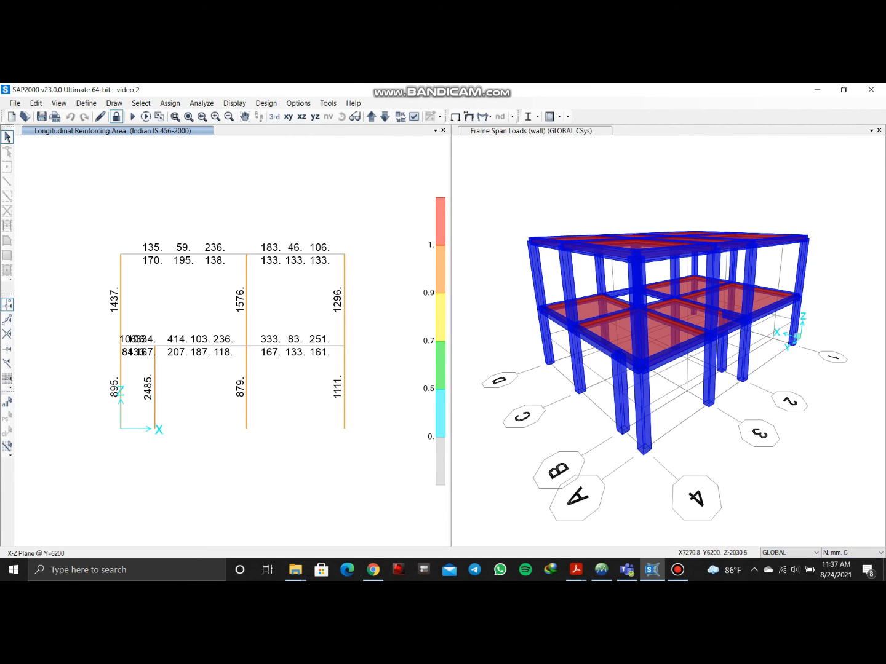
click(455, 116)
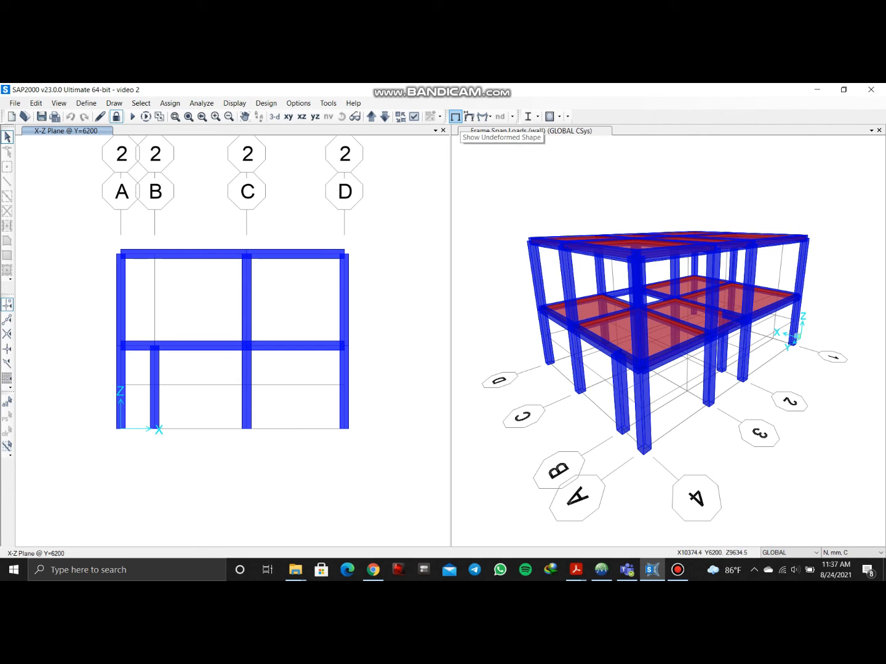
click(485, 116)
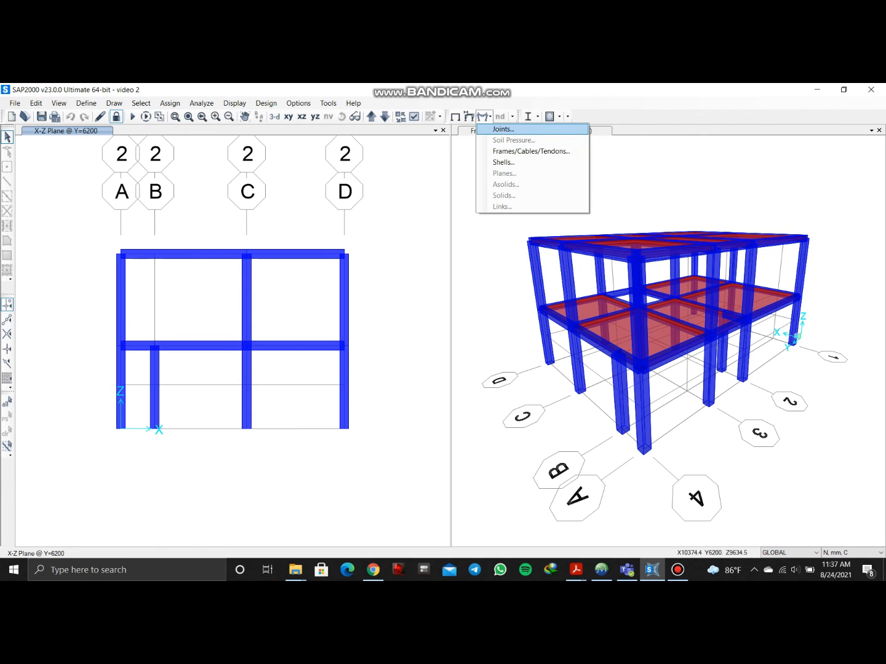
click(522, 151)
click(475, 179)
scroll(470, 265, down, 4)
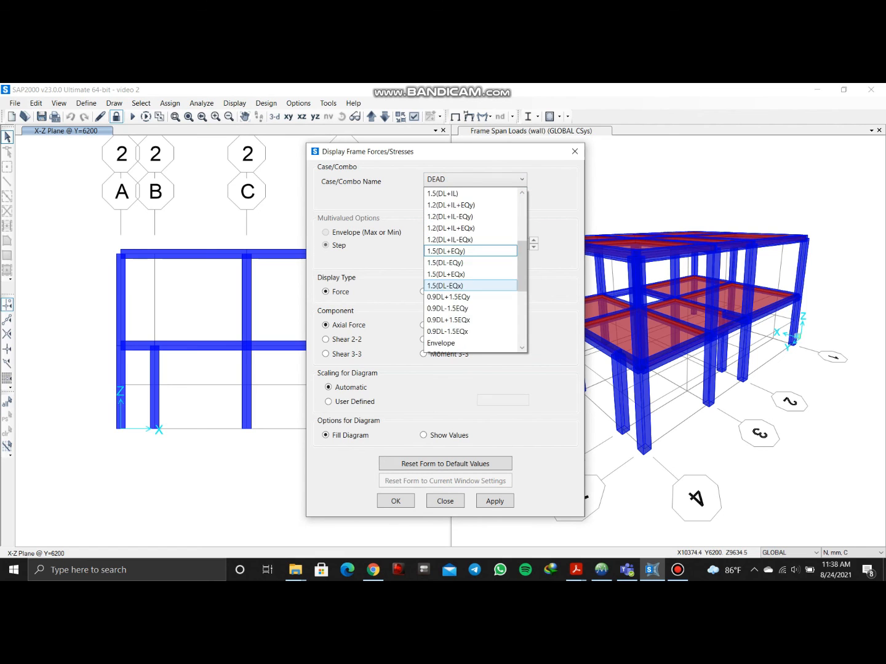
click(470, 342)
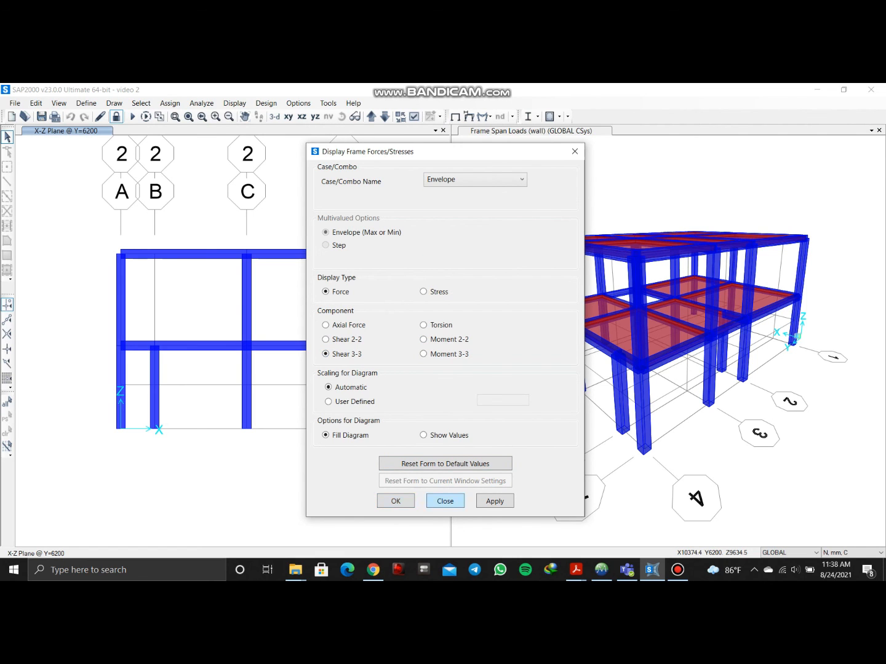
click(445, 500)
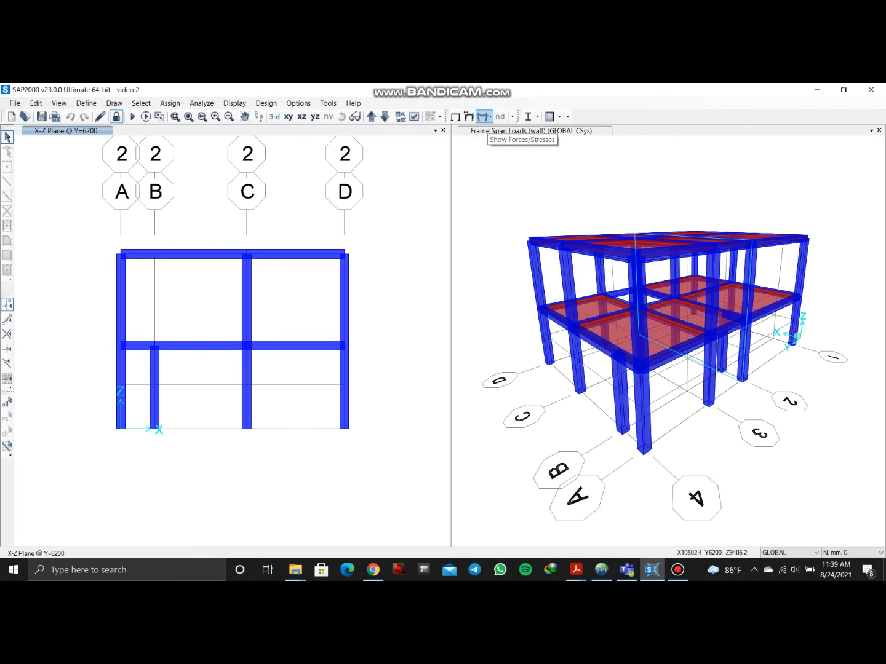
- Display the Shear 2-2 force diagram for the Envelope combination in the X-Z elevation
click(484, 116)
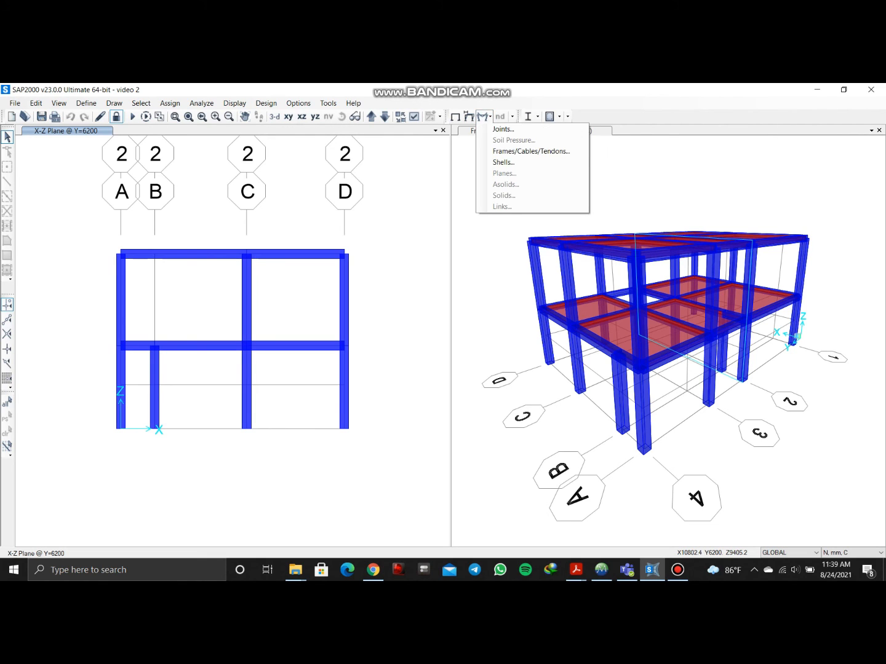
click(531, 151)
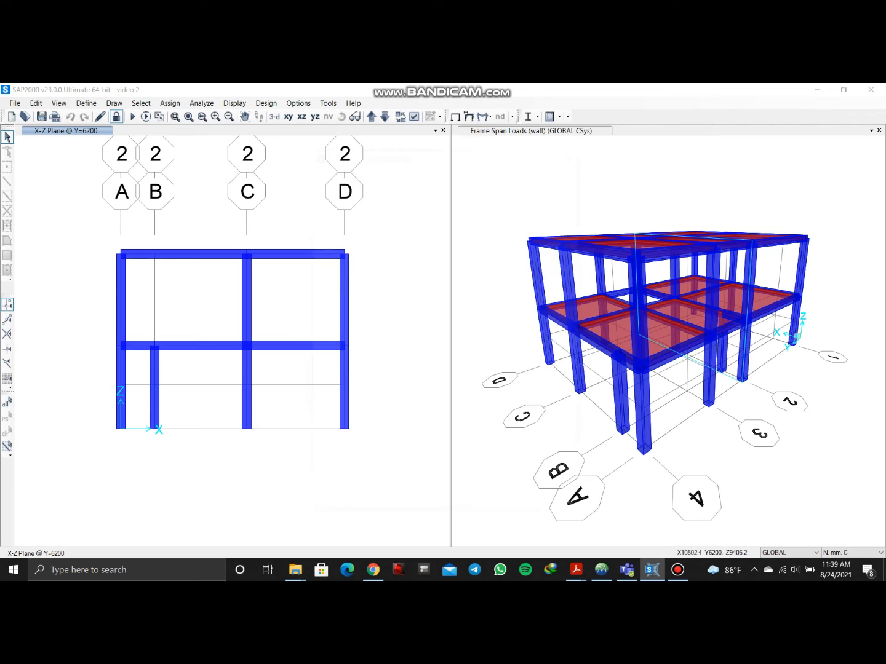
click(486, 180)
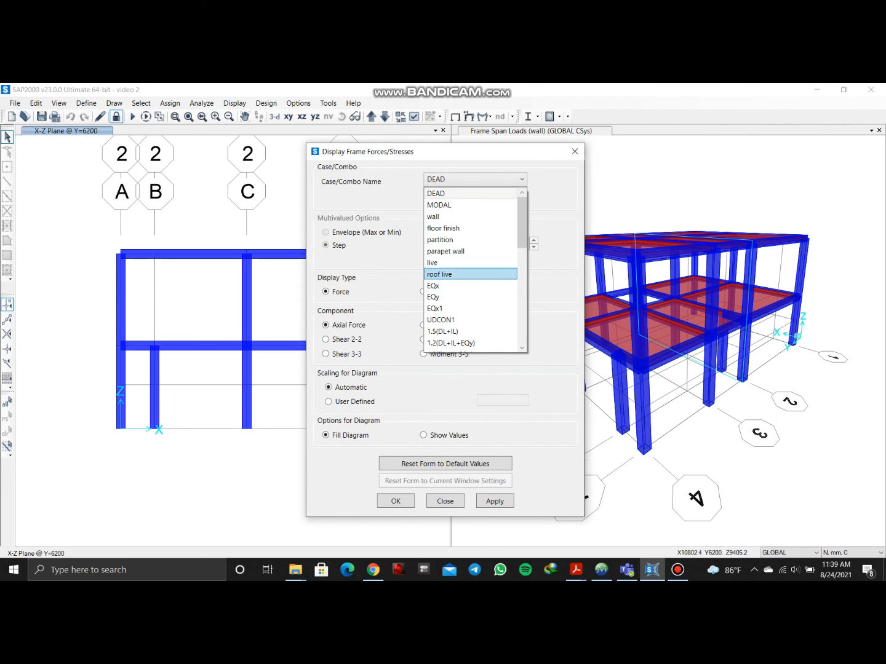
scroll(470, 264, down, 3)
scroll(470, 259, up, 3)
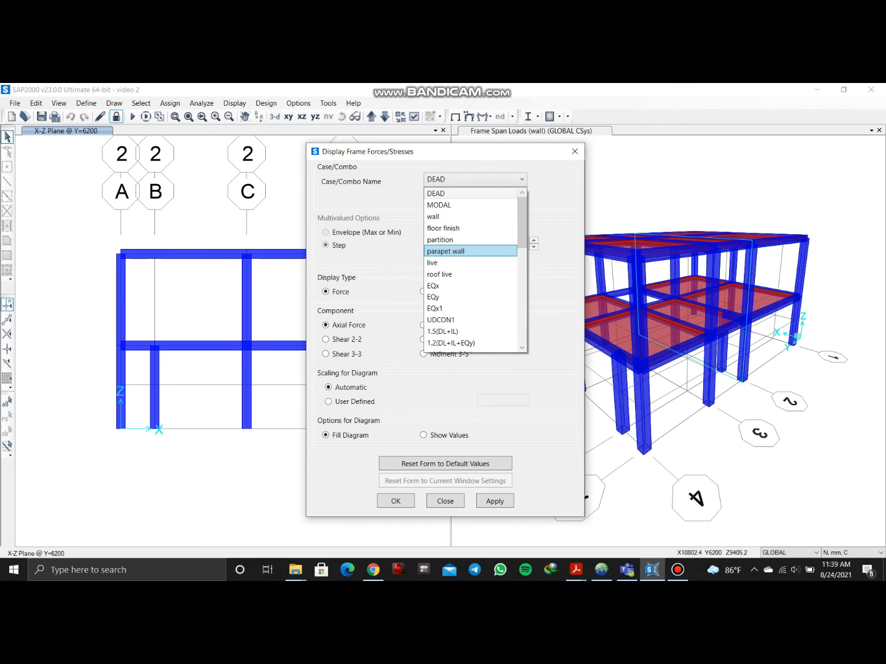
scroll(471, 253, down, 5)
scroll(470, 263, up, 4)
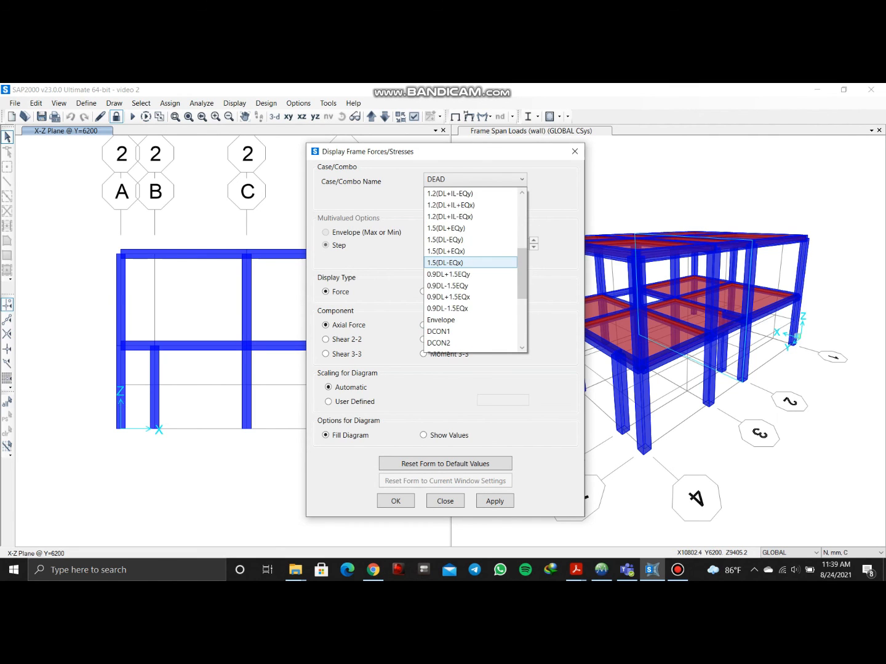
click(441, 320)
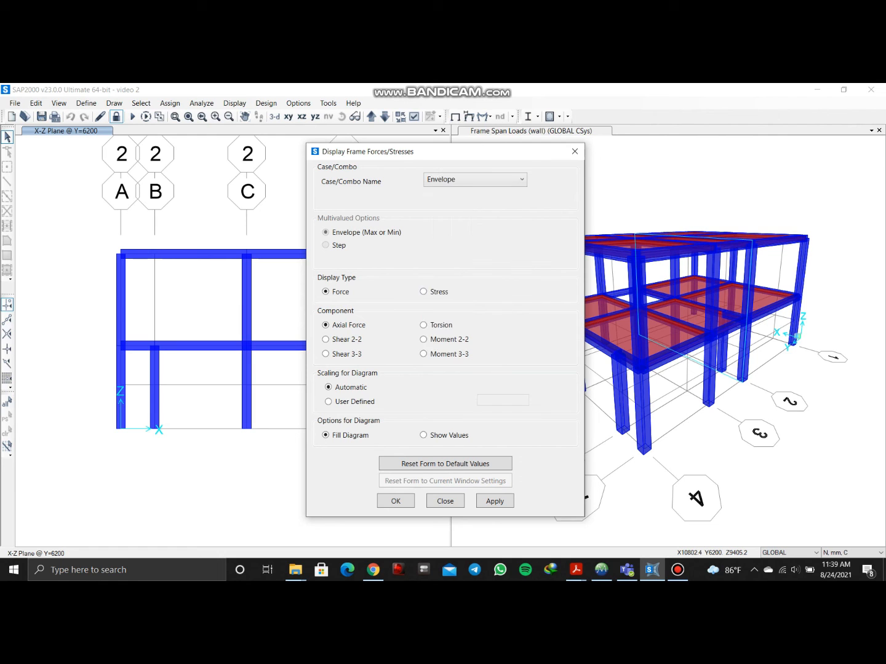
click(326, 340)
key(Return)
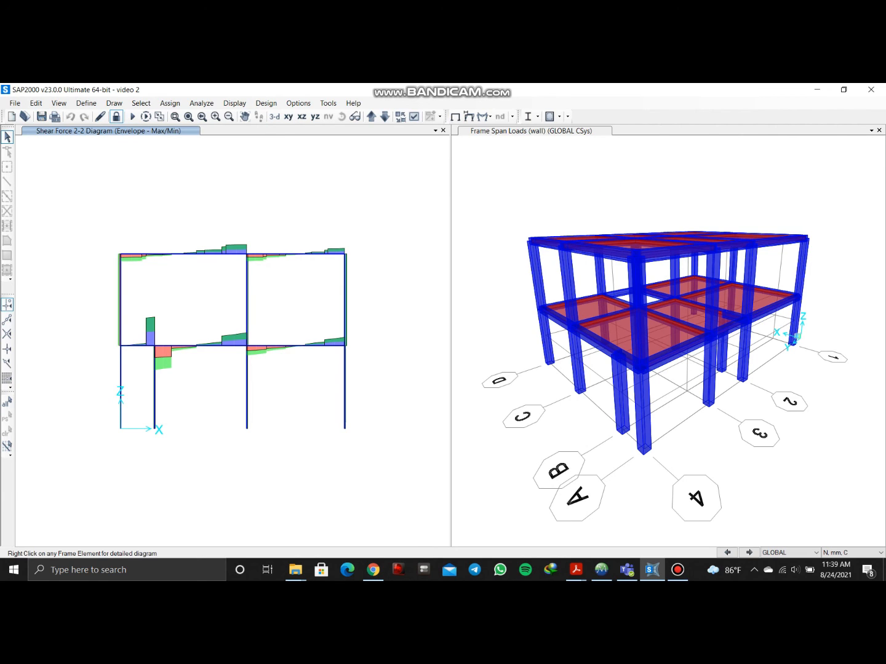
- Browse the shear diagrams in neighbouring X-Z elevations and bring up the detailed diagrams of the first-floor beam in the first bay from the origin
click(371, 116)
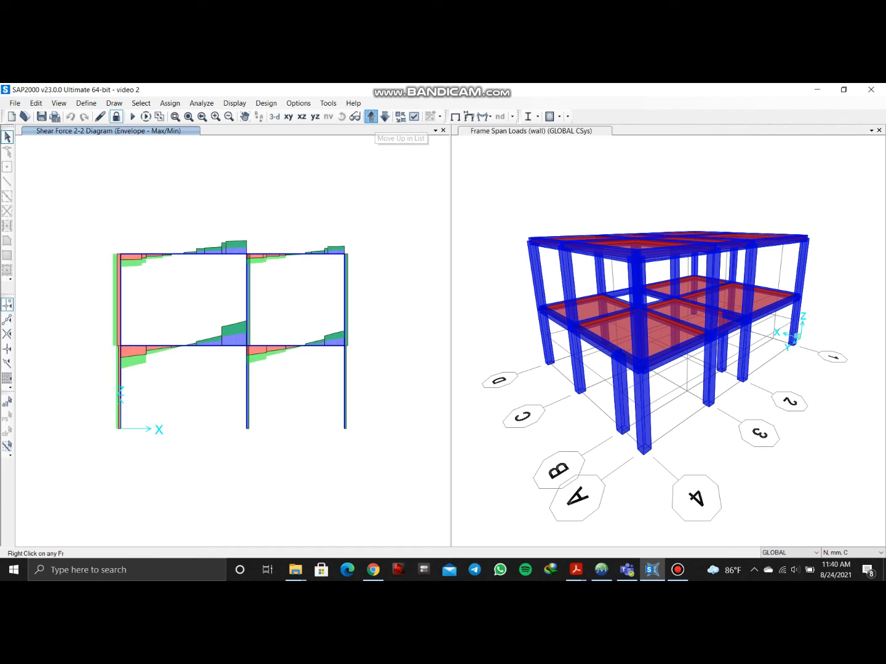
click(384, 117)
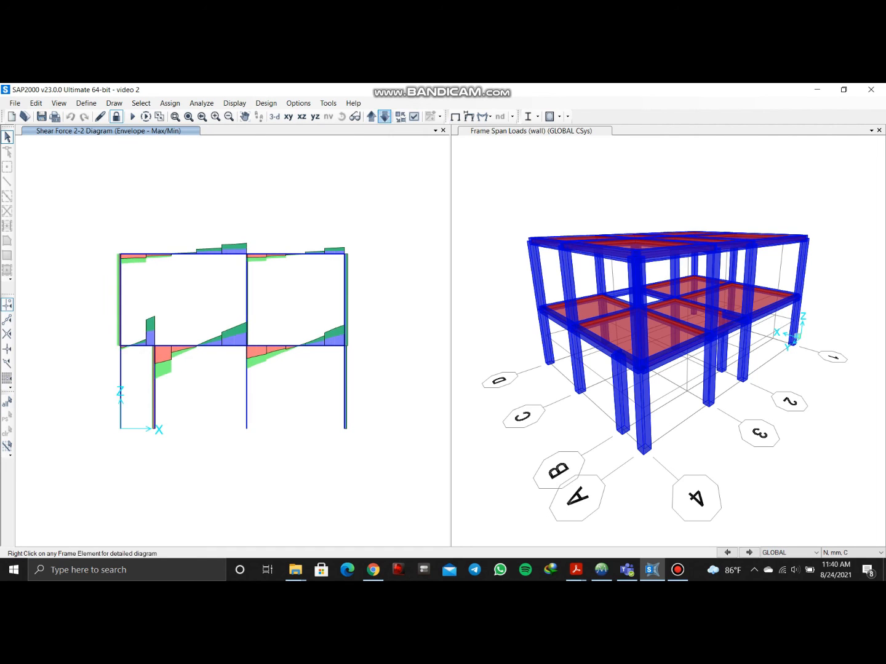
click(384, 117)
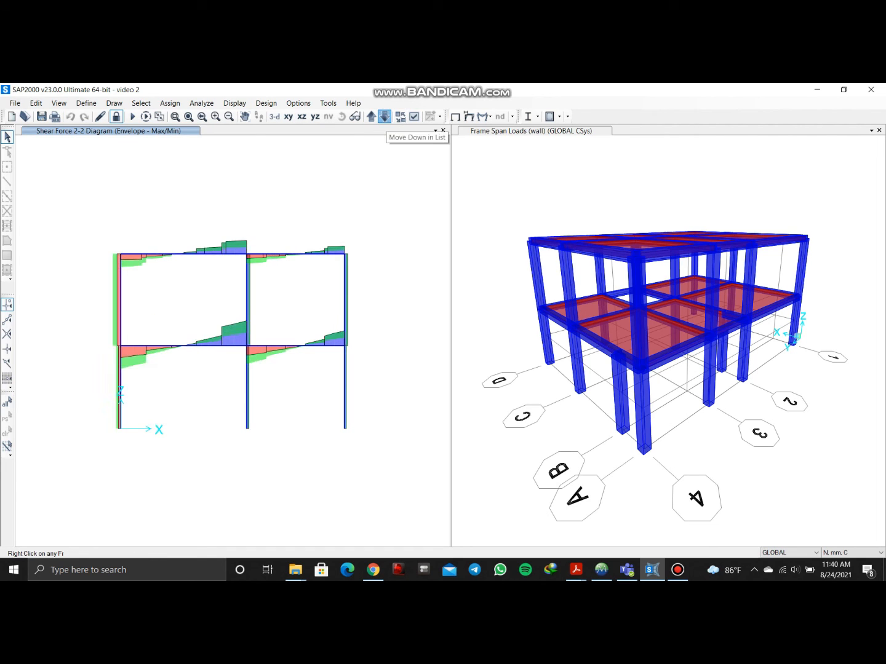
click(202, 345)
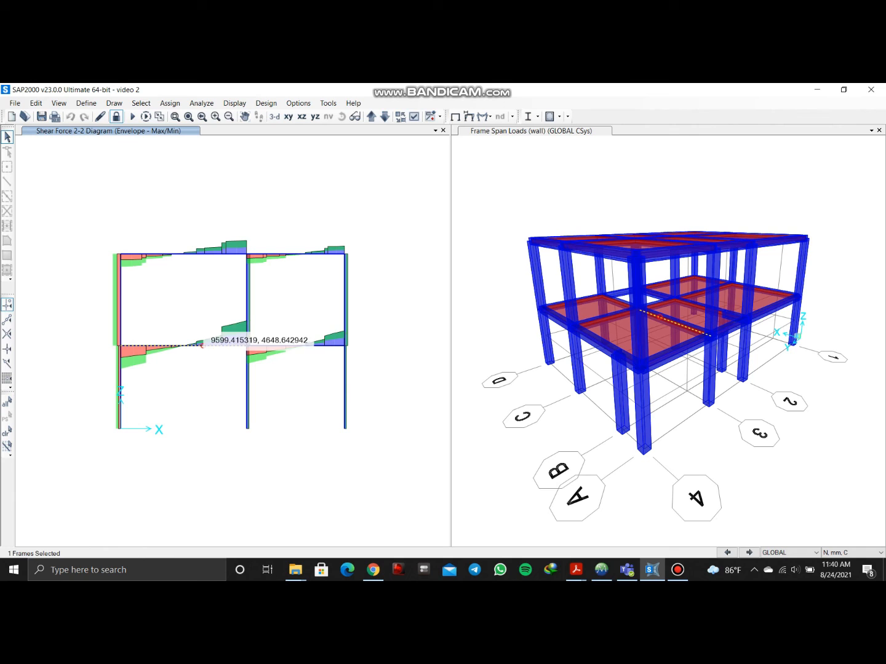
right_click(202, 345)
key(Escape)
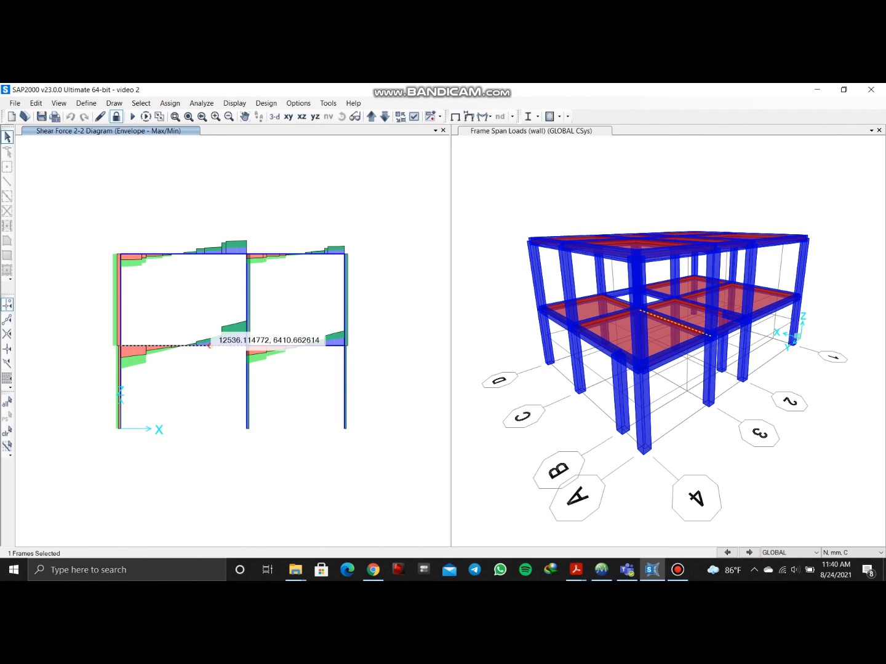
click(202, 346)
right_click(202, 345)
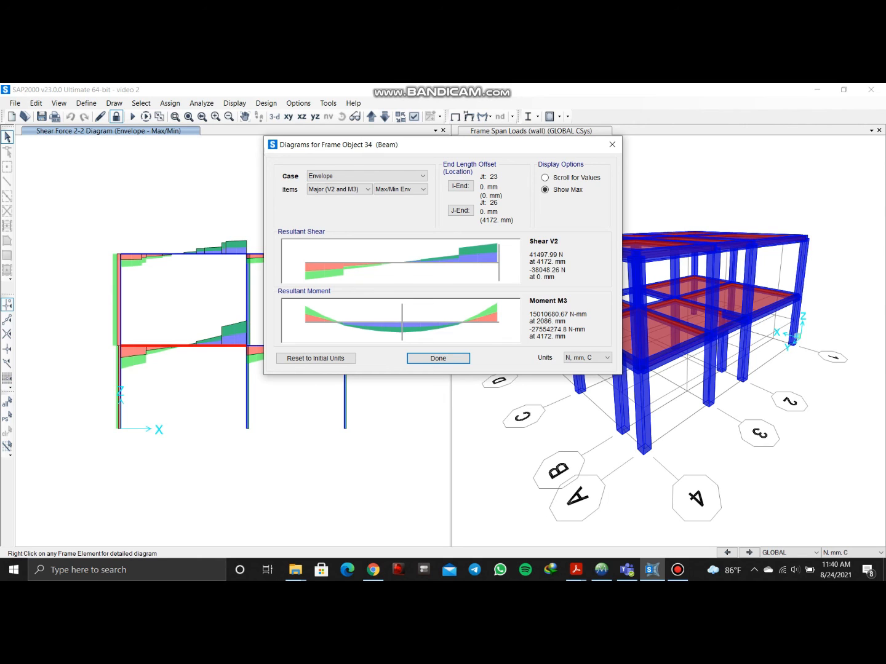
- Set the beam diagram units to KN, m, C and examine shear and moment along the span and at their maxima
click(587, 358)
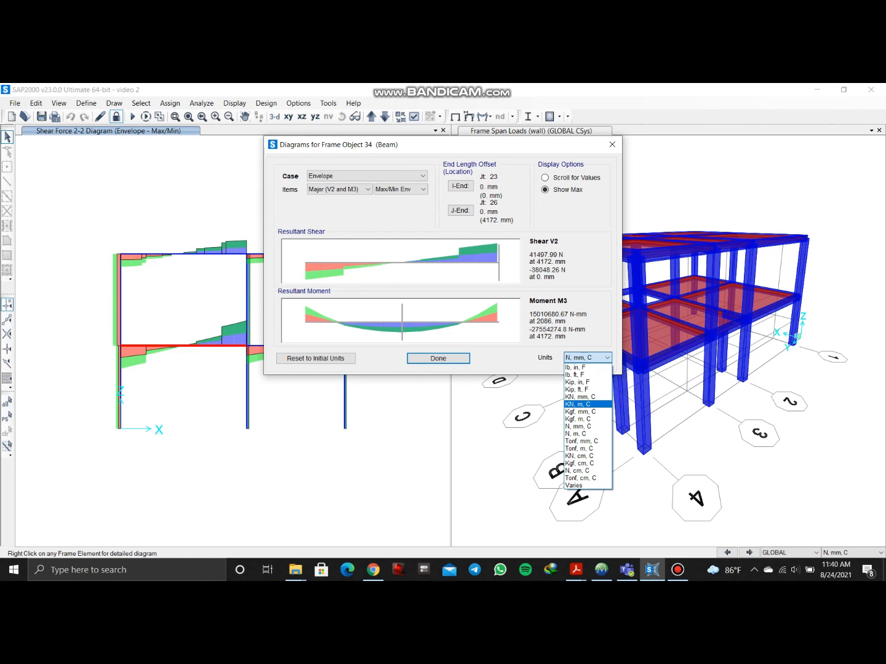
click(580, 404)
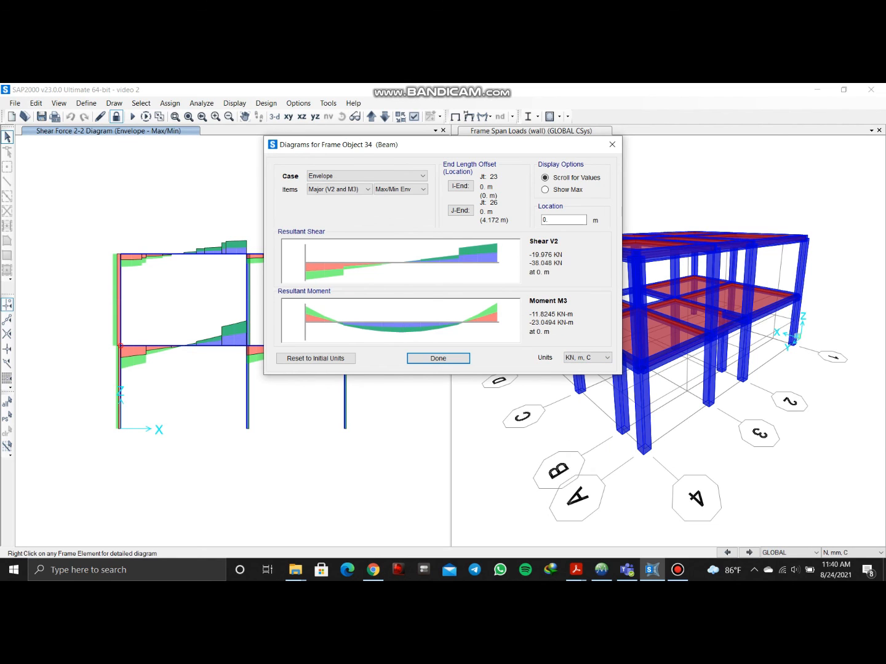
drag(305, 322, 499, 323)
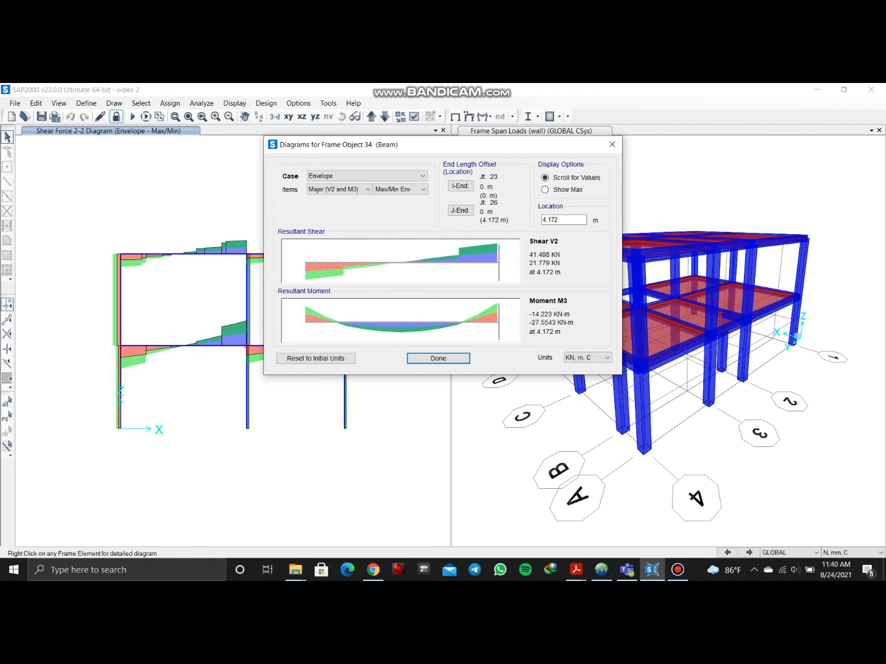
click(545, 190)
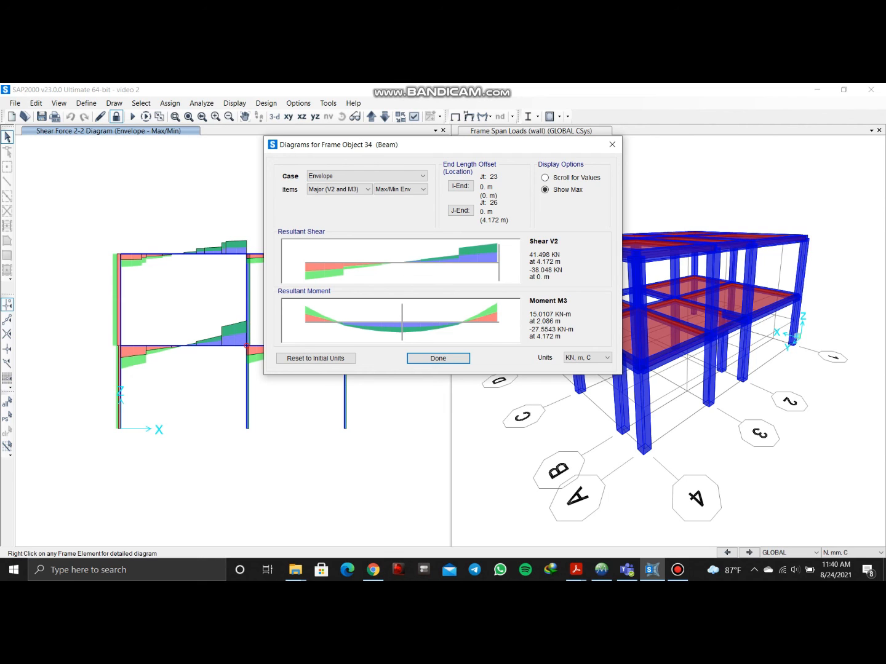
mouse_move(404, 322)
mouse_down()
mouse_move(312, 323)
mouse_move(447, 322)
mouse_move(305, 322)
mouse_move(459, 323)
mouse_up()
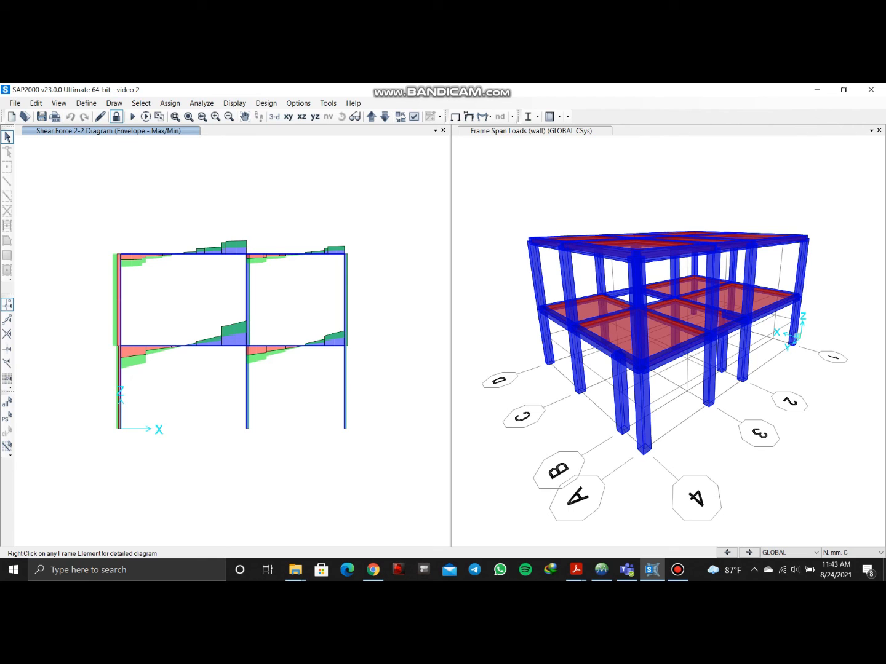
- Run the concrete frame design check of the structure again, keeping the display units at N, mm, C
click(267, 104)
mouse_move(307, 131)
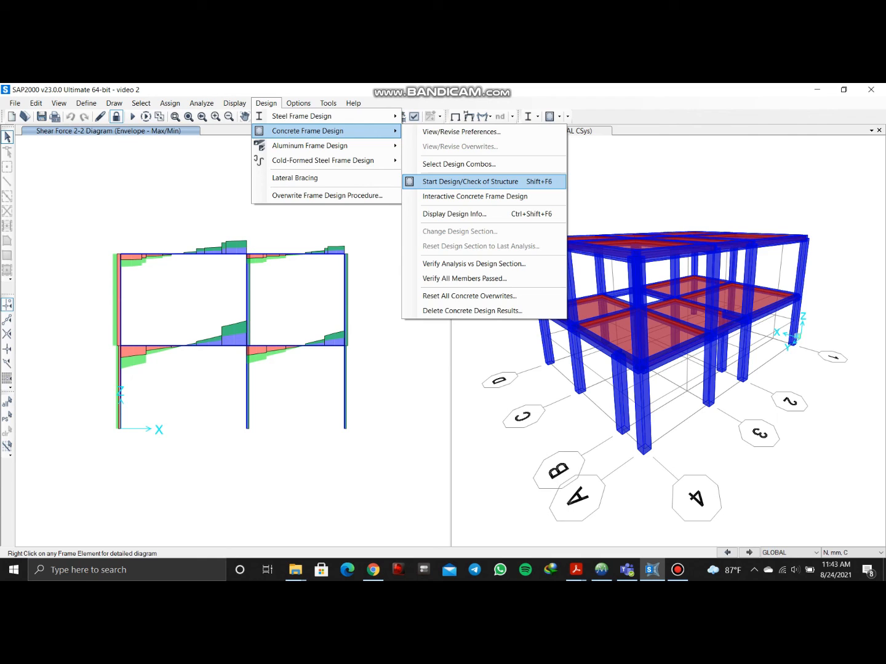
click(470, 181)
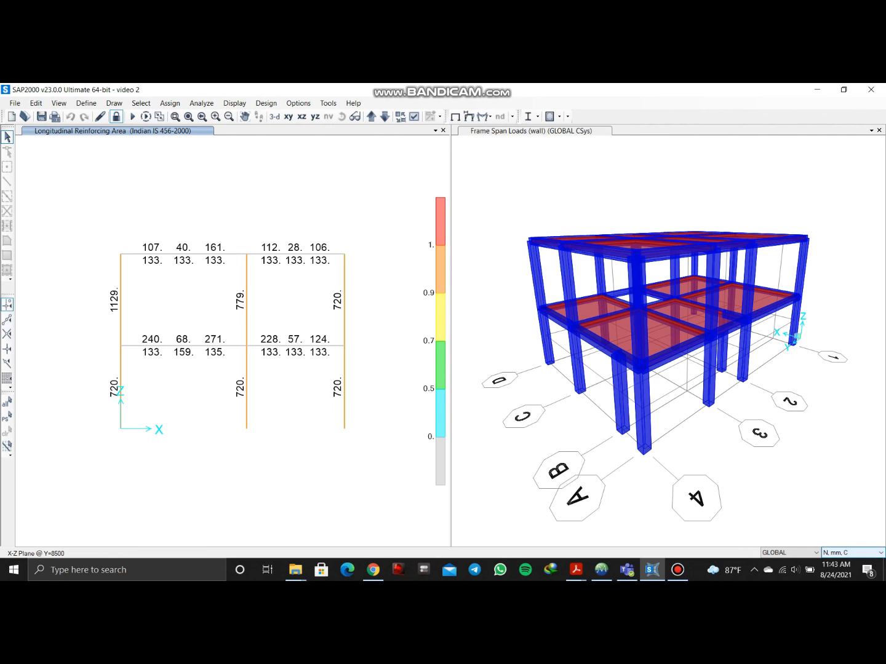
click(851, 552)
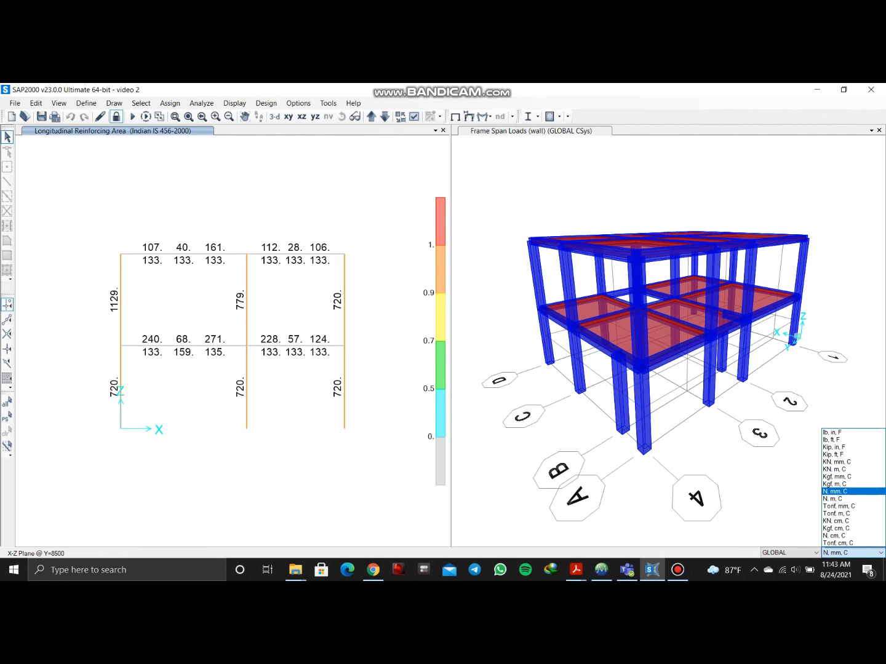
click(852, 552)
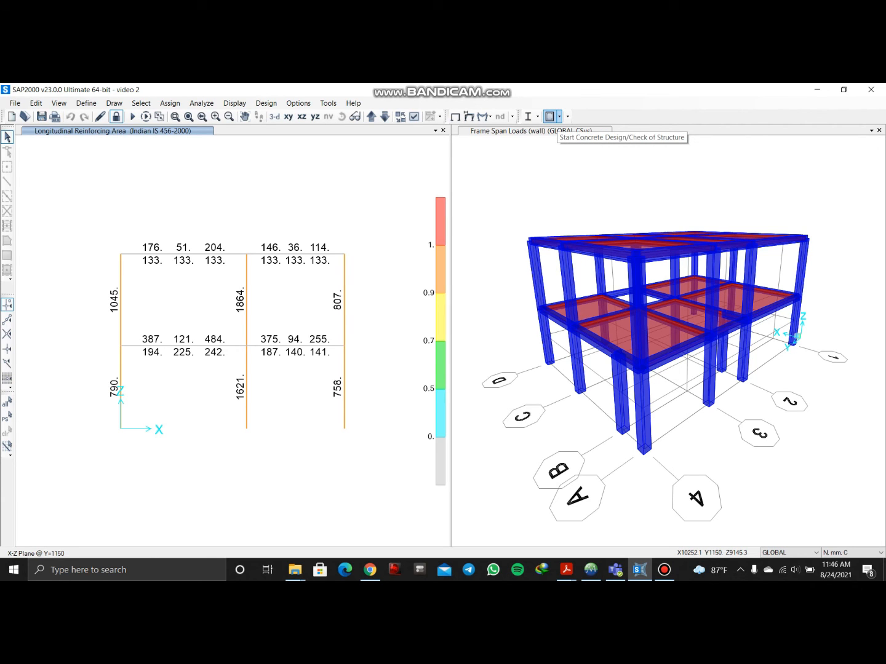
- Verify whether all concrete frame members pass the design check and dismiss the report
click(559, 117)
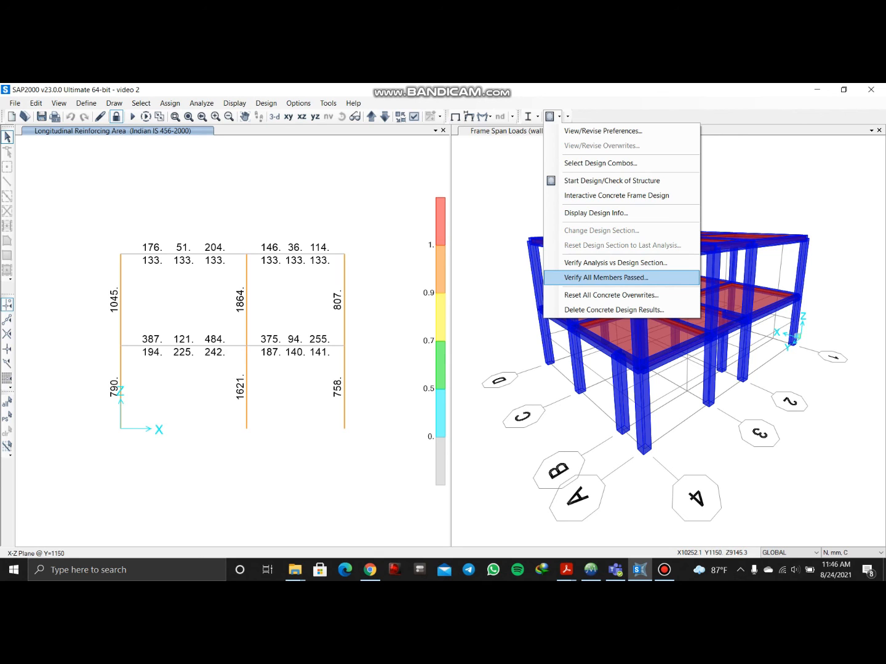
click(605, 277)
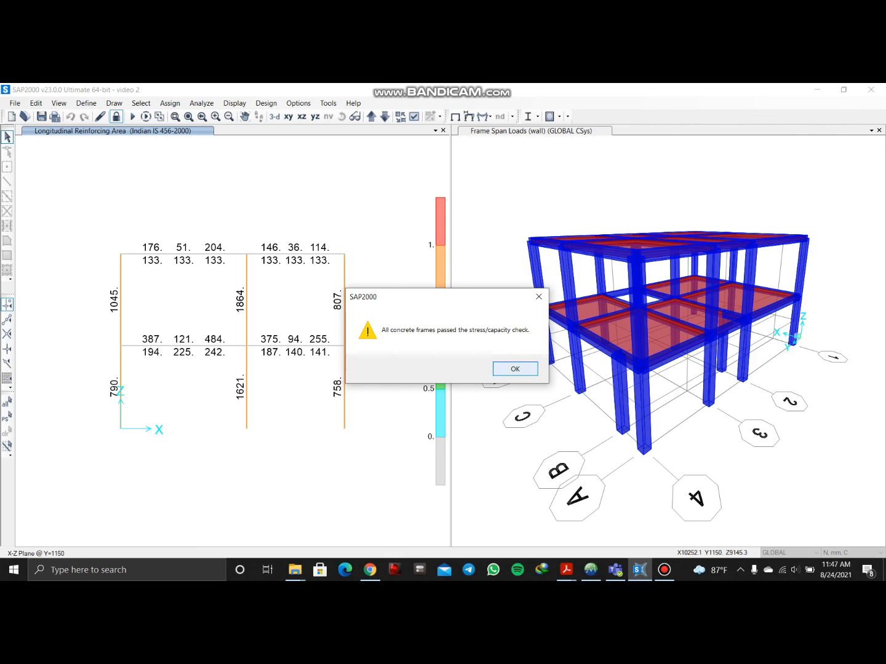
click(514, 368)
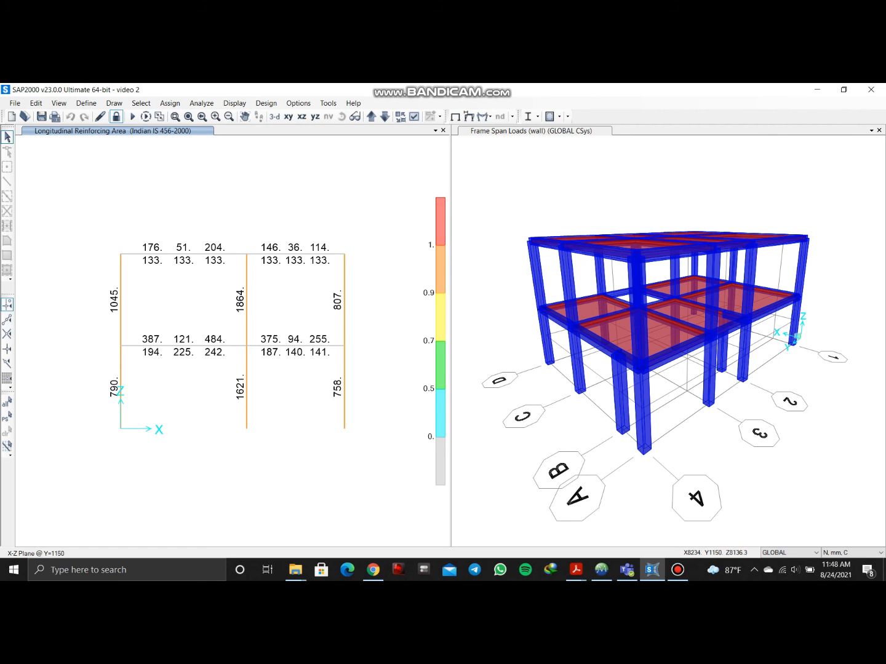
- Display the Rebar Percentage design output on the X-Z elevation at Y=1150
click(559, 117)
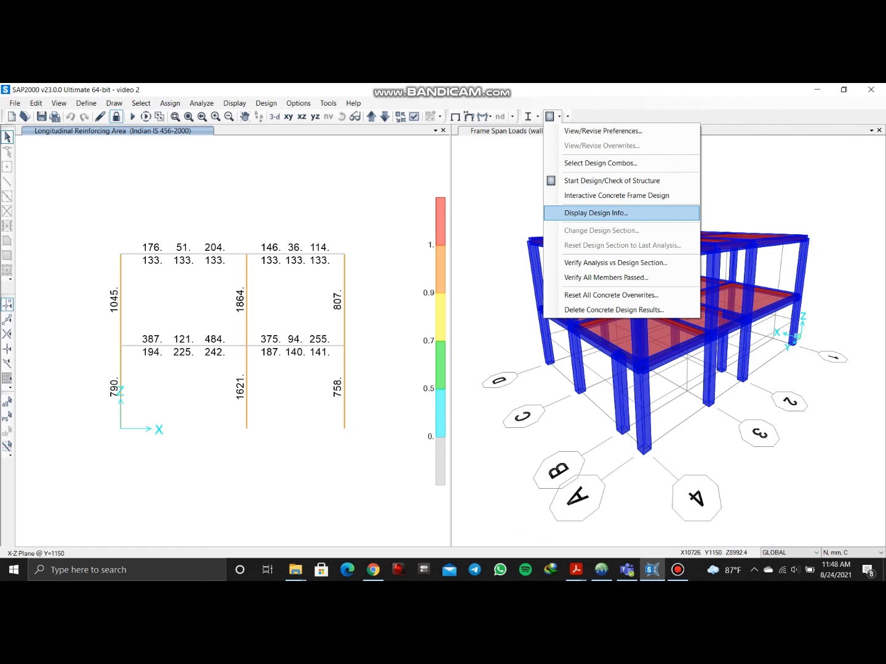
click(595, 212)
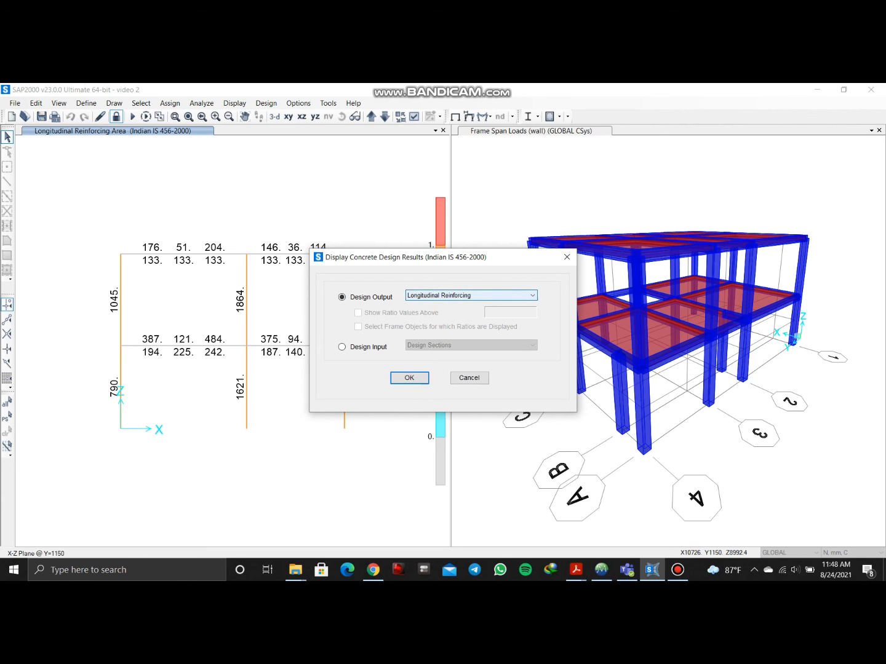
click(506, 296)
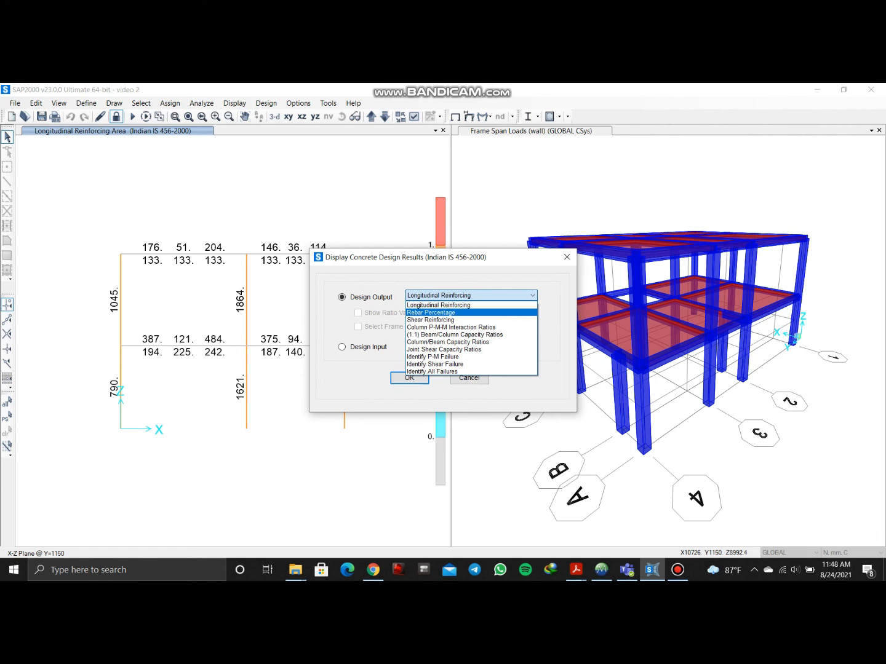
click(431, 313)
click(471, 296)
click(471, 296)
click(409, 378)
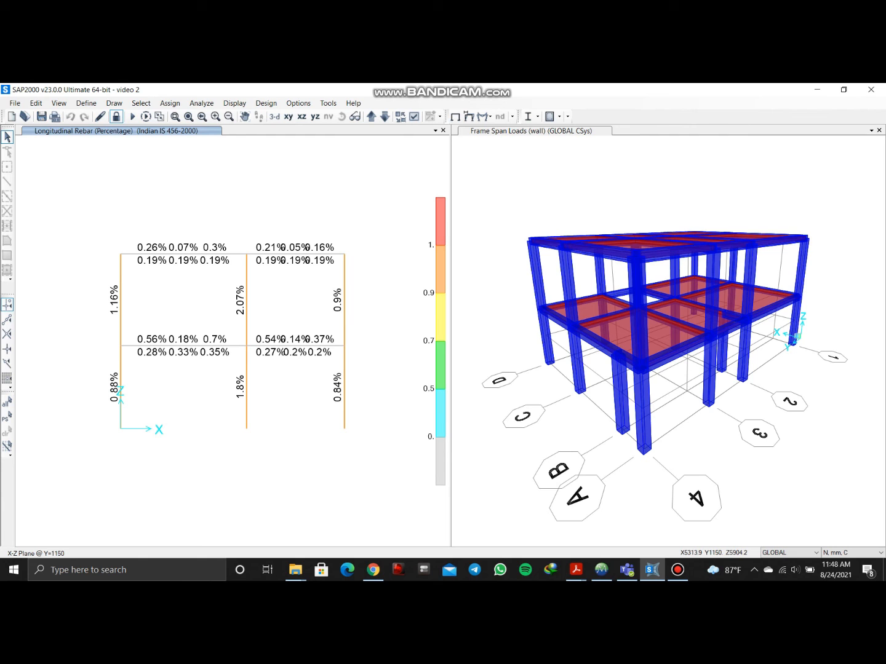
- Display the Column P-M-M Interaction Ratios and browse the X-Z elevations as far as Y=6200
click(550, 117)
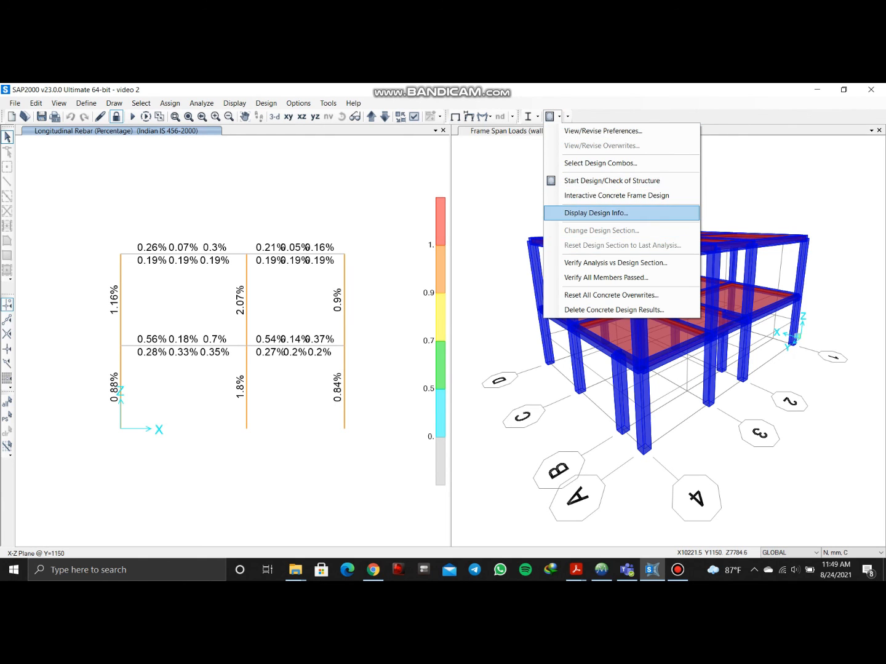
click(595, 213)
click(533, 295)
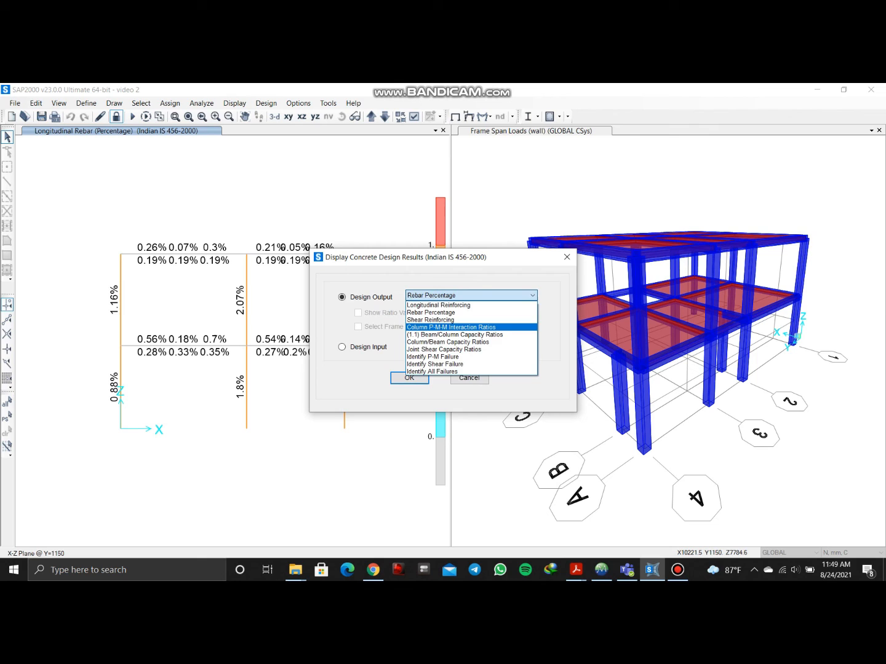
click(451, 327)
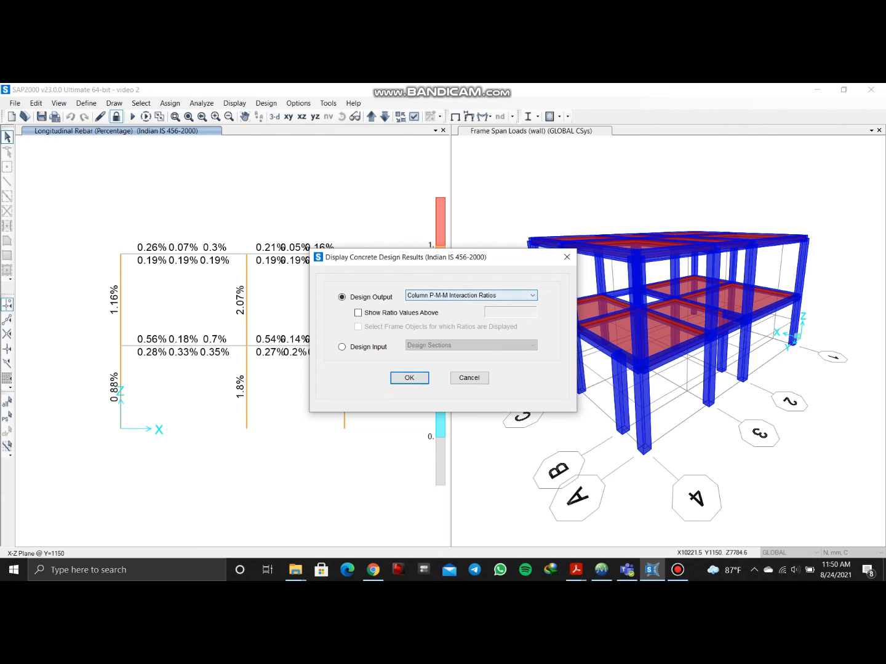
click(409, 378)
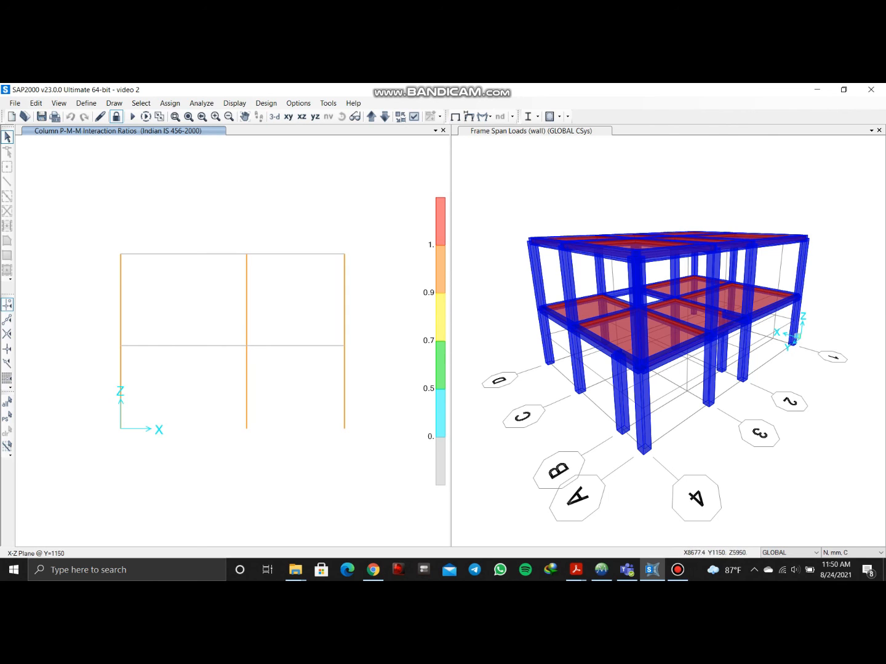
click(371, 117)
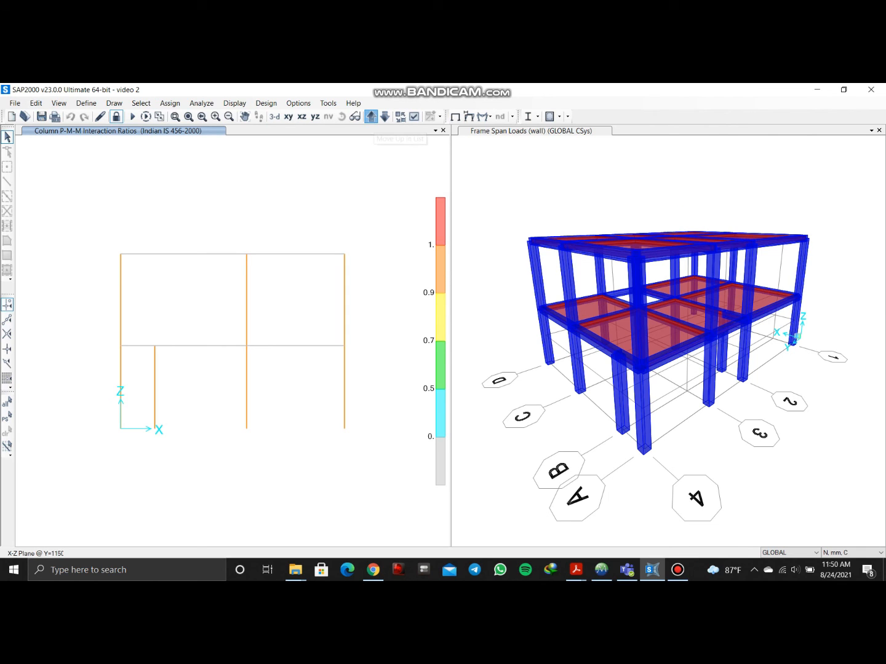
click(371, 117)
click(371, 117)
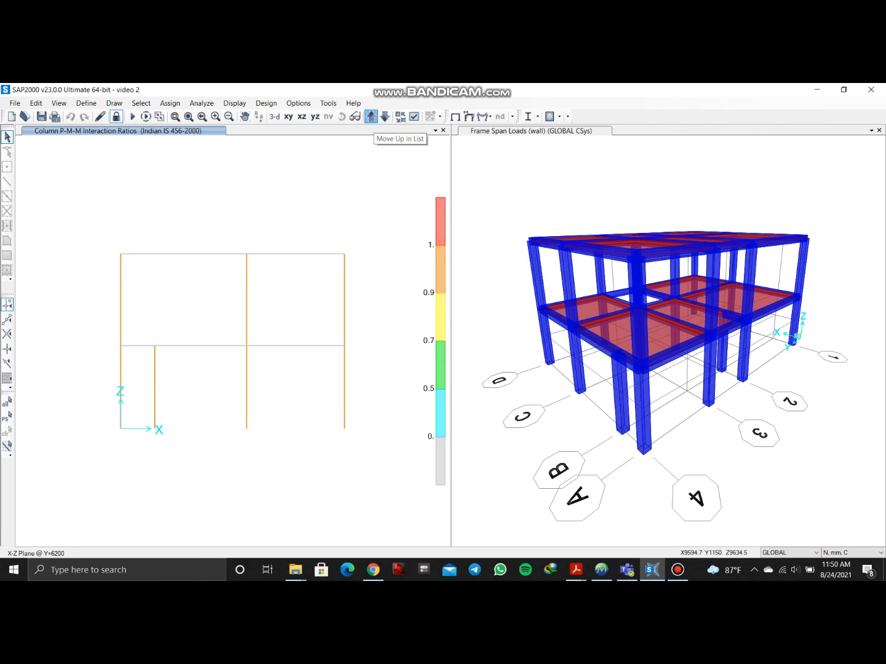
- Browse the Column P-M-M Interaction Ratios on the other X-Z elevations and return to Y=6200
click(371, 117)
click(371, 117)
click(371, 117)
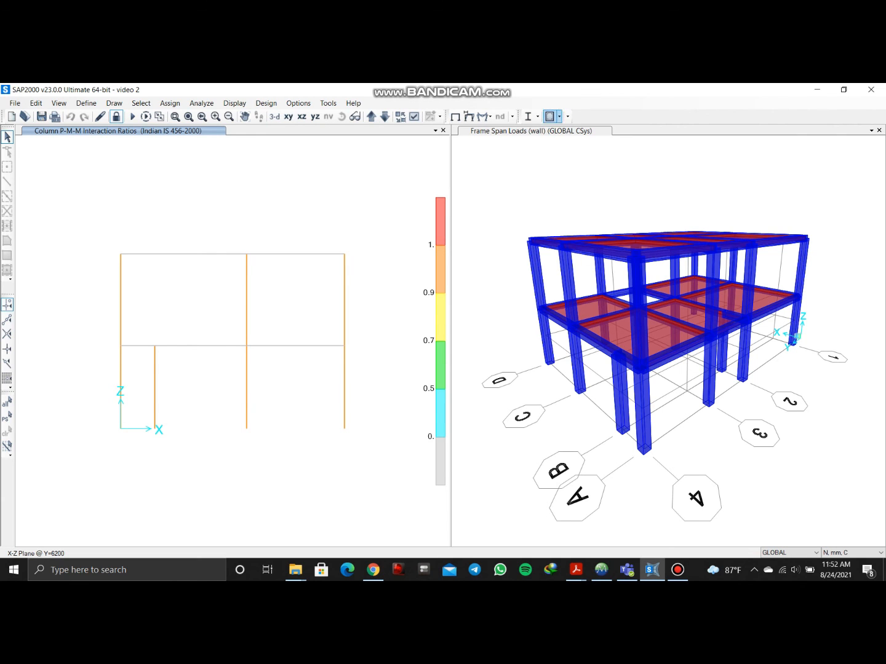
- Display the (1.1) Beam/Column Capacity Ratios design output on the X-Z elevation at Y=6200
click(559, 116)
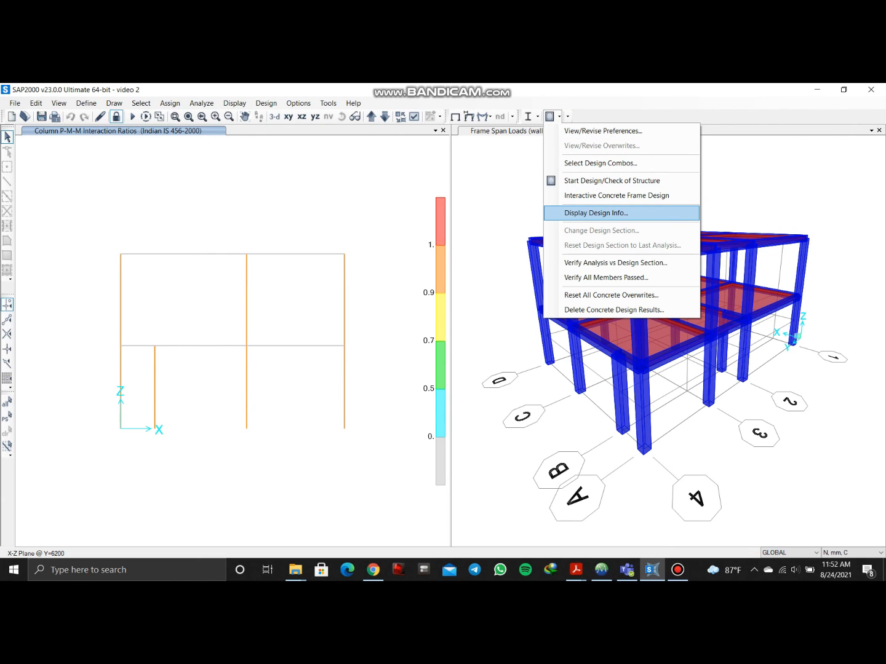
click(596, 213)
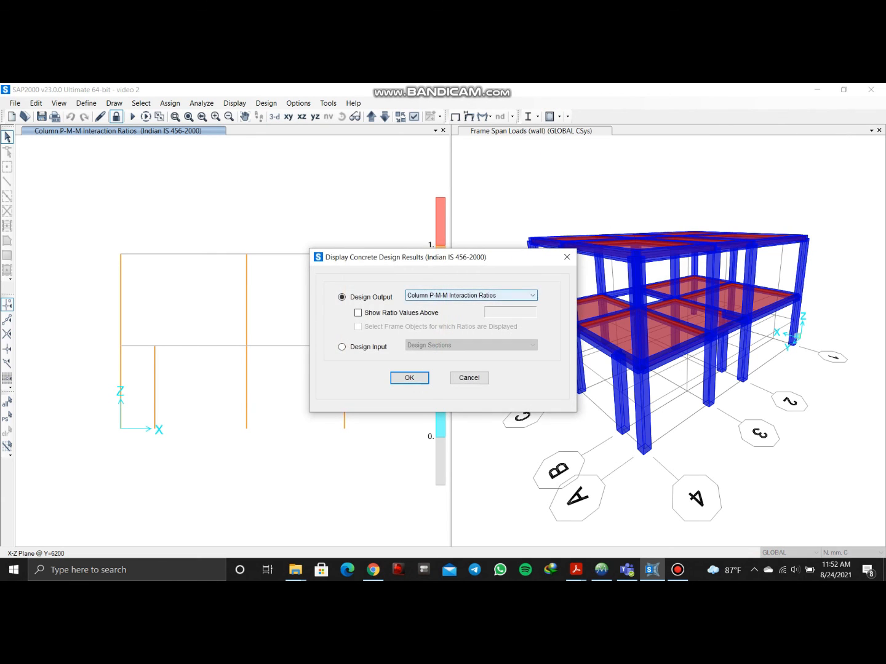
click(471, 295)
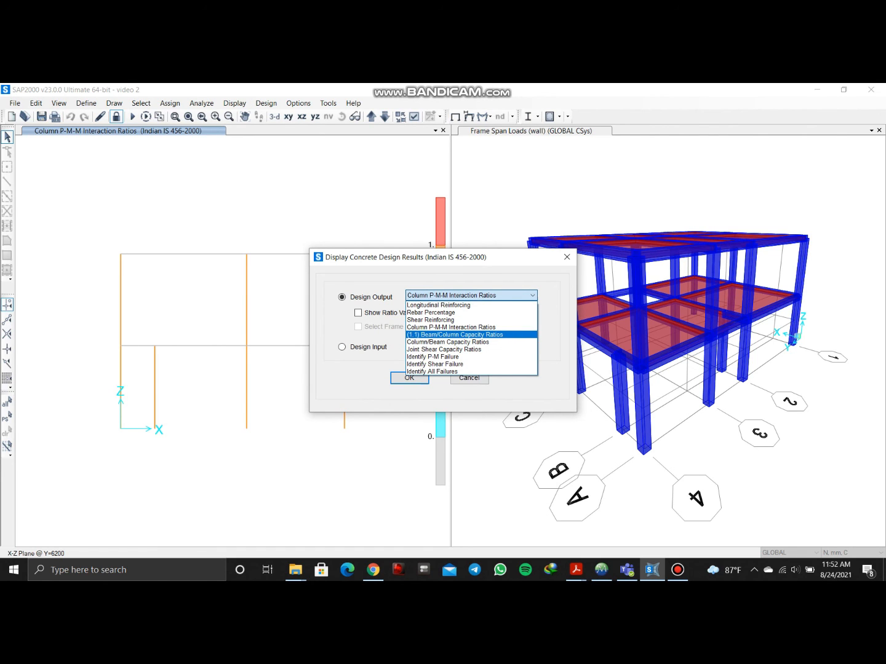
click(455, 335)
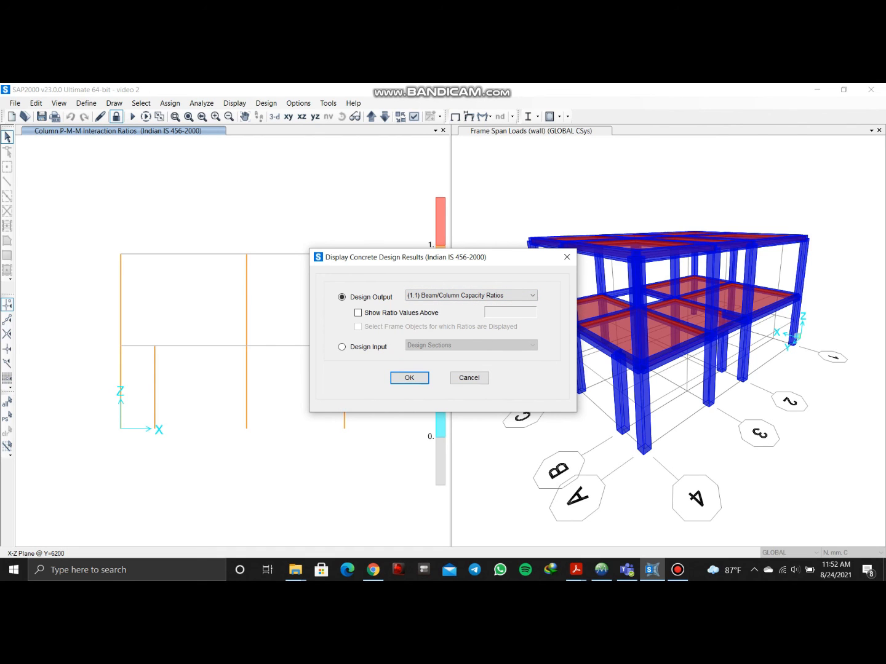
click(409, 378)
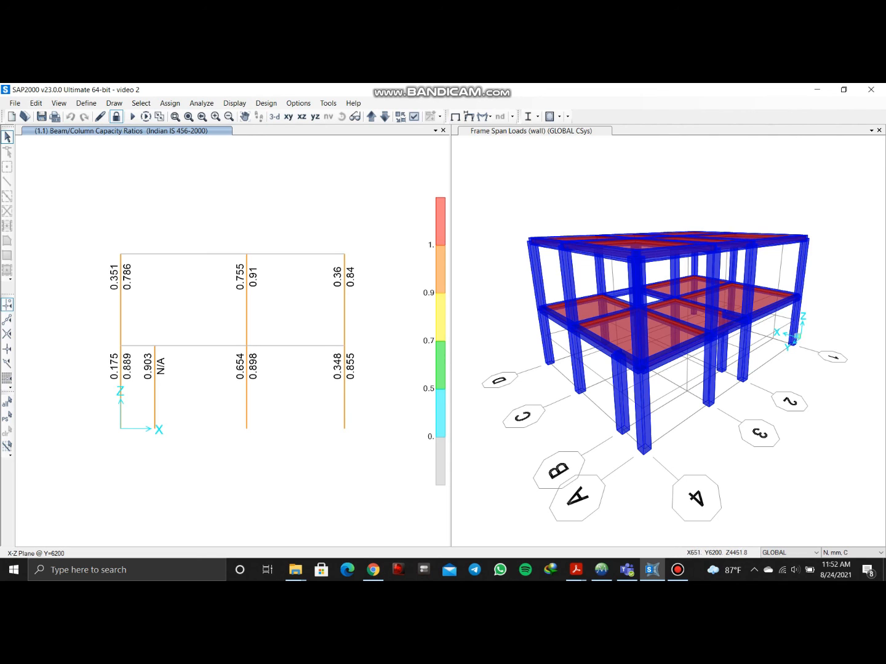
- Review the (1.1) Beam/Column Capacity Ratios across the X-Z elevations, ending at Y=8500
click(371, 117)
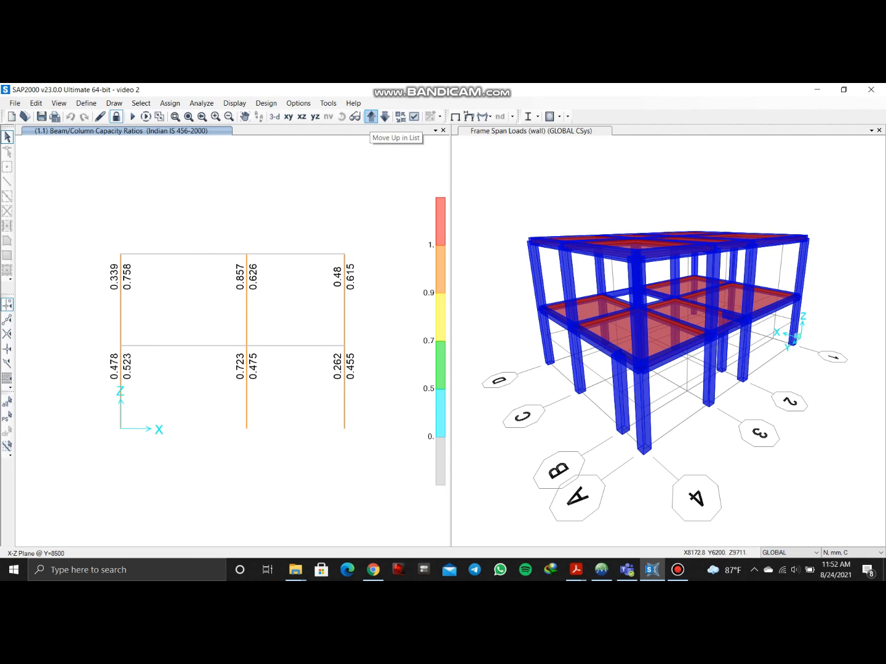
click(371, 117)
click(370, 117)
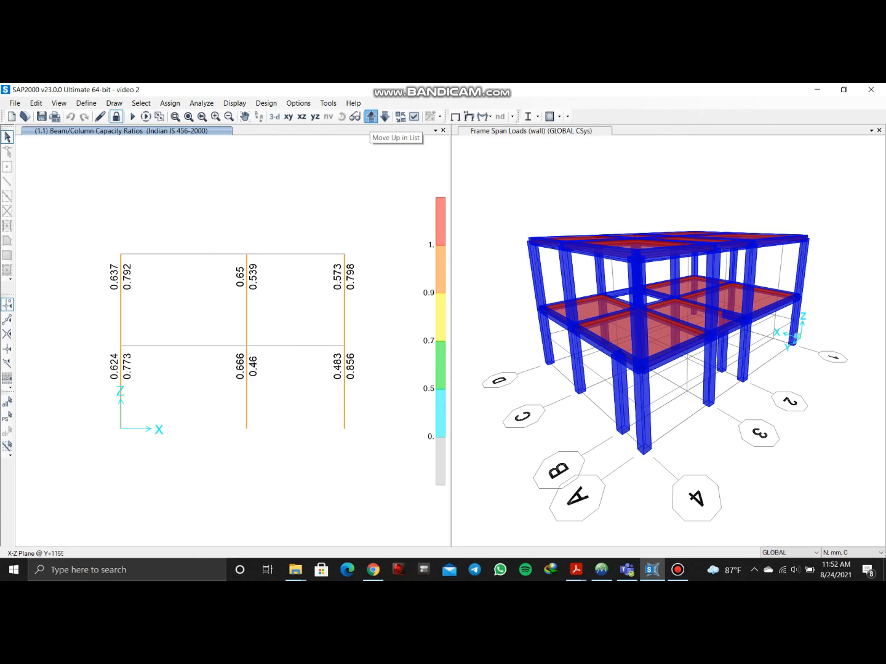
click(371, 117)
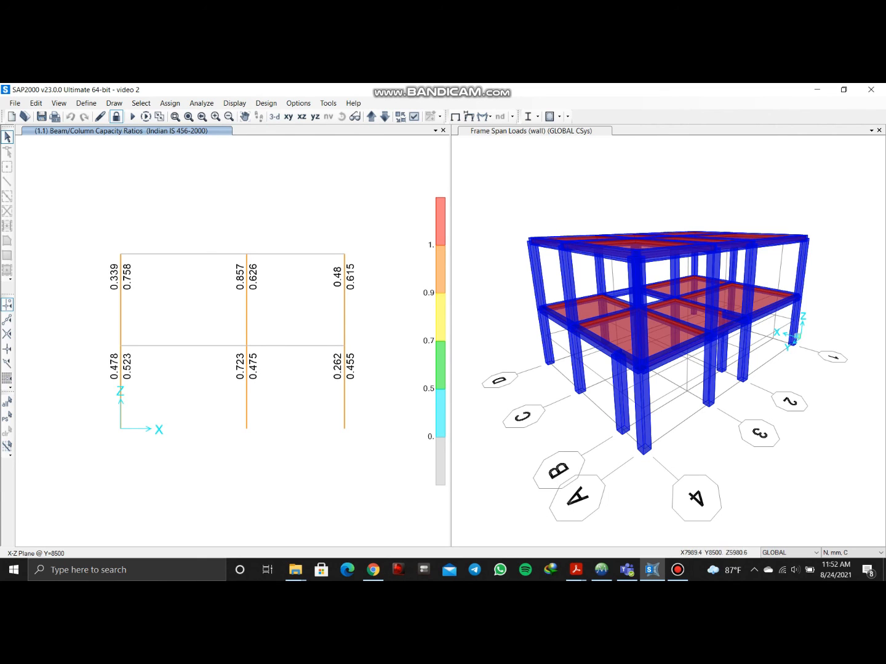
- Display the Column/Beam Capacity Ratios design output on the X-Z elevation at Y=8500
click(552, 117)
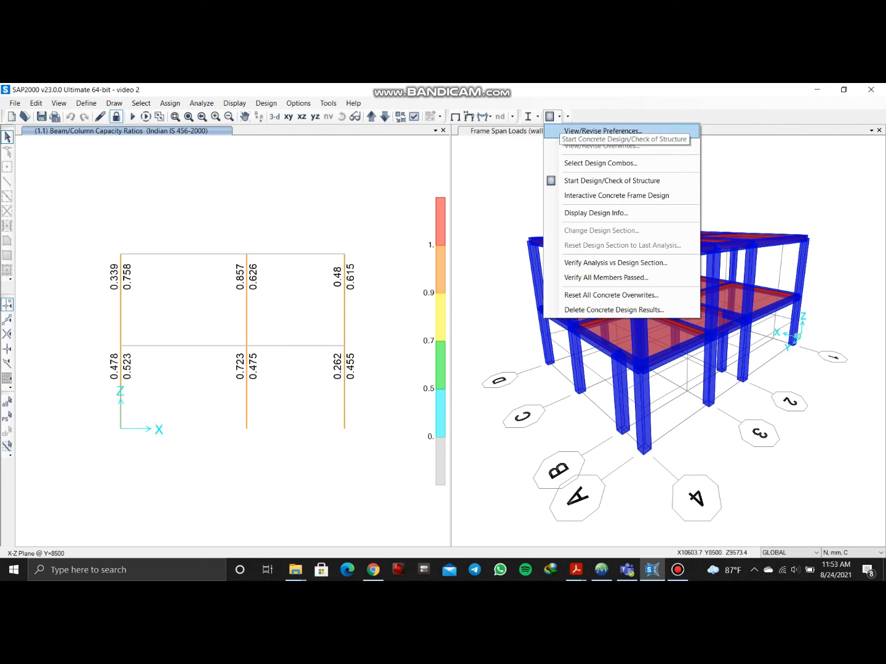
click(590, 211)
click(532, 295)
click(448, 342)
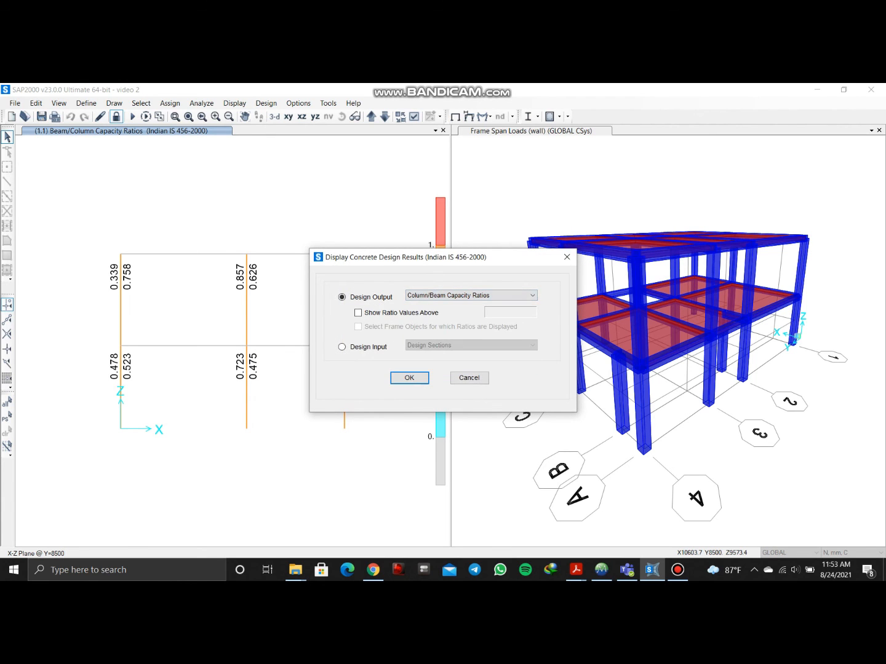
click(409, 378)
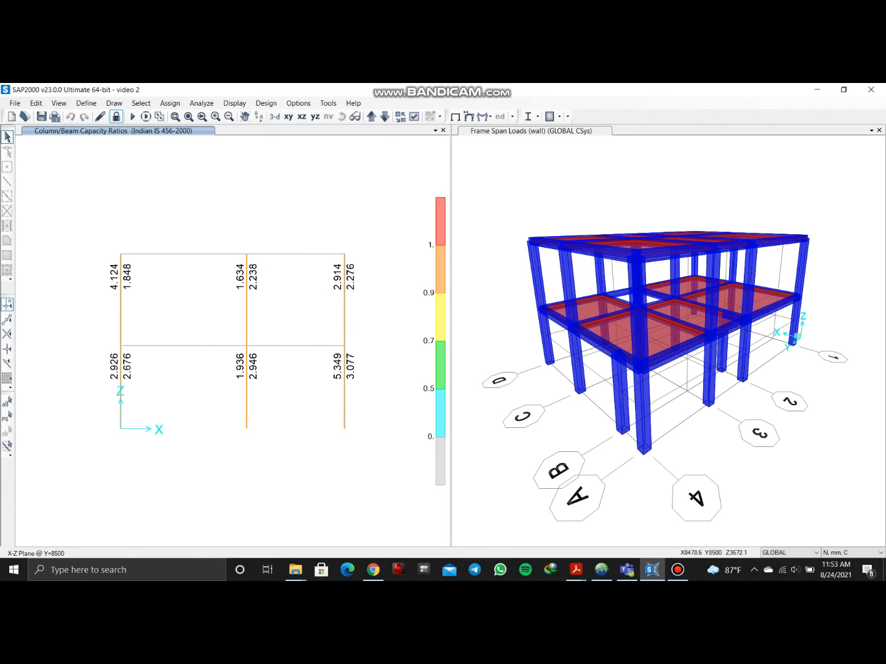
- Review the Column/Beam Capacity Ratios across the X-Z elevations, including Y=11550, ending at Y=6200
click(385, 116)
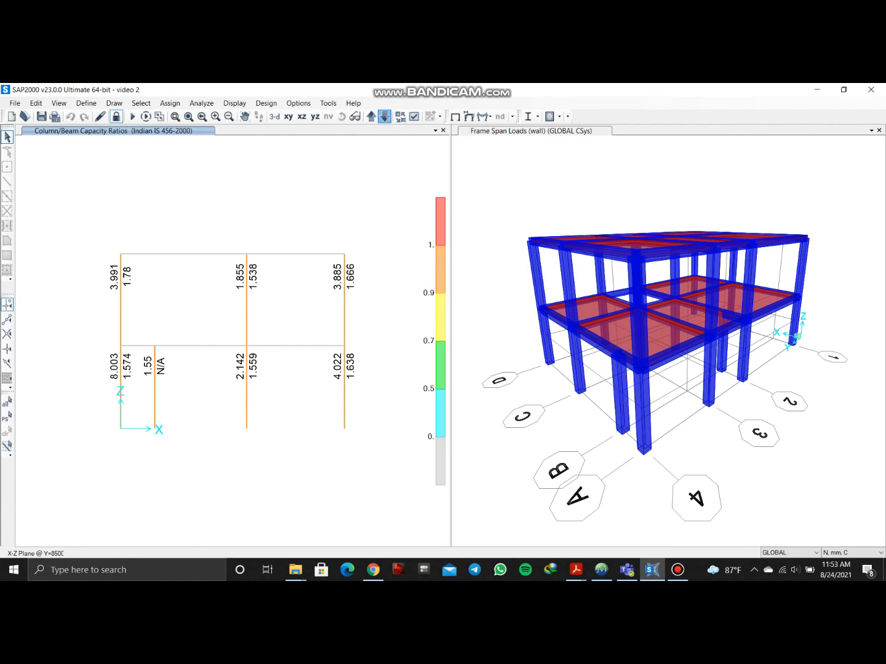
click(384, 117)
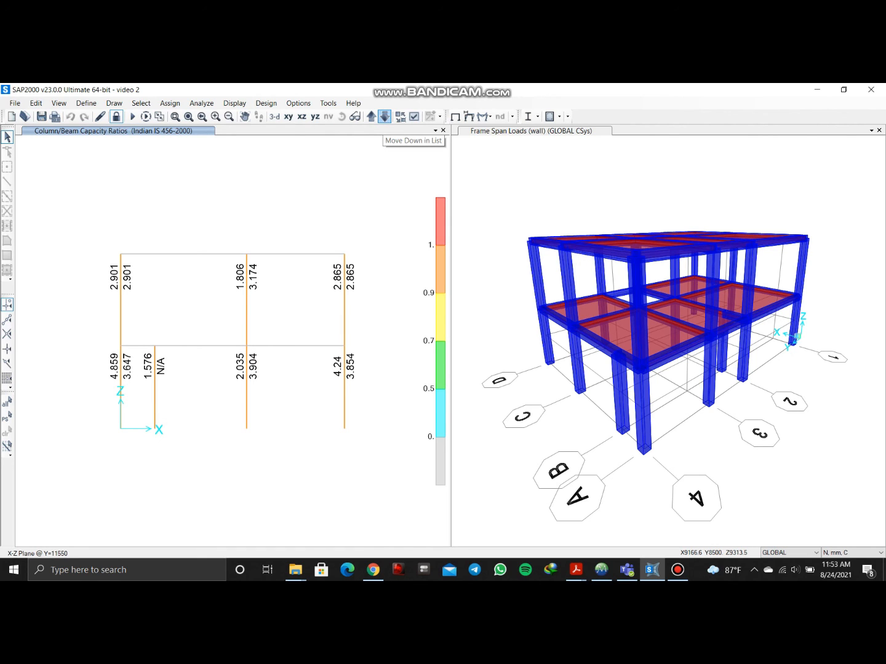
click(385, 117)
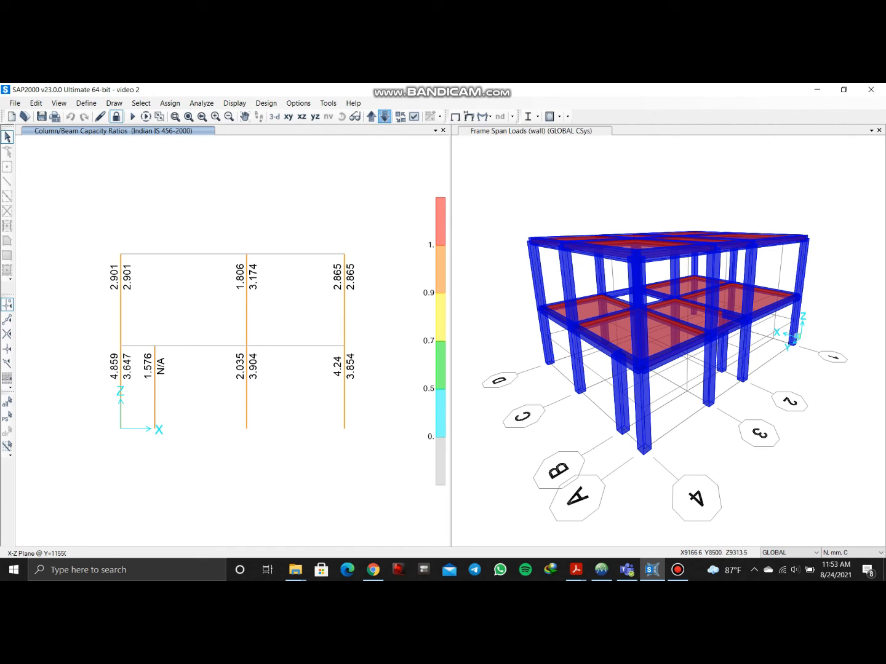
click(384, 117)
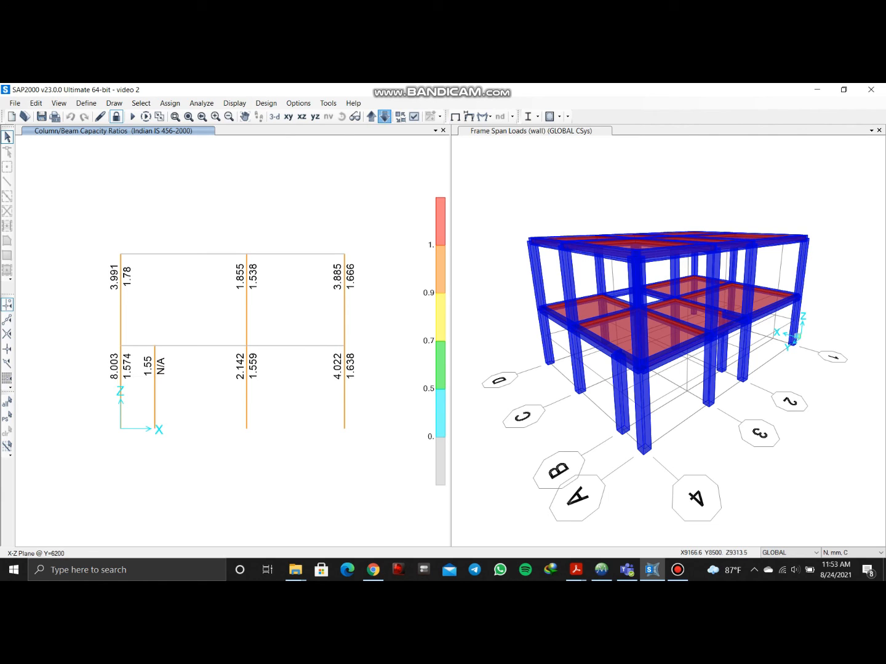